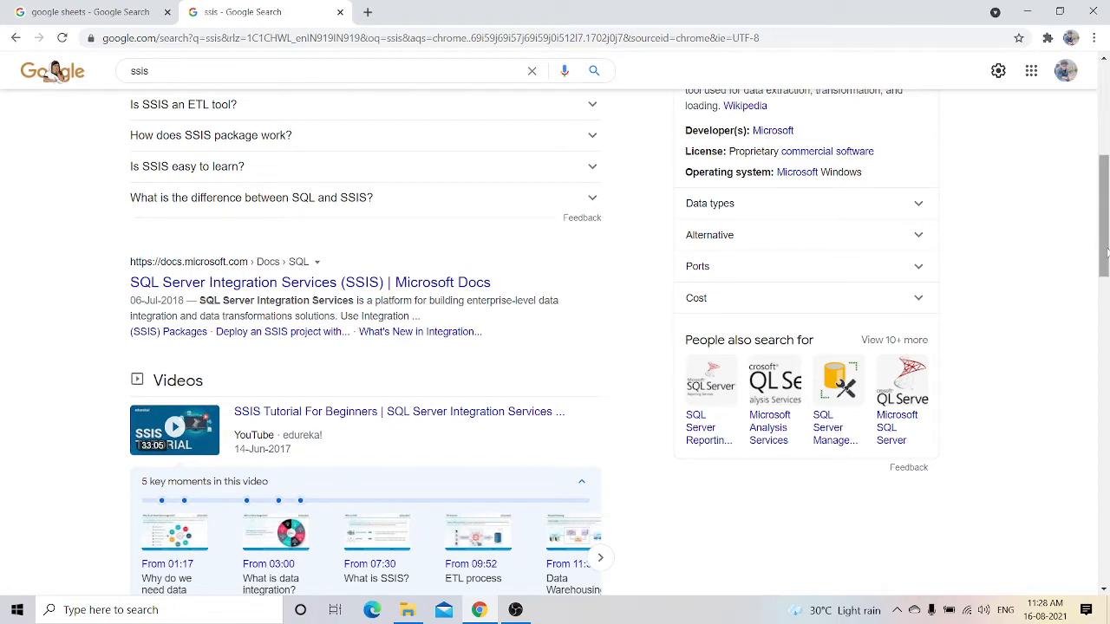
# - Skim the Google results for ssis and open a new browser tab
pyautogui.moveTo(1107, 252); pyautogui.dragTo(1106, 341)
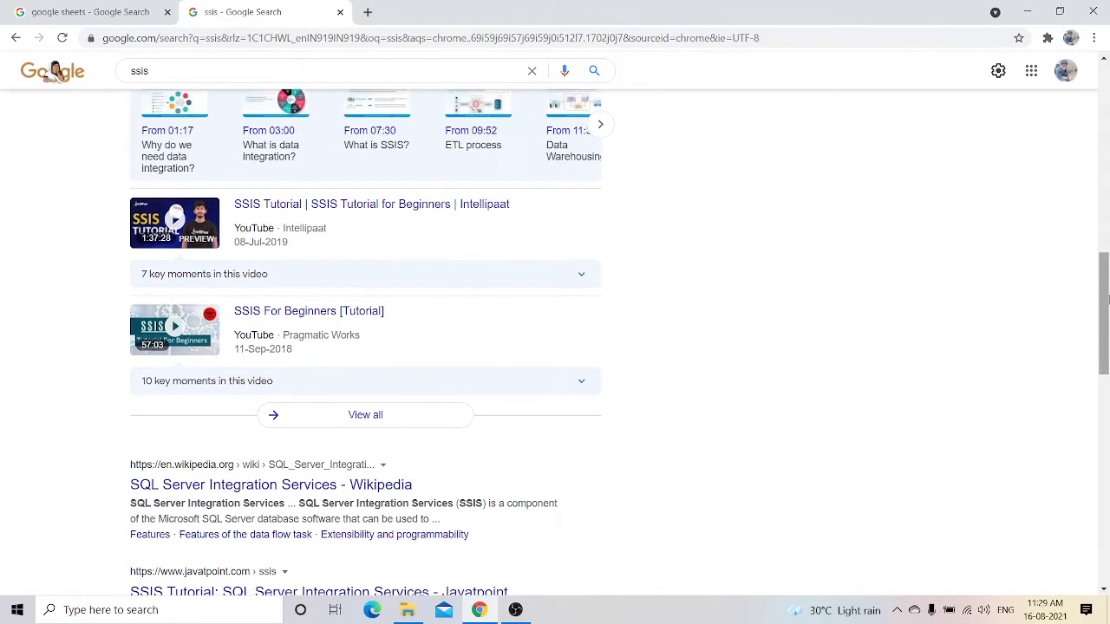
pyautogui.moveTo(1107, 299); pyautogui.dragTo(1107, 114)
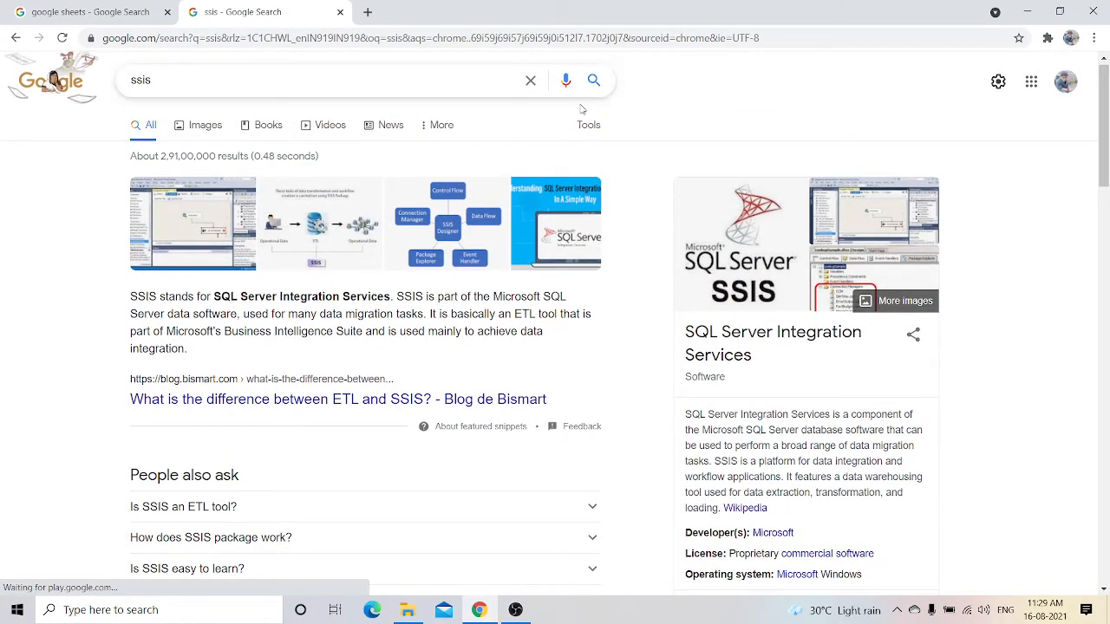
pyautogui.click(368, 12)
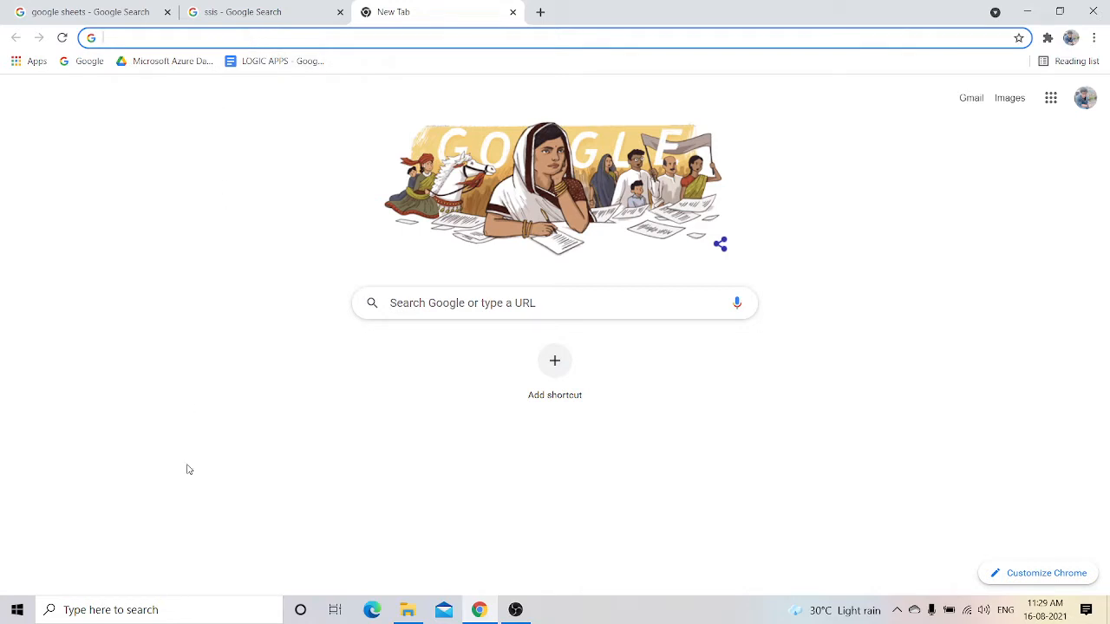
# - Launch Visual Studio Installer and open the modification options for Visual Studio Community 2019
pyautogui.click(196, 607)
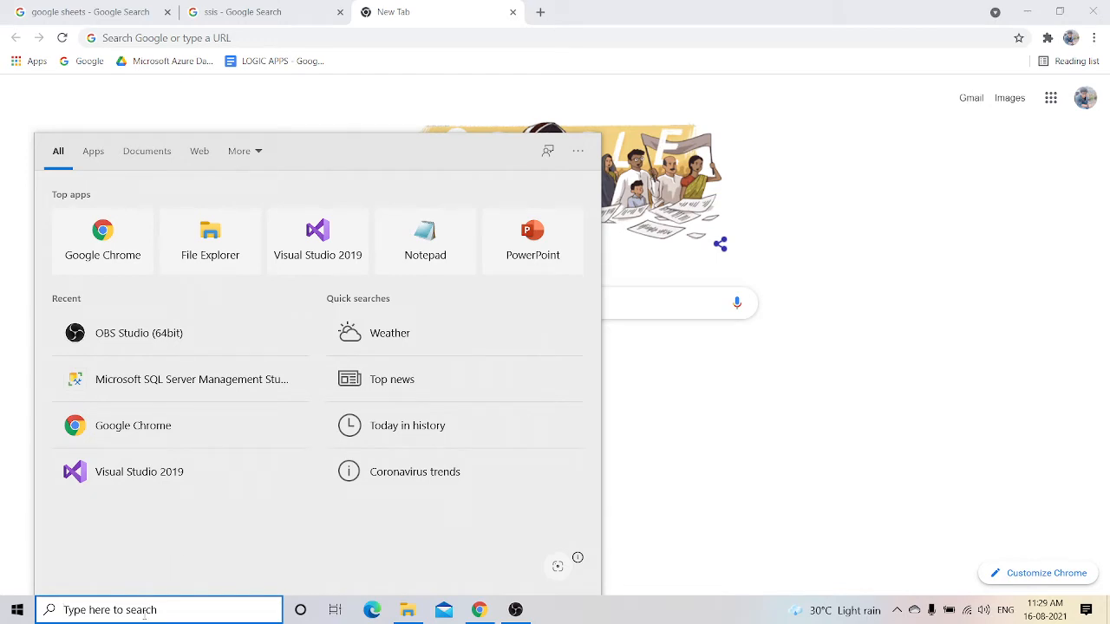
pyautogui.write('in')
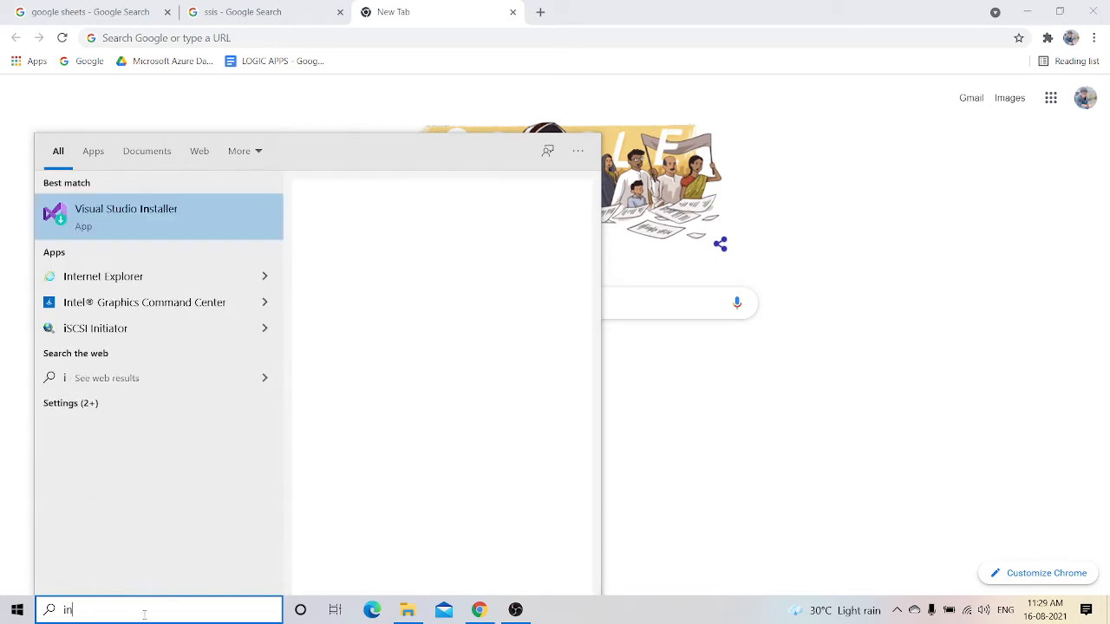
pyautogui.write('st')
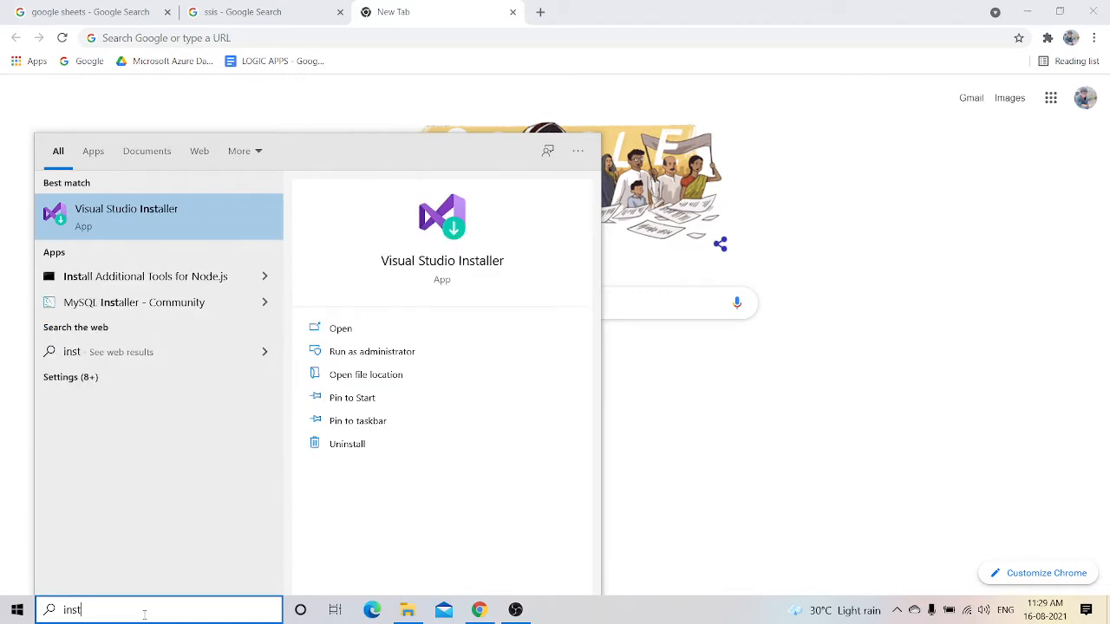
pyautogui.click(133, 226)
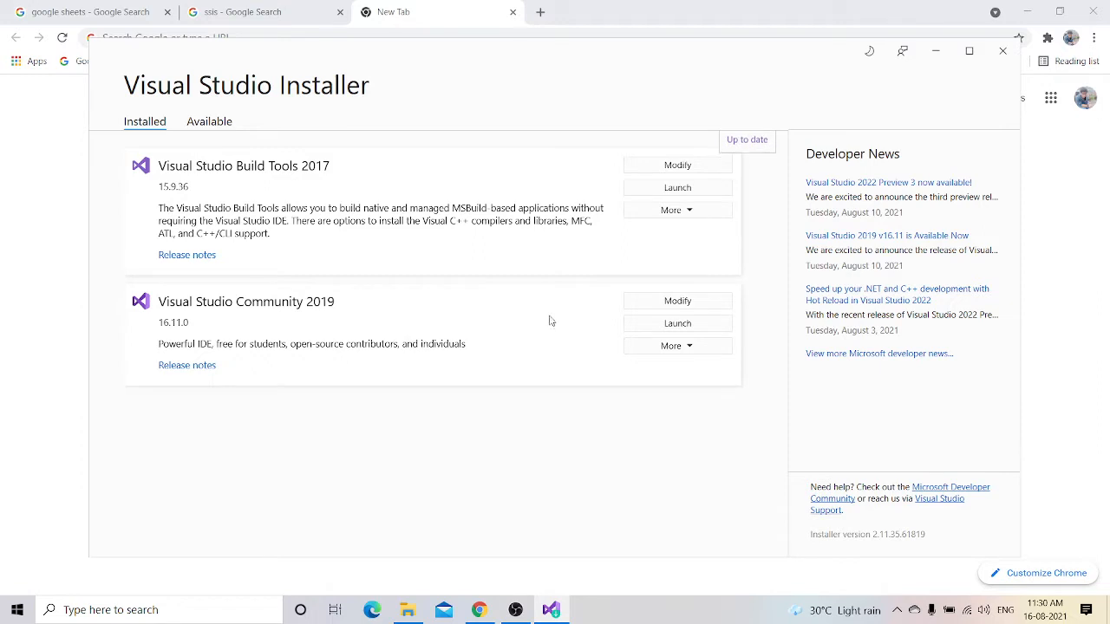
pyautogui.click(659, 304)
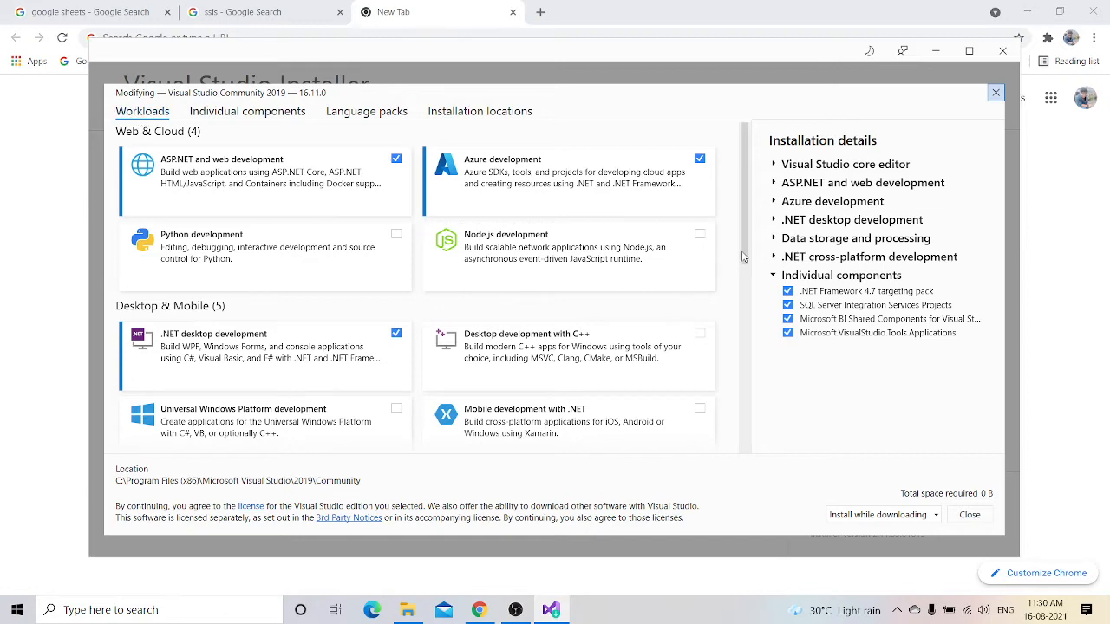
# - Check the Data storage and processing workload and the SQL Server Data Tools entry among the individual components
pyautogui.moveTo(742, 255); pyautogui.dragTo(756, 430)
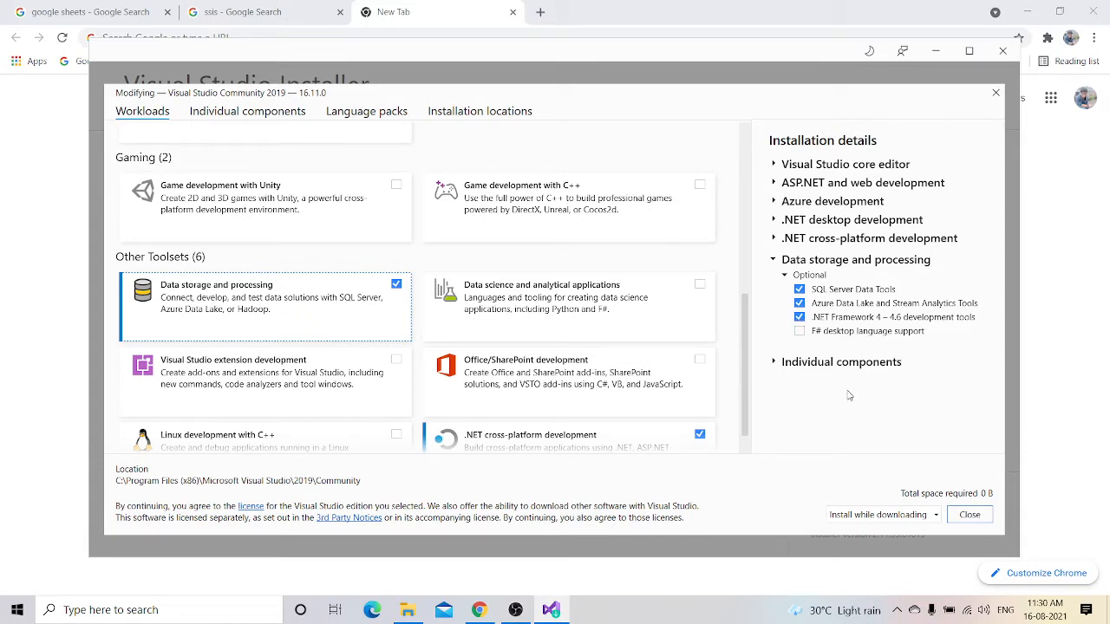
pyautogui.click(252, 113)
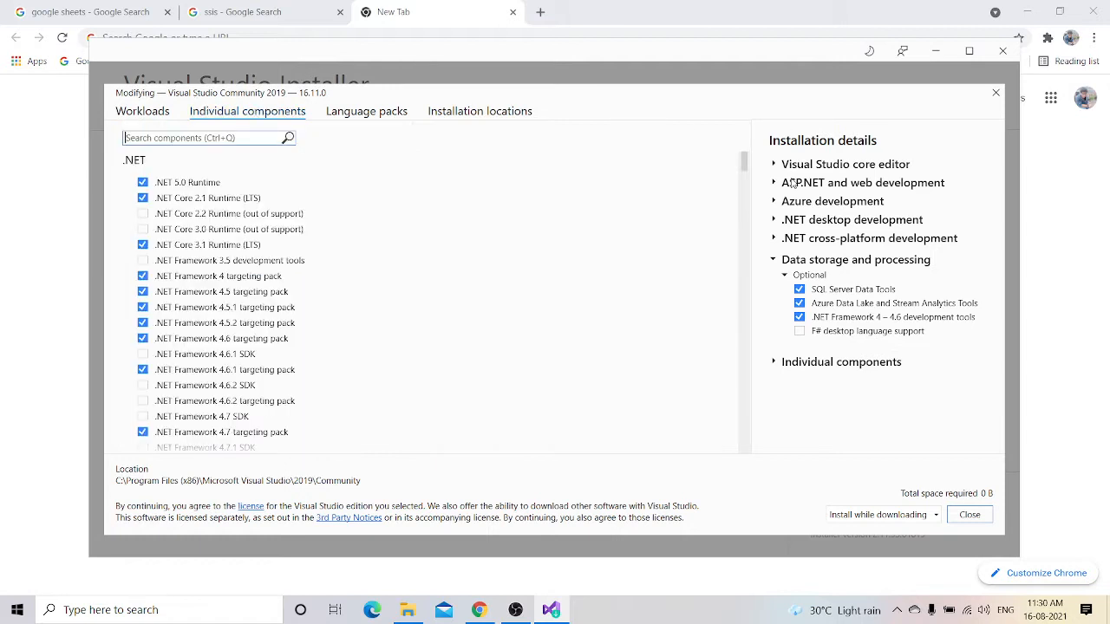
pyautogui.scroll(-4, 747, 165)
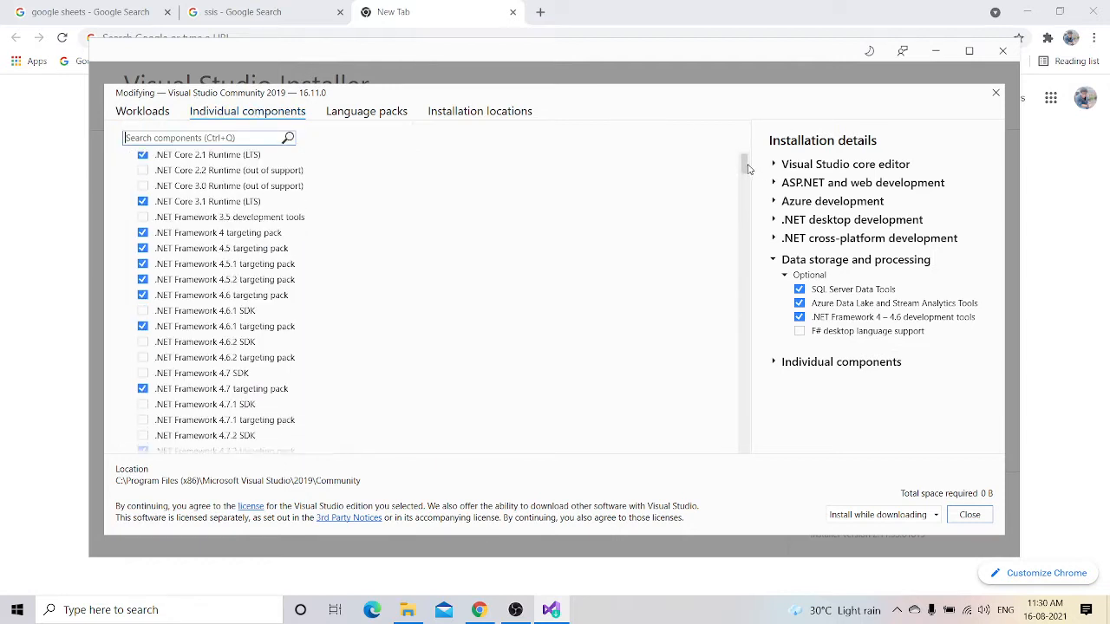
pyautogui.moveTo(753, 180); pyautogui.dragTo(760, 206)
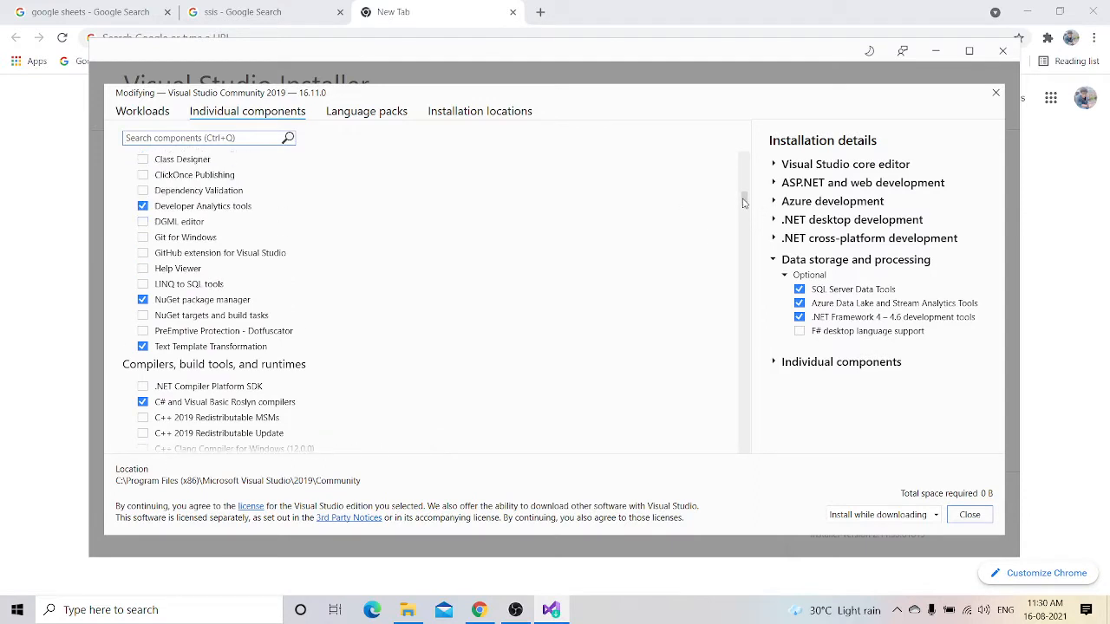
pyautogui.scroll(1, 744, 201)
pyautogui.moveTo(744, 201); pyautogui.dragTo(743, 194)
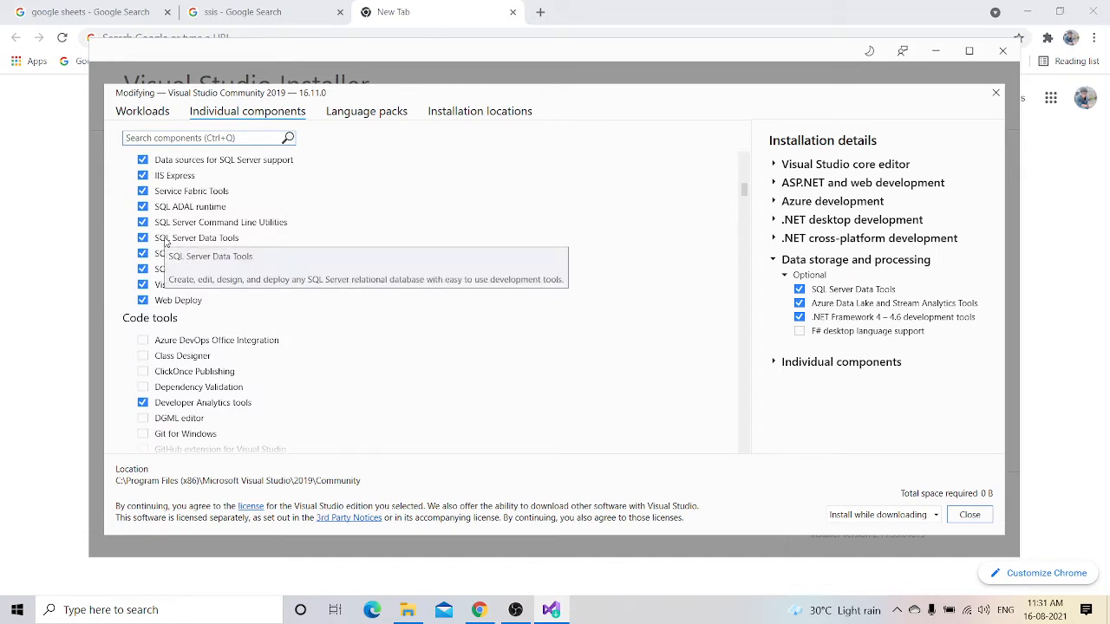
# - Review the Data storage and processing workload again and close the modification options together with Visual Studio Installer
pyautogui.click(138, 114)
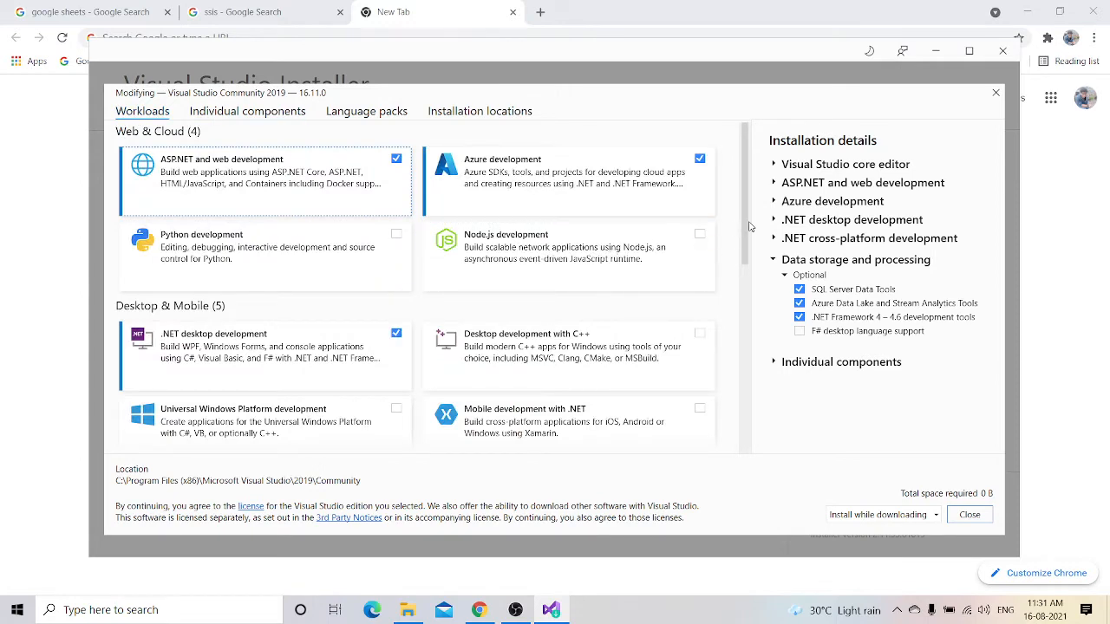
pyautogui.moveTo(746, 231); pyautogui.dragTo(753, 387)
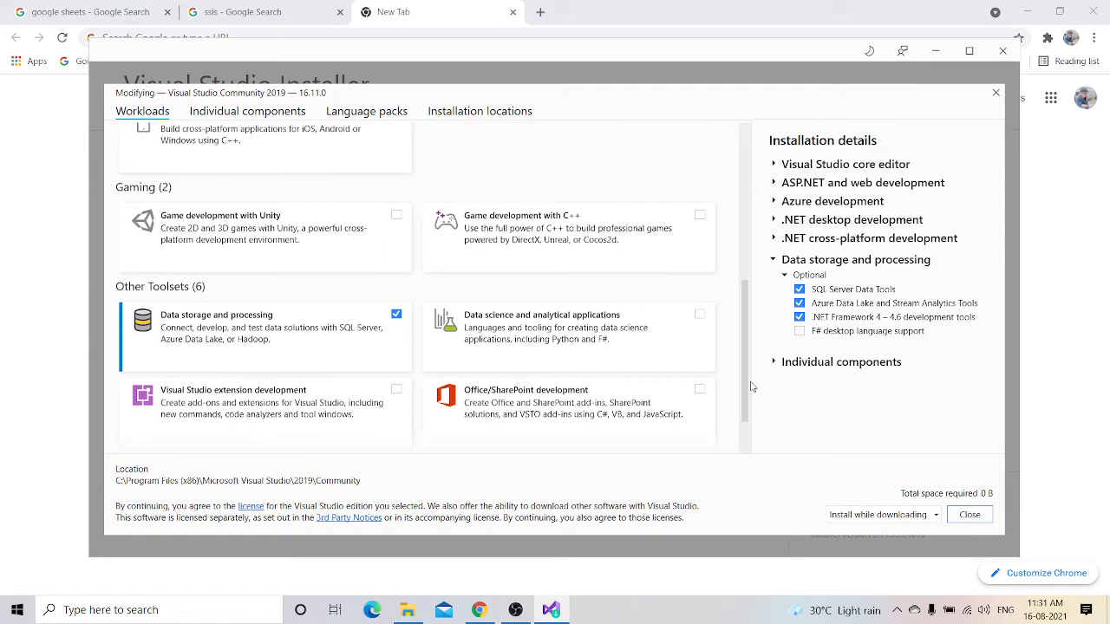
pyautogui.click(969, 515)
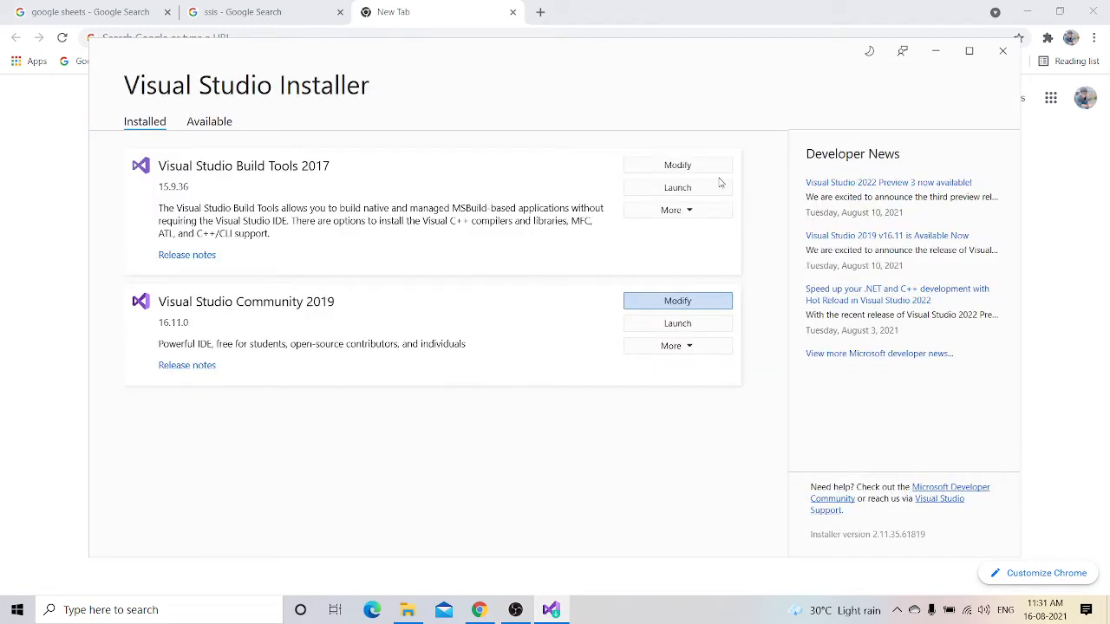
pyautogui.click(1005, 52)
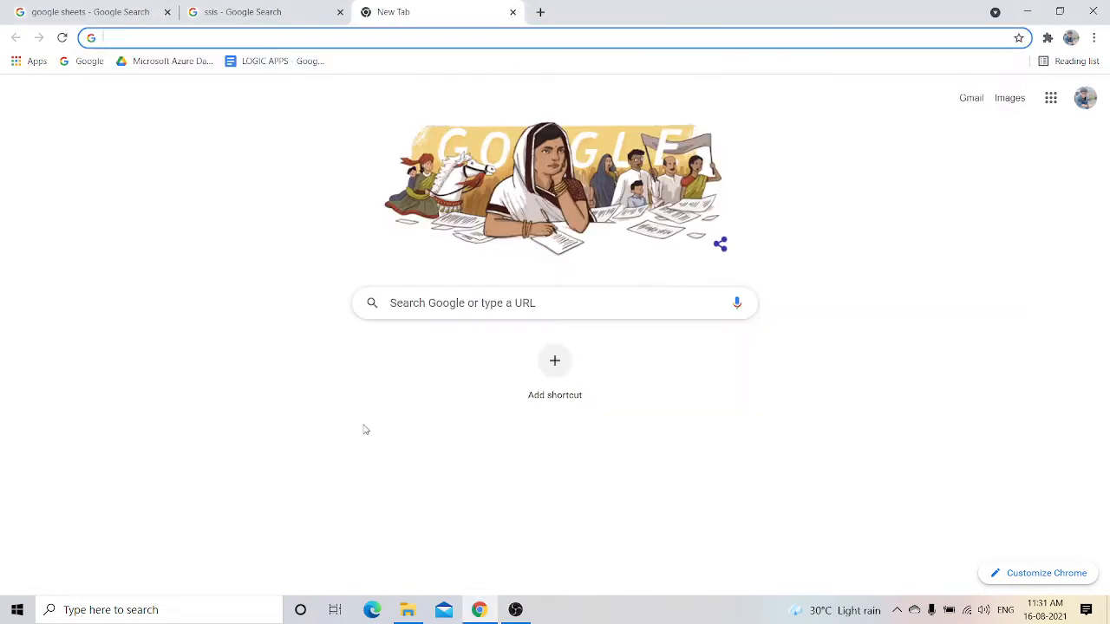
# - Launch Visual Studio 2019 and continue without code
pyautogui.click(159, 611)
pyautogui.write('vis')
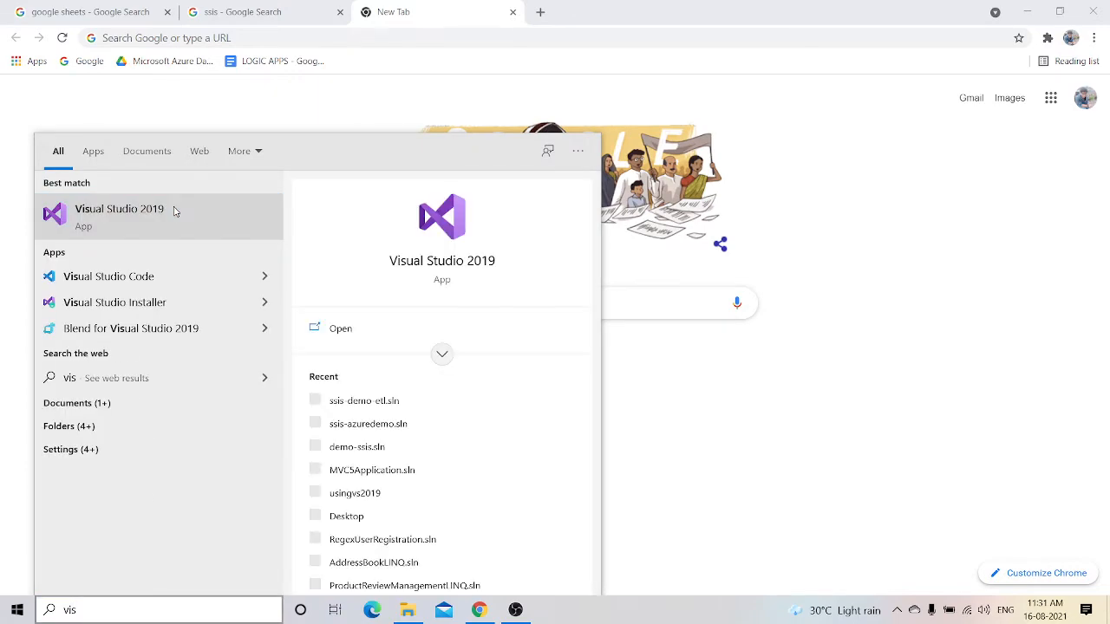
pyautogui.click(176, 210)
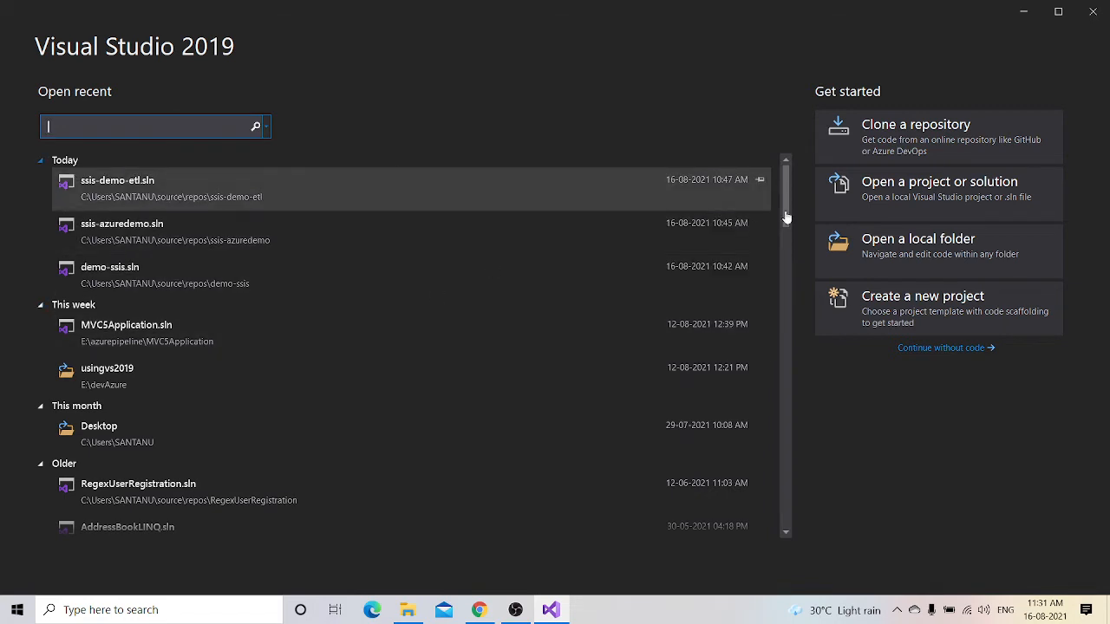
pyautogui.click(973, 352)
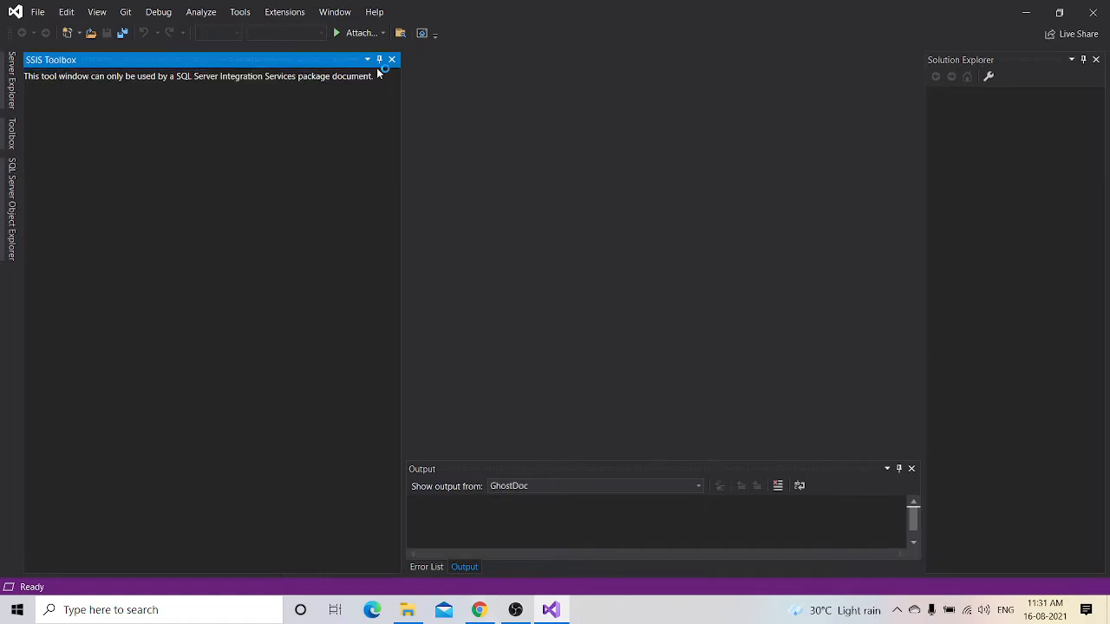
# - Open the extension manager and search the online extensions for "ssis"
pyautogui.click(279, 11)
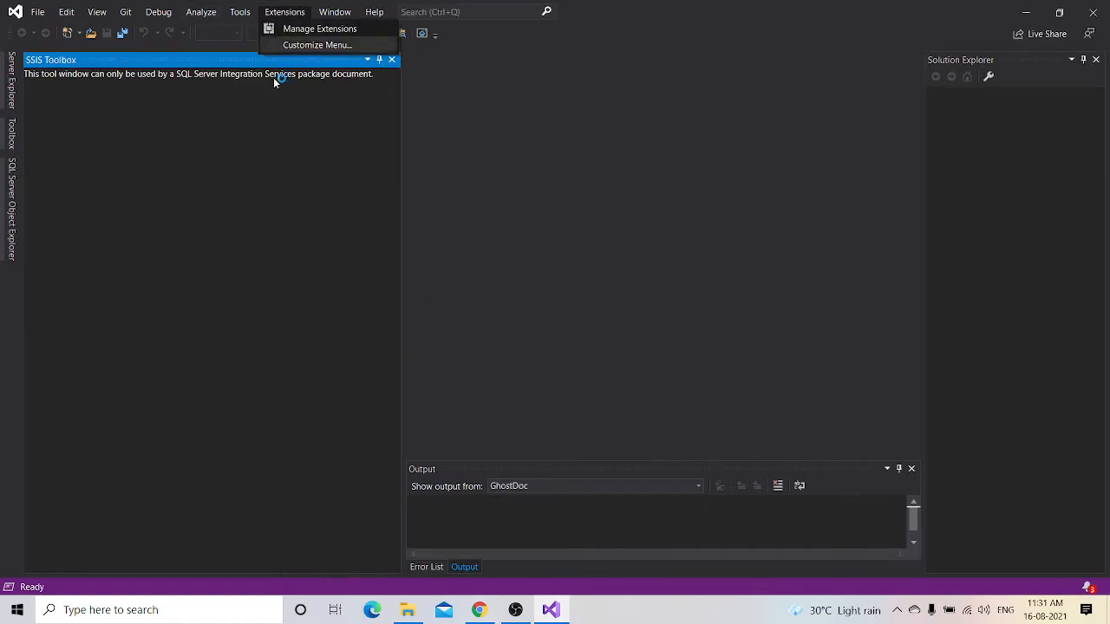
pyautogui.click(326, 28)
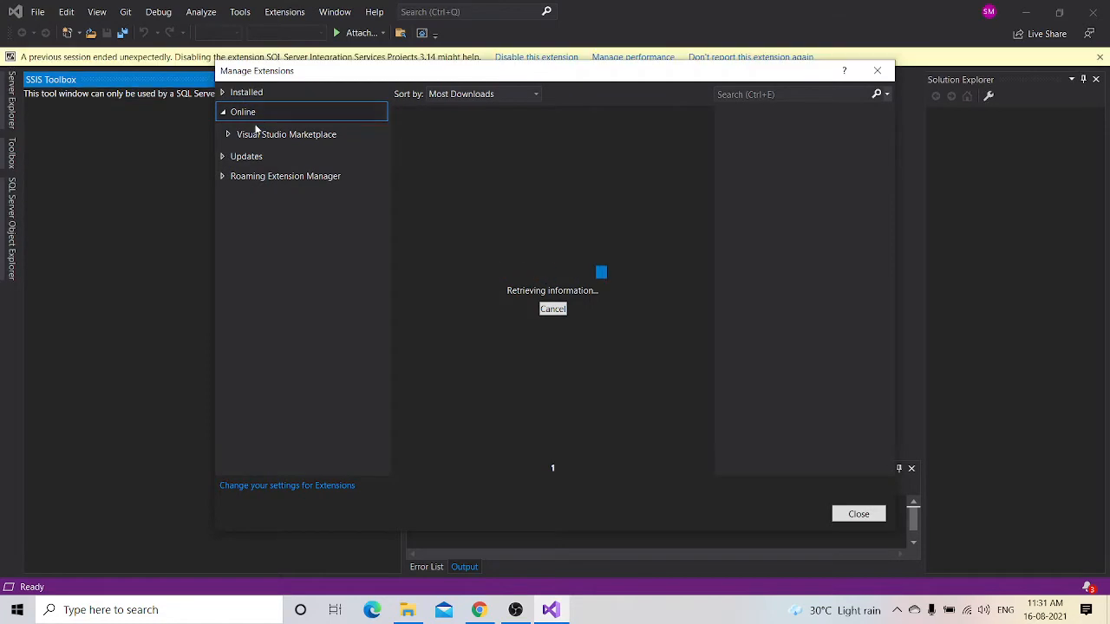
pyautogui.click(784, 88)
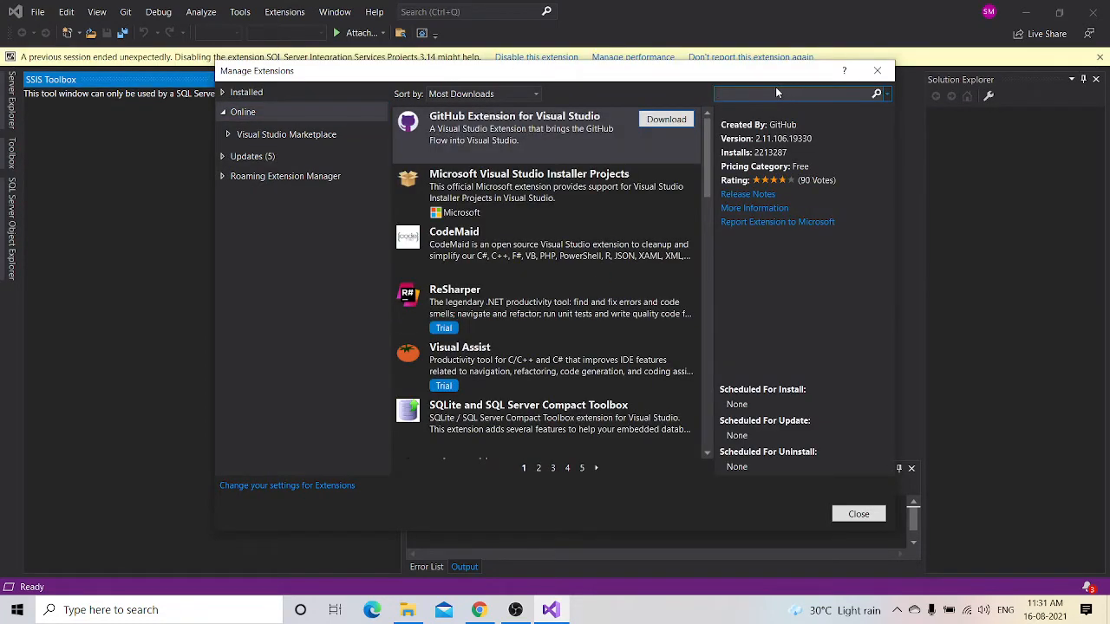
pyautogui.write('ssis')
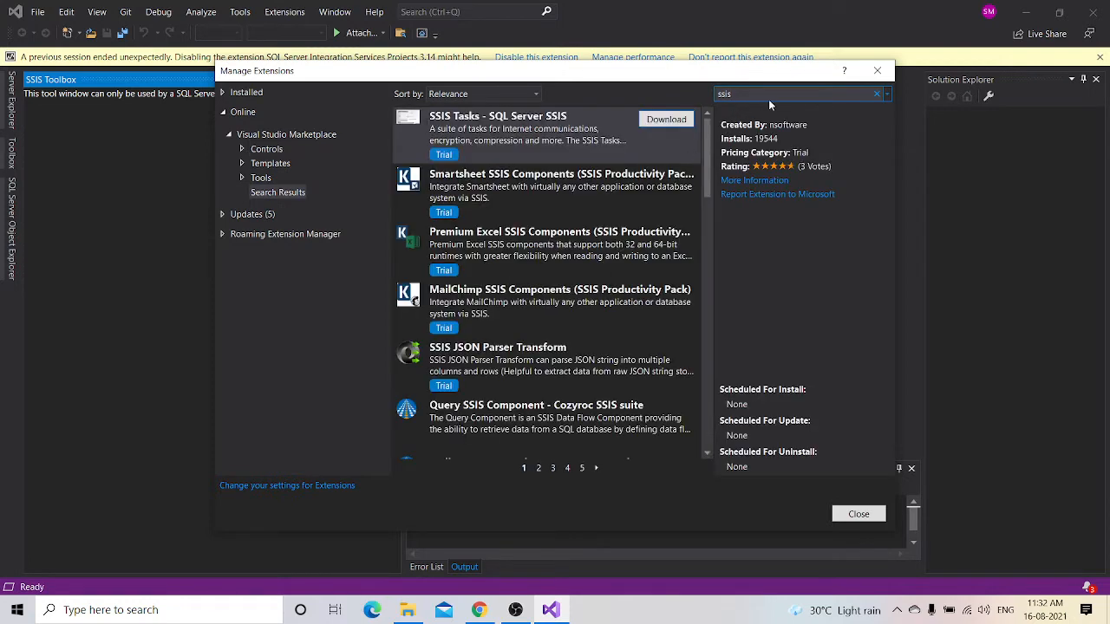
# - Search the extensions for "integration service" instead, check the SQL Server Integration Services Projects entry, and close the extension manager
pyautogui.press('BackSpace')
pyautogui.press('BackSpace')
pyautogui.press('BackSpace')
pyautogui.press('BackSpace')
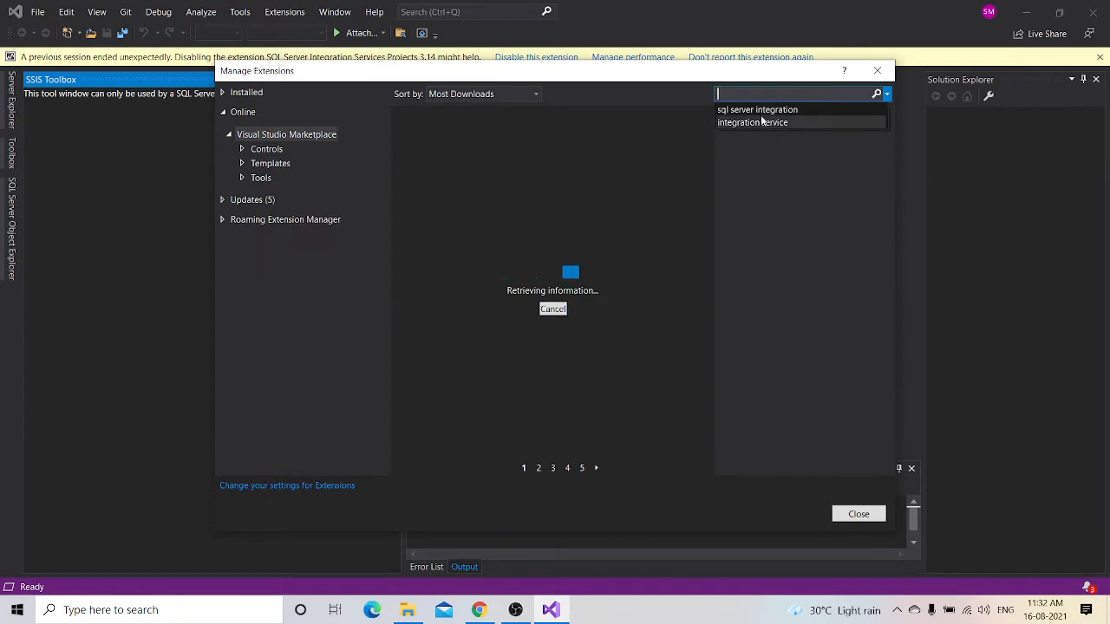
pyautogui.click(760, 121)
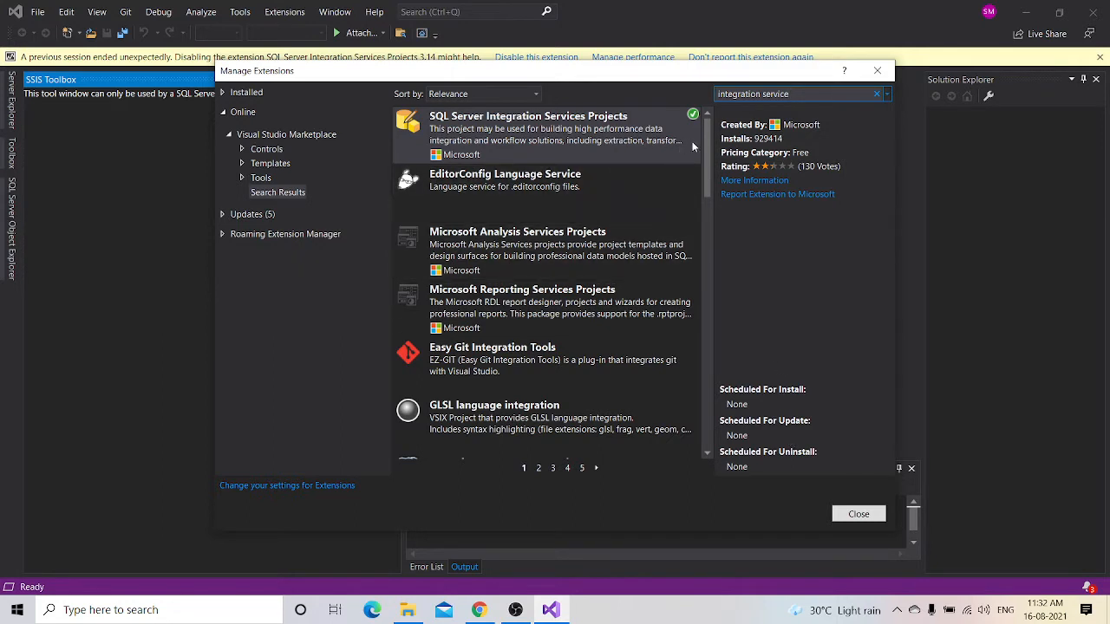
pyautogui.click(859, 514)
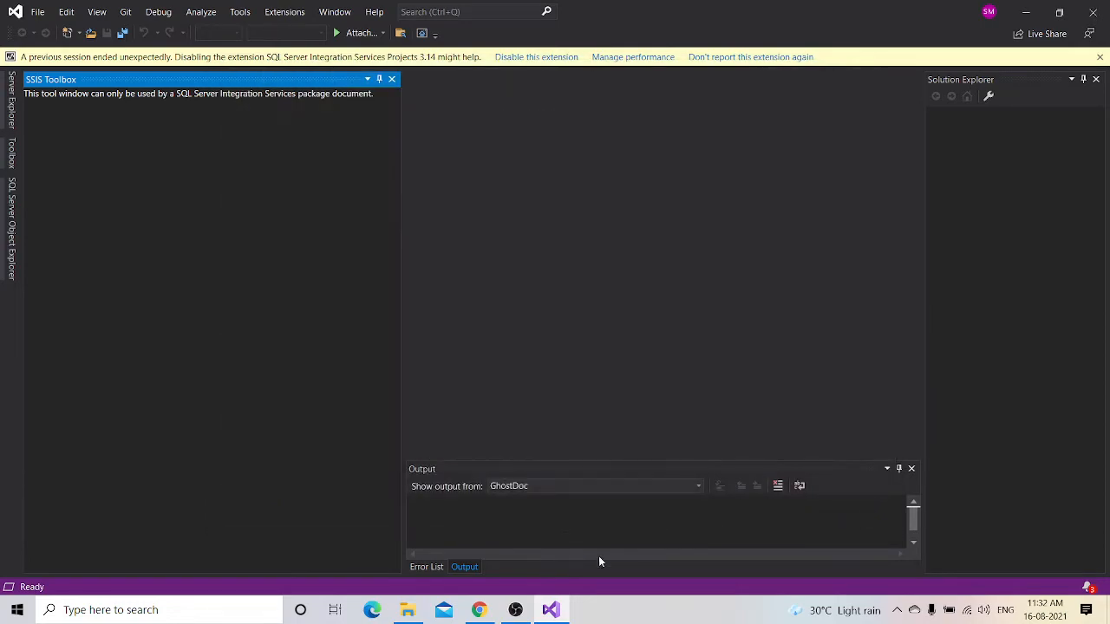
# - Switch to Chrome and open the downloads list to review the Integration Services installer and SsisAzureFeaturePack_2017_x64.msi
pyautogui.click(479, 610)
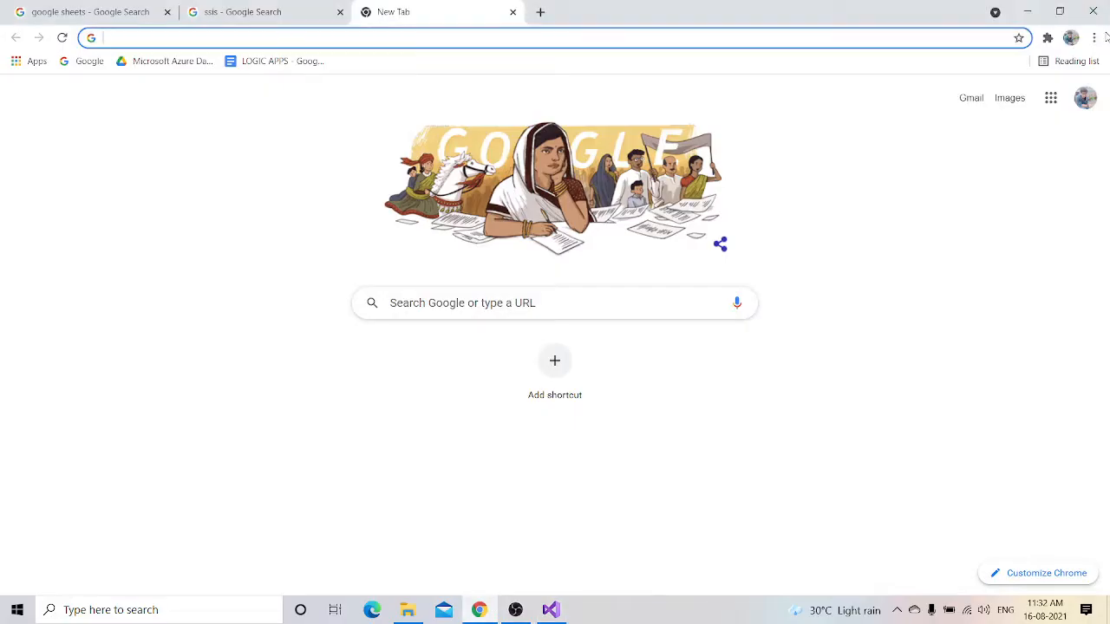
pyautogui.click(1094, 37)
pyautogui.click(992, 135)
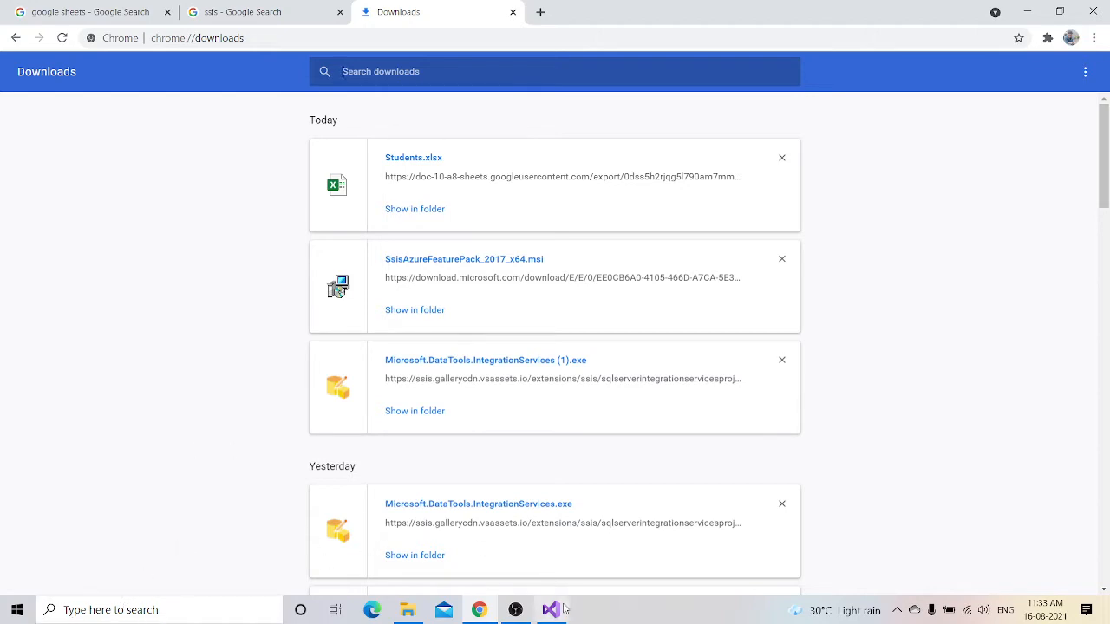
# - Close the open Visual Studio window and launch Visual Studio 2019 again from Windows search
pyautogui.moveTo(574, 599)
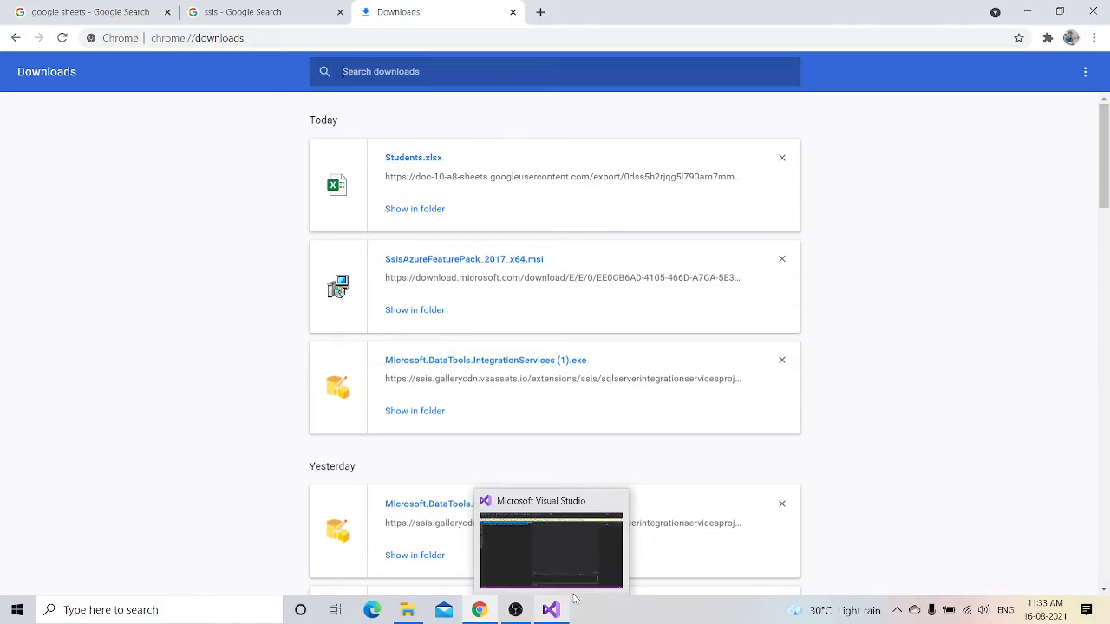
pyautogui.click(617, 499)
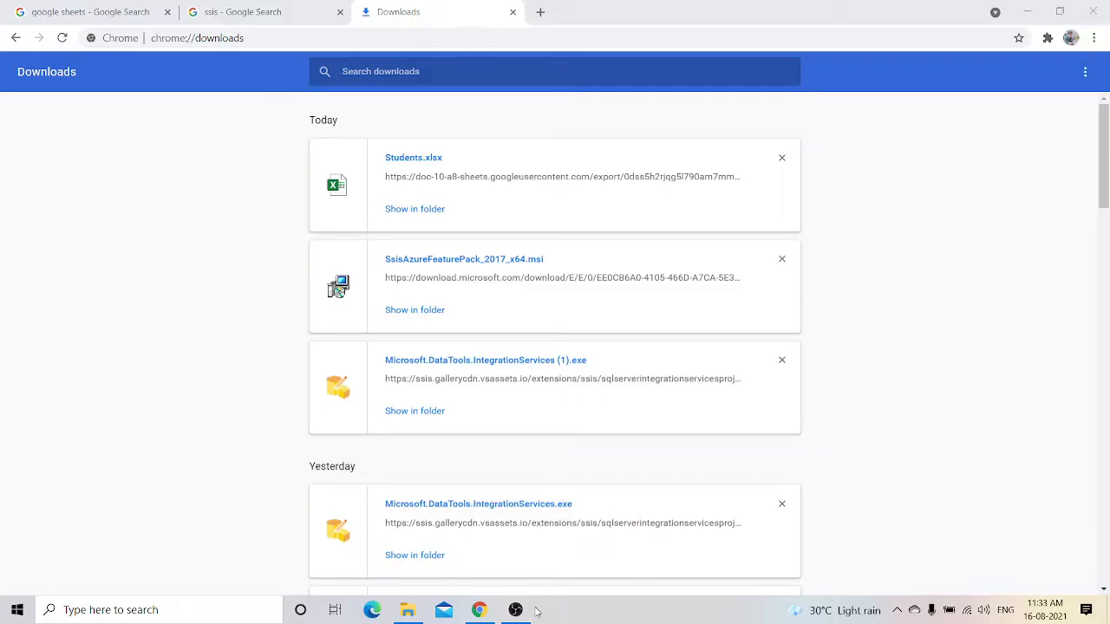
pyautogui.click(199, 617)
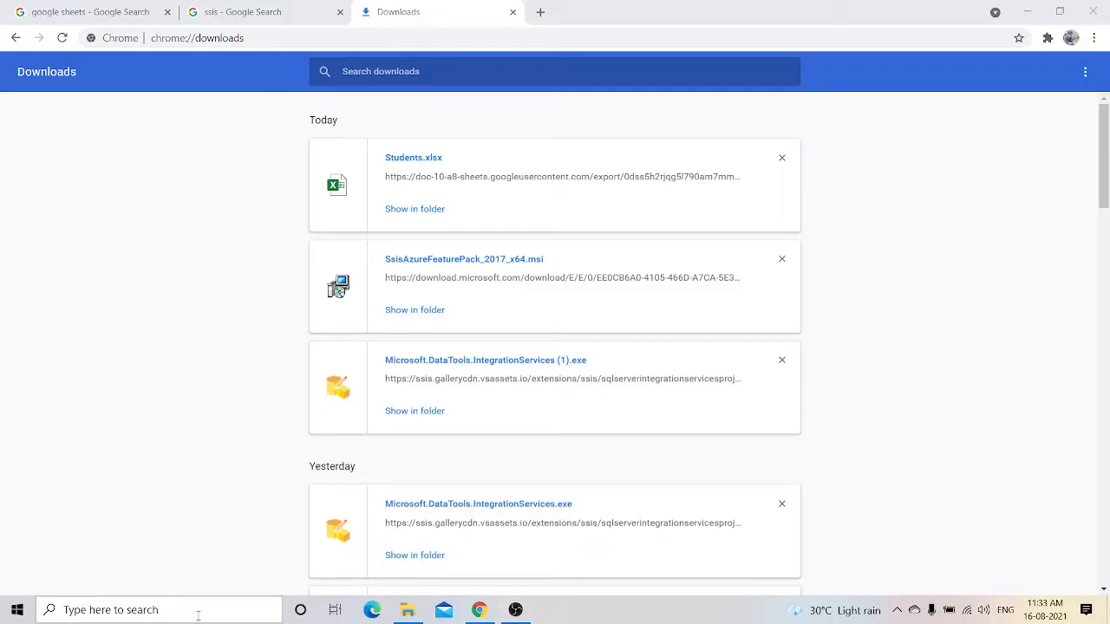
pyautogui.write('vis')
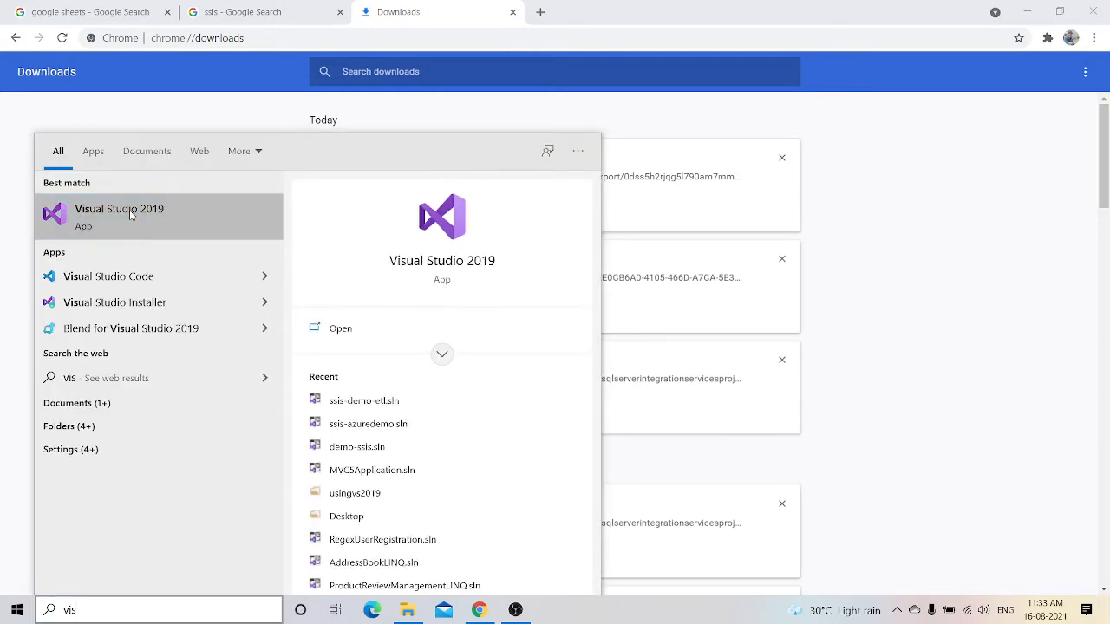
pyautogui.click(130, 214)
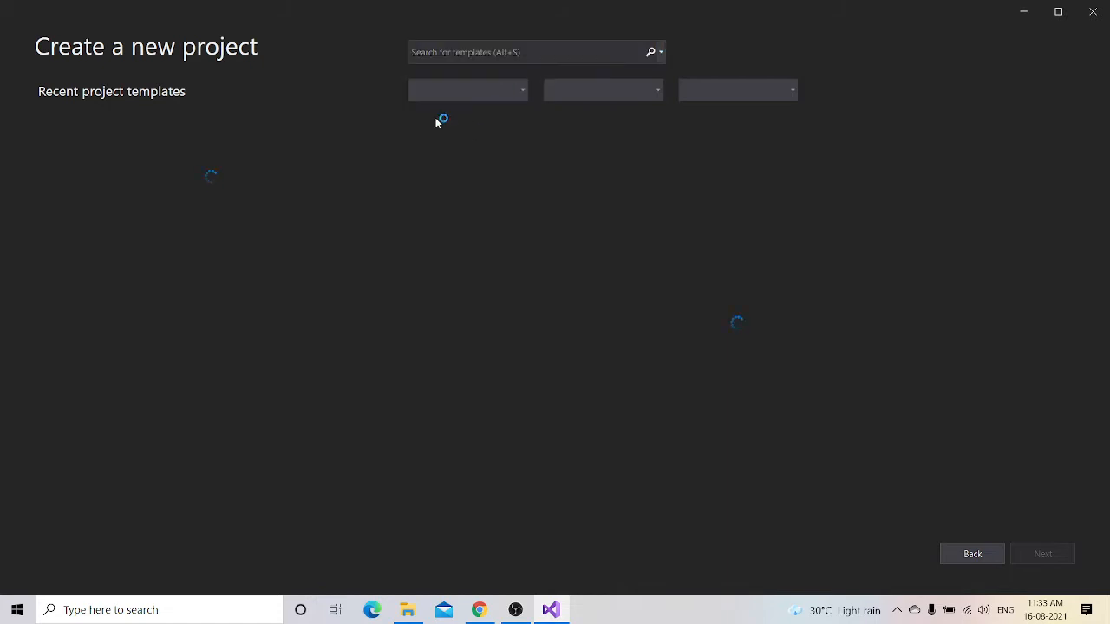
# - Search the new project templates for "integrat" and choose the Integration Services Project template
pyautogui.click(517, 52)
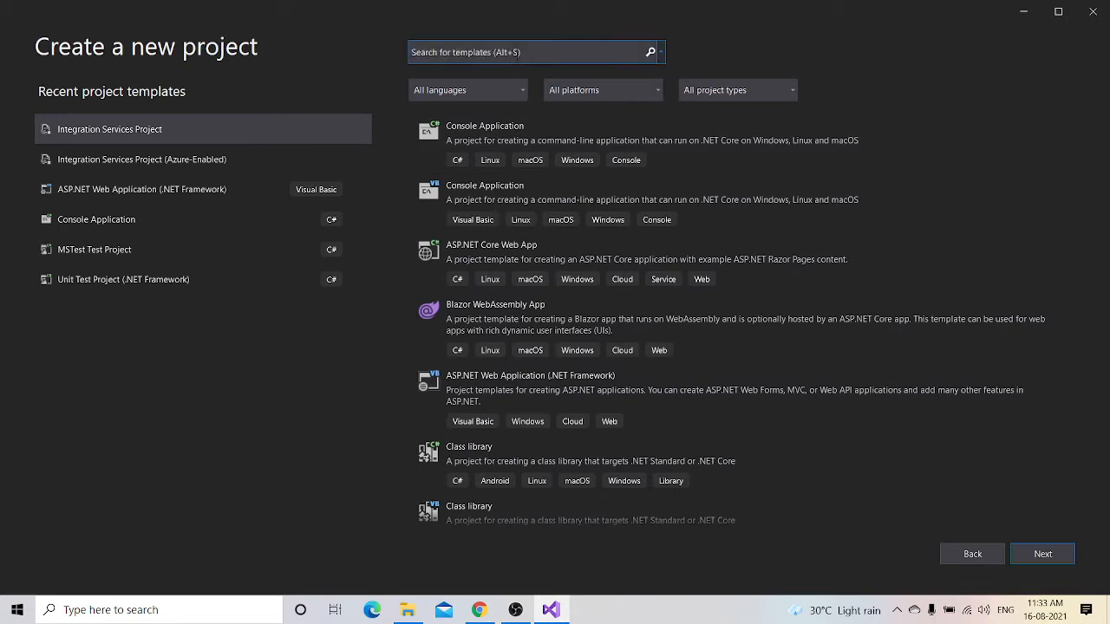
pyautogui.write('integrat')
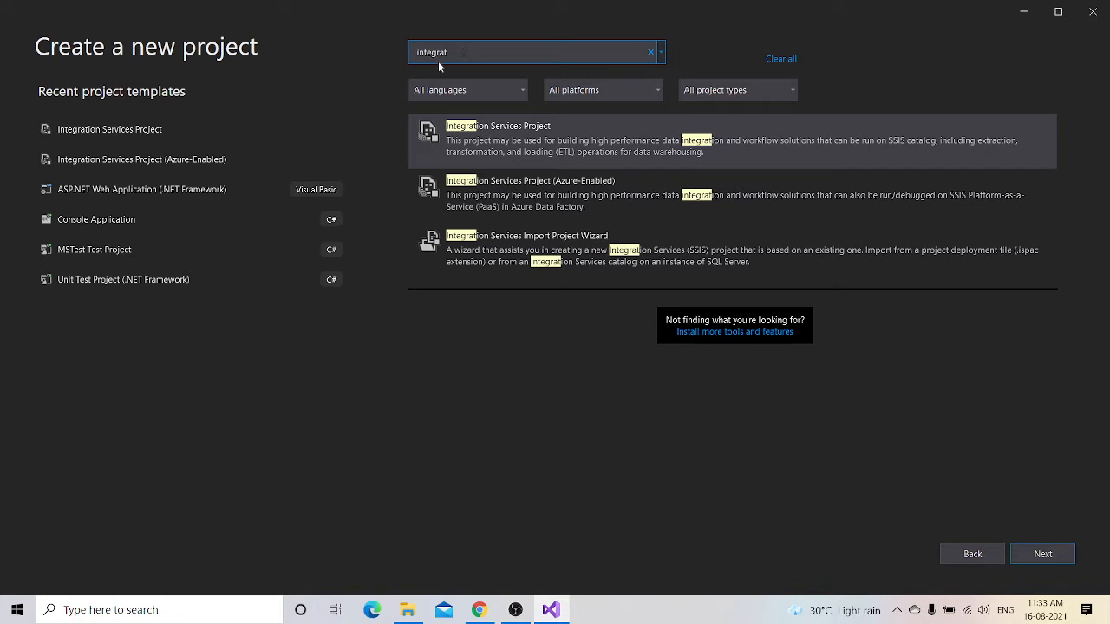
pyautogui.click(482, 148)
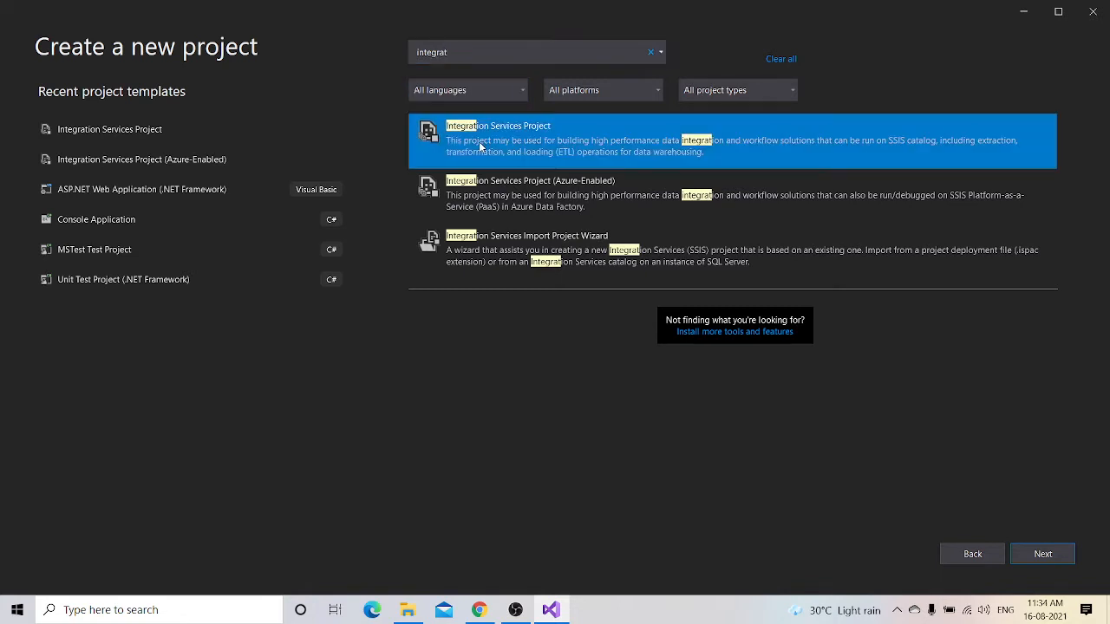
pyautogui.doubleClick(479, 147)
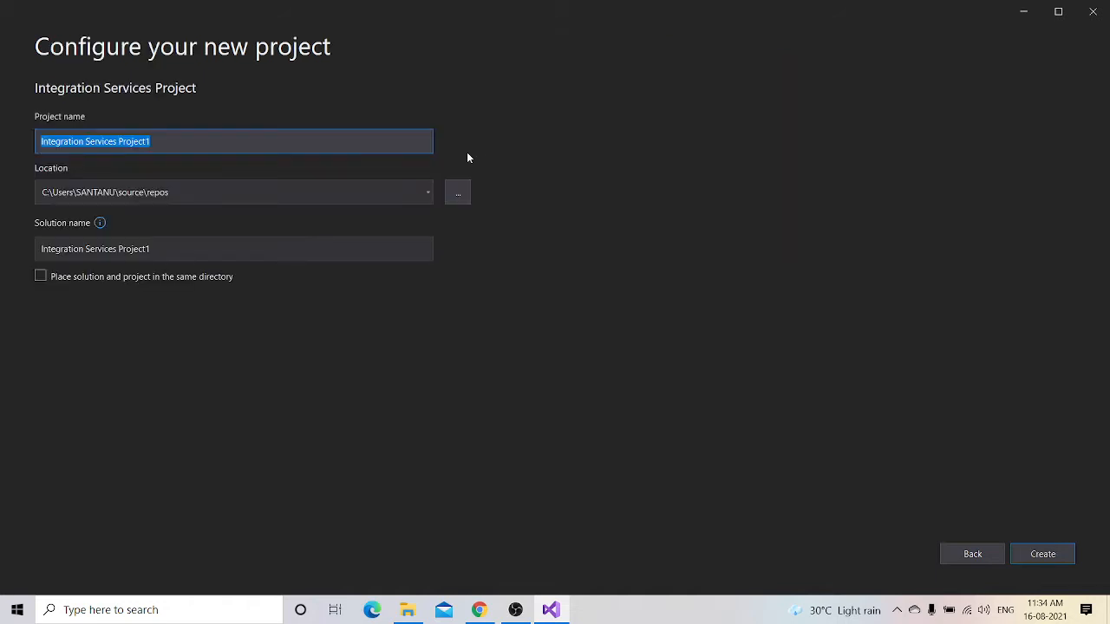
# - Name the project ssis-student-etl and create it in the default location
pyautogui.write('ssi')
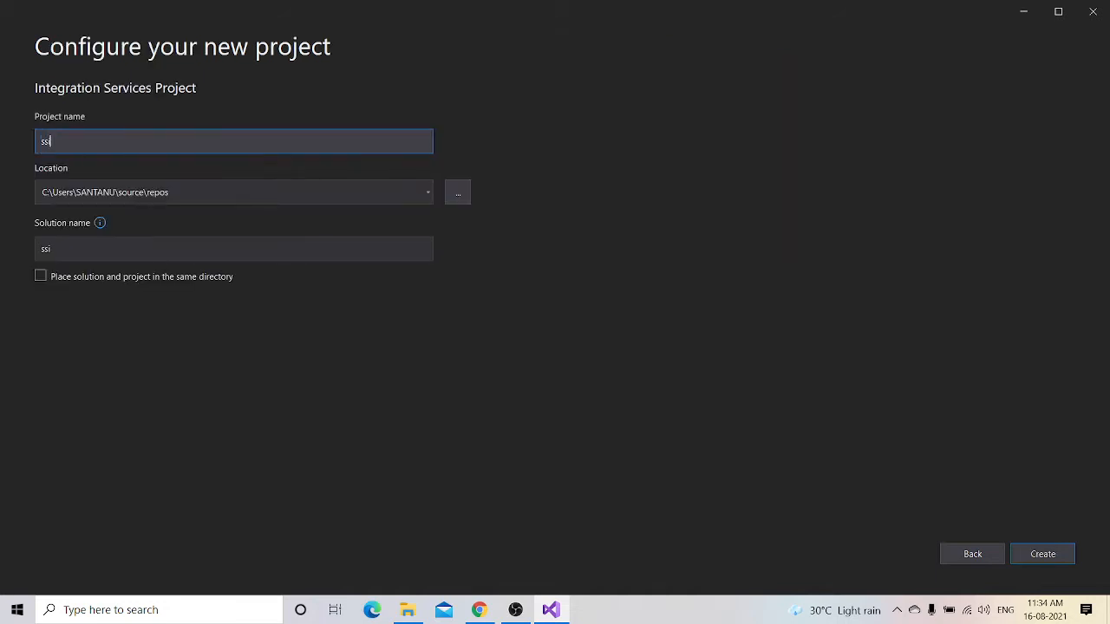
pyautogui.write('s-student-etl')
pyautogui.click(1043, 552)
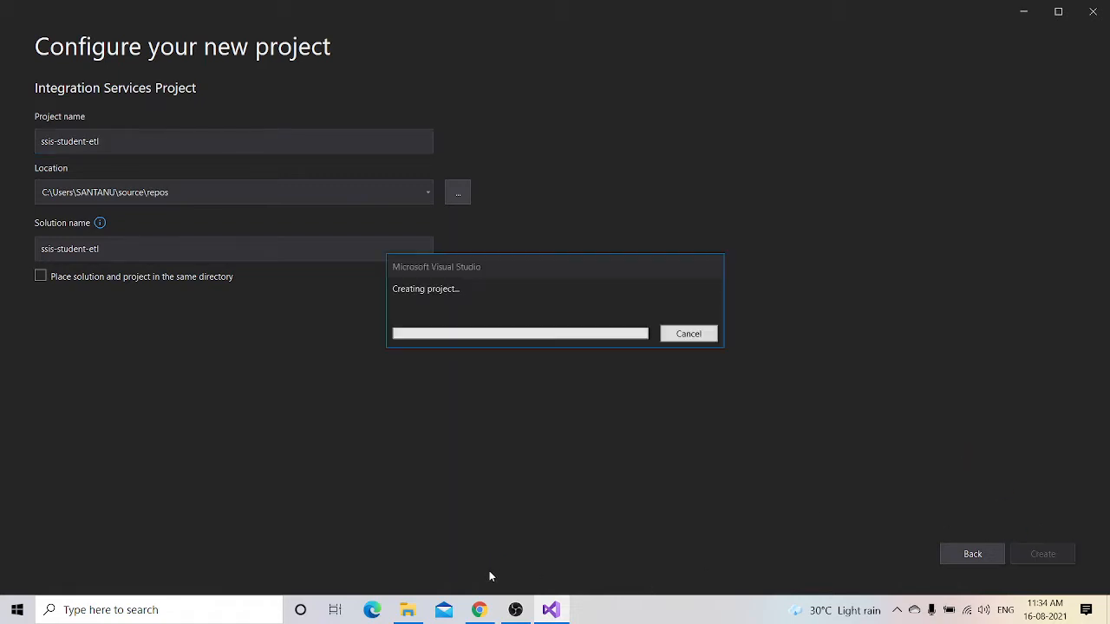
# - Switch to Chrome, open Google Sheets from the "google sheets" search results, and create a blank spreadsheet
pyautogui.click(478, 610)
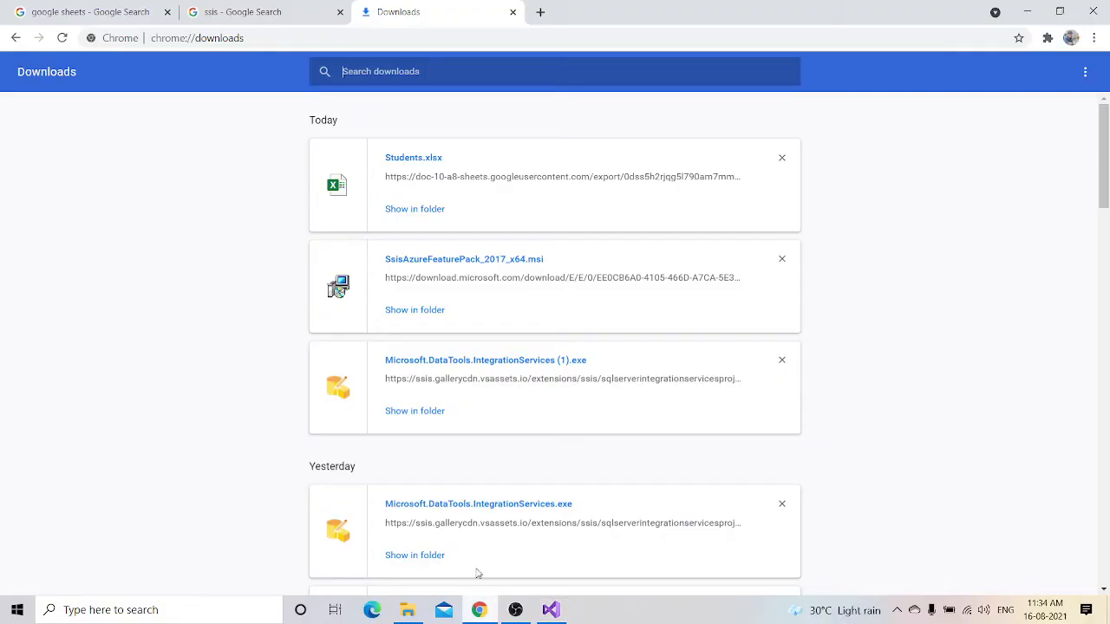
pyautogui.click(76, 12)
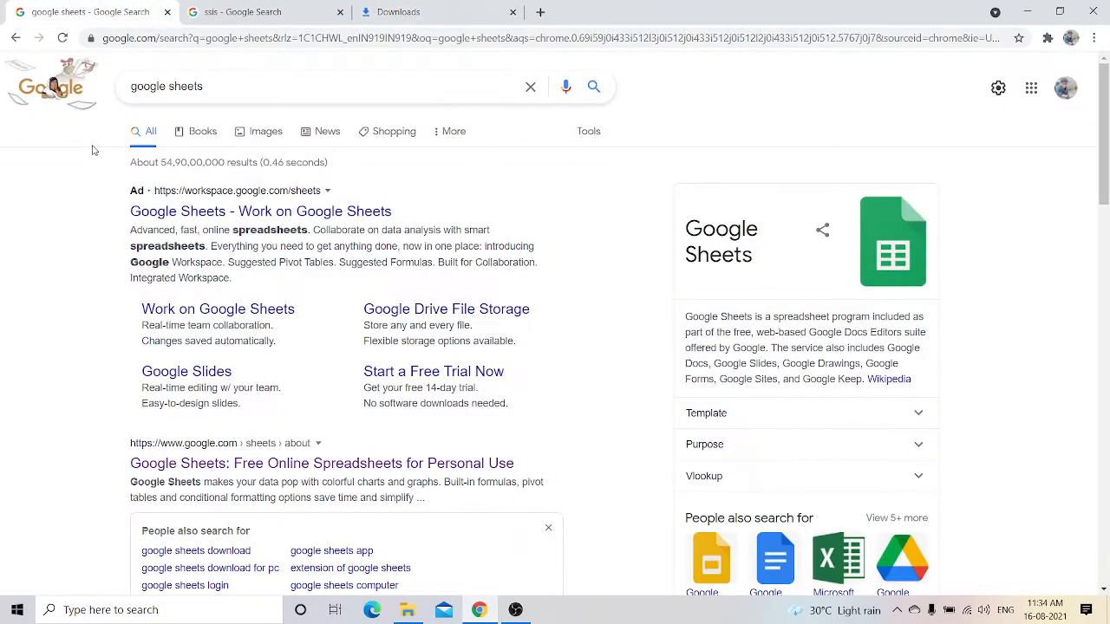
pyautogui.click(192, 464)
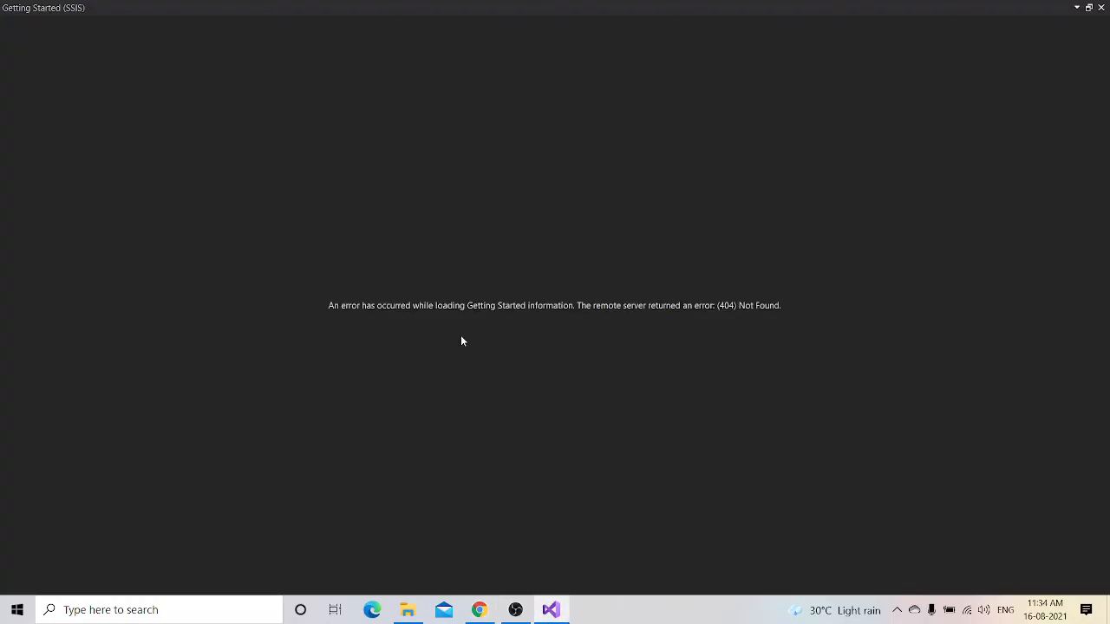
pyautogui.click(550, 610)
pyautogui.click(551, 610)
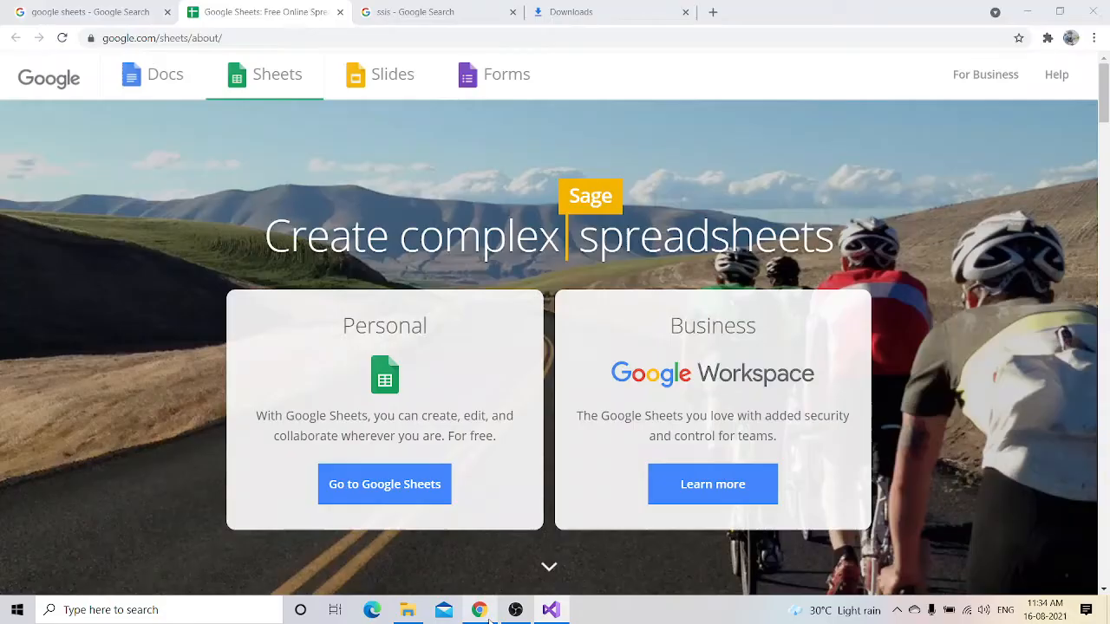
pyautogui.click(479, 610)
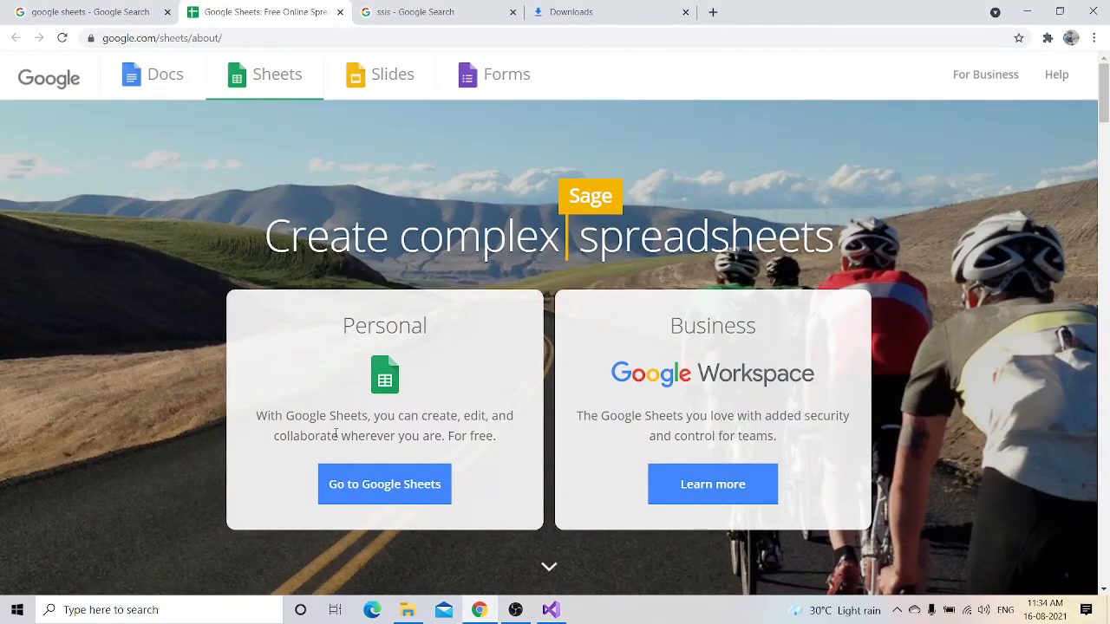
pyautogui.click(346, 487)
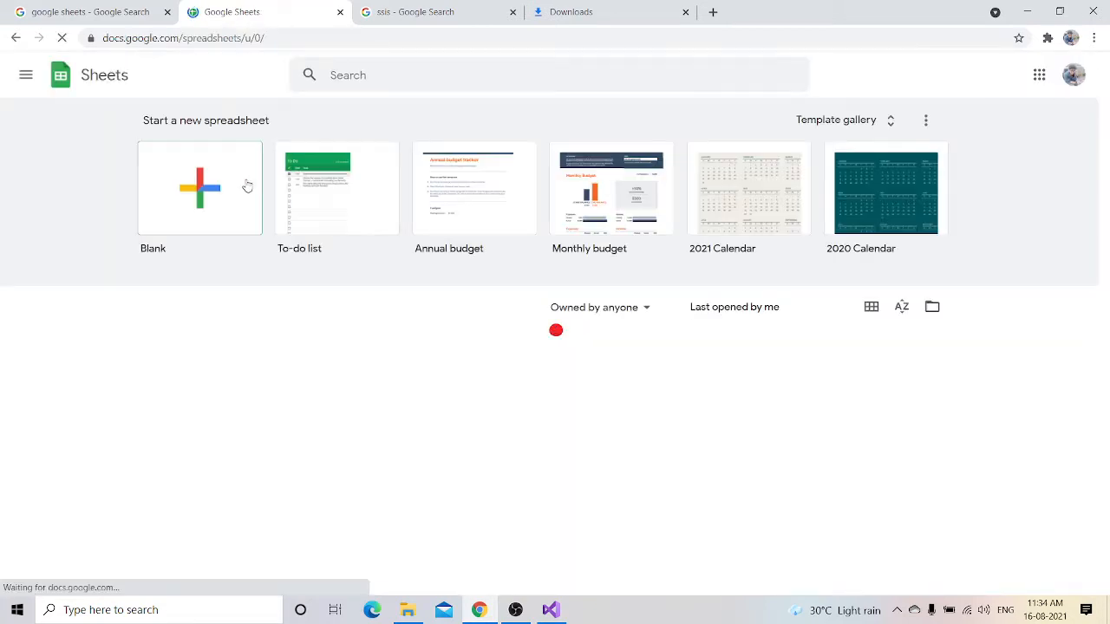
pyautogui.click(251, 190)
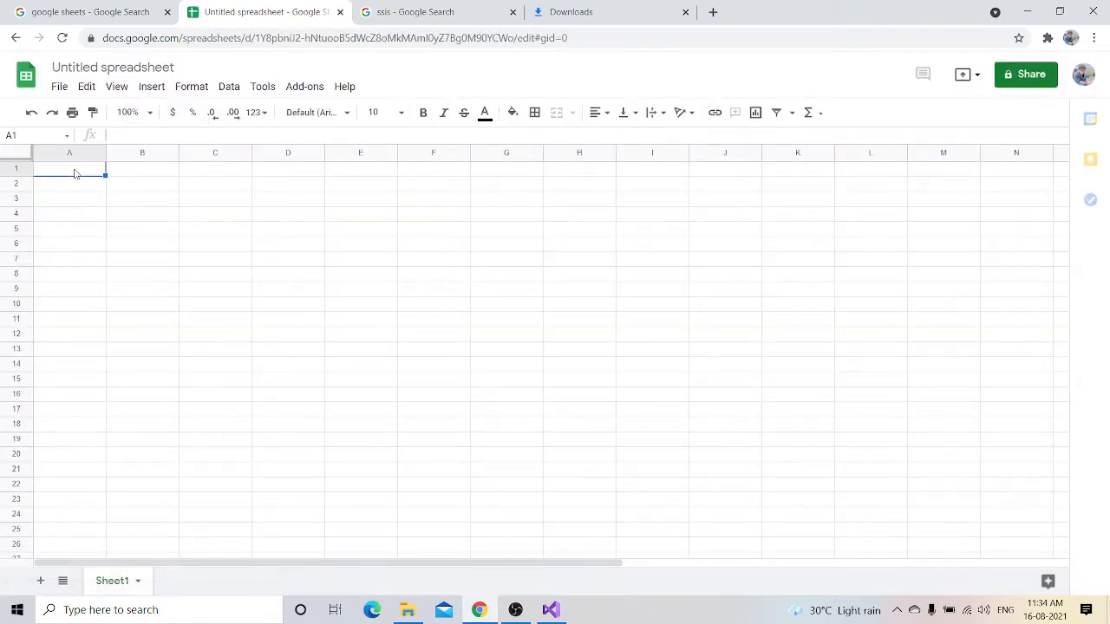
# - Enter the column headings Student_Name, Math Marks and Science Marks in cells A1 to C1
pyautogui.write('Student')
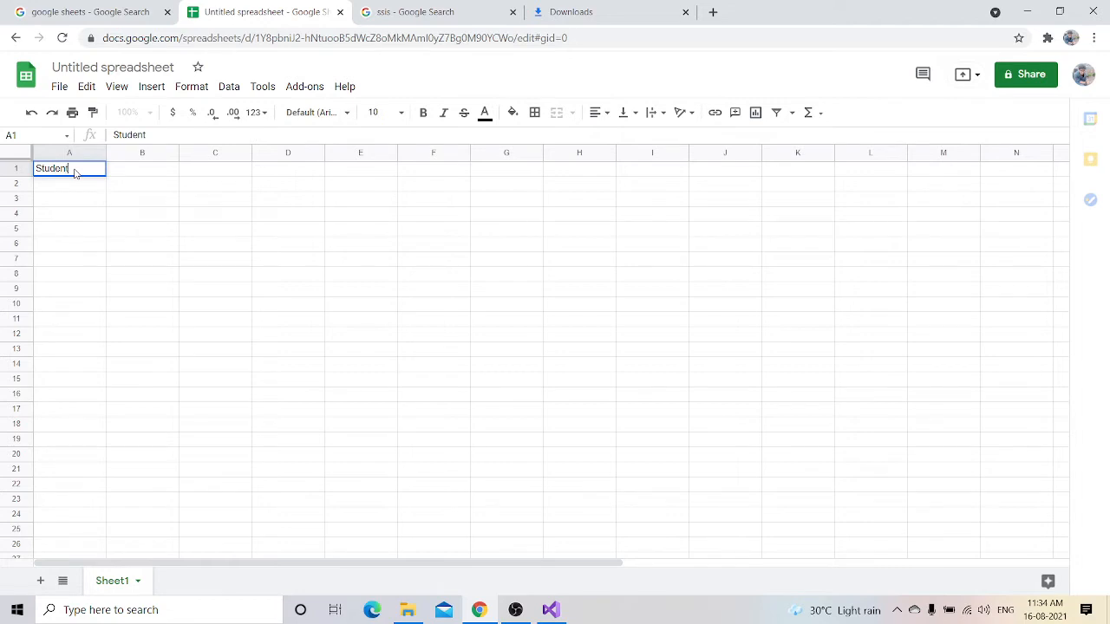
pyautogui.write('_Name')
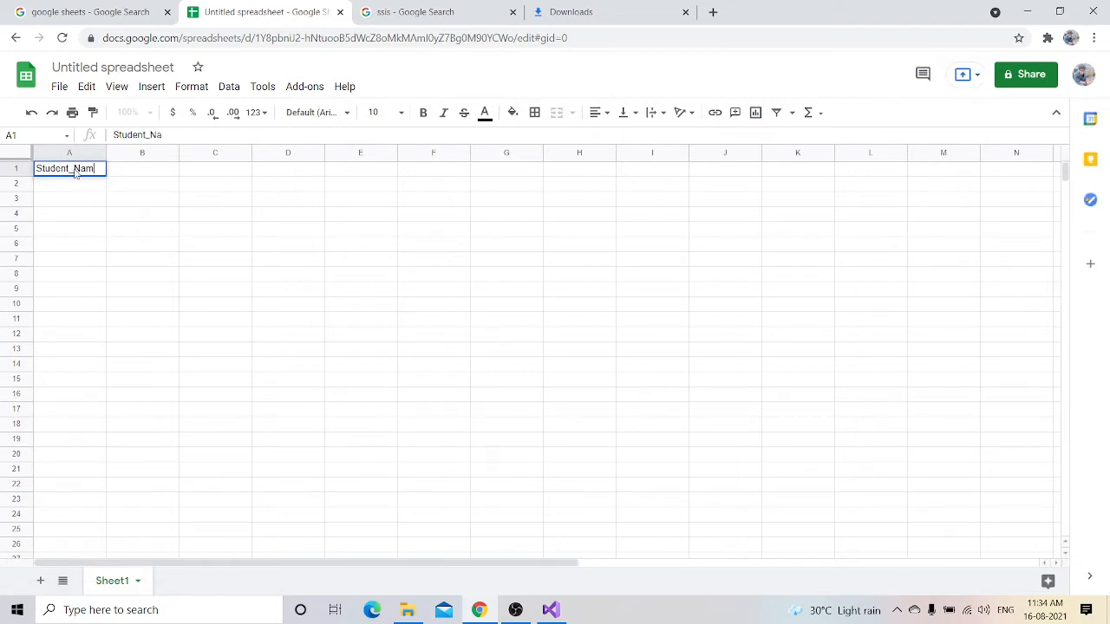
pyautogui.click(128, 179)
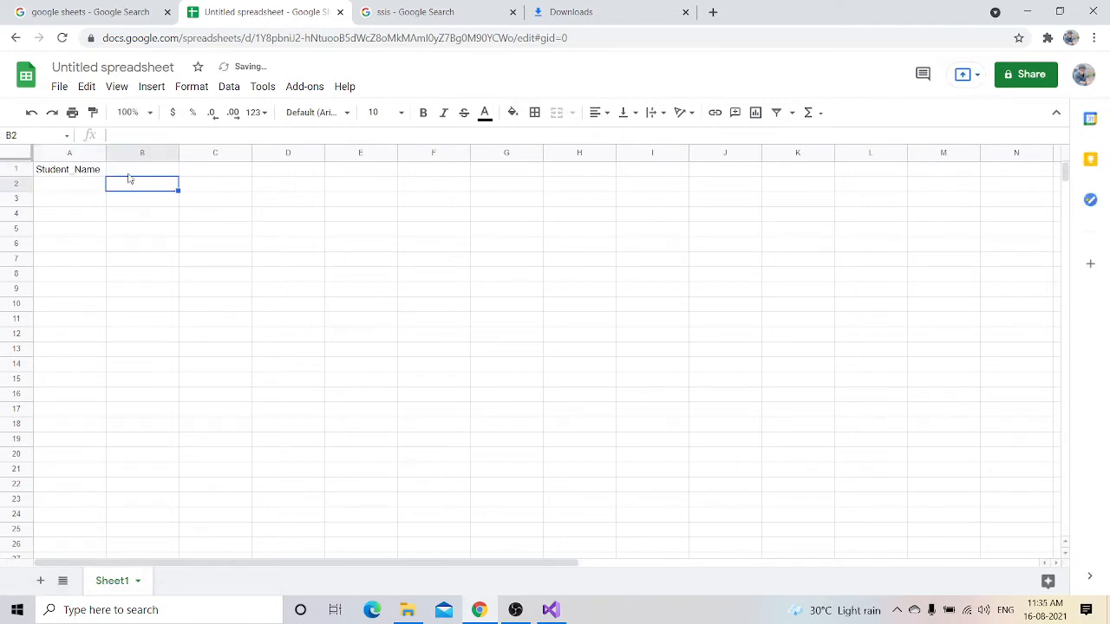
pyautogui.click(127, 174)
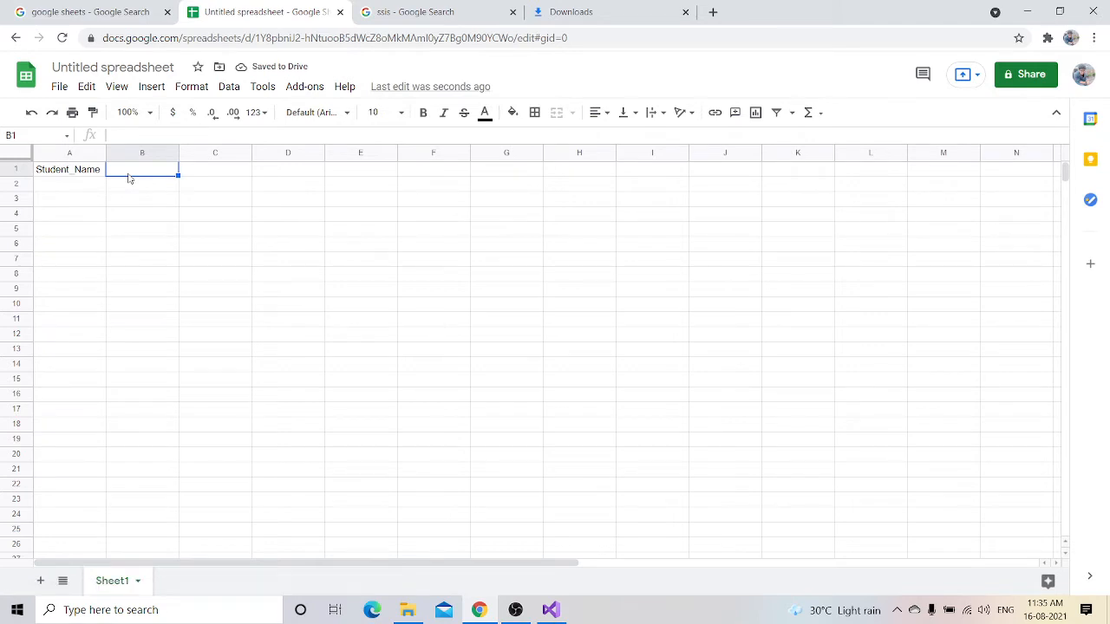
pyautogui.write('Math')
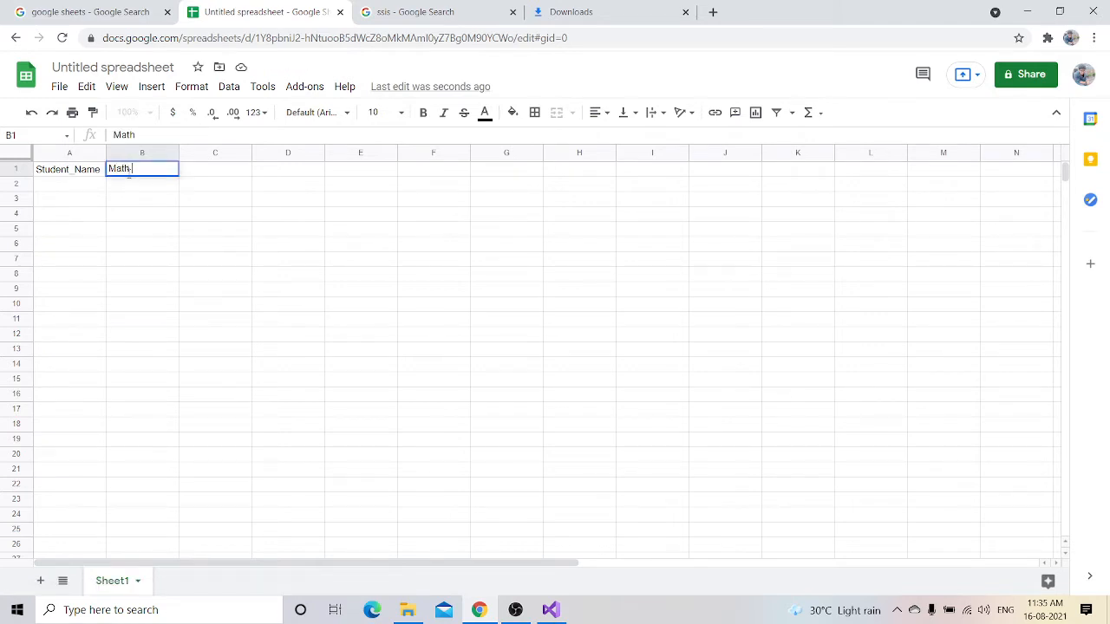
pyautogui.write(' Marks')
pyautogui.click(197, 172)
pyautogui.write('Sc')
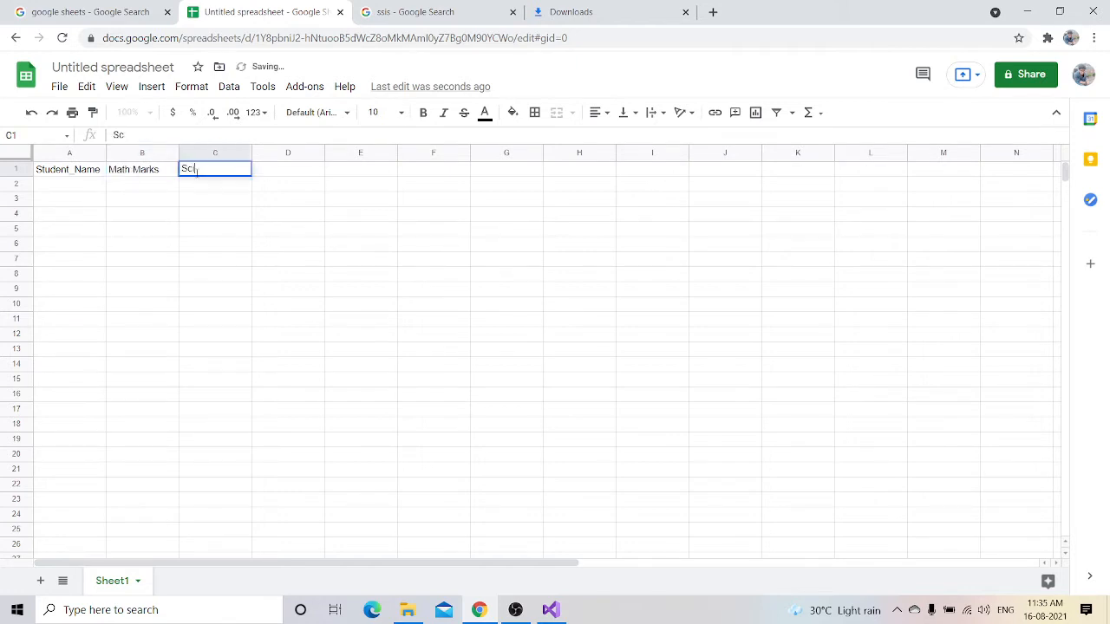
pyautogui.write('ience')
pyautogui.write('Marks')
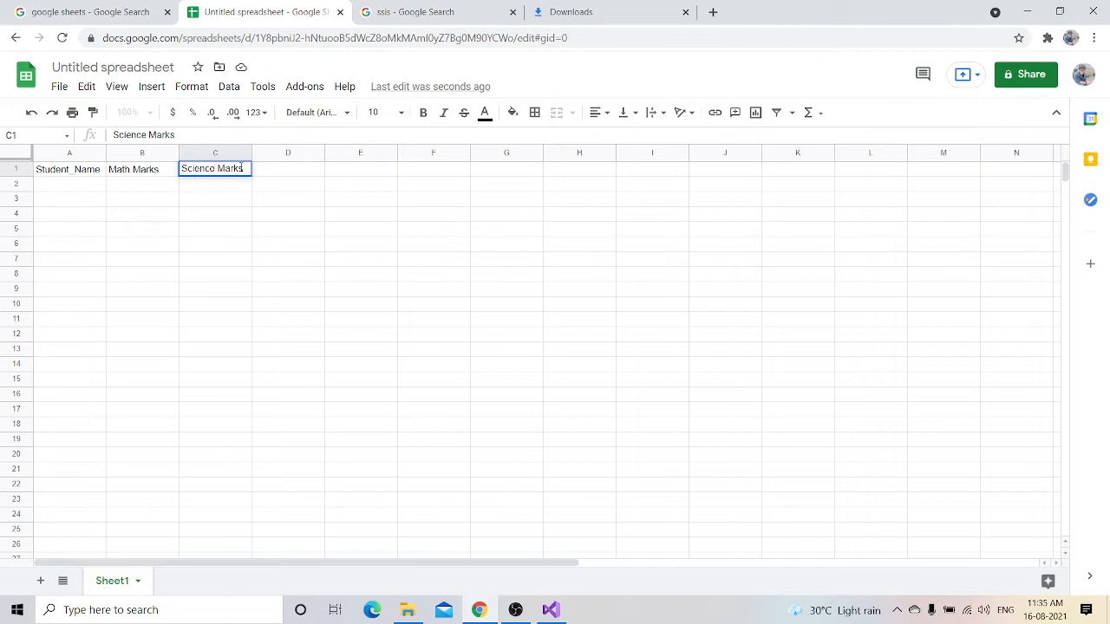
# - Fill row 2 with the first student's name, 94 for Math Marks and 92 for Science Marks
pyautogui.click(79, 188)
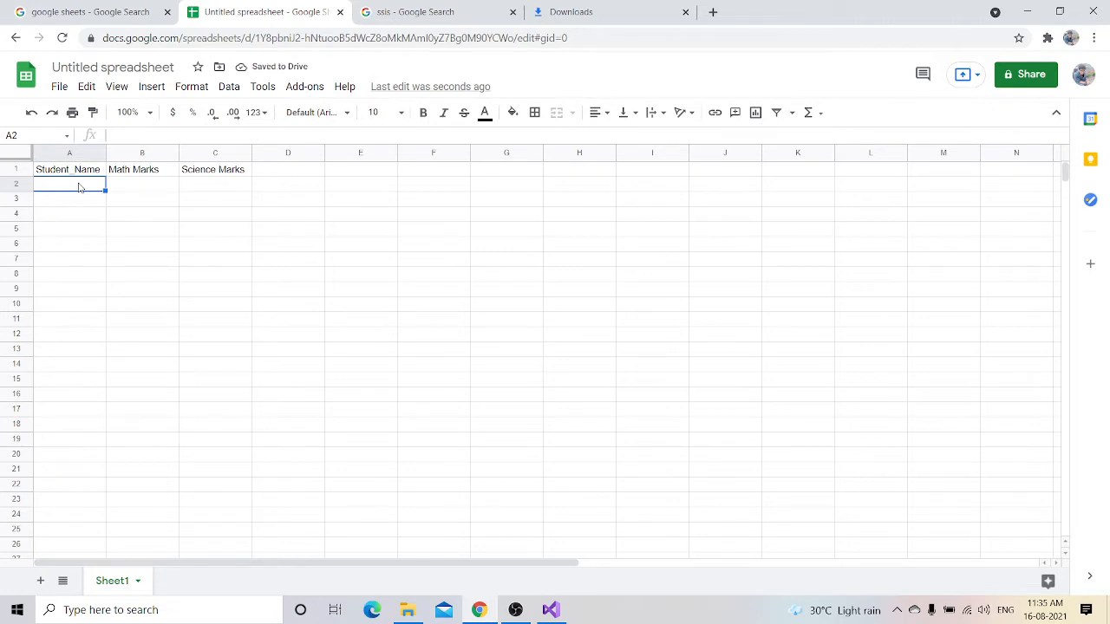
pyautogui.write('Santanu')
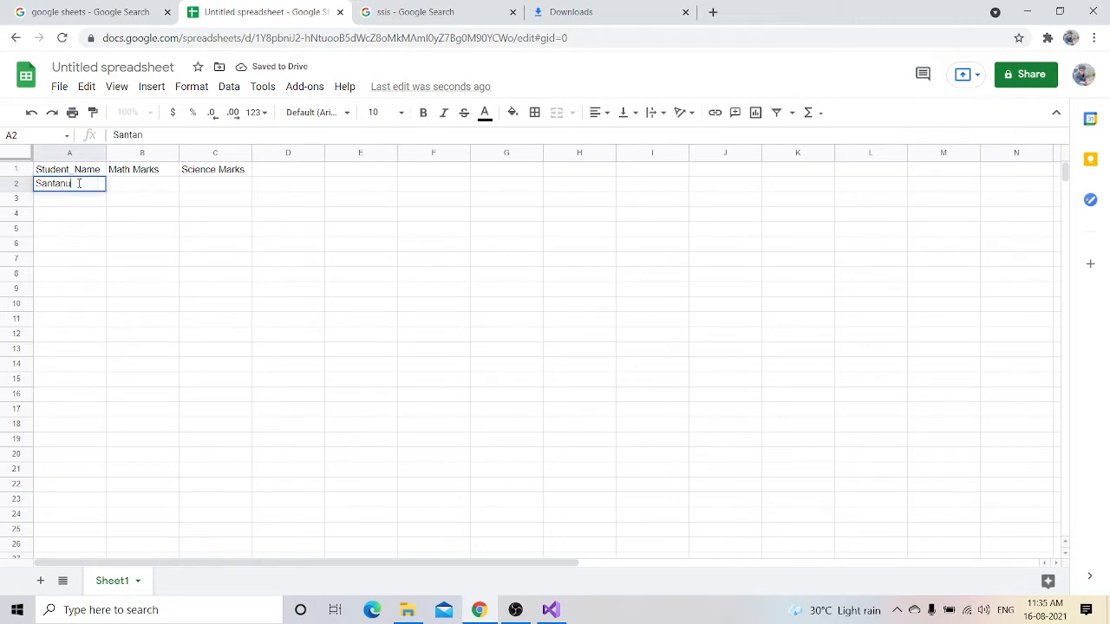
pyautogui.click(143, 175)
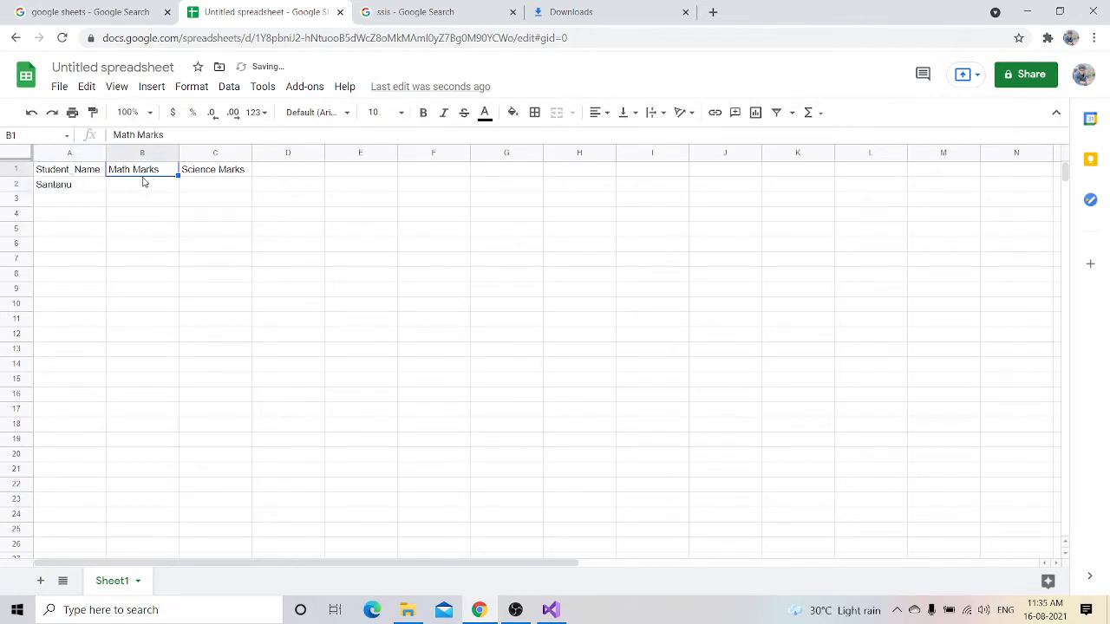
pyautogui.click(143, 189)
pyautogui.write('94')
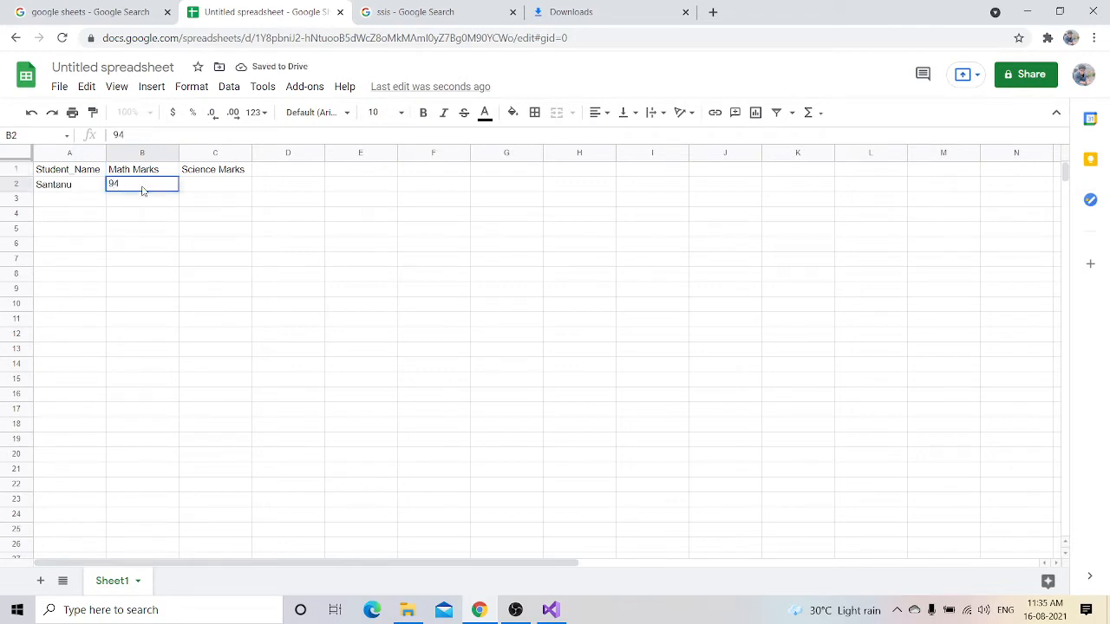
pyautogui.press('Tab')
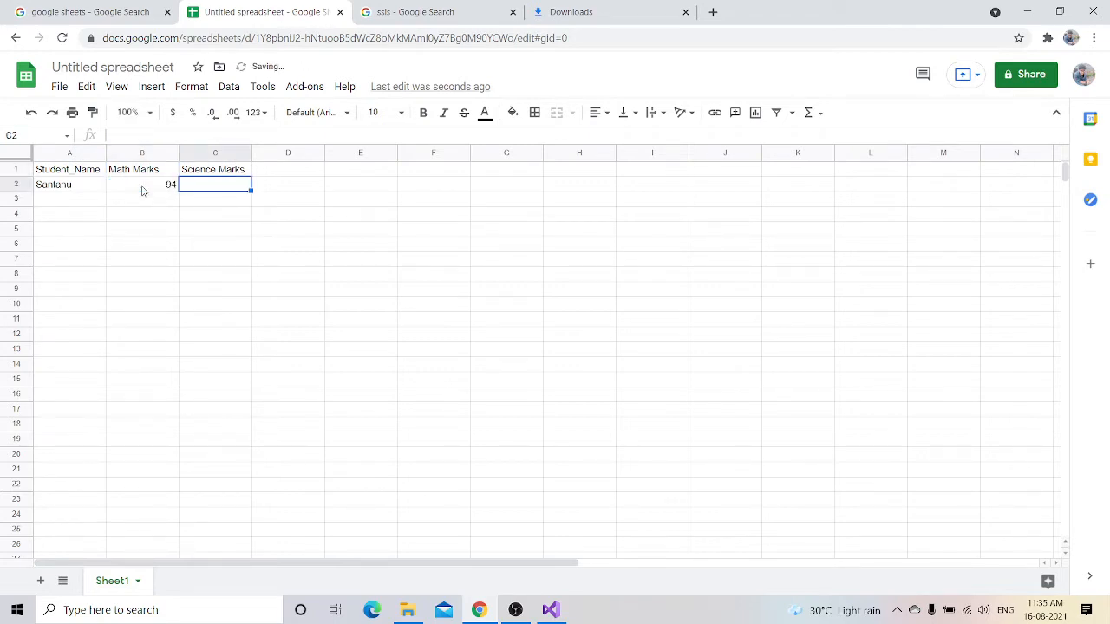
pyautogui.write('92')
pyautogui.press('Return')
# - Fill row 3 with the second student's name, 99 for Math Marks and 100 for Science Marks
pyautogui.press('Left')
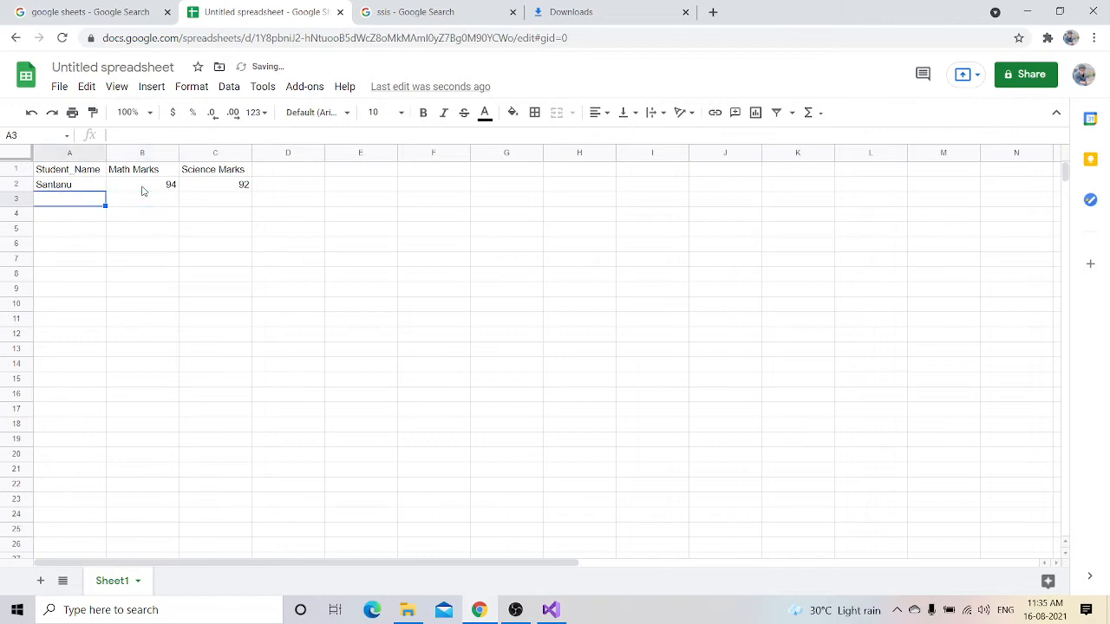
pyautogui.write('Sasmita')
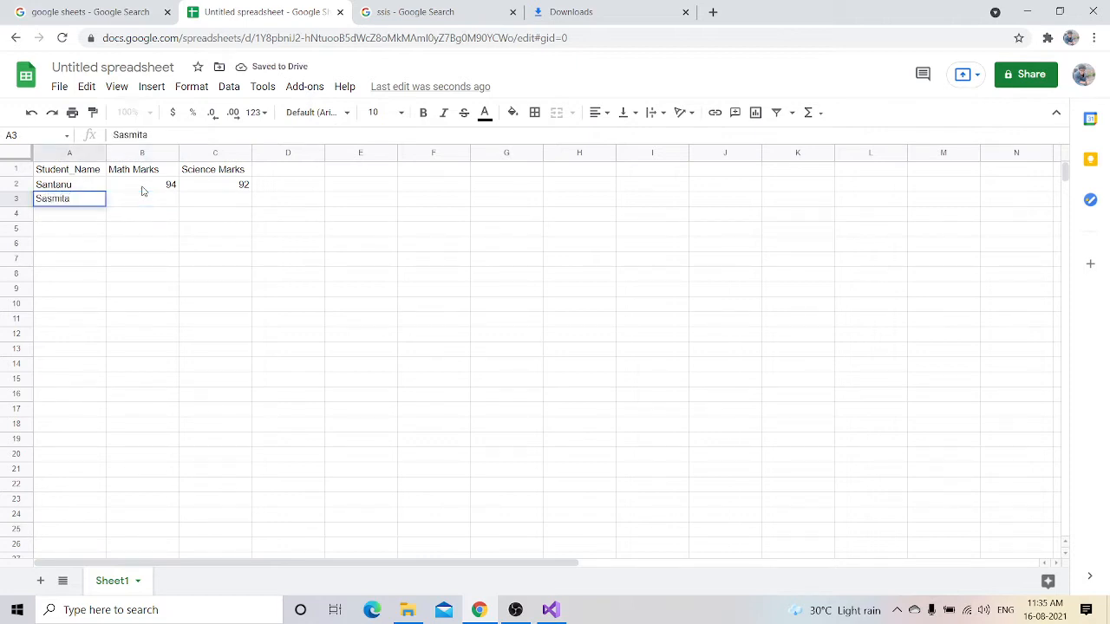
pyautogui.press('Tab')
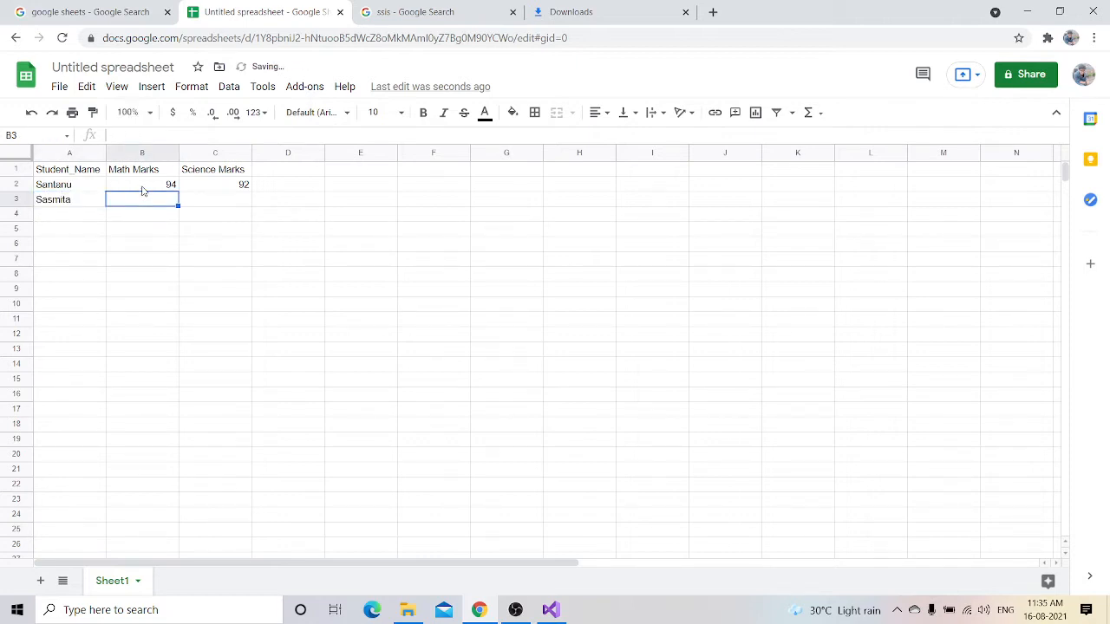
pyautogui.write('99')
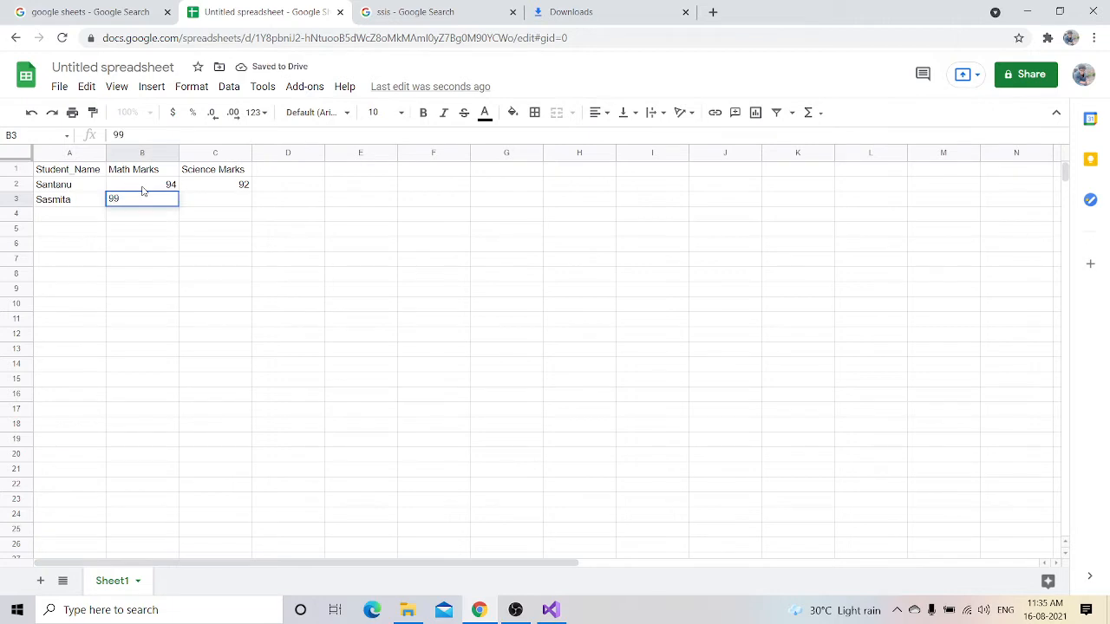
pyautogui.press('Tab')
pyautogui.write('100')
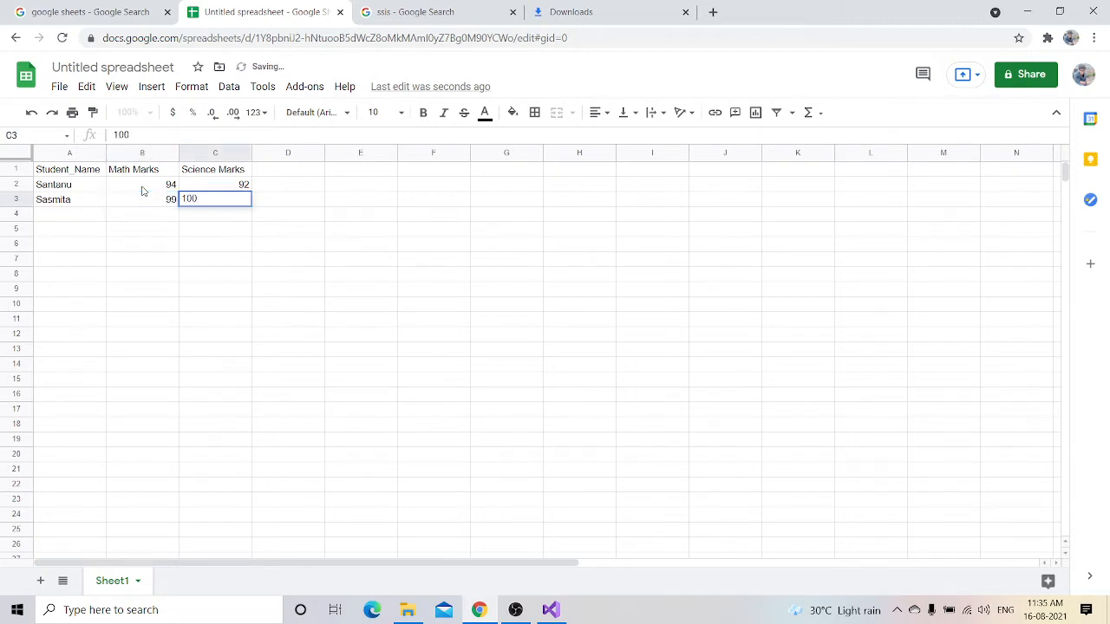
# - Fill row 4 with the third student's name, 90 for Math Marks and 92 for Science Marks
pyautogui.press('Return')
pyautogui.press('Left')
pyautogui.press('Left')
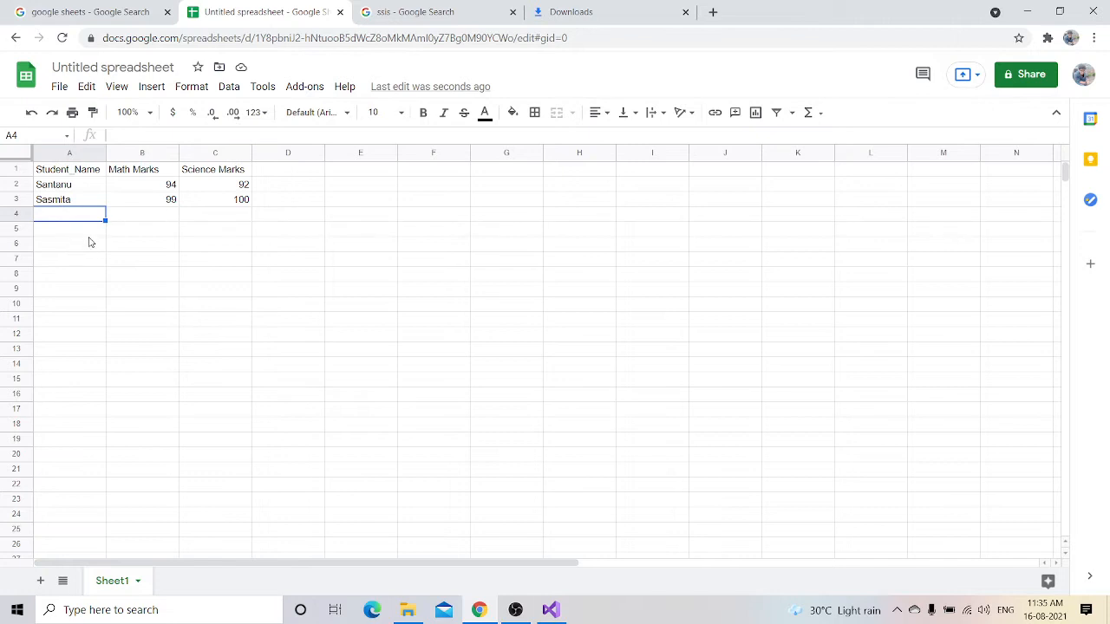
pyautogui.write('Manoj')
pyautogui.click(143, 217)
pyautogui.write('90')
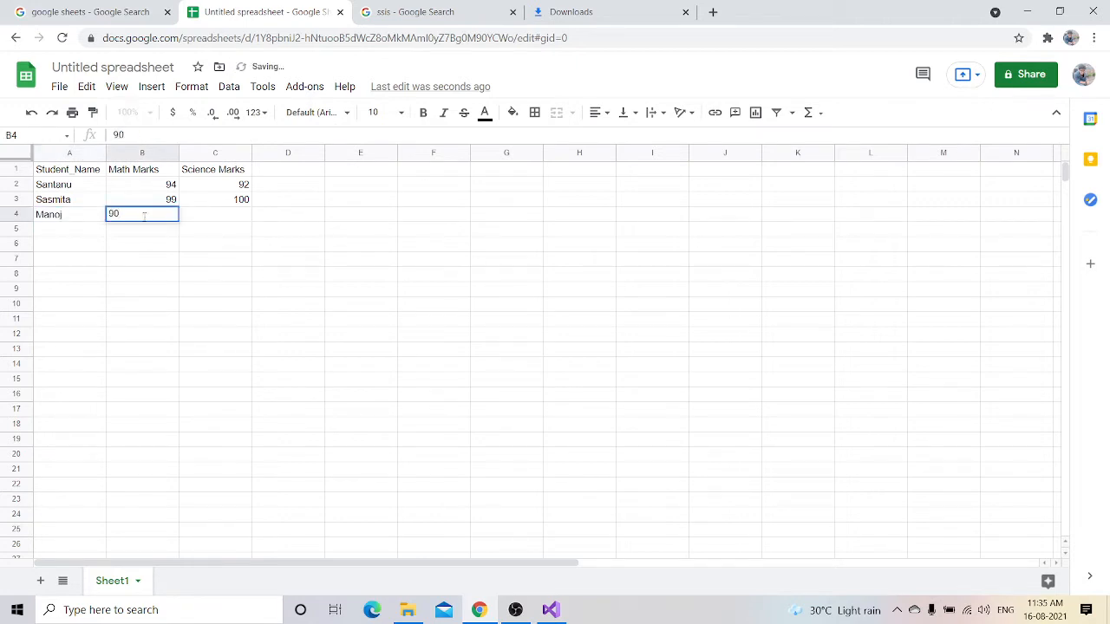
pyautogui.press('Tab')
pyautogui.write('92')
pyautogui.press('Return')
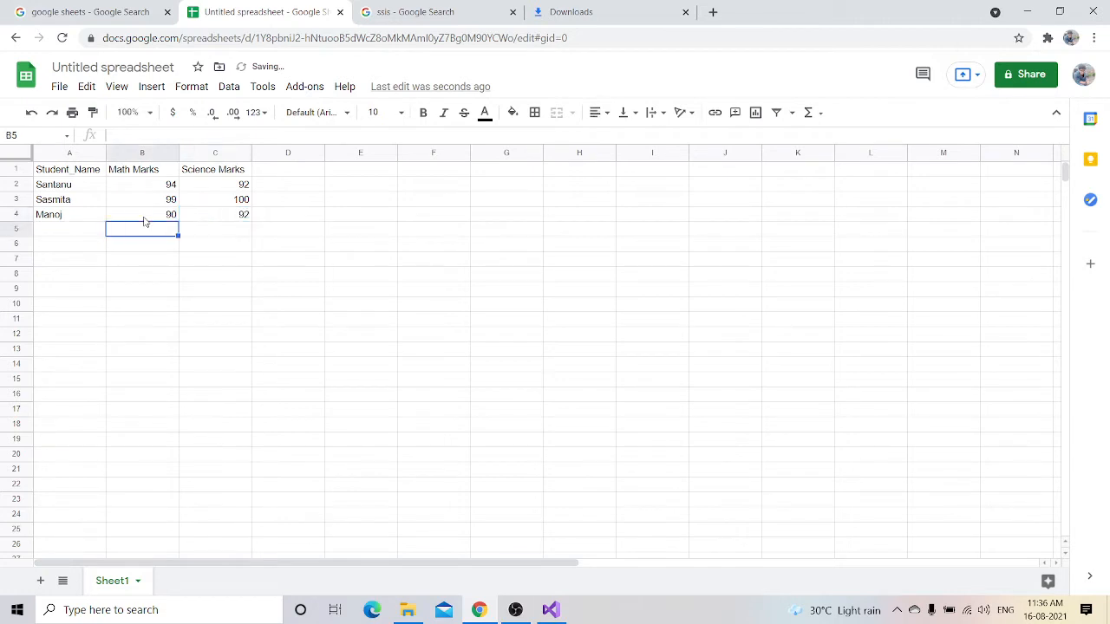
# - Fill row 5 with the fourth student's name, 100 for Math Marks and 96 for Science Marks
pyautogui.press('Left')
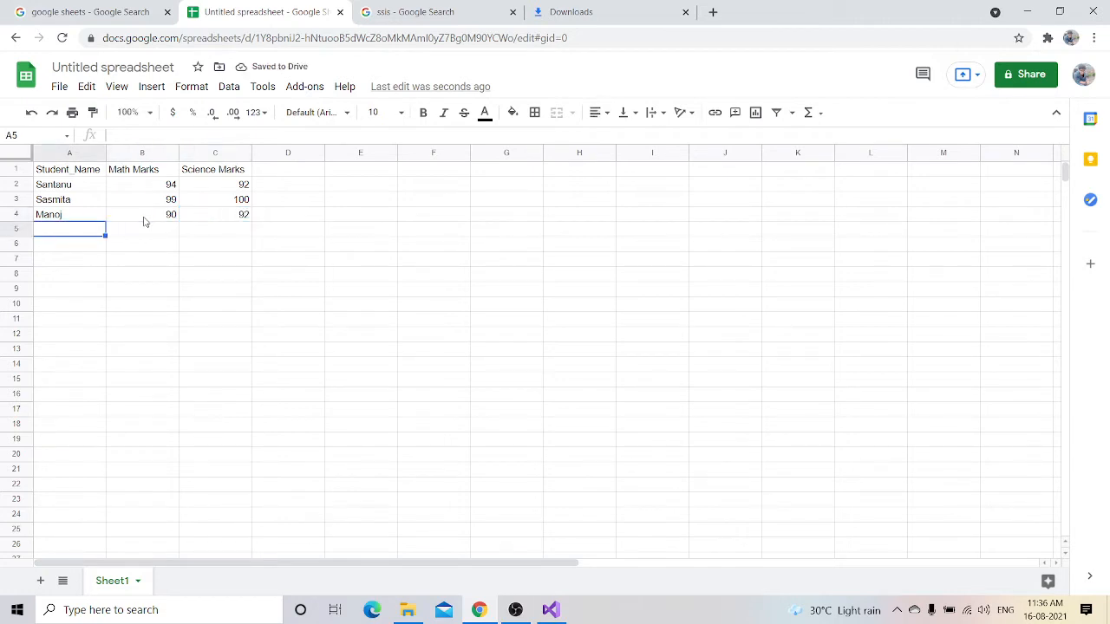
pyautogui.write('Sudhansu')
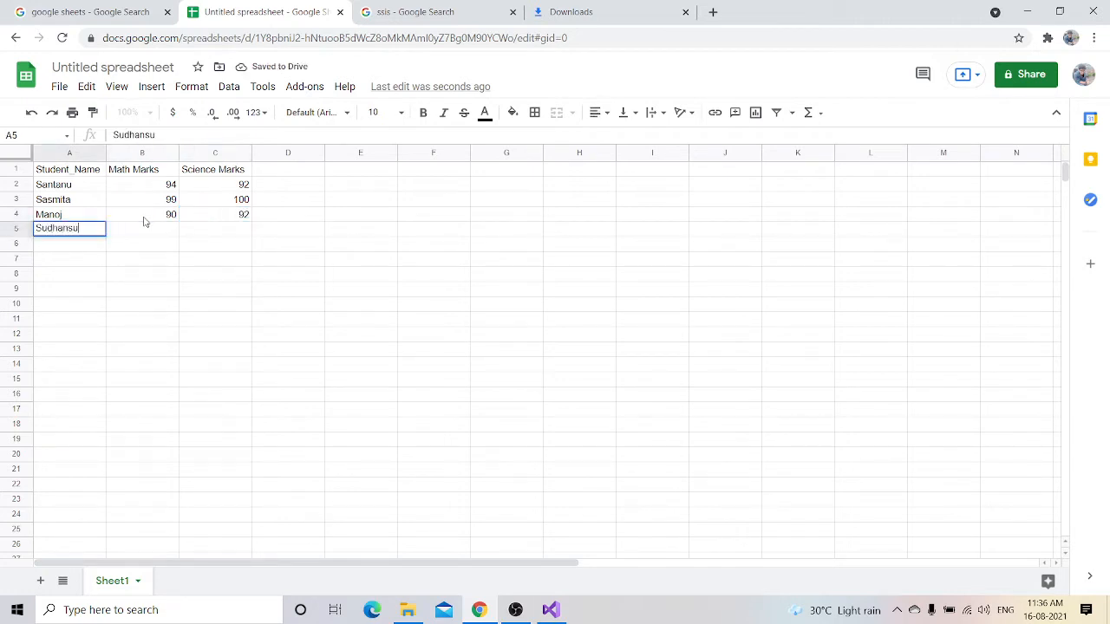
pyautogui.press('Tab')
pyautogui.press('Tab')
pyautogui.press('Left')
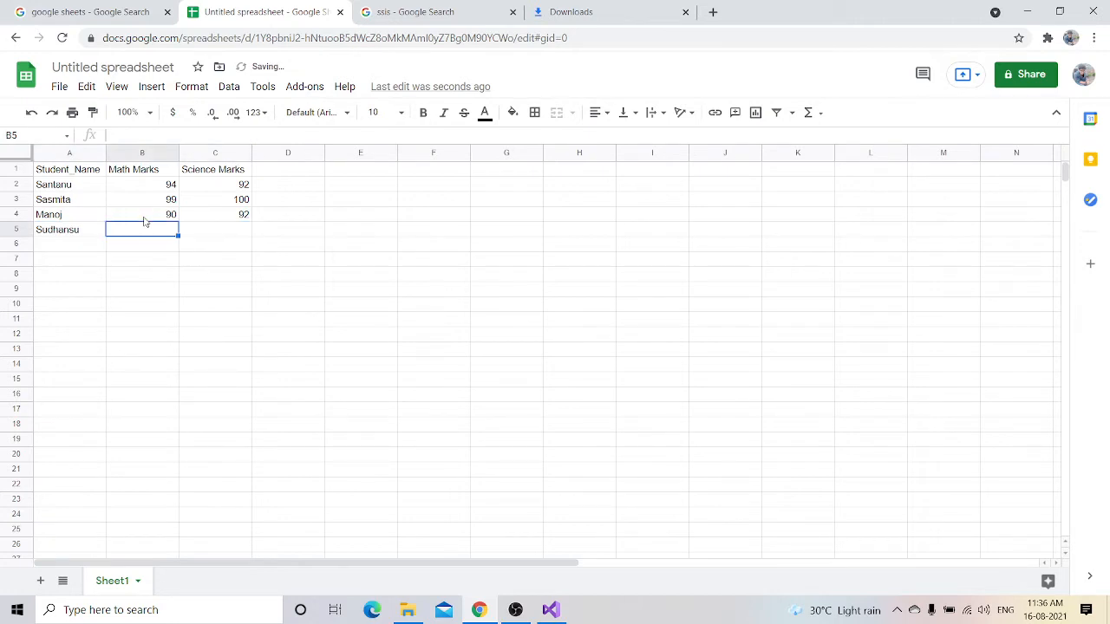
pyautogui.write('100')
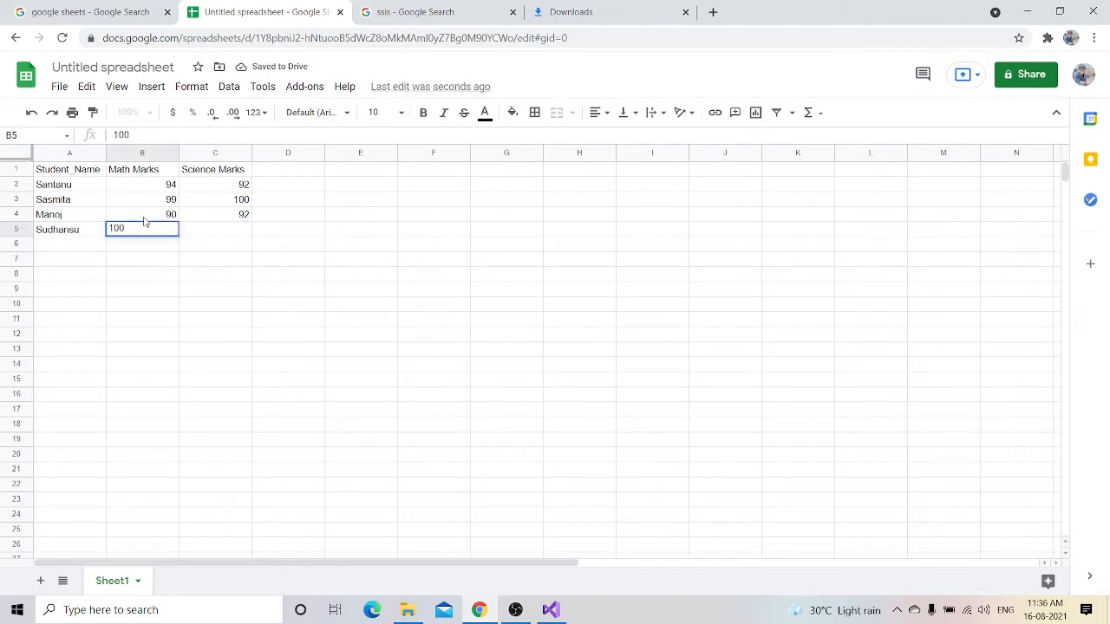
pyautogui.press('Tab')
pyautogui.write('96')
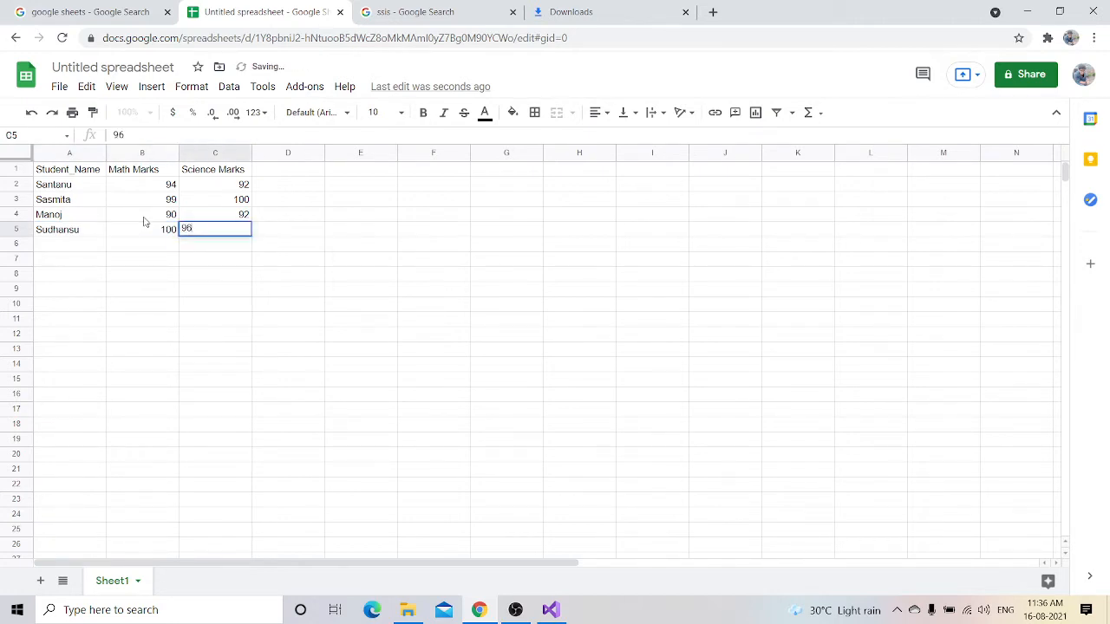
# - Fill row 6 with the fifth student's name and 100 for both Math Marks and Science Marks
pyautogui.press('Down')
pyautogui.press('Left')
pyautogui.press('Left')
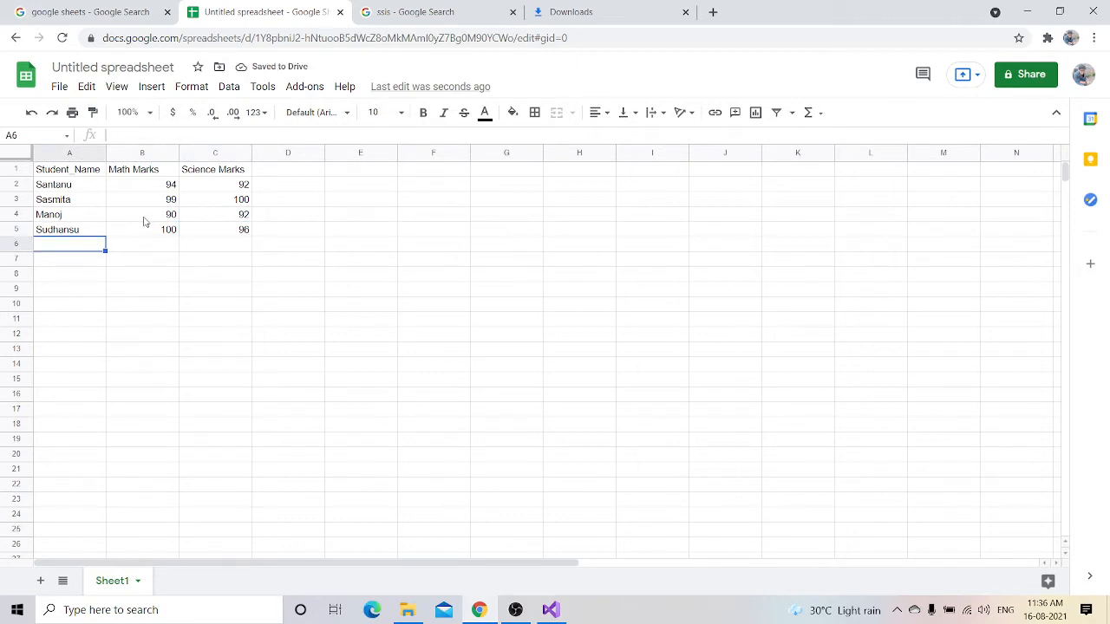
pyautogui.write('Laxmi')
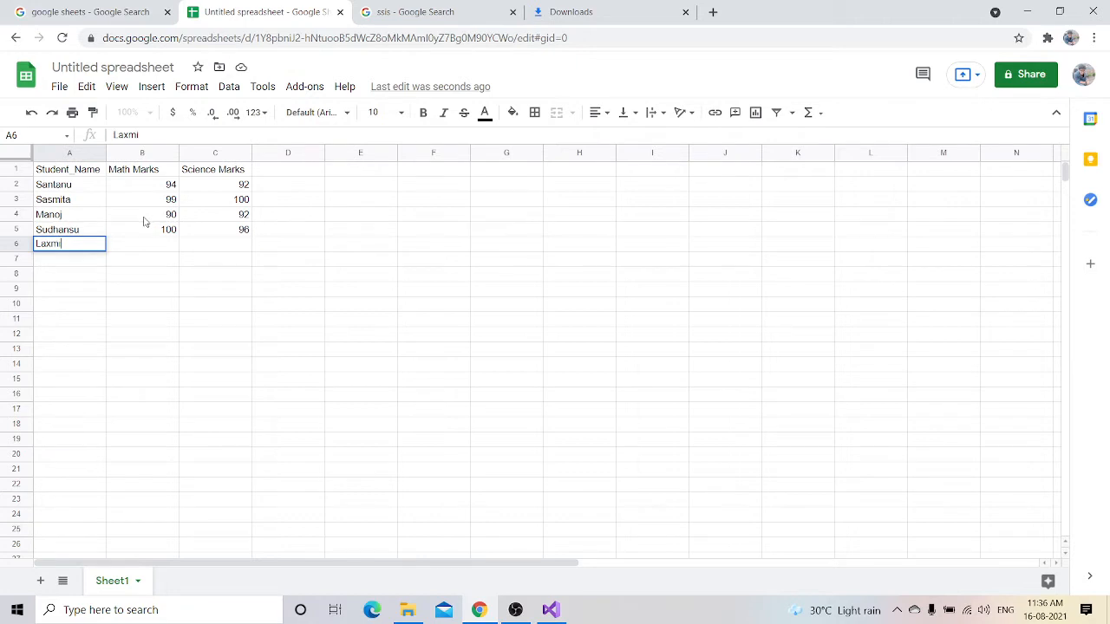
pyautogui.press('Tab')
pyautogui.write('100')
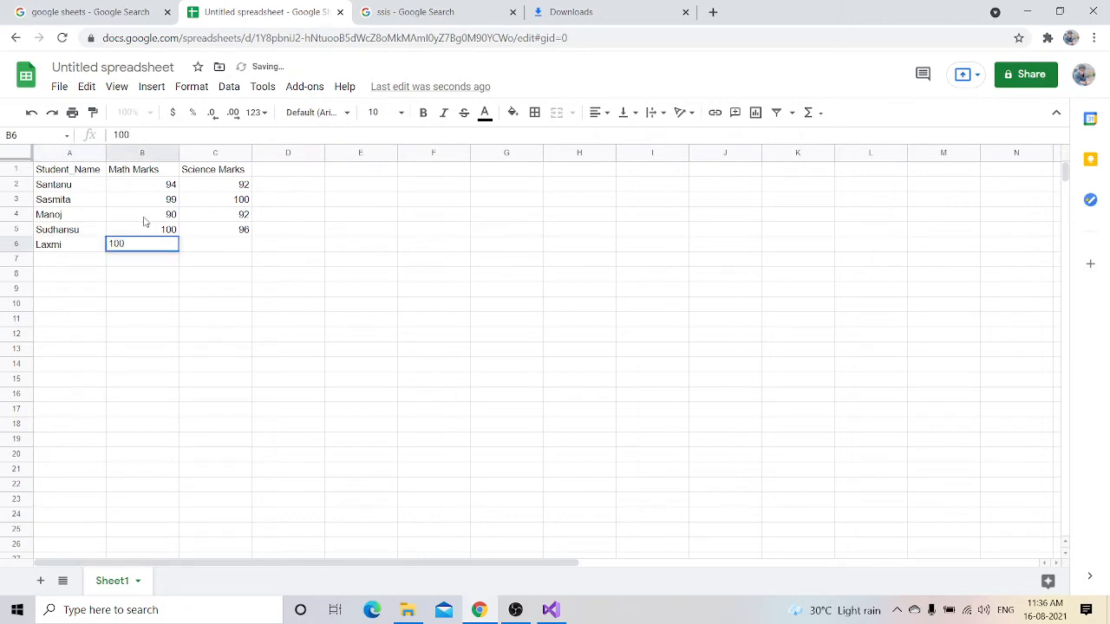
pyautogui.press('Tab')
pyautogui.write('100')
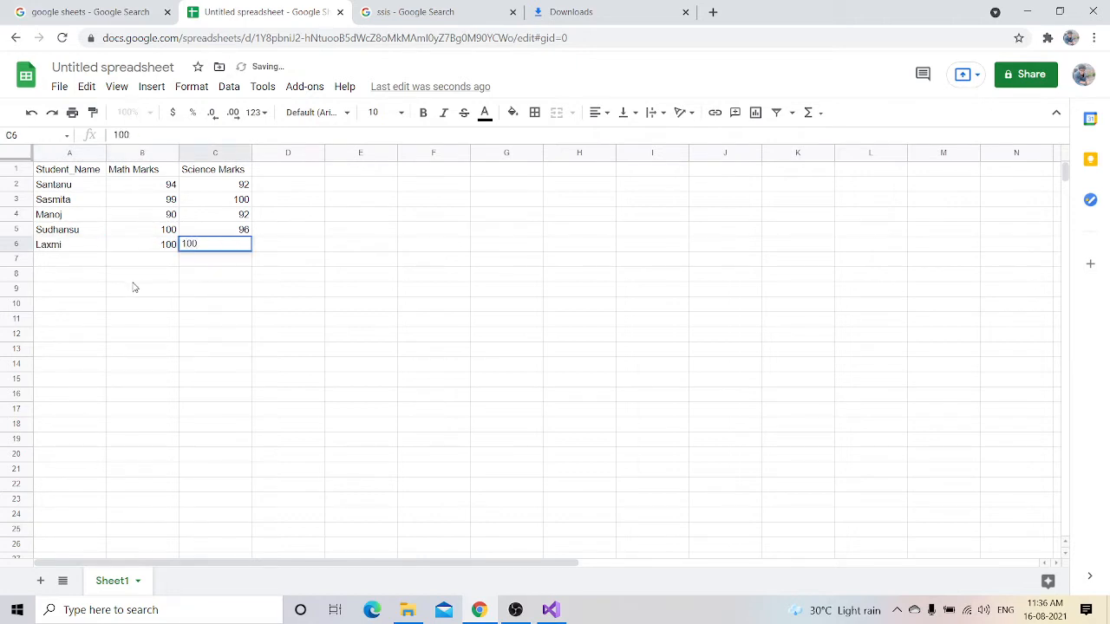
pyautogui.click(134, 279)
# - Rename the untitled spreadsheet as StudentMarks
pyautogui.click(87, 66)
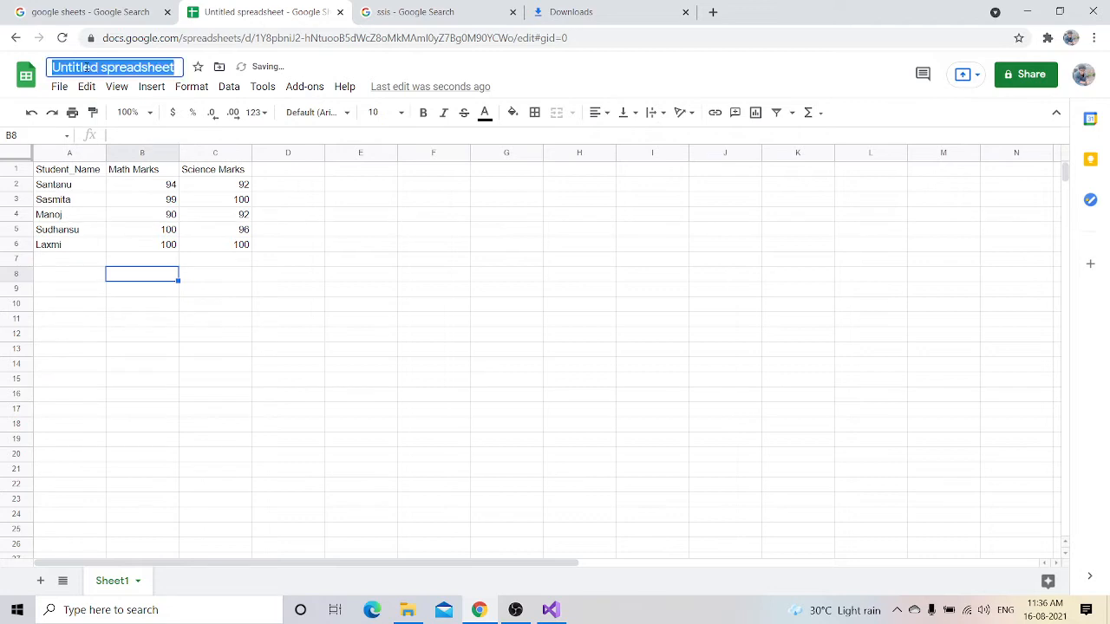
pyautogui.write('S')
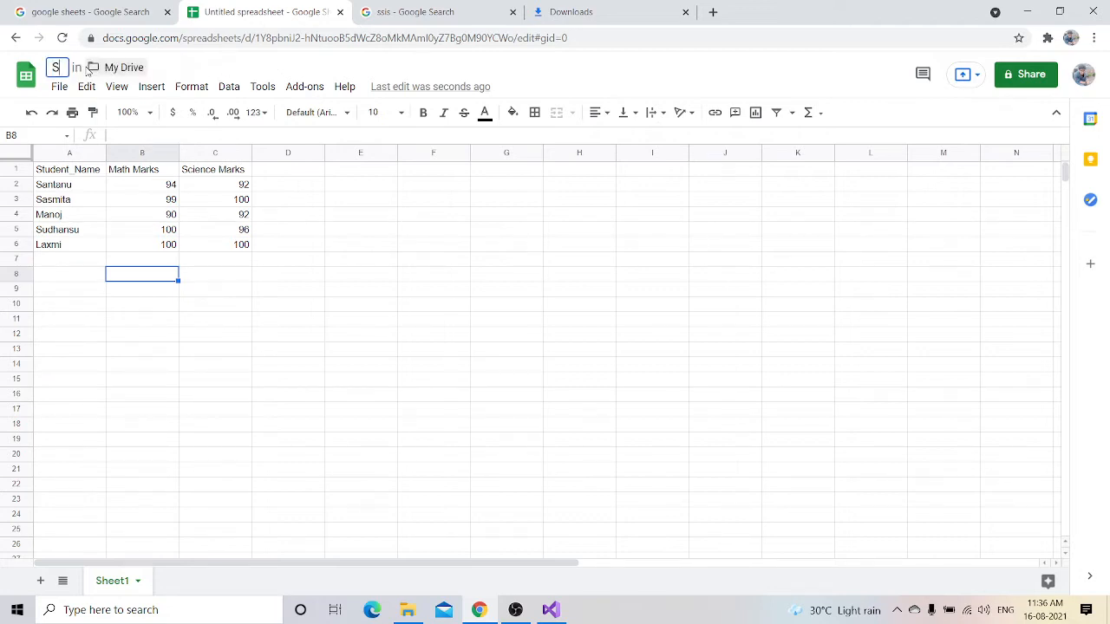
pyautogui.write('tudent')
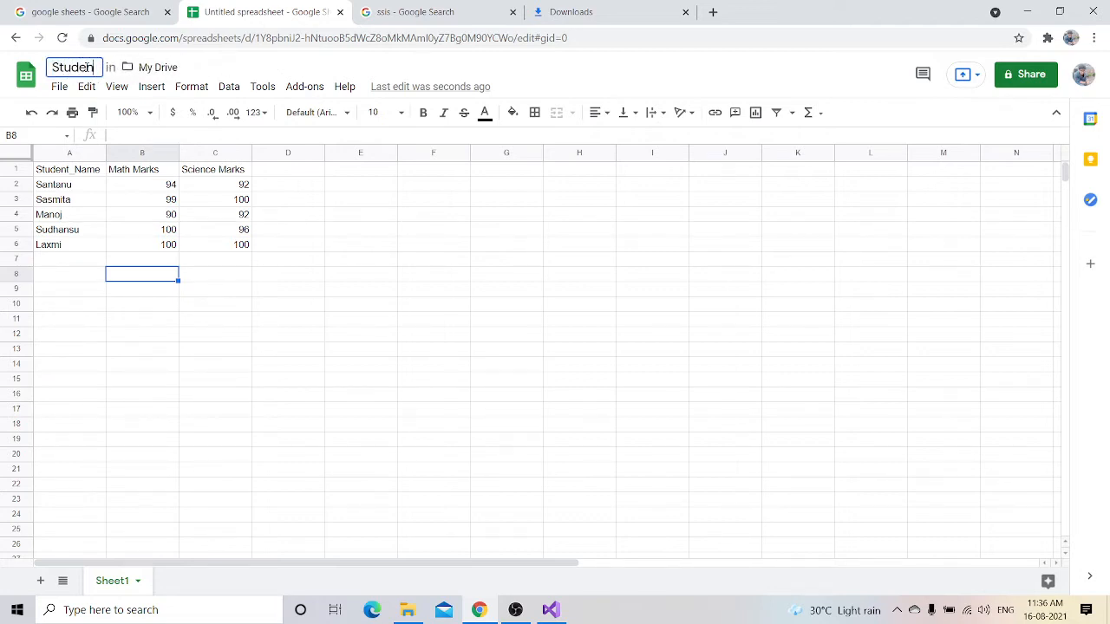
pyautogui.write('Marks')
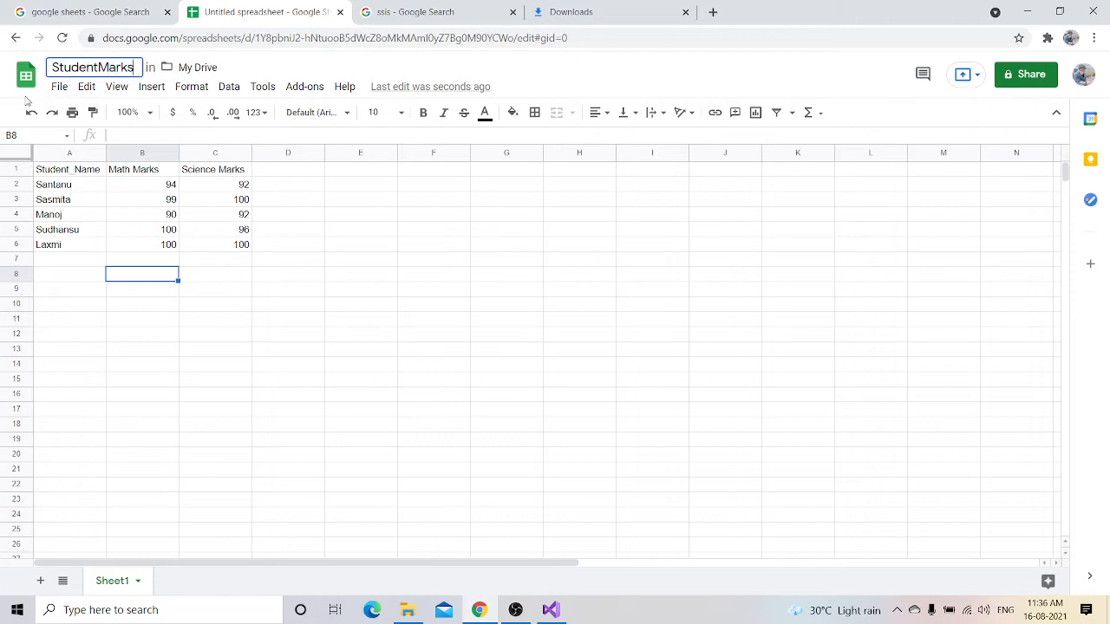
pyautogui.press('Return')
# - Download the StudentMarks spreadsheet as a Microsoft Excel (.xlsx) file
pyautogui.click(62, 88)
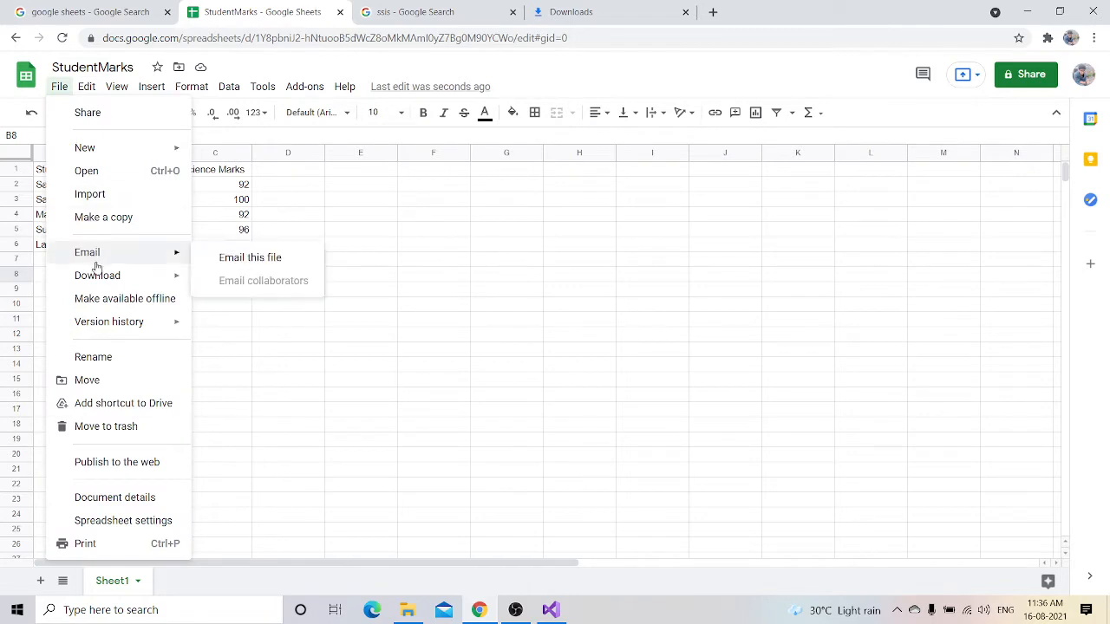
pyautogui.moveTo(102, 277)
pyautogui.click(228, 288)
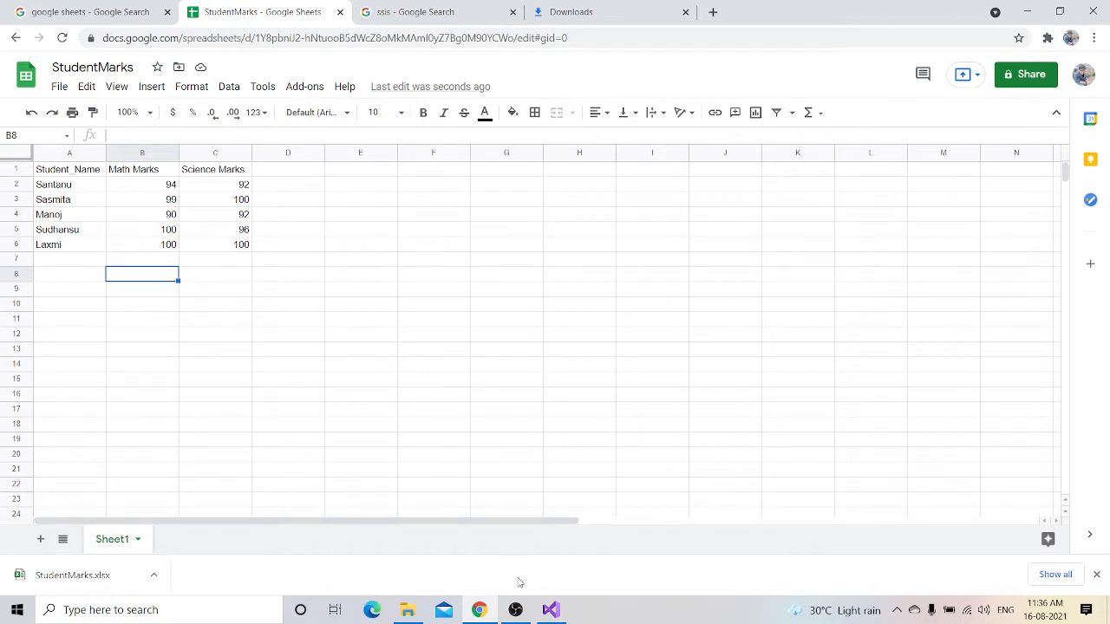
# - Switch to Visual Studio, add a Data Flow Task to the package's control flow and open its data flow design
pyautogui.click(549, 614)
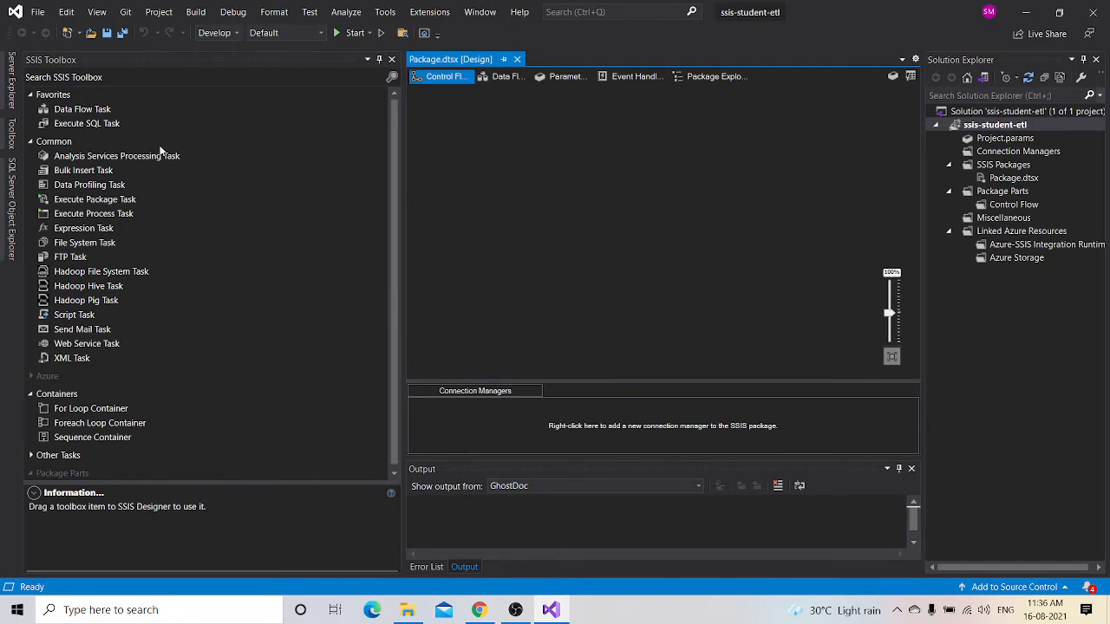
pyautogui.moveTo(92, 110); pyautogui.dragTo(561, 188)
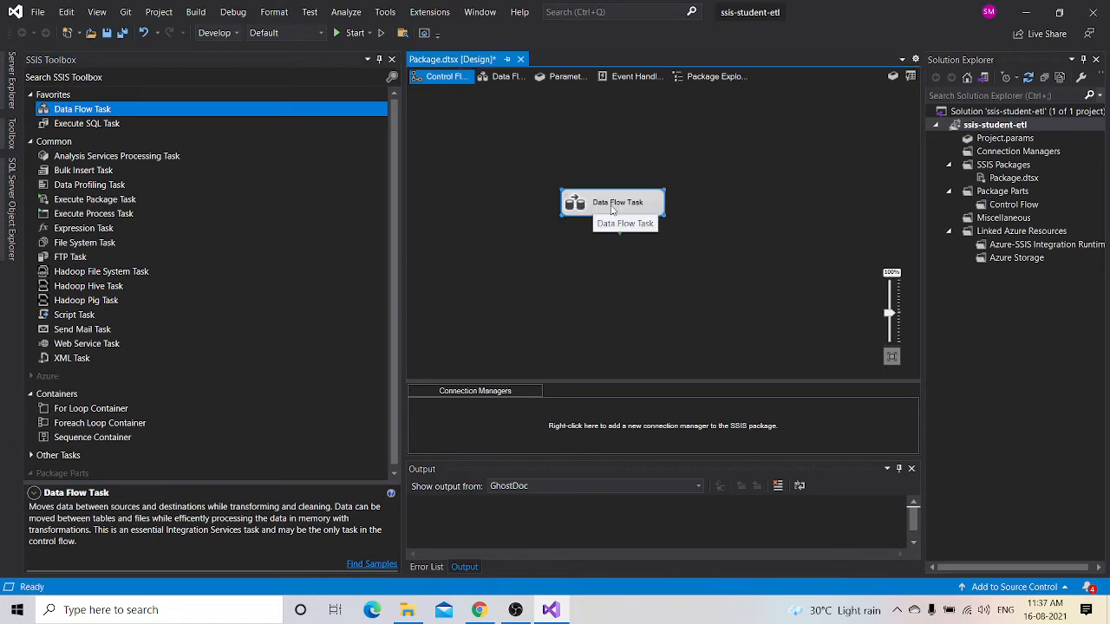
pyautogui.click(501, 78)
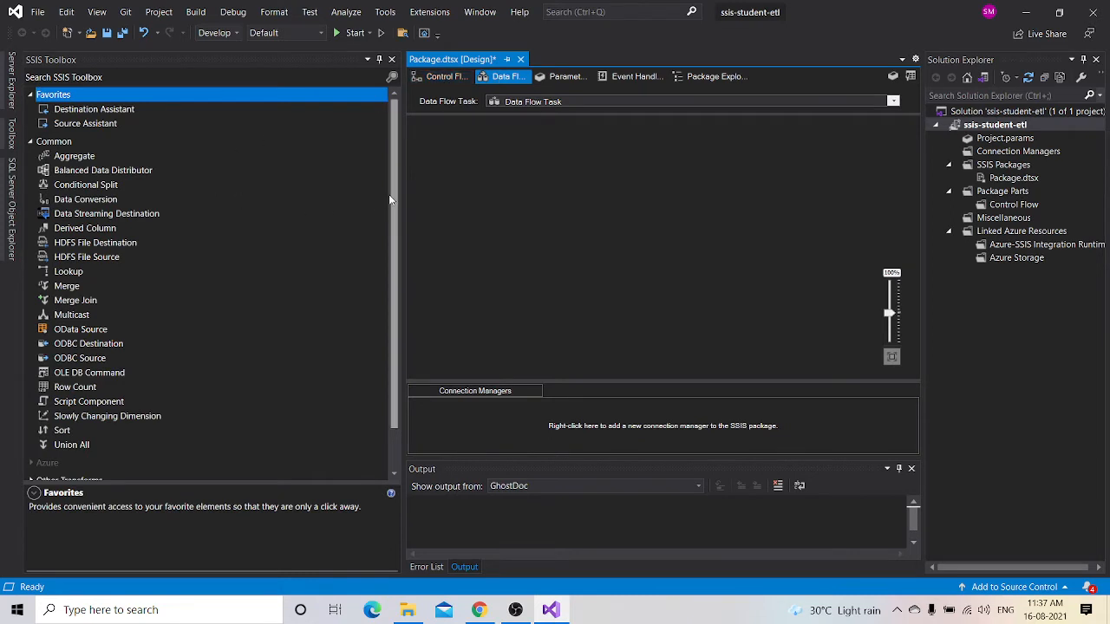
# - Add an Excel Source from the Other Sources group to the data flow
pyautogui.moveTo(395, 195); pyautogui.dragTo(399, 245)
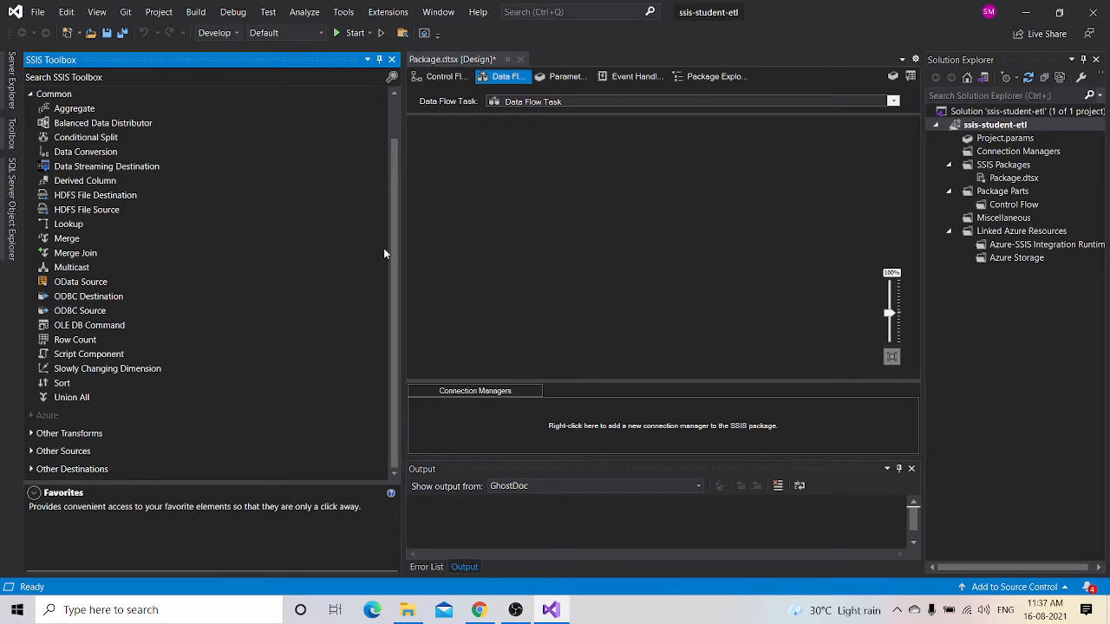
pyautogui.moveTo(391, 239)
pyautogui.mouseDown()
pyautogui.moveTo(389, 214)
pyautogui.moveTo(386, 247)
pyautogui.mouseUp()
pyautogui.click(32, 452)
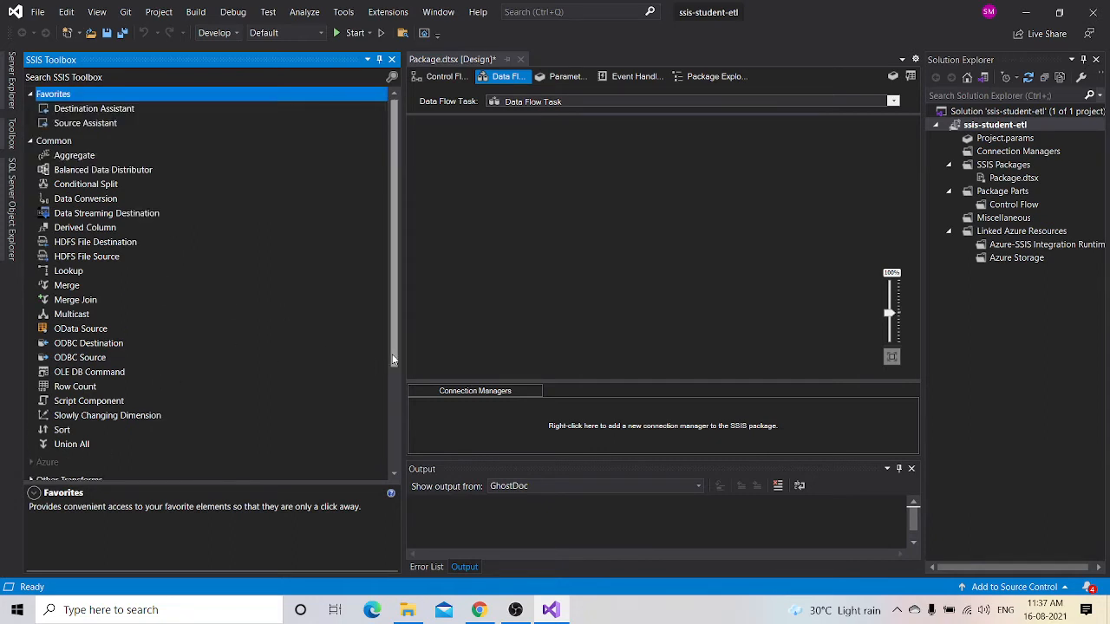
pyautogui.moveTo(394, 357); pyautogui.dragTo(387, 447)
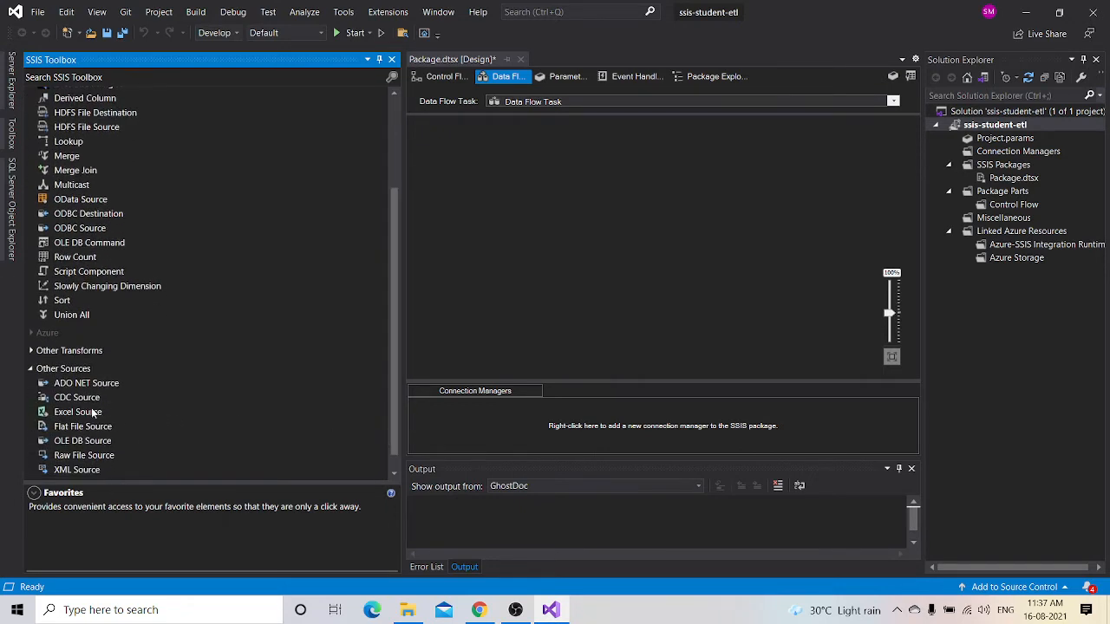
pyautogui.moveTo(91, 412); pyautogui.dragTo(511, 143)
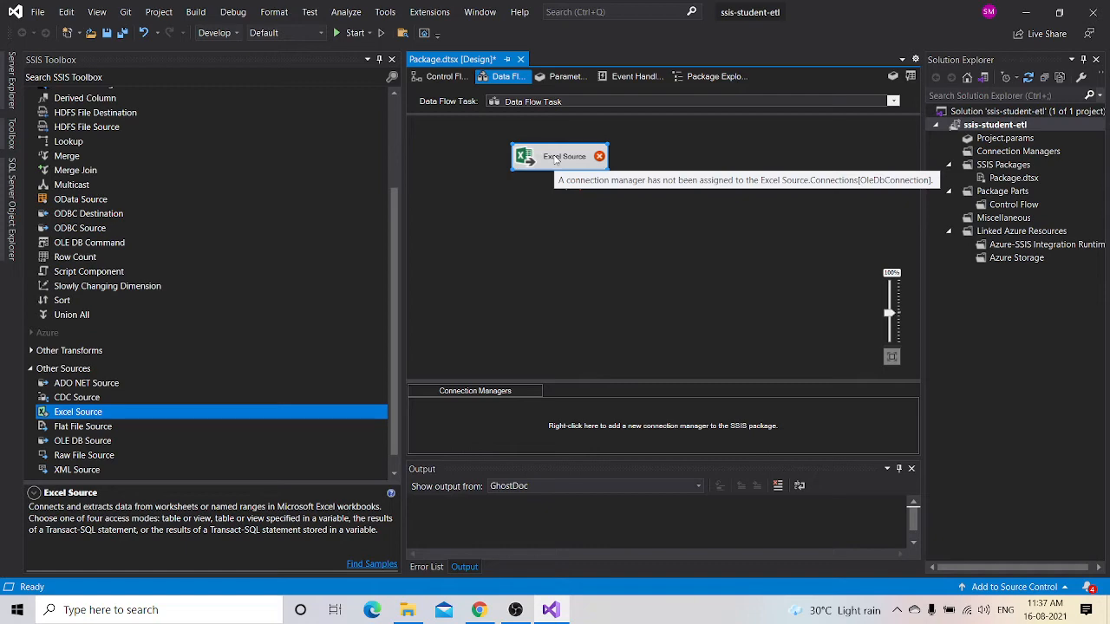
# - Create a new Excel connection manager for the Excel Source that uses StudentMarks.xlsx from the Downloads folder
pyautogui.doubleClick(556, 158)
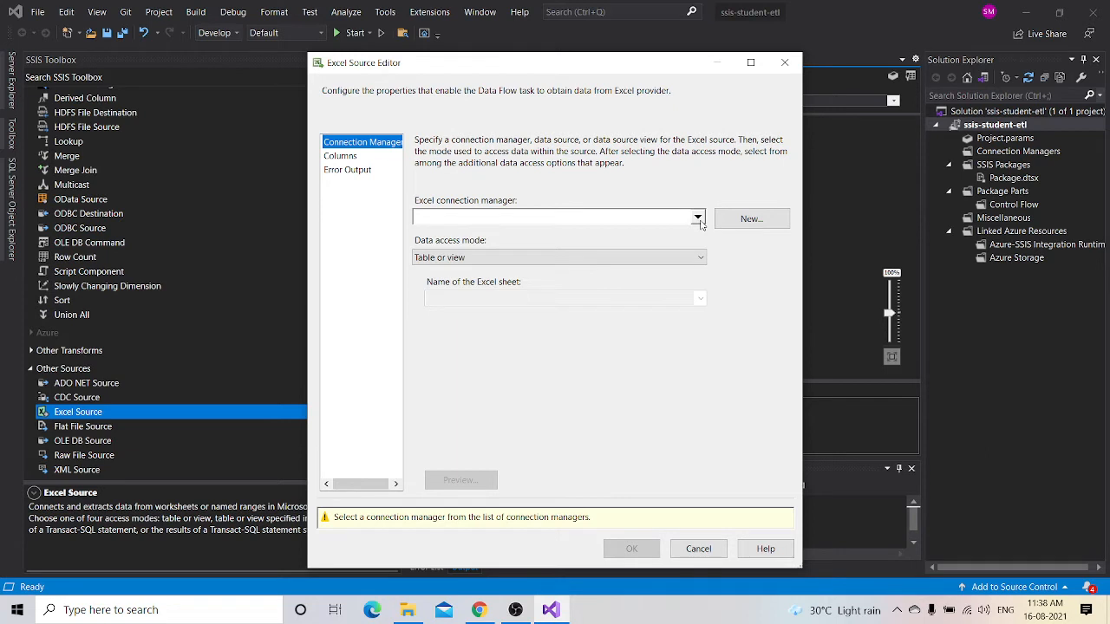
pyautogui.click(735, 224)
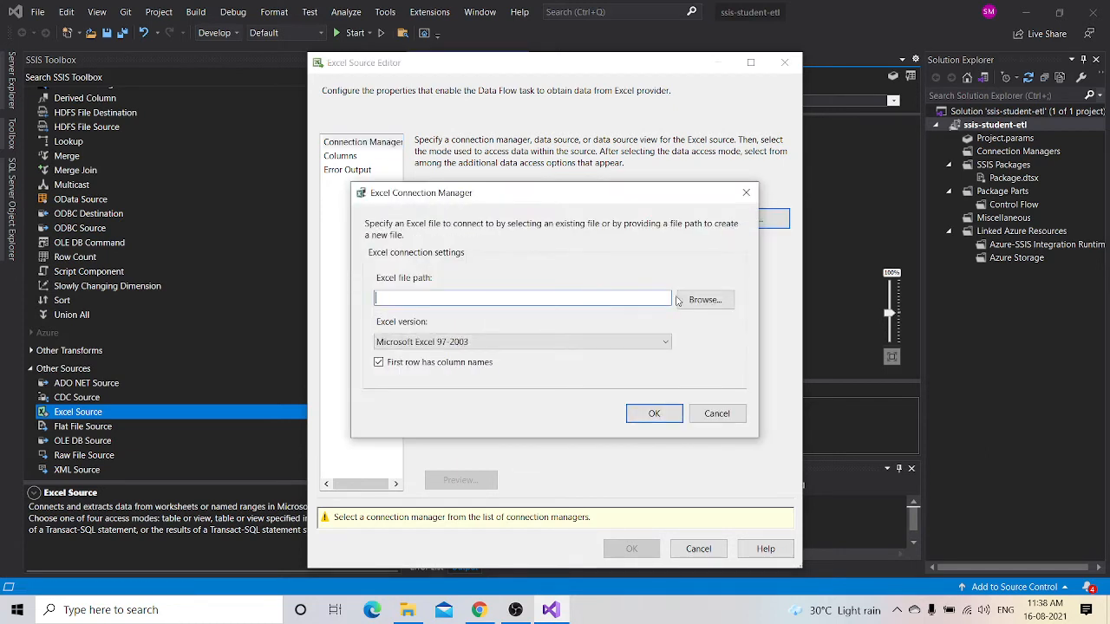
pyautogui.click(699, 300)
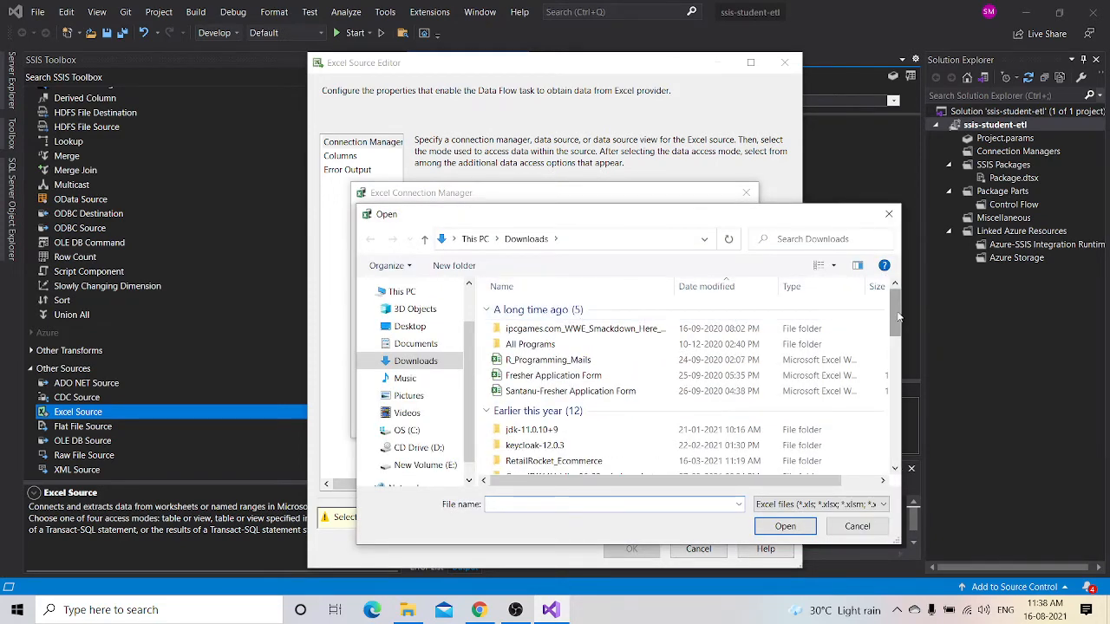
pyautogui.moveTo(898, 318); pyautogui.dragTo(900, 446)
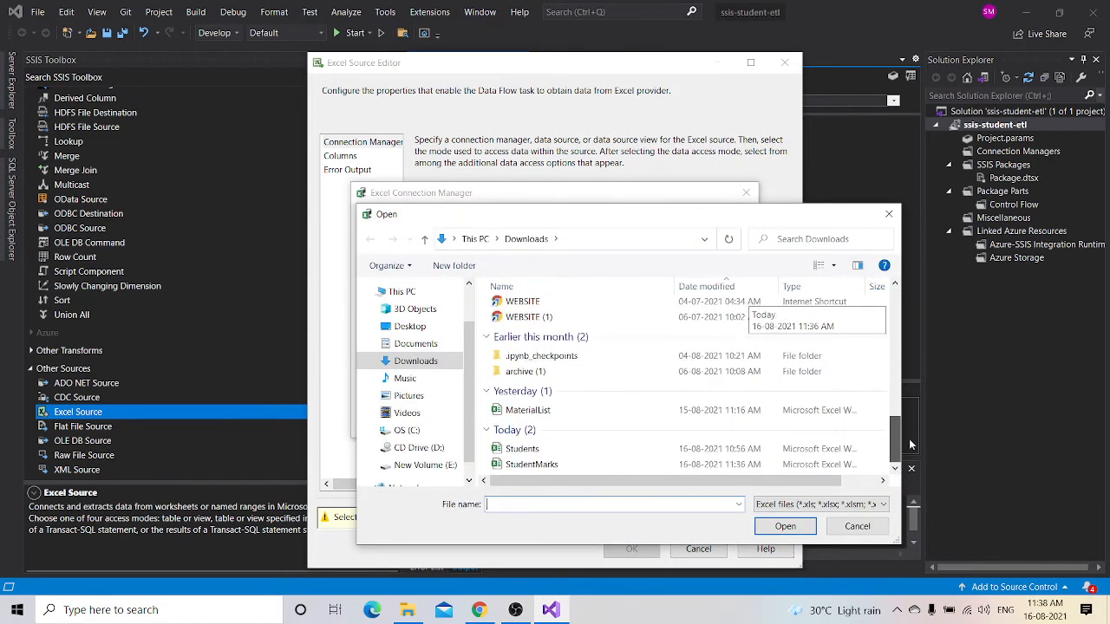
pyautogui.click(724, 466)
pyautogui.click(803, 531)
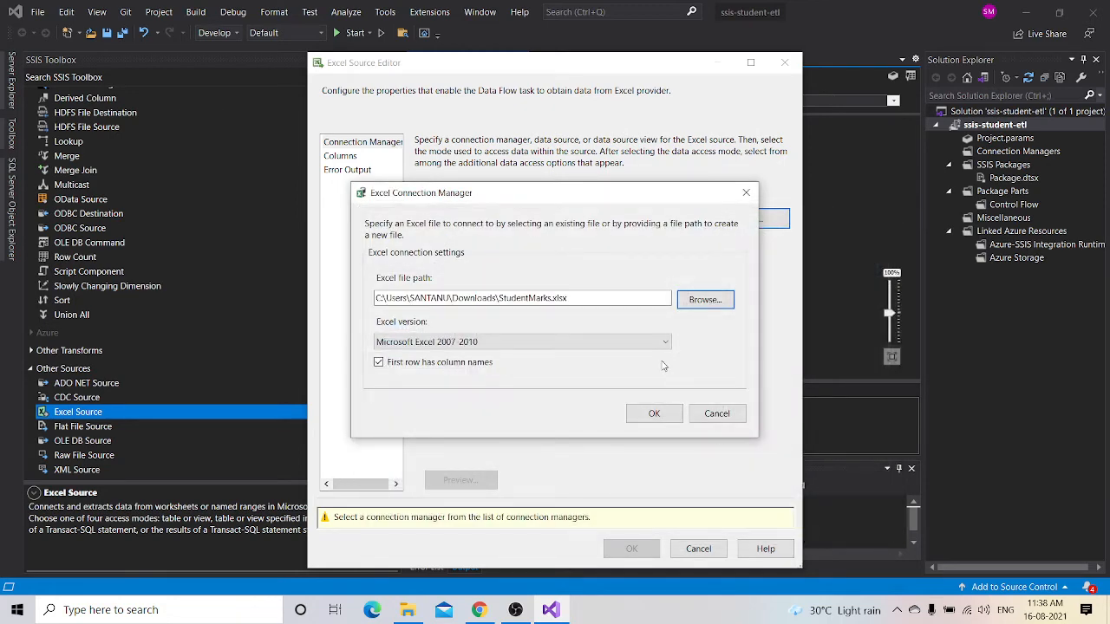
pyautogui.click(639, 413)
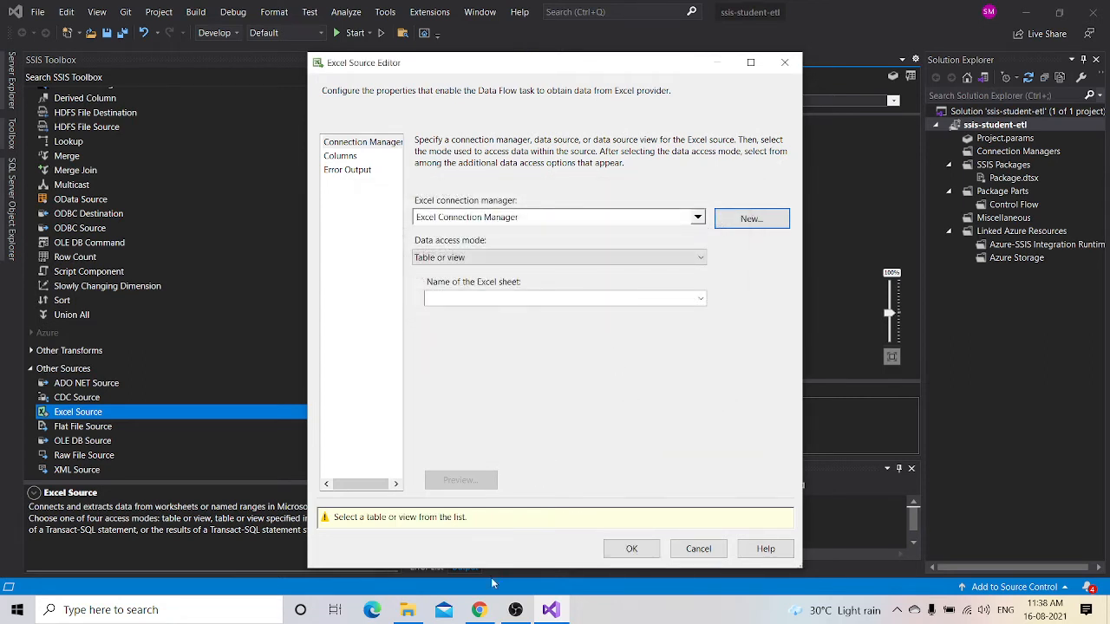
# - Check the sheet name in the StudentMarks spreadsheet in Chrome, and select Sheet1$ as the Excel Source's sheet back in Visual Studio
pyautogui.click(483, 614)
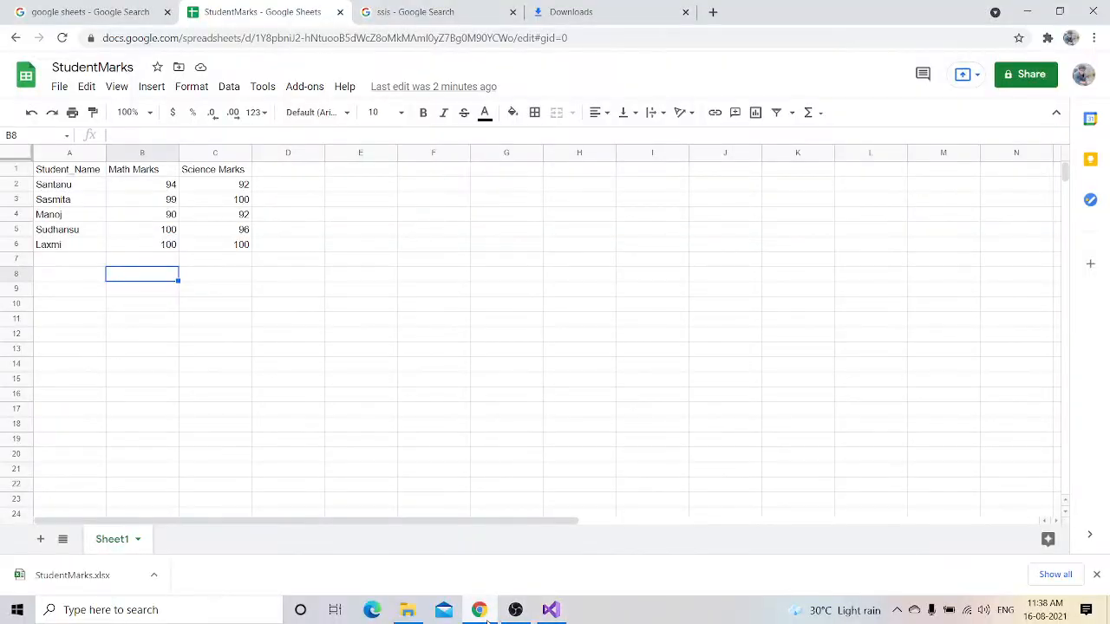
pyautogui.click(557, 614)
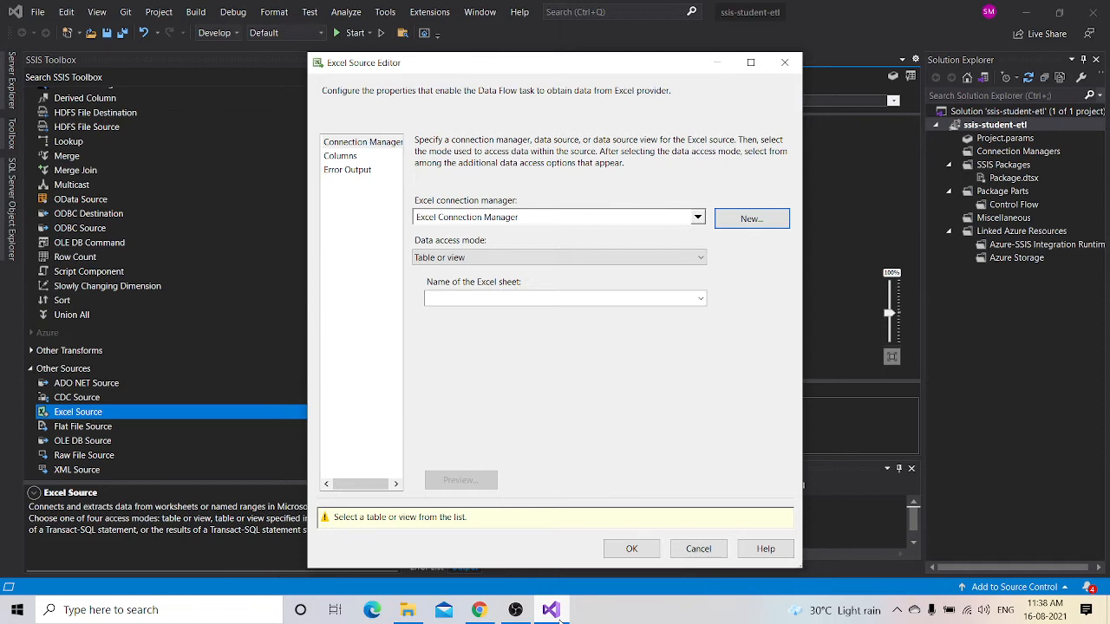
pyautogui.click(636, 303)
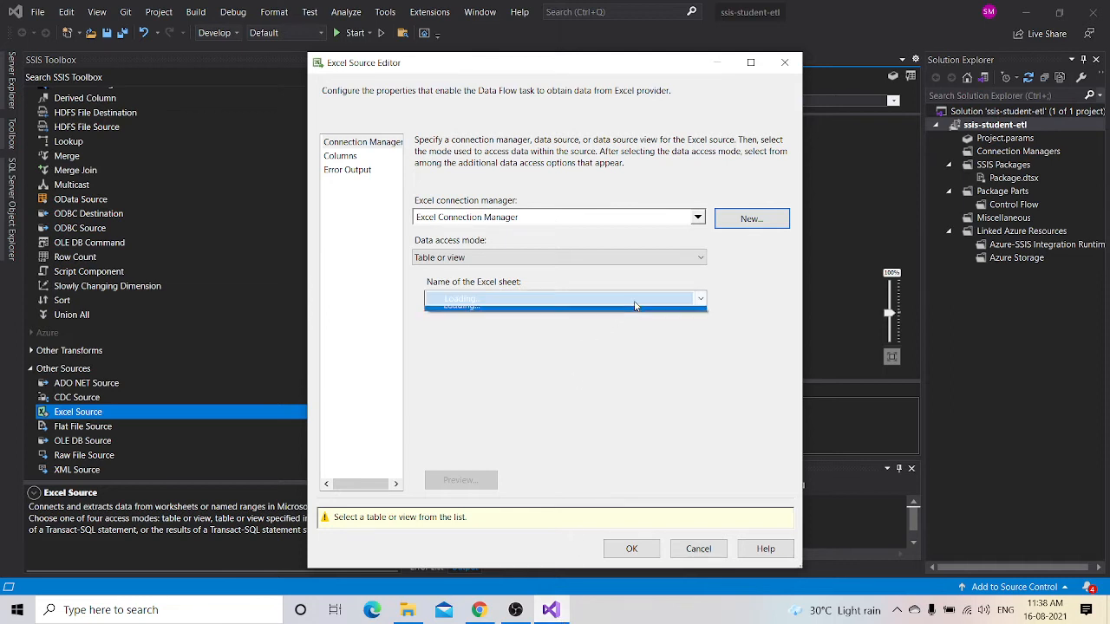
pyautogui.click(625, 316)
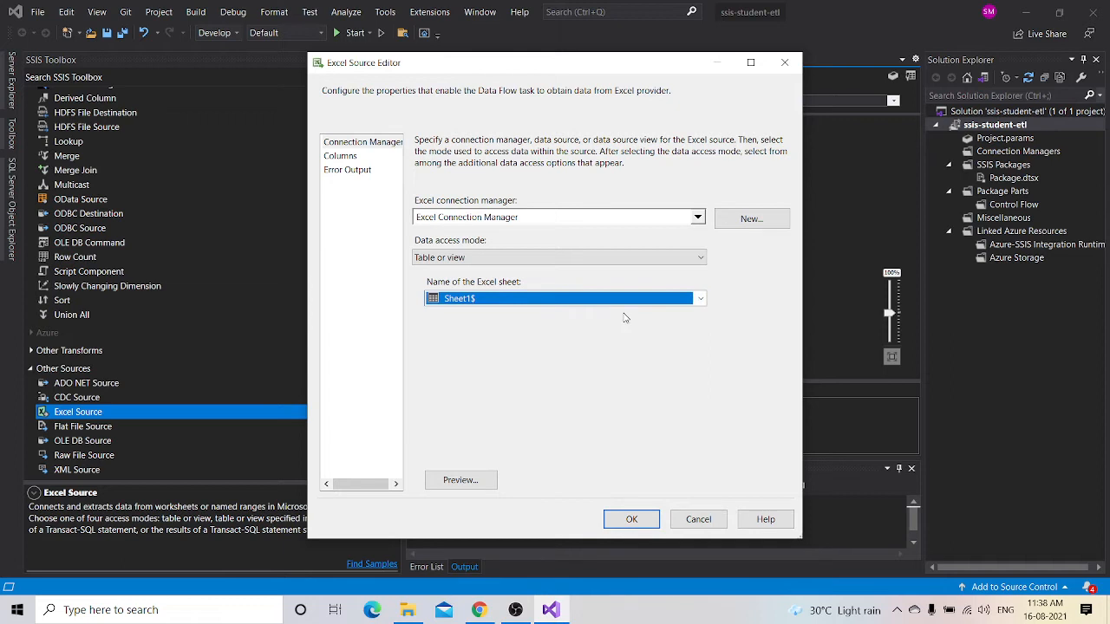
# - Preview the rows that the Excel Source reads from Sheet1$
pyautogui.click(463, 482)
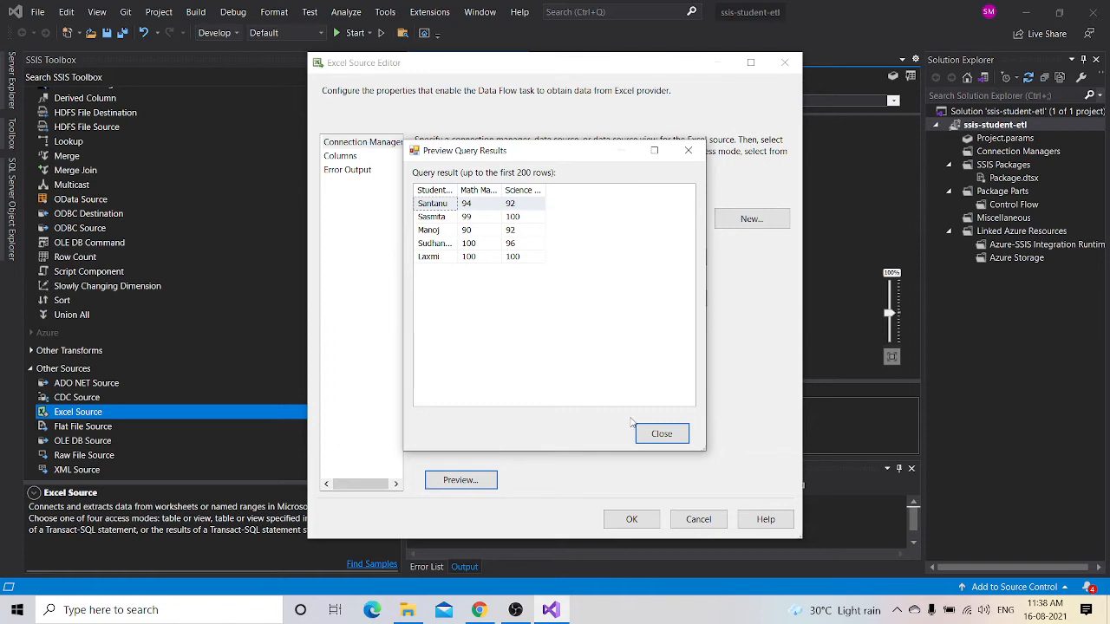
pyautogui.click(646, 441)
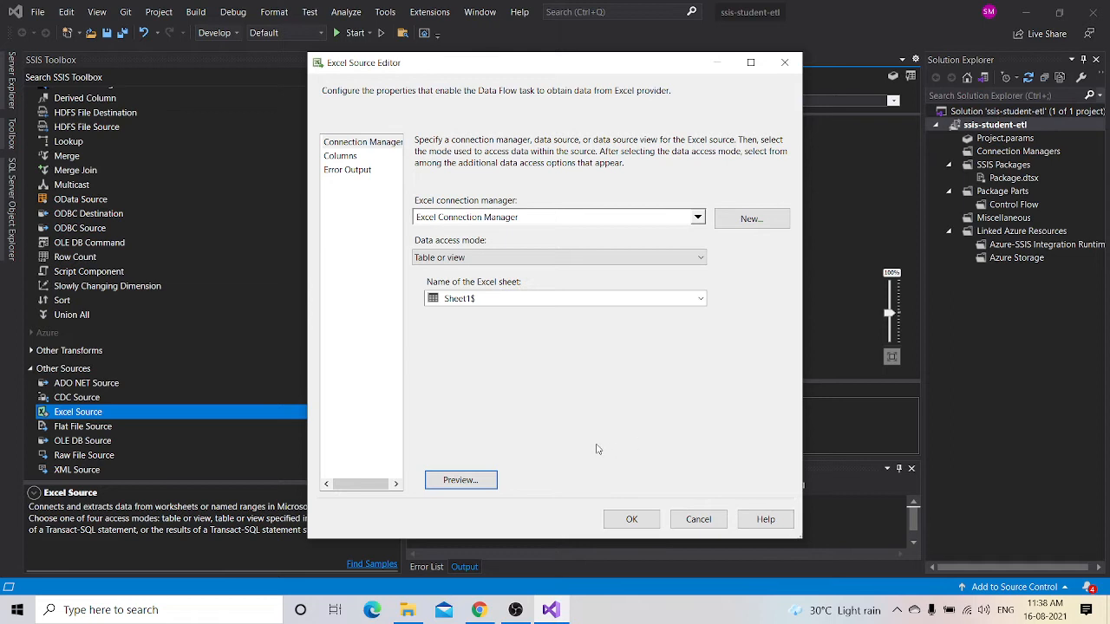
pyautogui.click(480, 479)
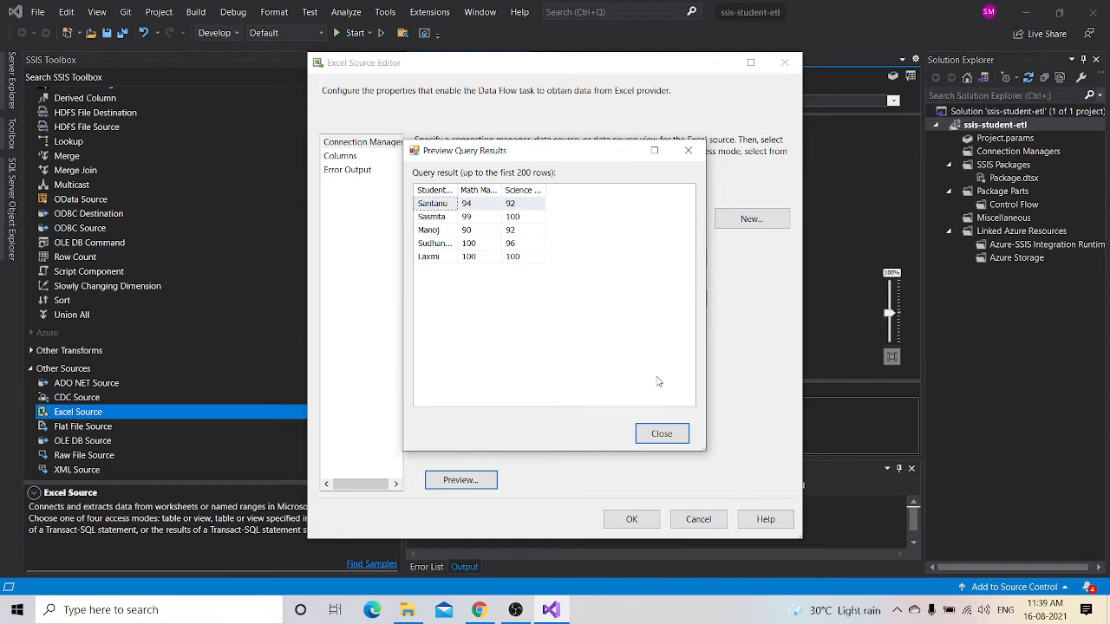
pyautogui.click(655, 438)
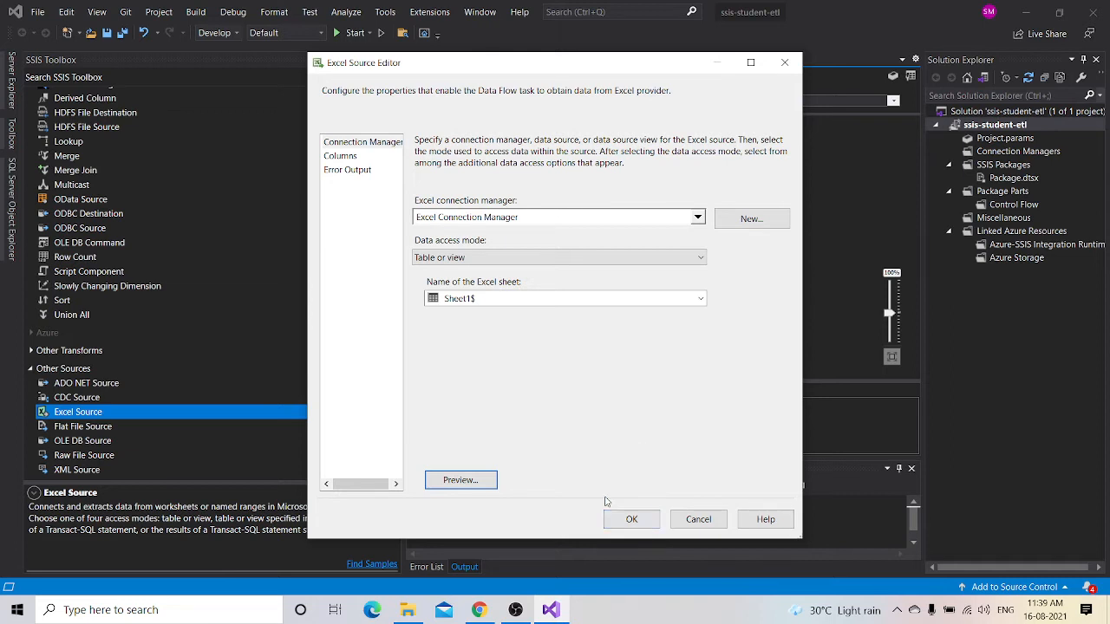
# - Review the Excel Source's column mappings and error output settings, and accept the source configuration
pyautogui.click(333, 156)
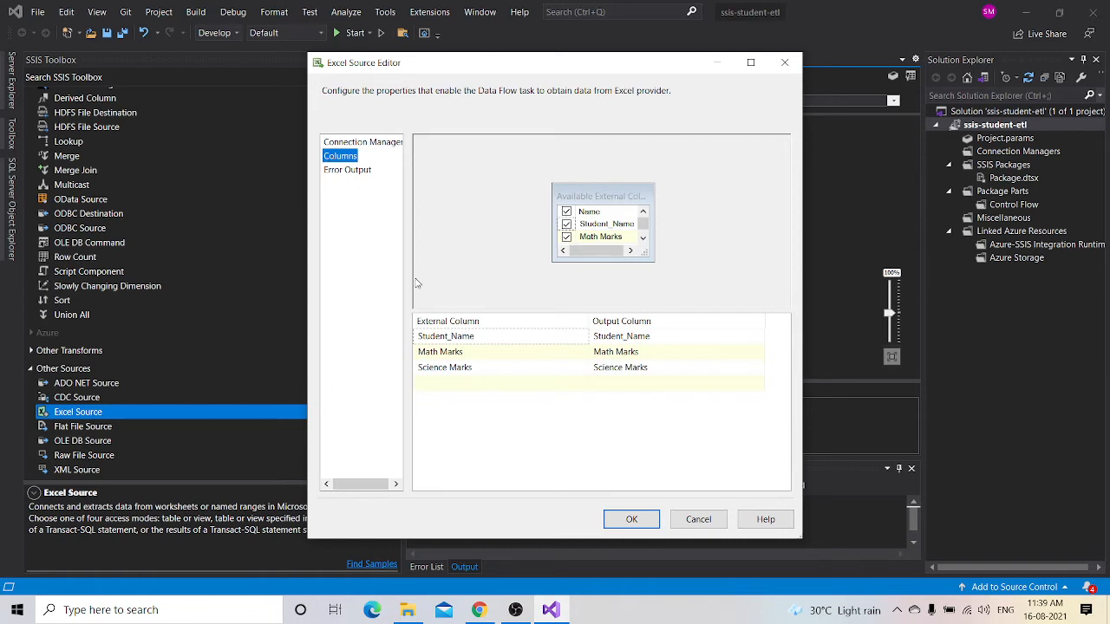
pyautogui.click(335, 171)
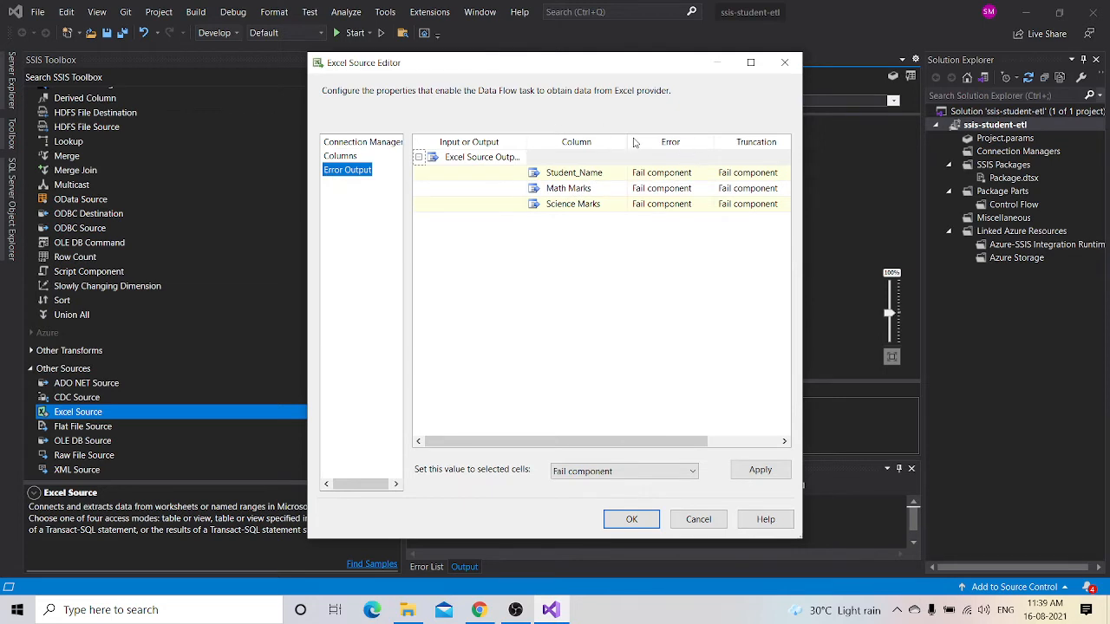
pyautogui.click(342, 156)
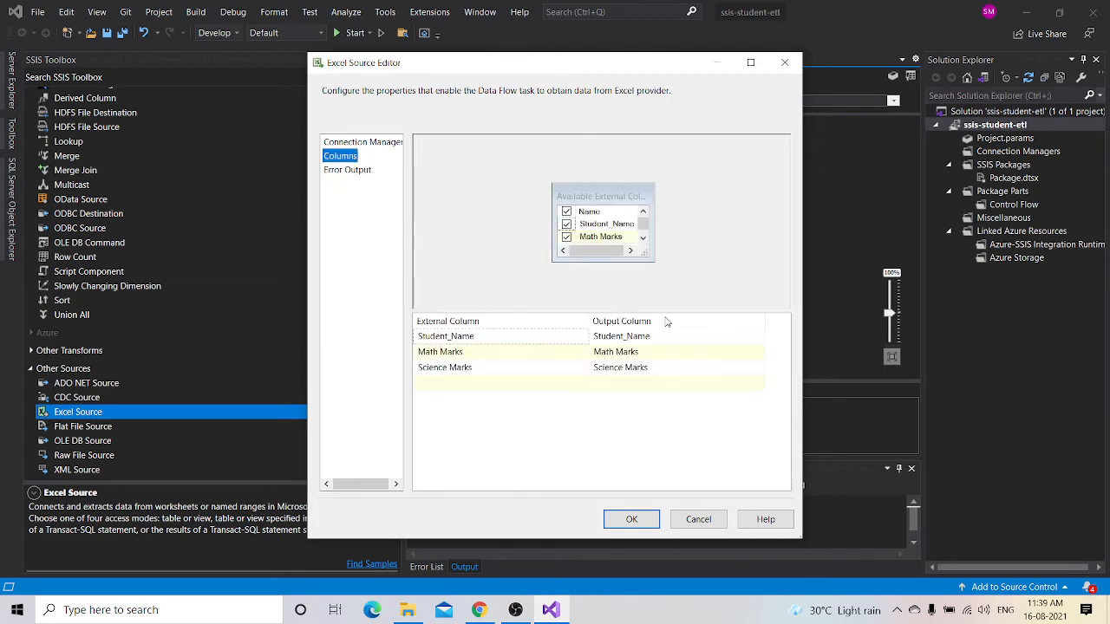
pyautogui.click(631, 521)
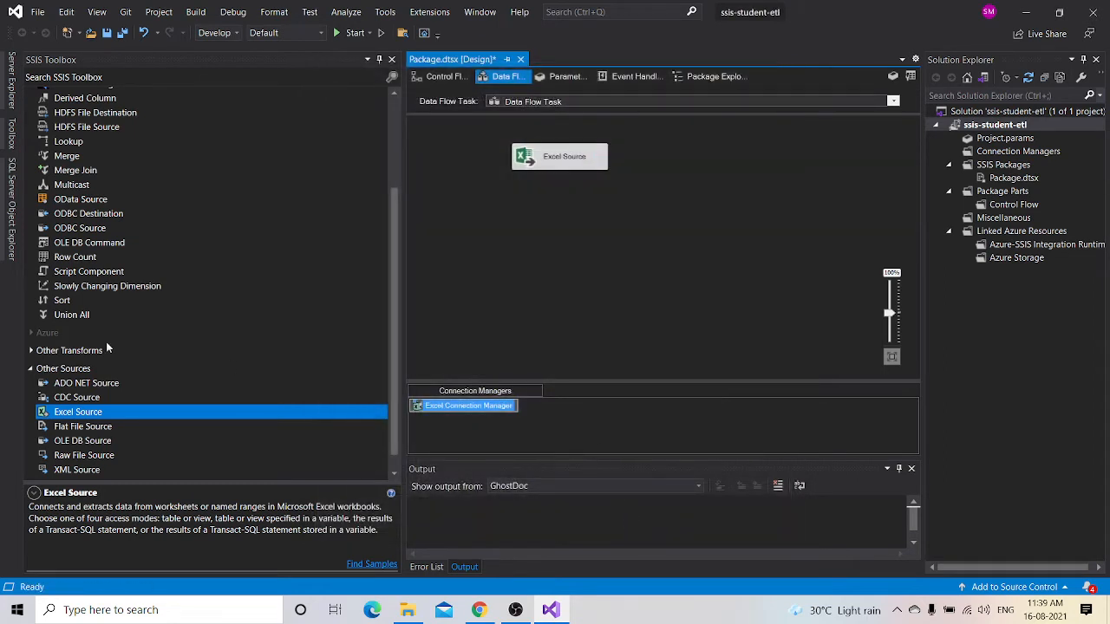
# - Add a Derived Column transformation from the Common group below the Excel Source and connect the source's regular output to it
pyautogui.click(31, 351)
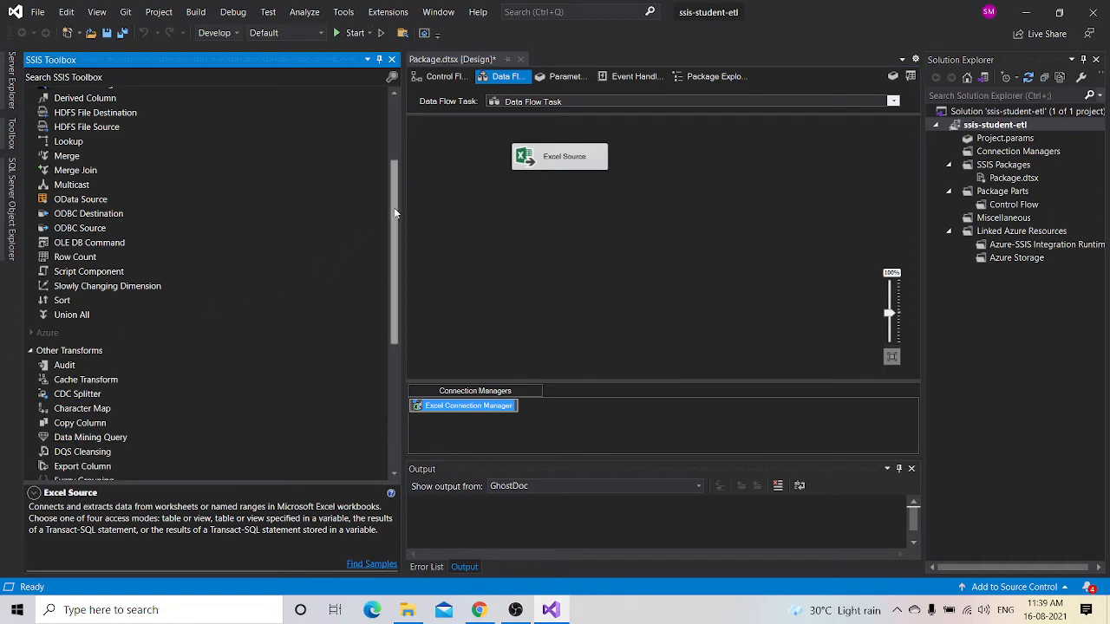
pyautogui.scroll(-1, 398, 234)
pyautogui.moveTo(400, 233); pyautogui.dragTo(405, 291)
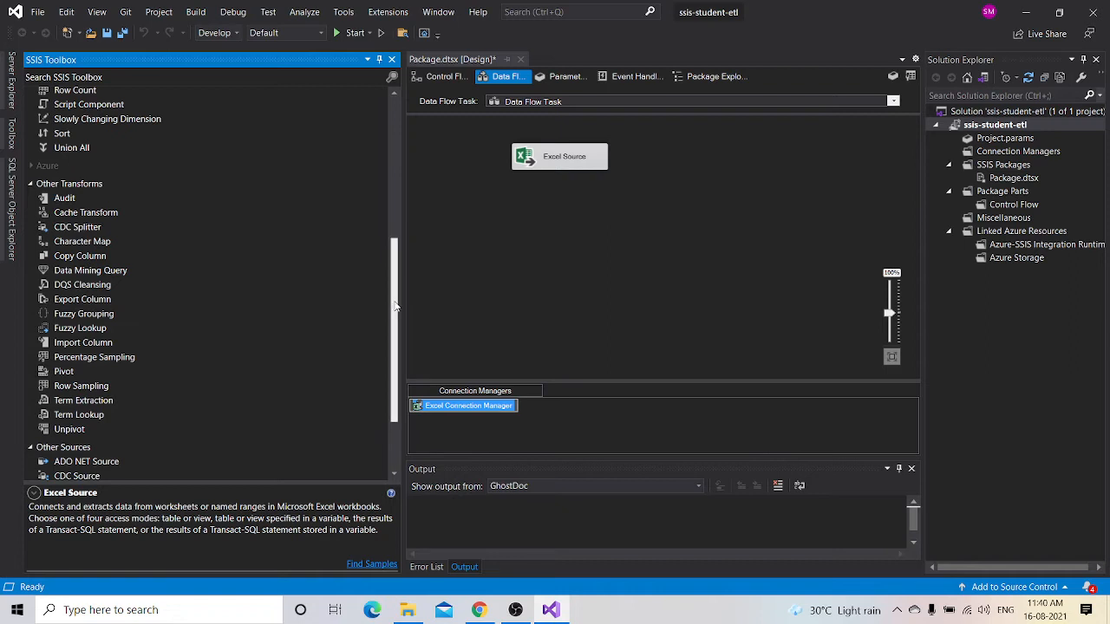
pyautogui.moveTo(395, 305)
pyautogui.mouseDown()
pyautogui.moveTo(398, 325)
pyautogui.moveTo(396, 310)
pyautogui.mouseUp()
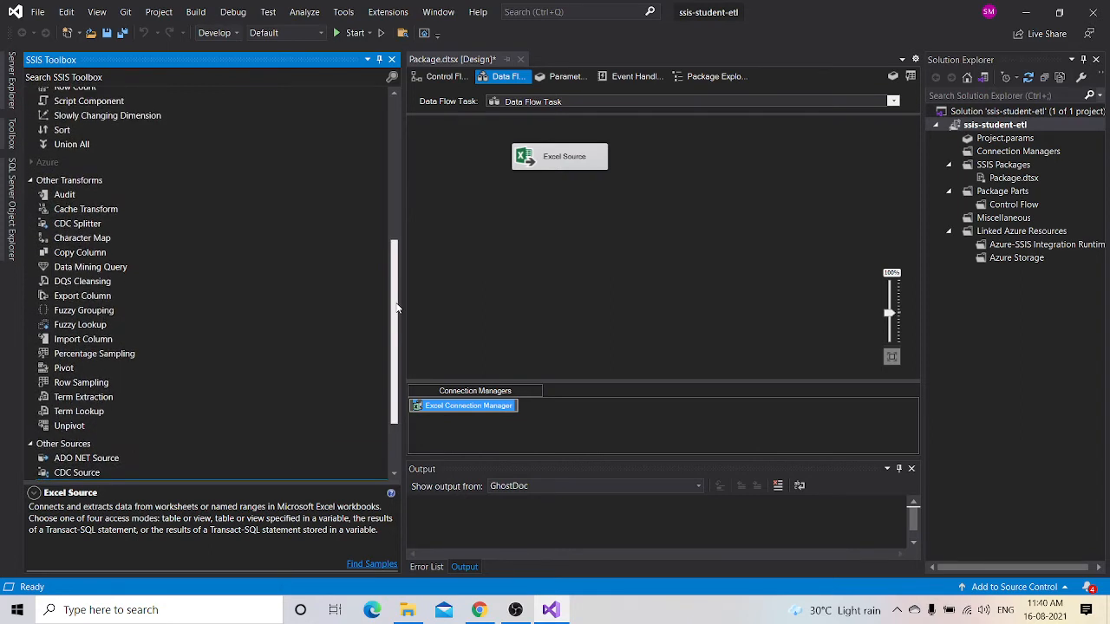
pyautogui.moveTo(397, 309); pyautogui.dragTo(397, 303)
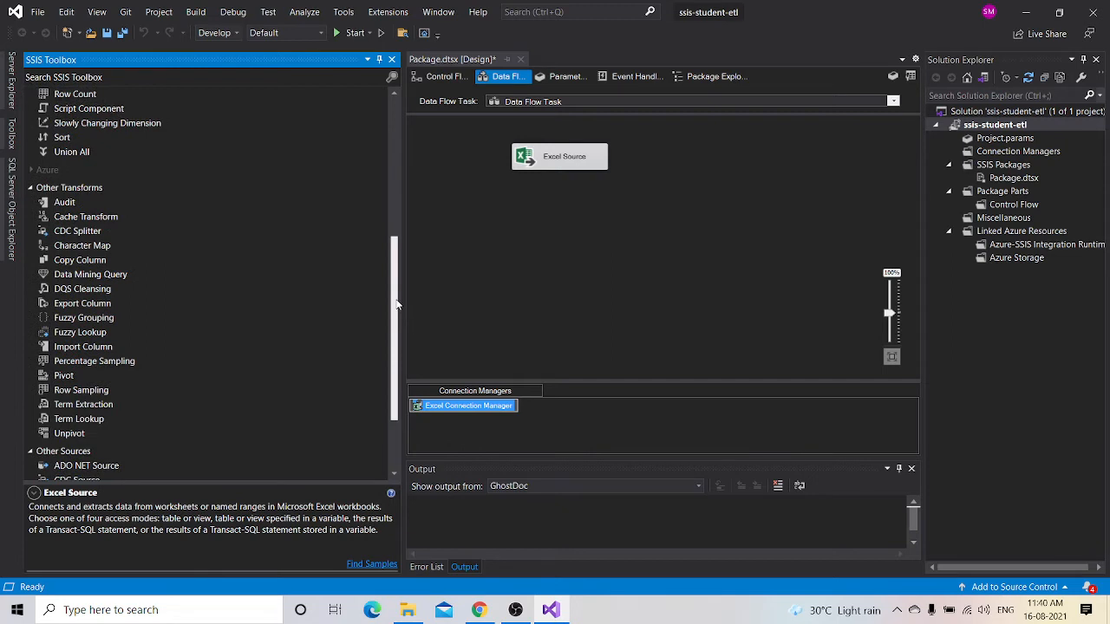
pyautogui.moveTo(395, 304); pyautogui.dragTo(389, 326)
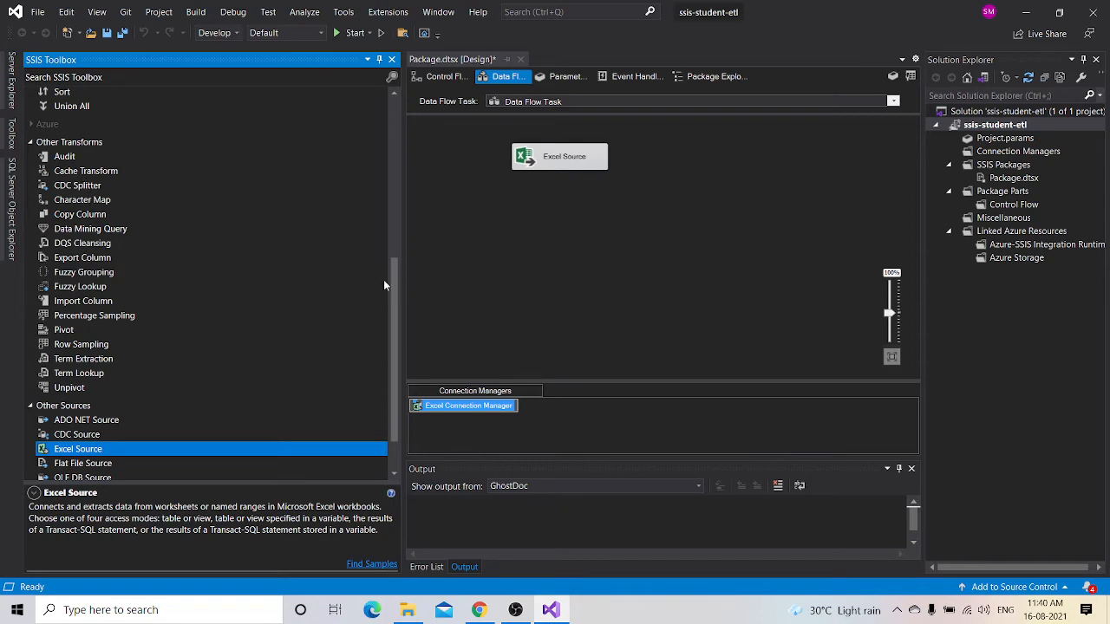
pyautogui.moveTo(396, 287); pyautogui.dragTo(386, 146)
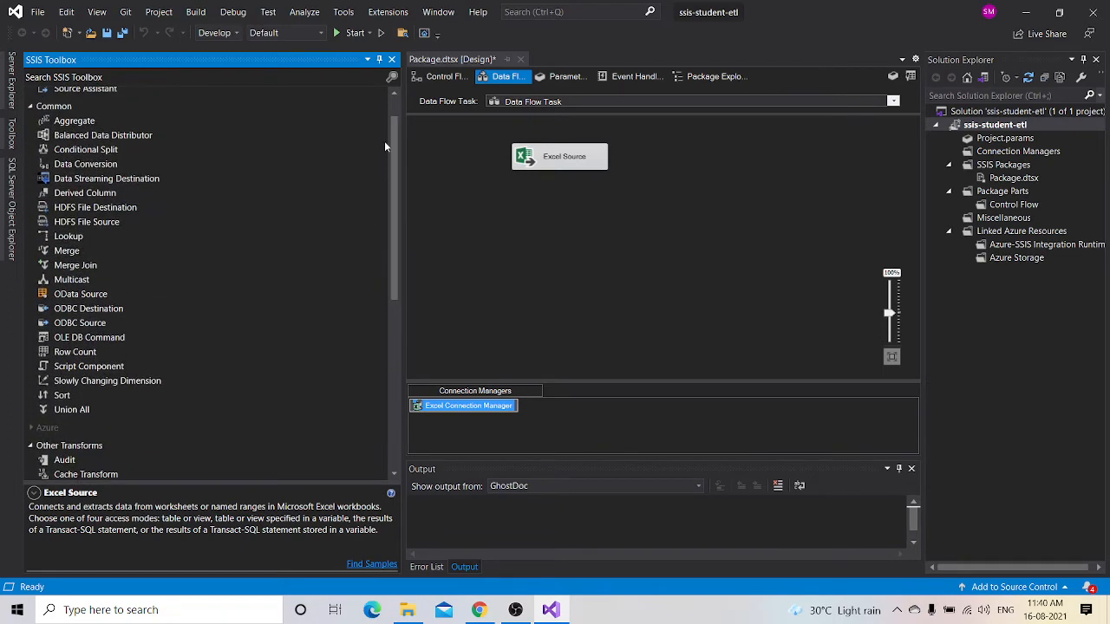
pyautogui.click(95, 192)
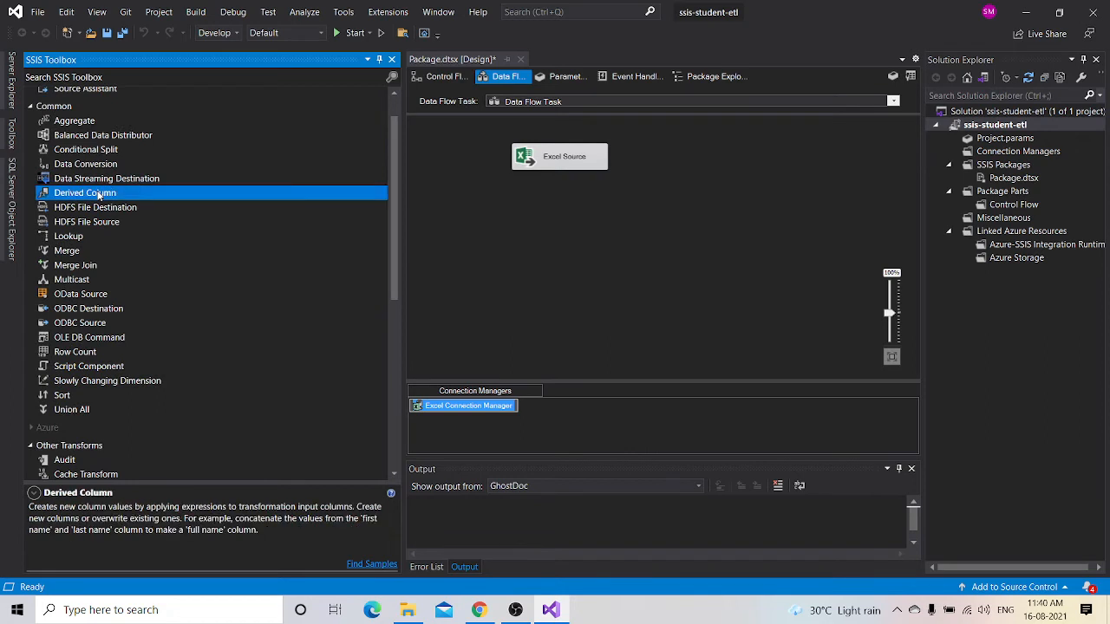
pyautogui.moveTo(97, 191); pyautogui.dragTo(641, 222)
pyautogui.click(562, 168)
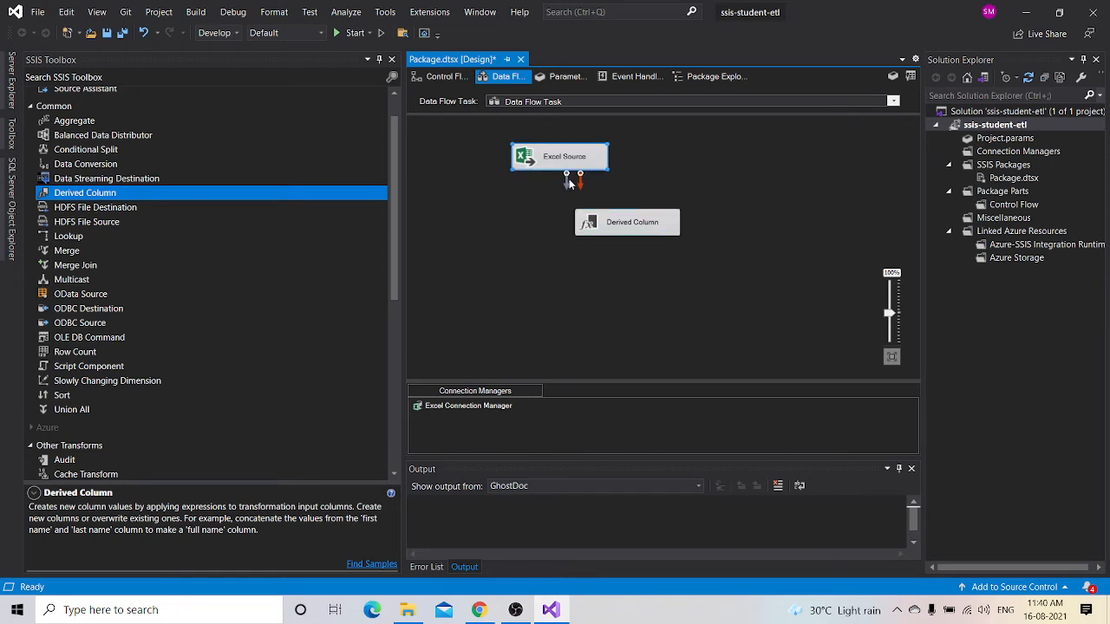
pyautogui.moveTo(569, 198); pyautogui.dragTo(609, 215)
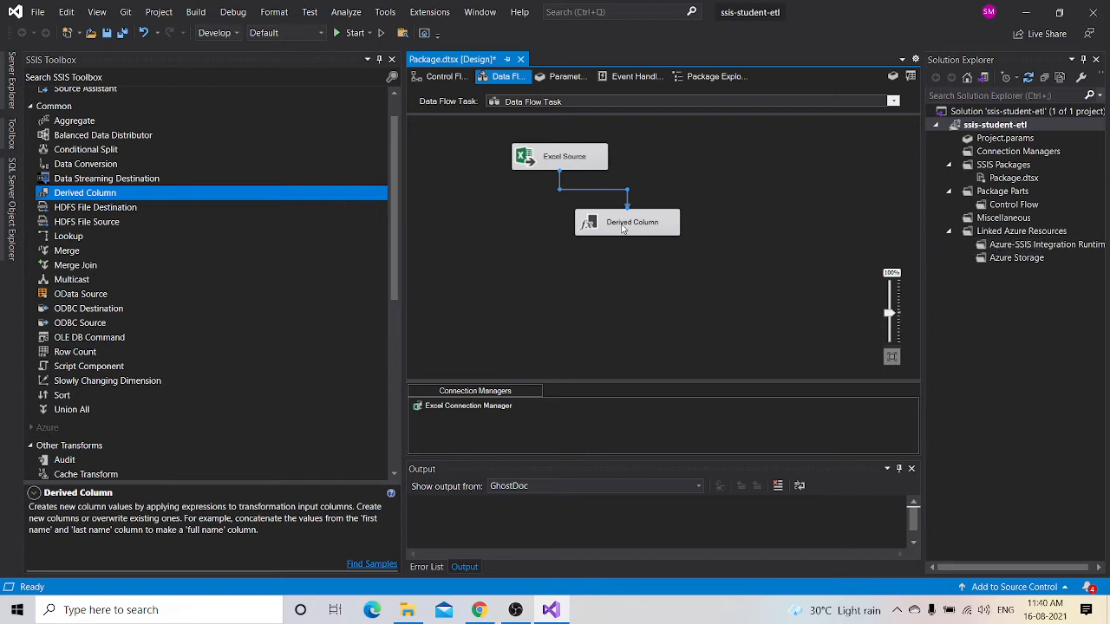
# - Open the Derived Column transformation for editing and add a new derived column named Average_Marks
pyautogui.click(622, 228)
pyautogui.doubleClick(622, 228)
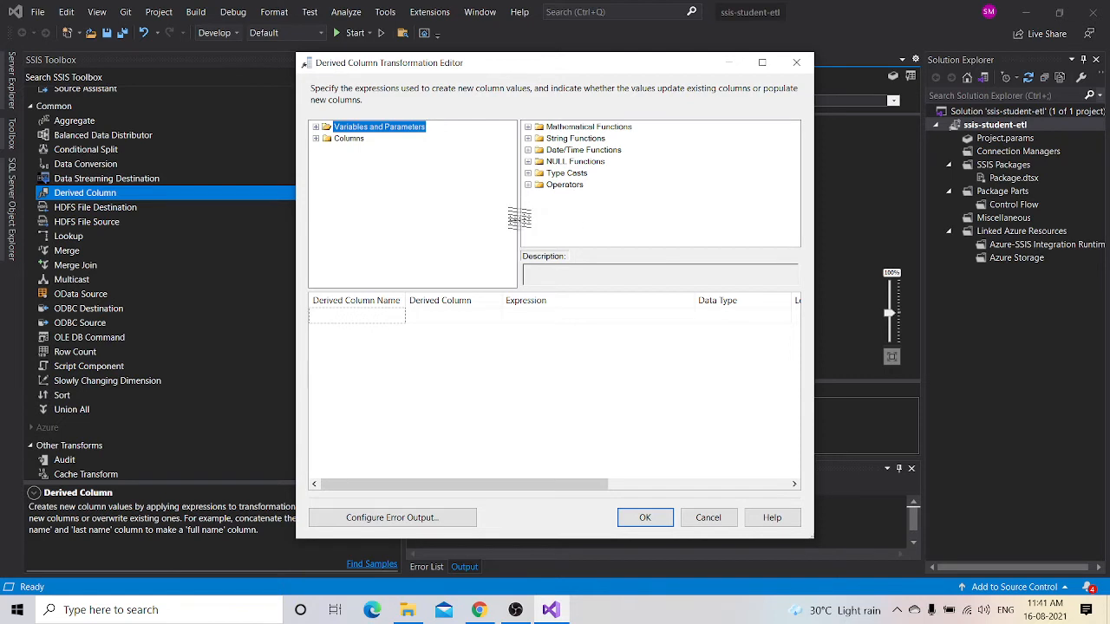
pyautogui.click(341, 314)
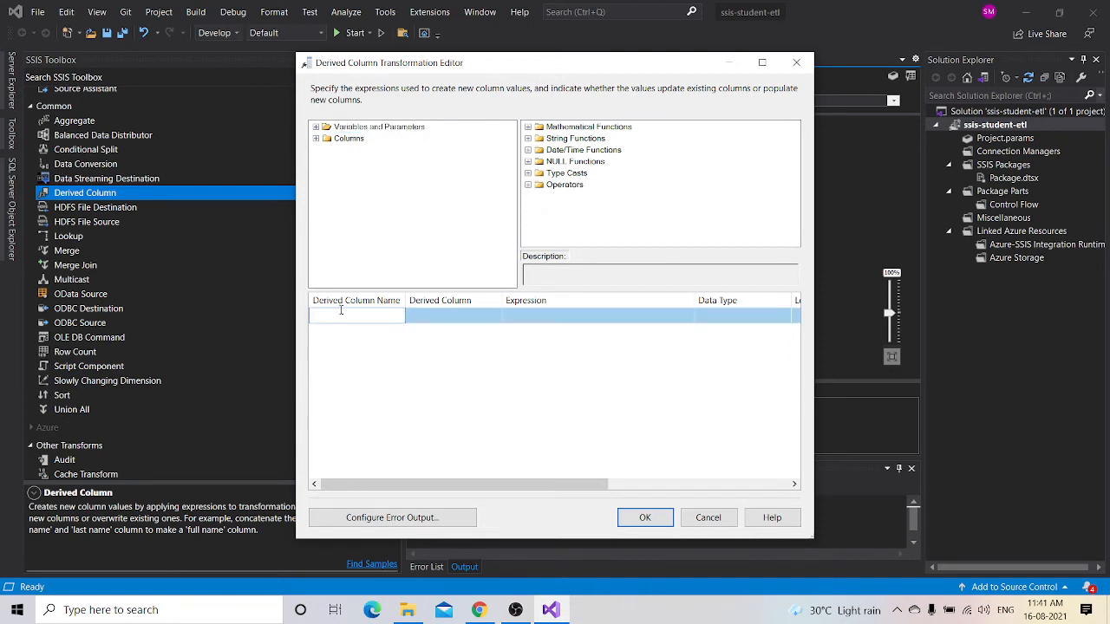
pyautogui.write('Average_Marks')
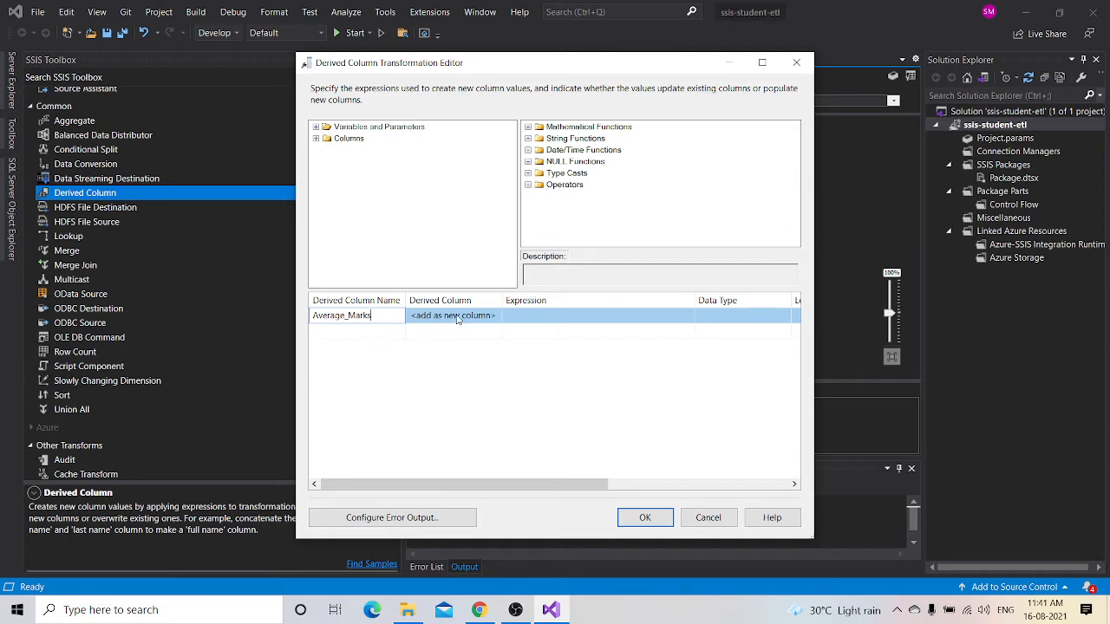
# - Build the sum ( [Math Marks] + [Science Marks] ) in parentheses as the Average_Marks expression, using the listed operators and columns
pyautogui.click(536, 315)
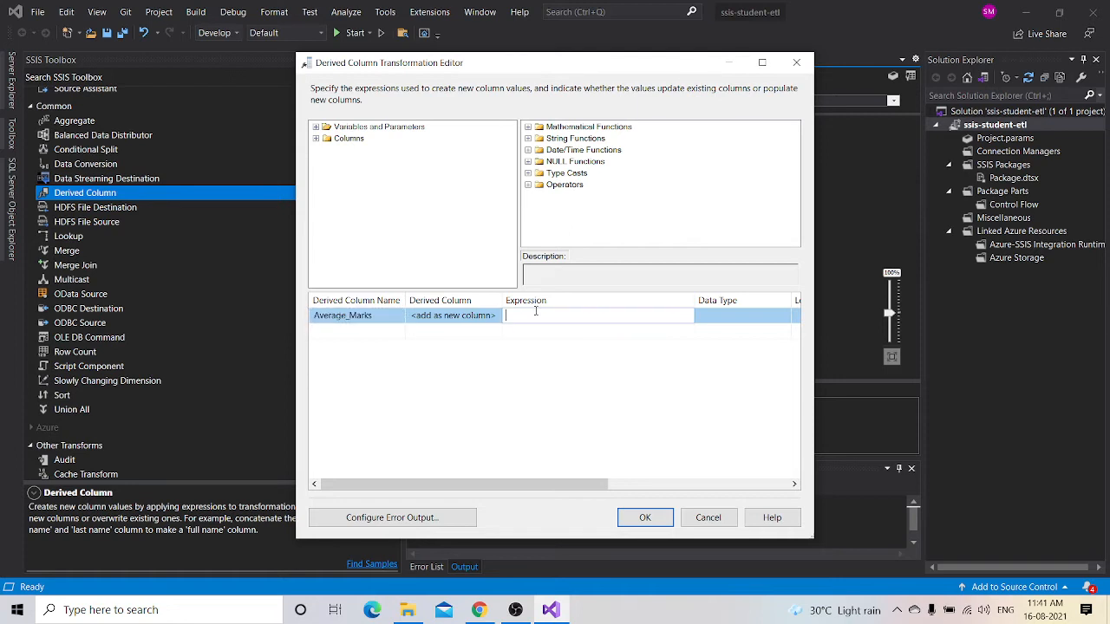
pyautogui.click(529, 185)
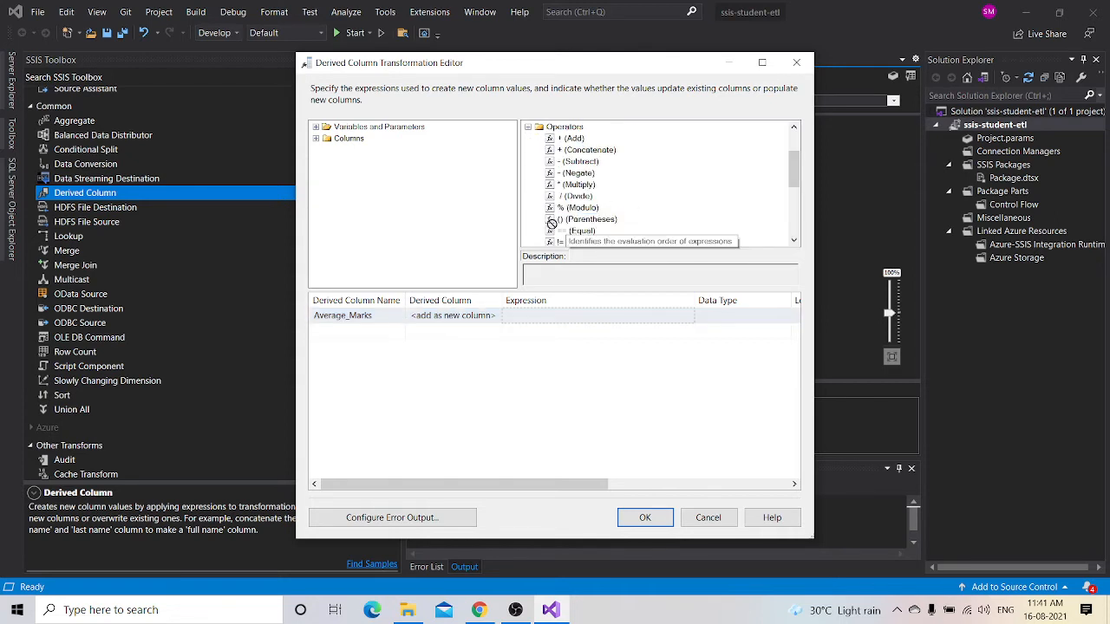
pyautogui.click(524, 316)
pyautogui.moveTo(522, 311); pyautogui.dragTo(523, 311)
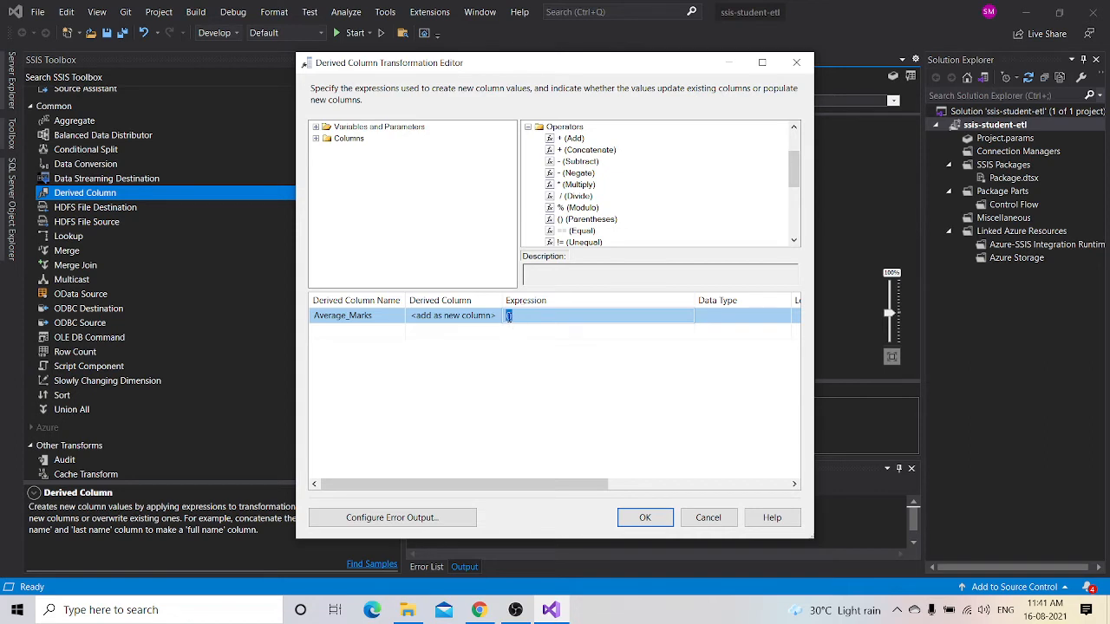
pyautogui.click(509, 316)
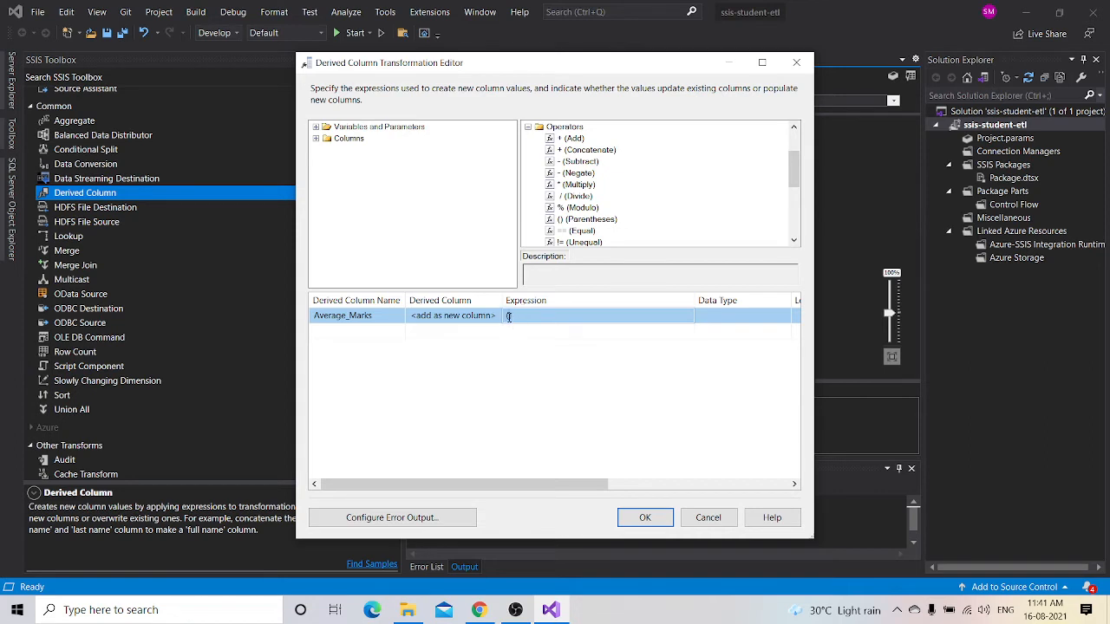
pyautogui.click(316, 139)
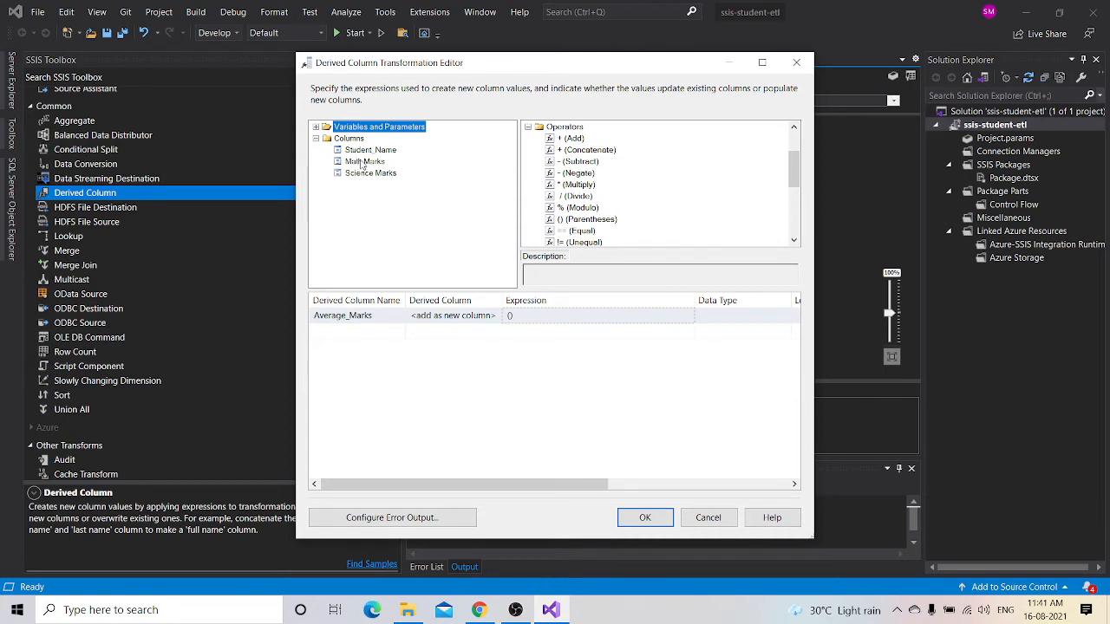
pyautogui.moveTo(362, 165); pyautogui.dragTo(511, 317)
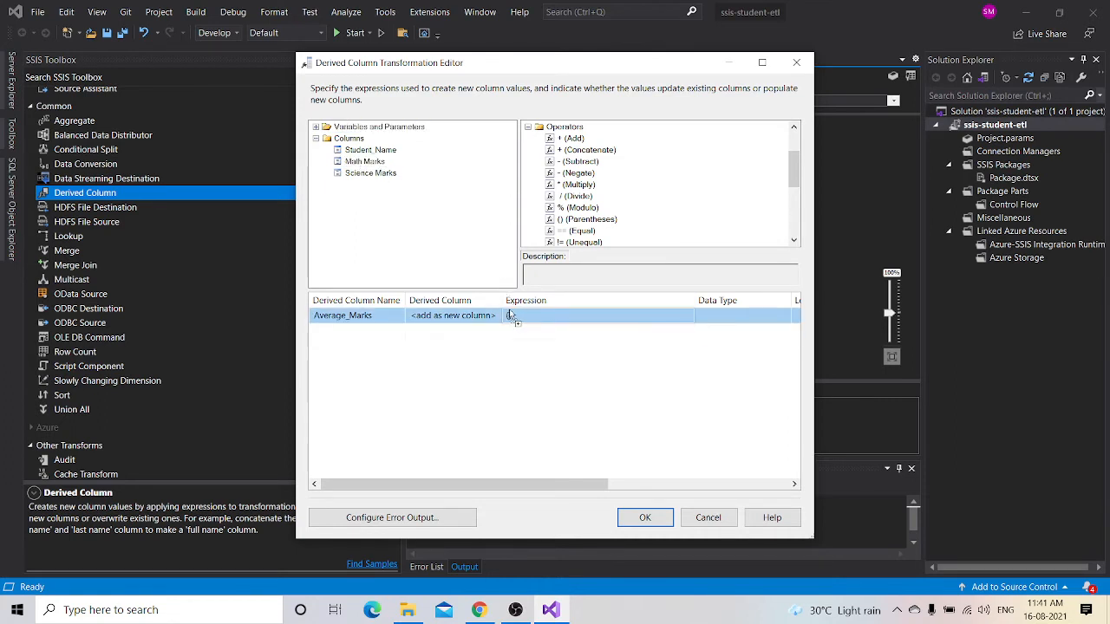
pyautogui.click(566, 316)
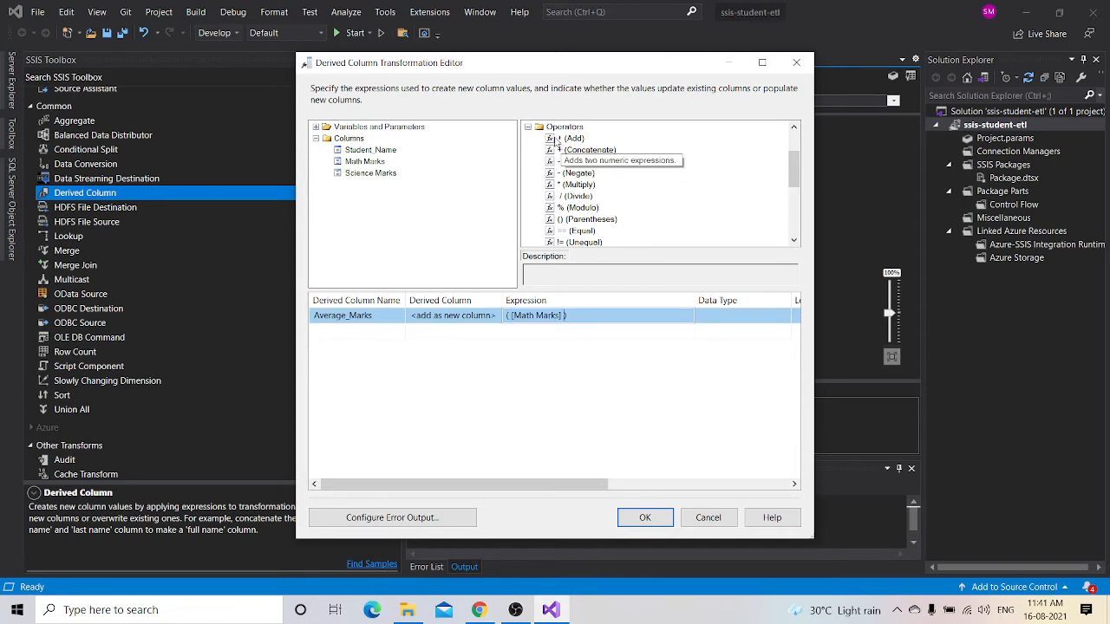
pyautogui.moveTo(579, 161); pyautogui.dragTo(564, 315)
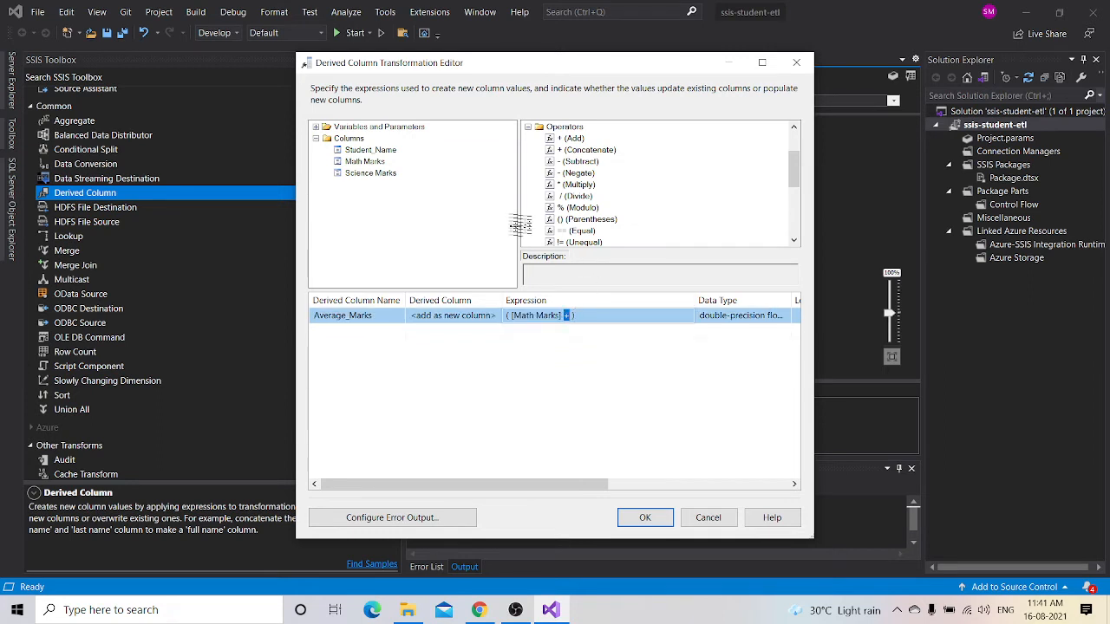
pyautogui.moveTo(368, 177); pyautogui.dragTo(476, 235)
pyautogui.moveTo(529, 275); pyautogui.dragTo(570, 319)
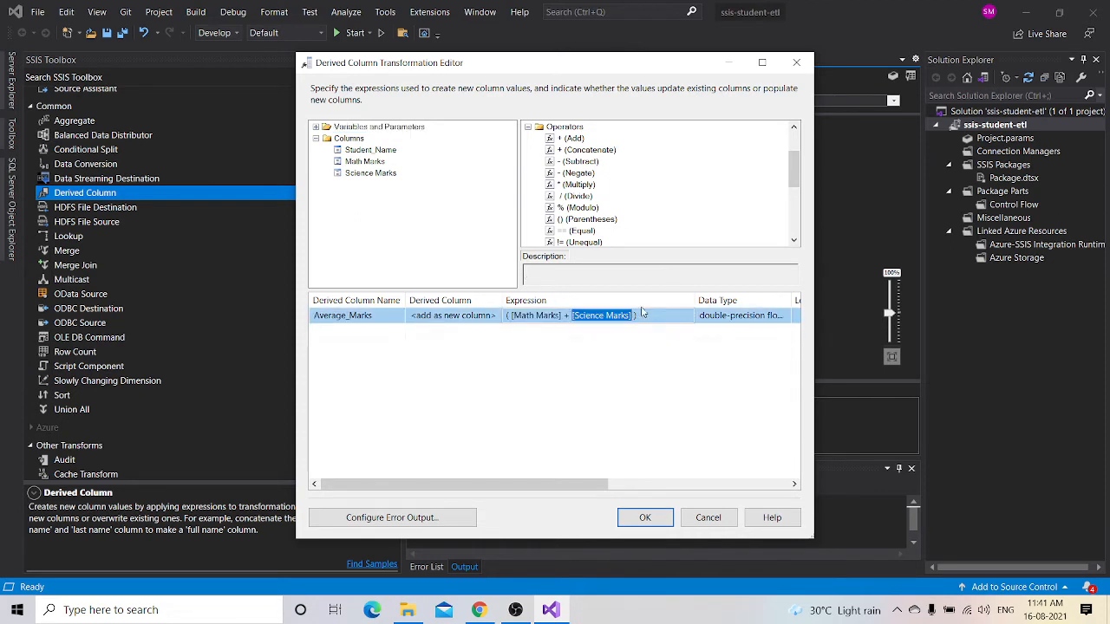
# - Complete the Average_Marks expression as (( [Math Marks] + [Science Marks] ) / (2)) and accept the transformation
pyautogui.click(656, 315)
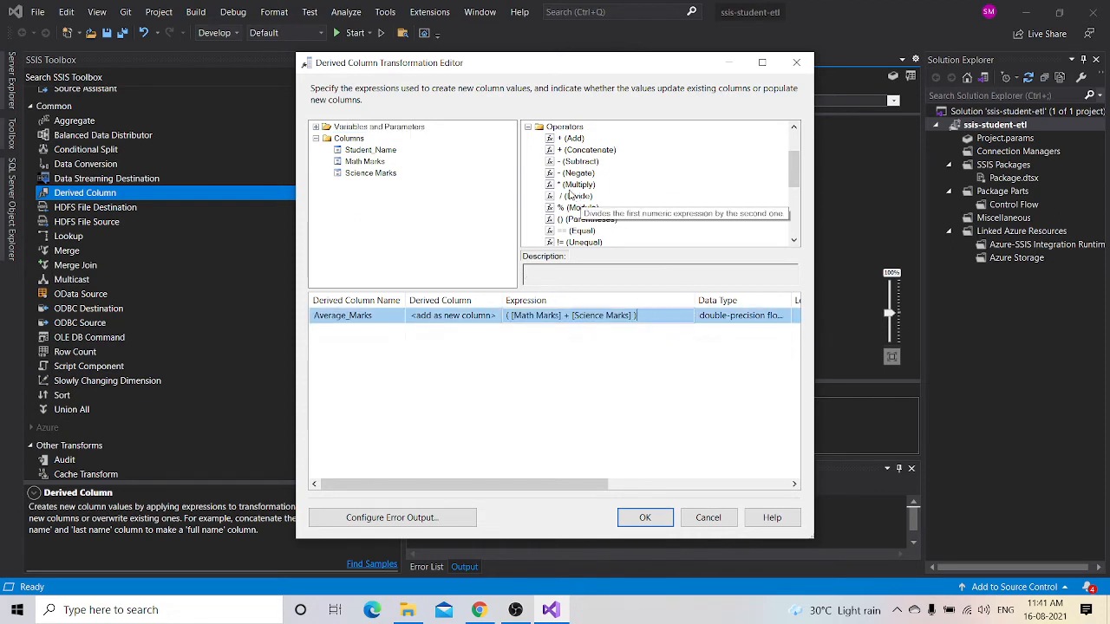
pyautogui.moveTo(574, 196); pyautogui.dragTo(643, 317)
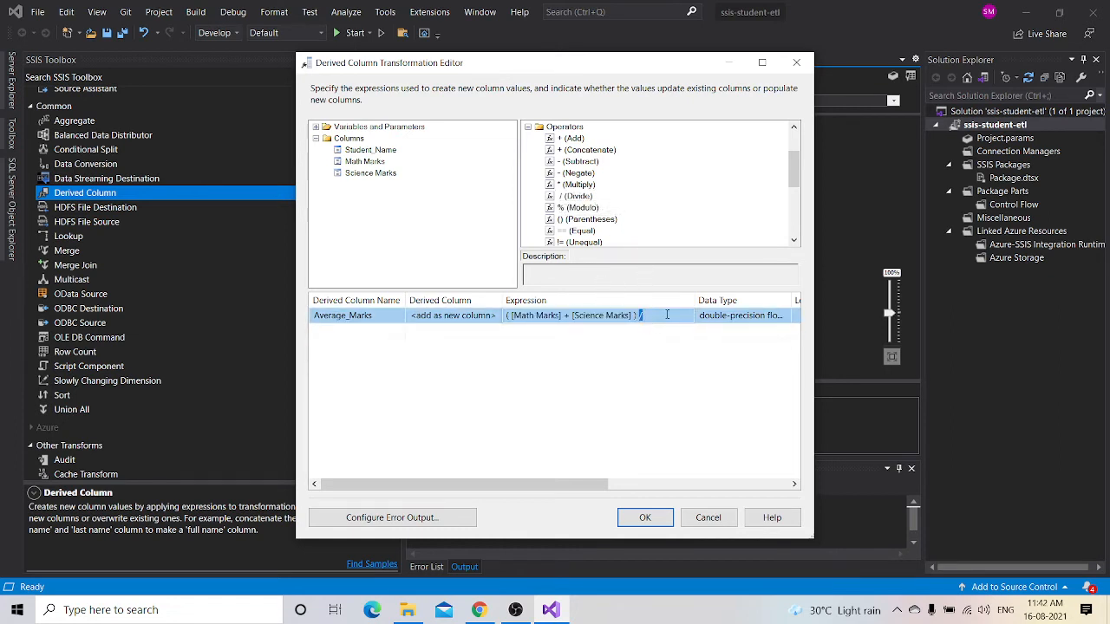
pyautogui.click(667, 315)
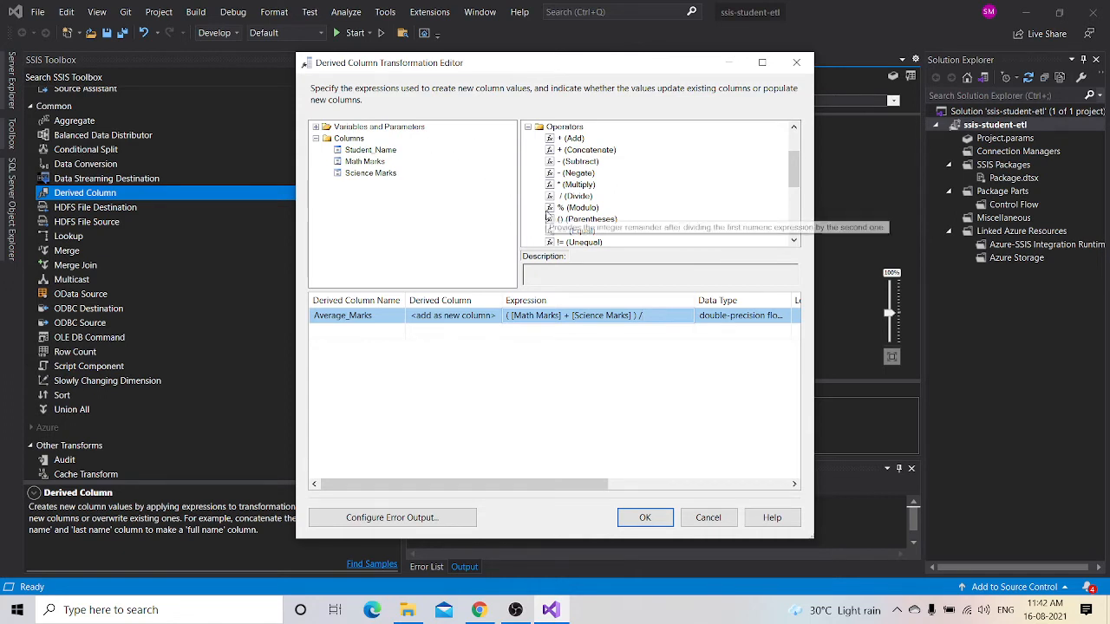
pyautogui.moveTo(583, 220); pyautogui.dragTo(661, 312)
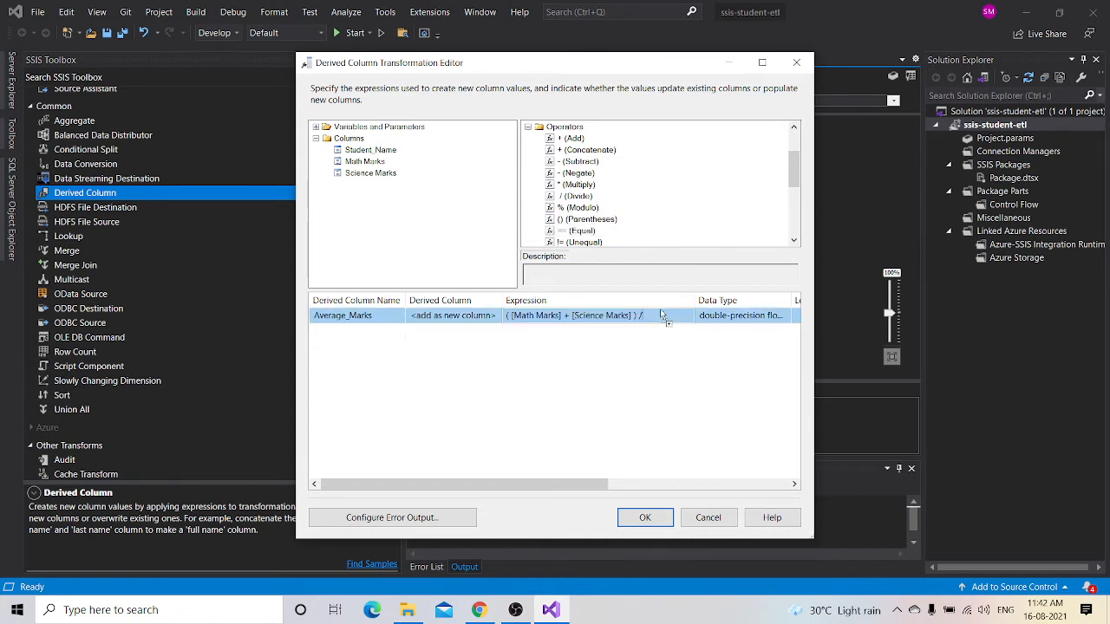
pyautogui.click(648, 318)
pyautogui.write('2')
pyautogui.write('(2')
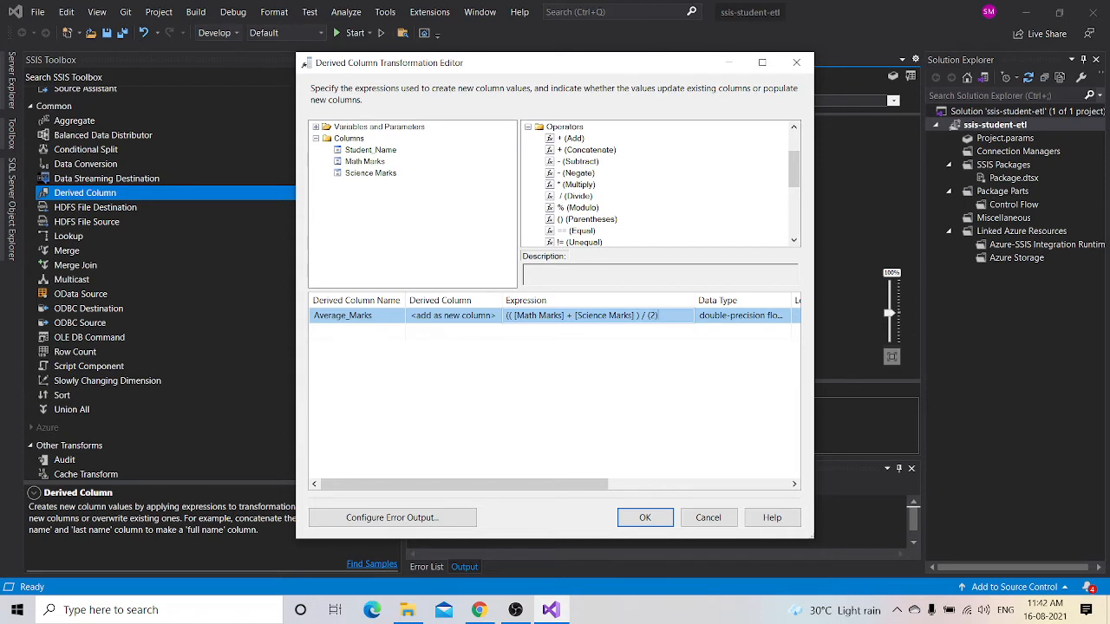
pyautogui.write(')')
pyautogui.click(630, 520)
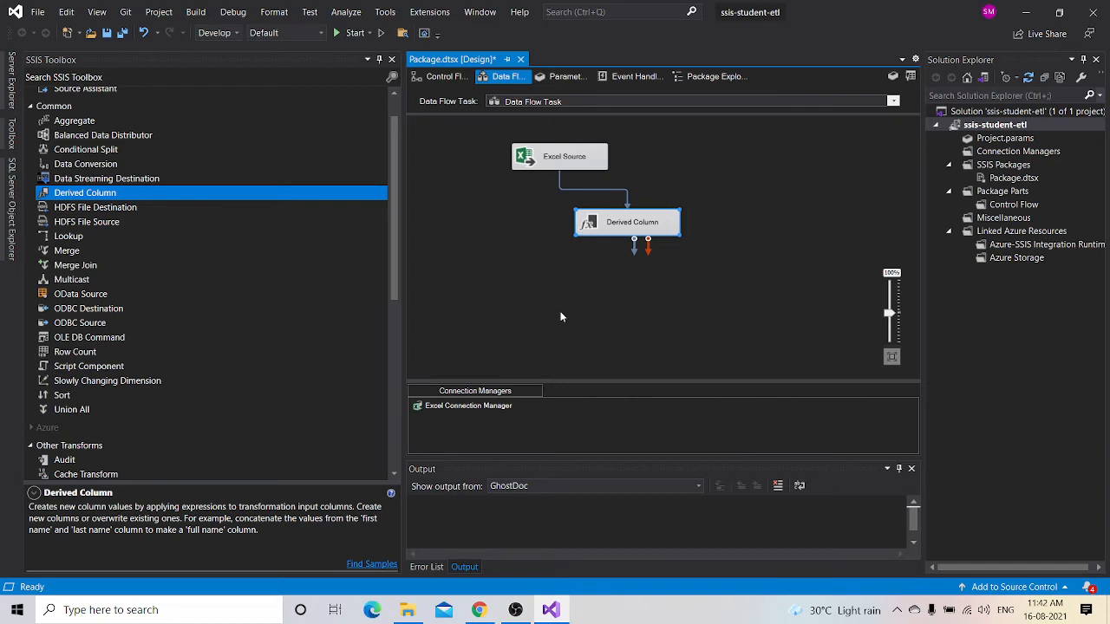
# - Add an OLE DB Destination from the Other Destinations group below the Derived Column and connect the Derived Column's regular output to it
pyautogui.moveTo(395, 296); pyautogui.dragTo(397, 473)
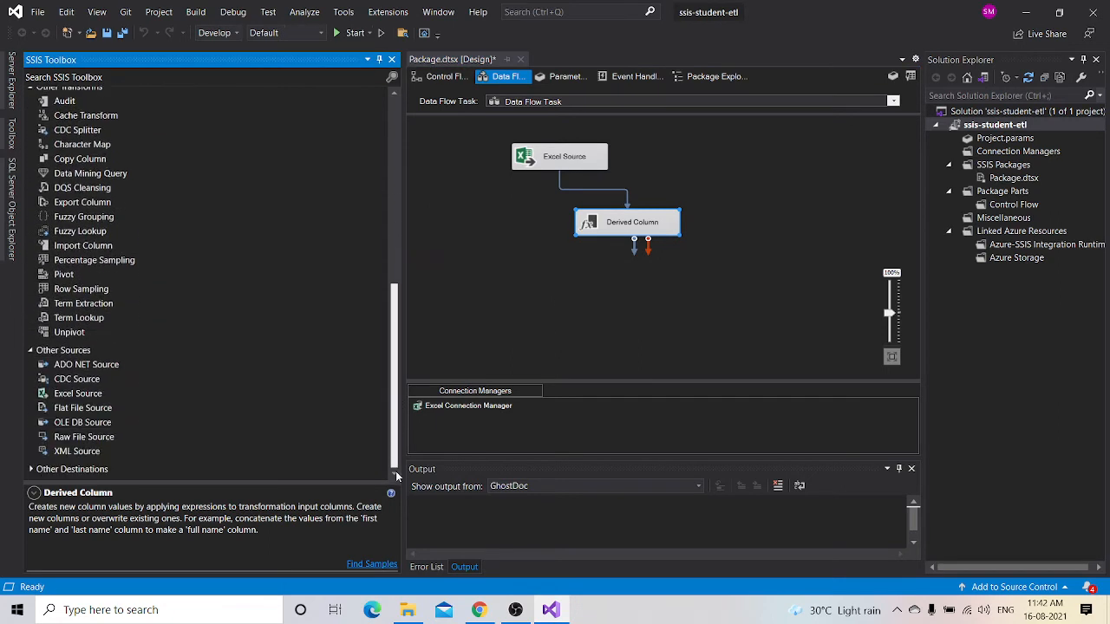
pyautogui.click(35, 470)
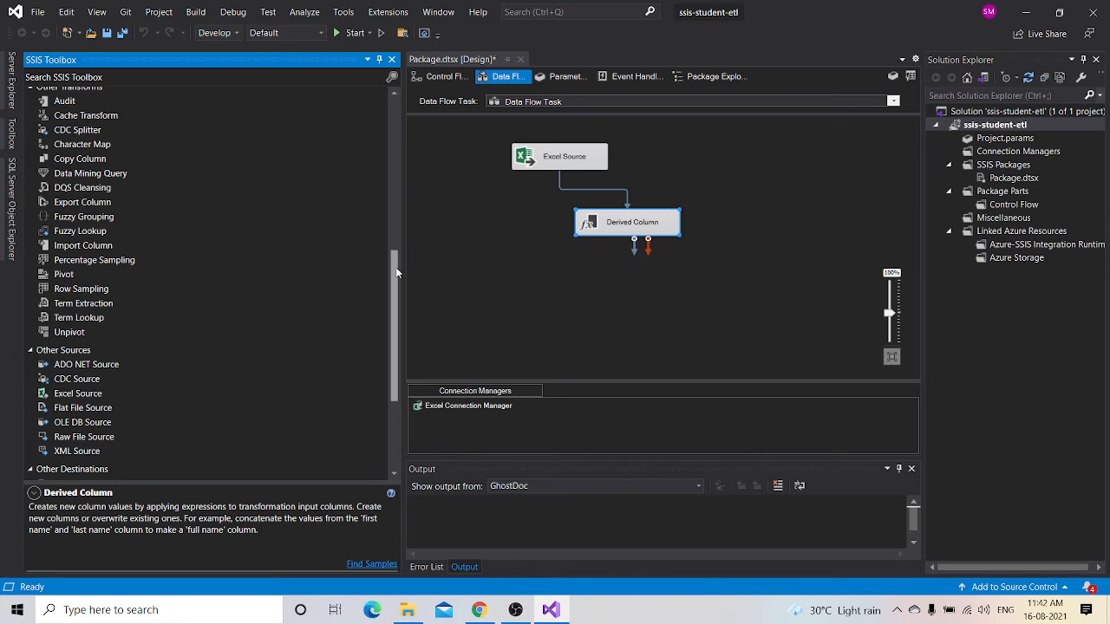
pyautogui.moveTo(400, 265); pyautogui.dragTo(390, 354)
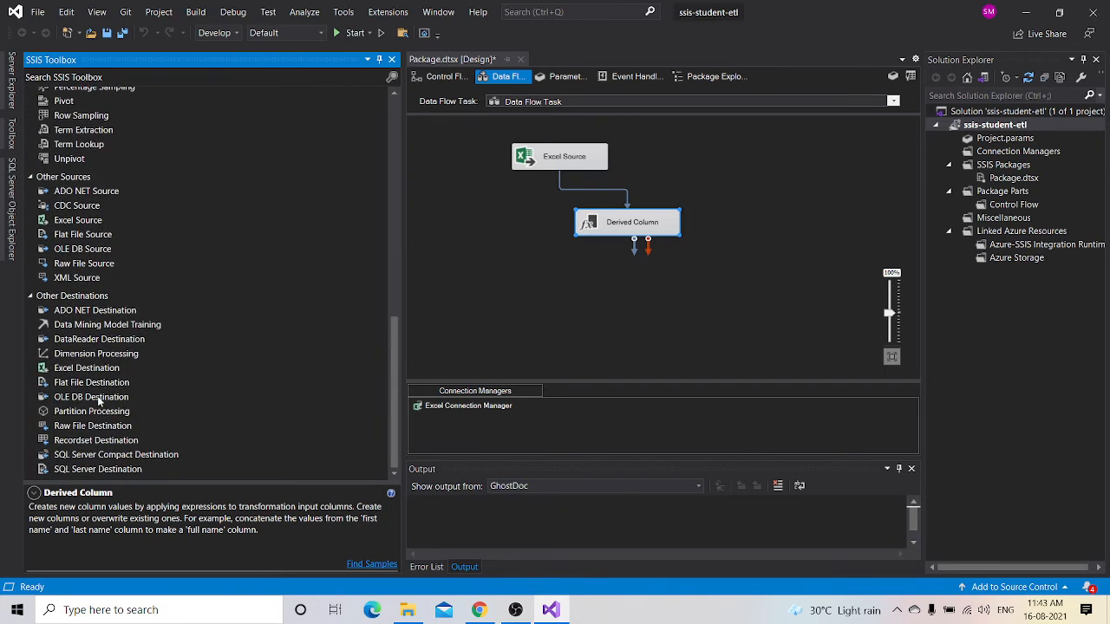
pyautogui.moveTo(99, 397); pyautogui.dragTo(691, 302)
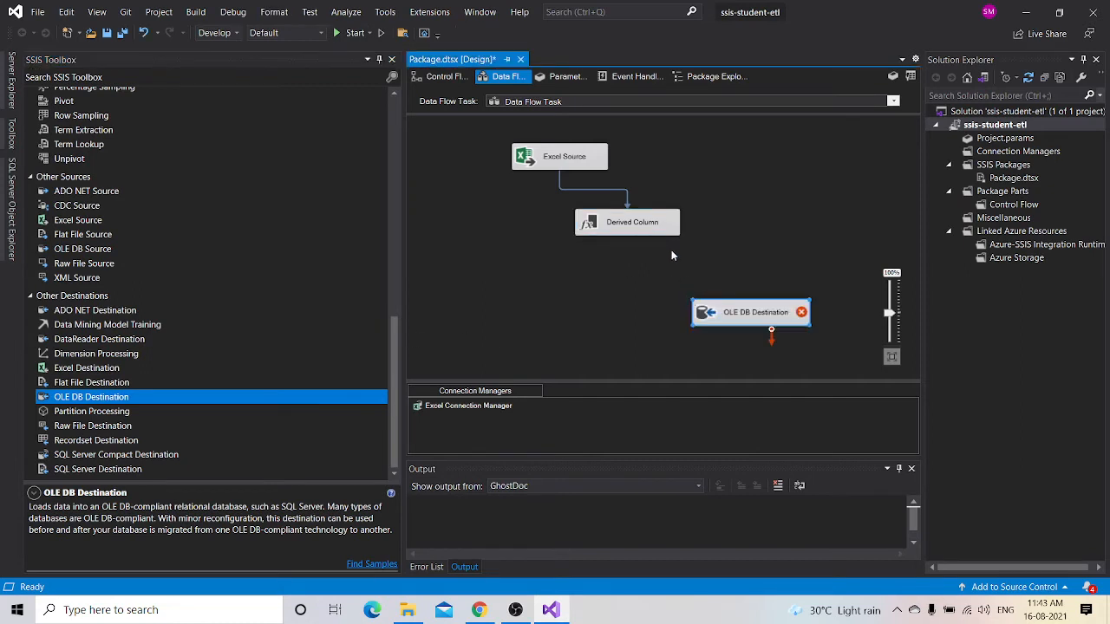
pyautogui.click(625, 227)
pyautogui.moveTo(634, 245); pyautogui.dragTo(740, 301)
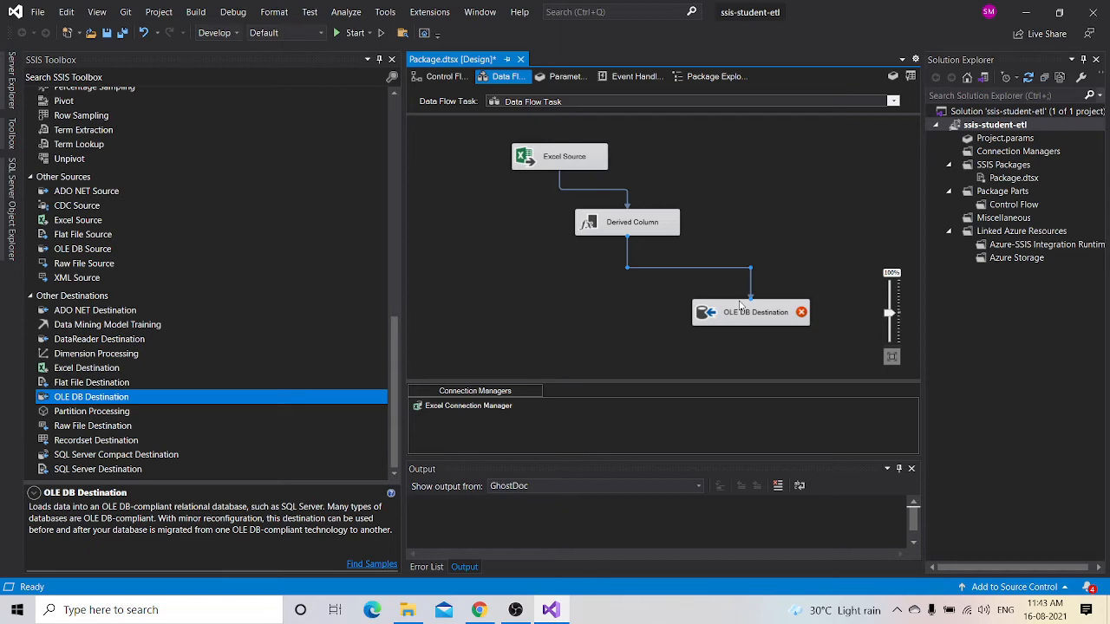
# - Search the computer for "mic" and launch Microsoft SQL Server Management Studio 18
pyautogui.click(222, 613)
pyautogui.write('mic')
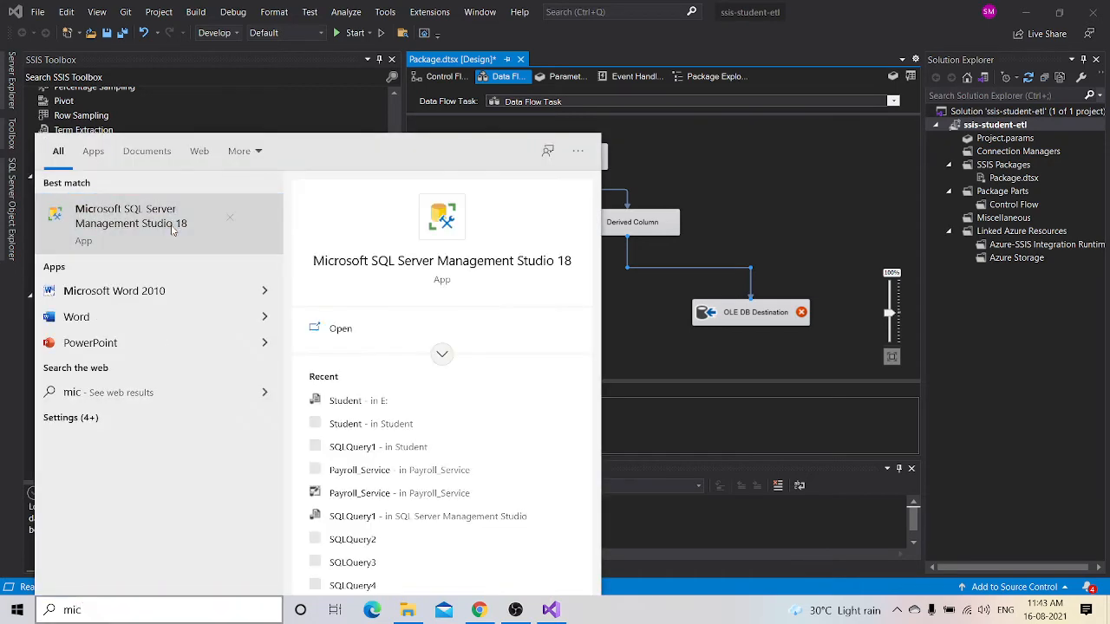
pyautogui.click(227, 212)
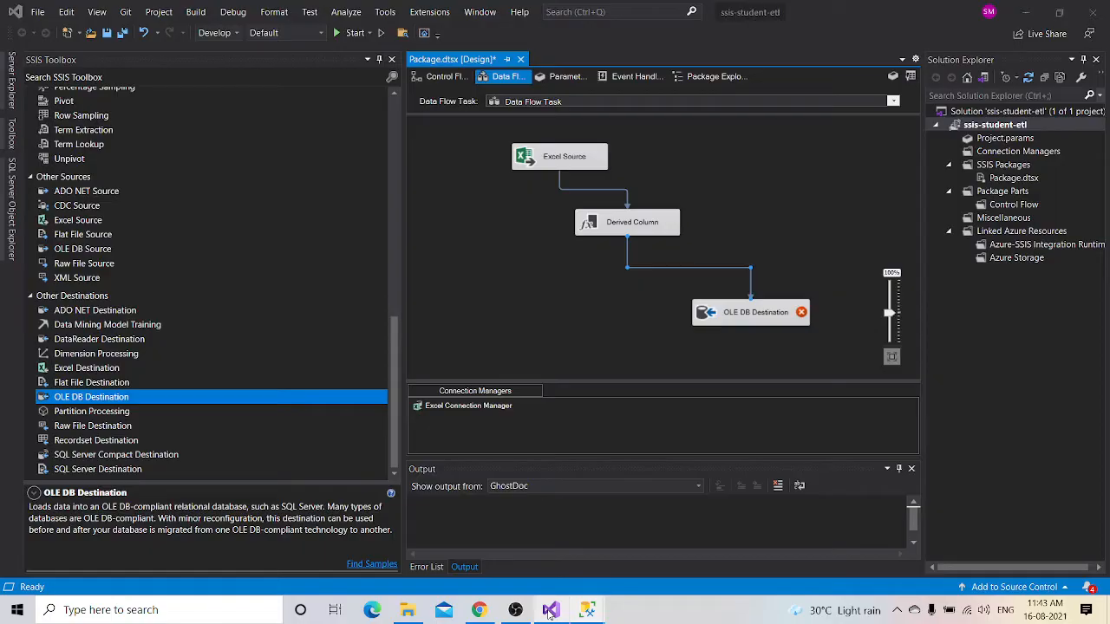
# - Return to Visual Studio and open the properties of the (localdb)\MSSQLLocalDB server in SQL Server Object Explorer
pyautogui.click(550, 609)
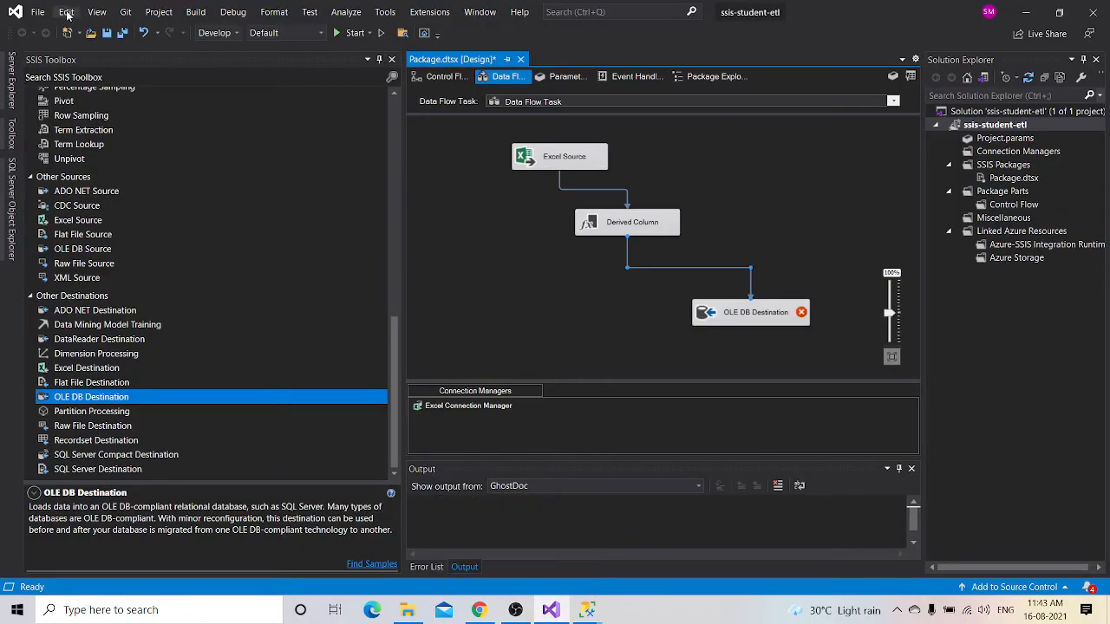
pyautogui.click(94, 12)
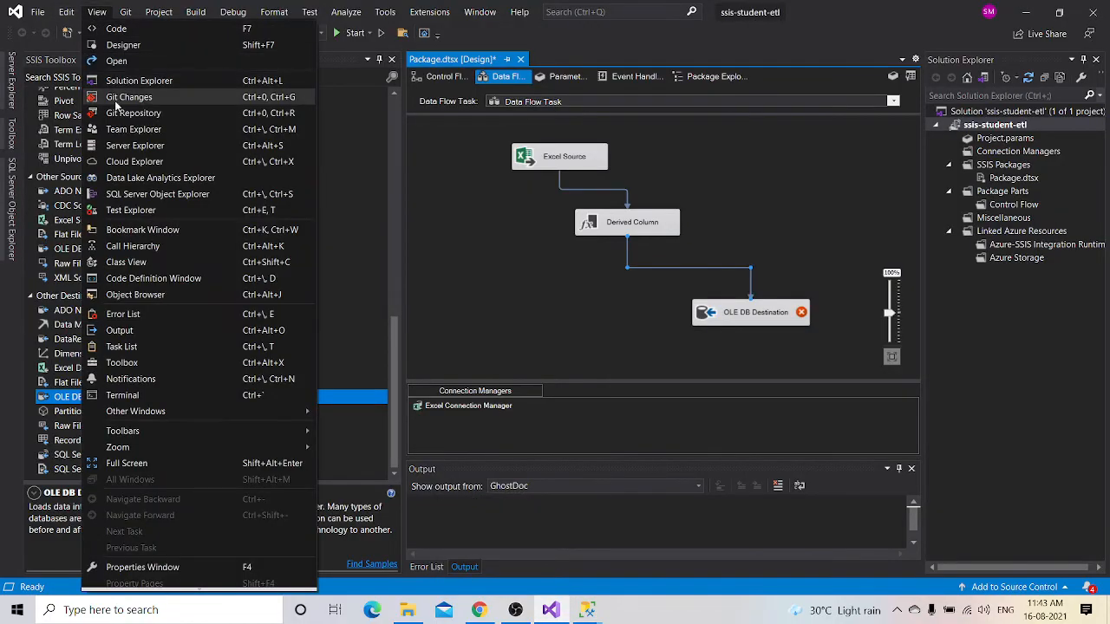
pyautogui.click(144, 196)
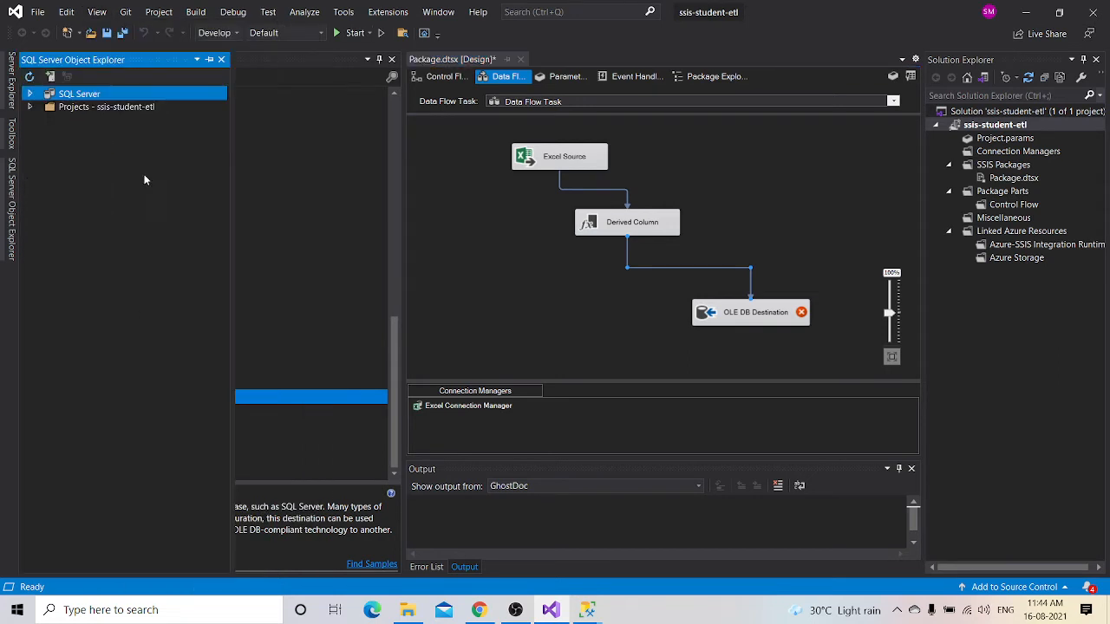
pyautogui.click(30, 93)
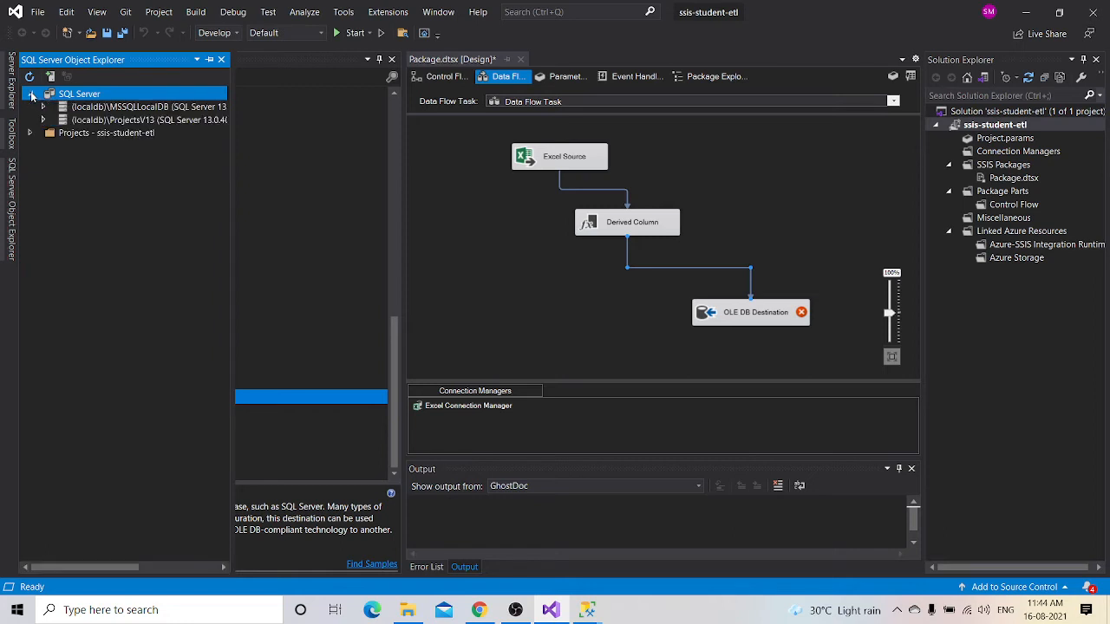
pyautogui.rightClick(102, 106)
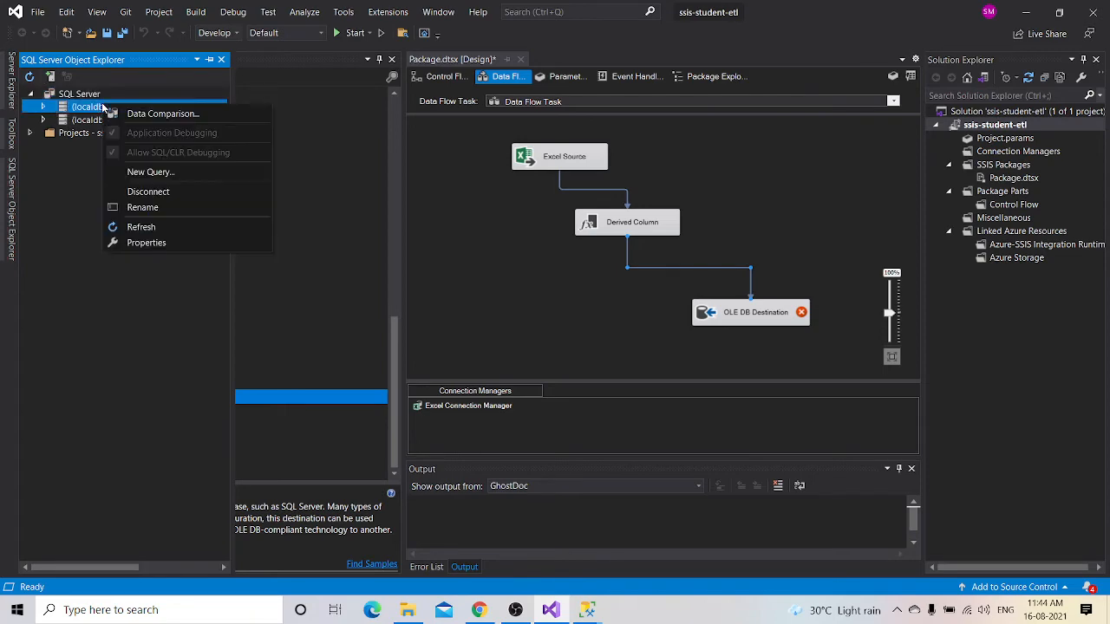
pyautogui.click(158, 242)
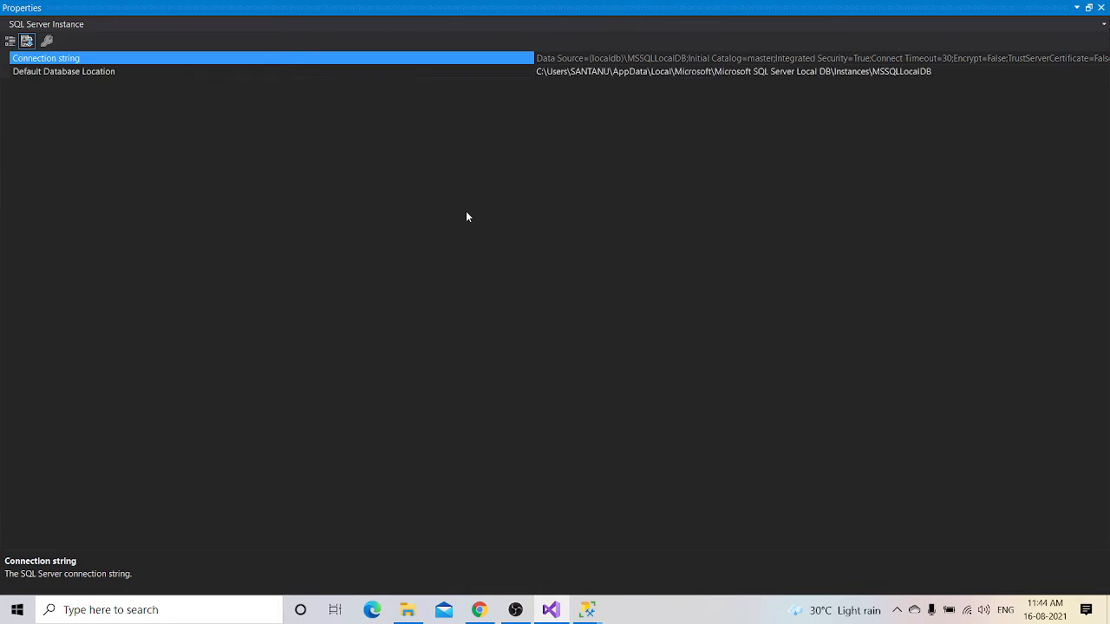
# - Group the server properties by category and copy the full Connection string value
pyautogui.click(10, 41)
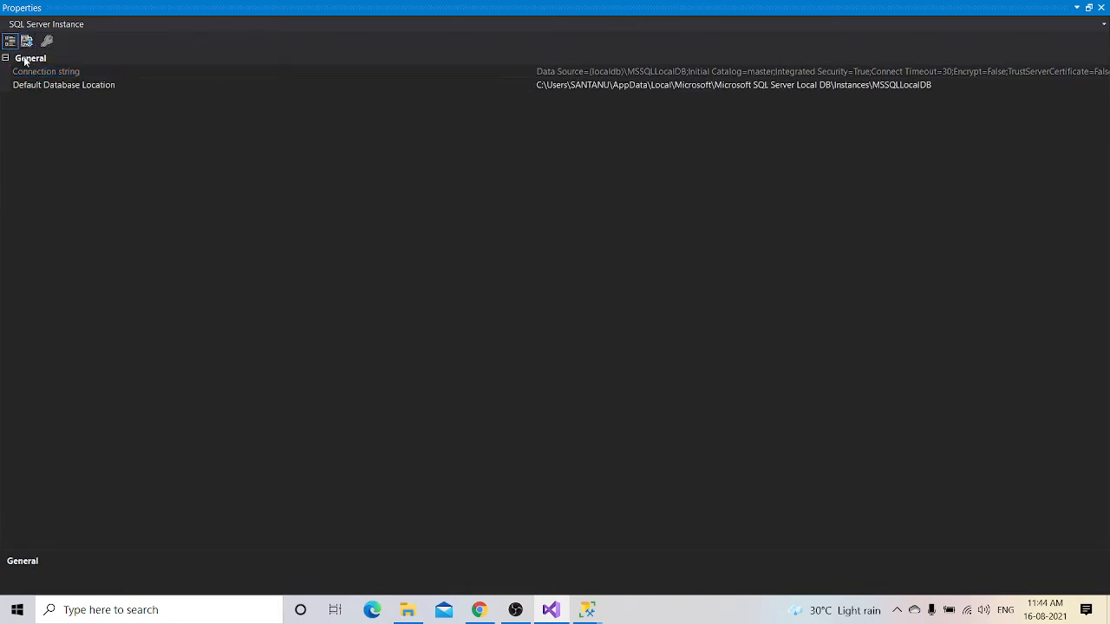
pyautogui.doubleClick(25, 58)
pyautogui.click(7, 59)
pyautogui.doubleClick(545, 73)
pyautogui.hotkey('ctrl', 'c')
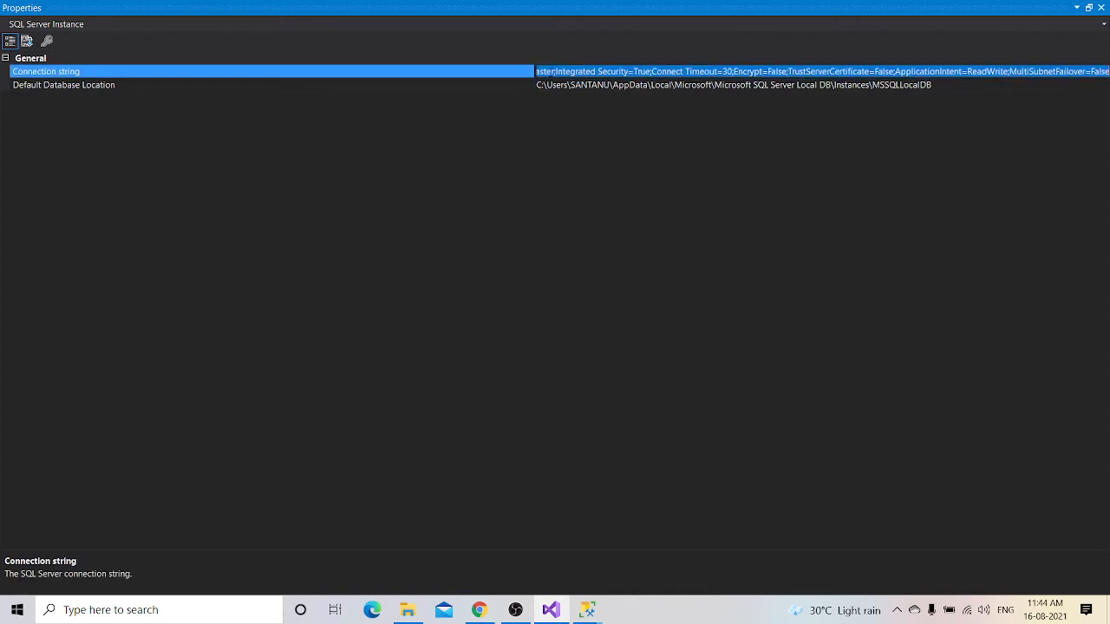
# - Launch Notepad, paste the copied connection string into the blank document, and bring the start of the line into view
pyautogui.click(228, 619)
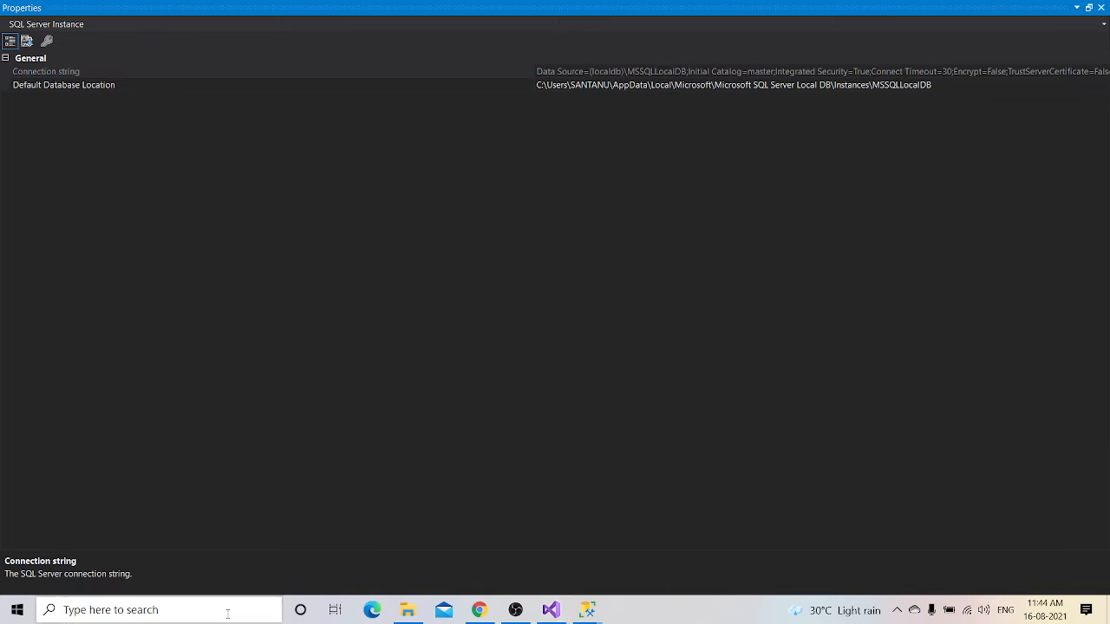
pyautogui.click(228, 614)
pyautogui.write('n')
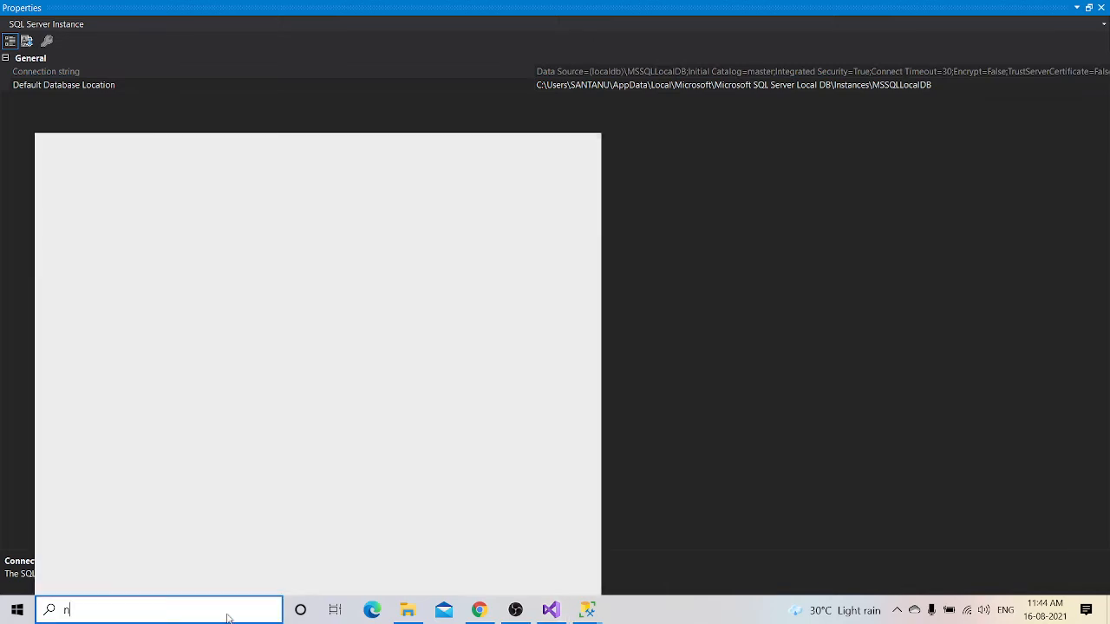
pyautogui.write('otpa')
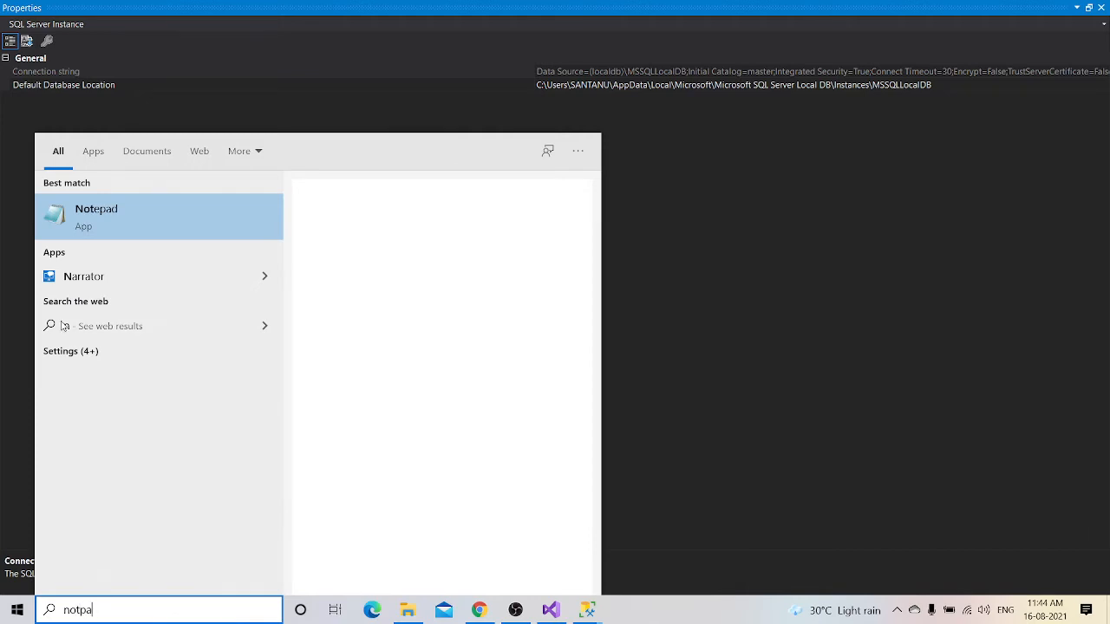
pyautogui.click(87, 206)
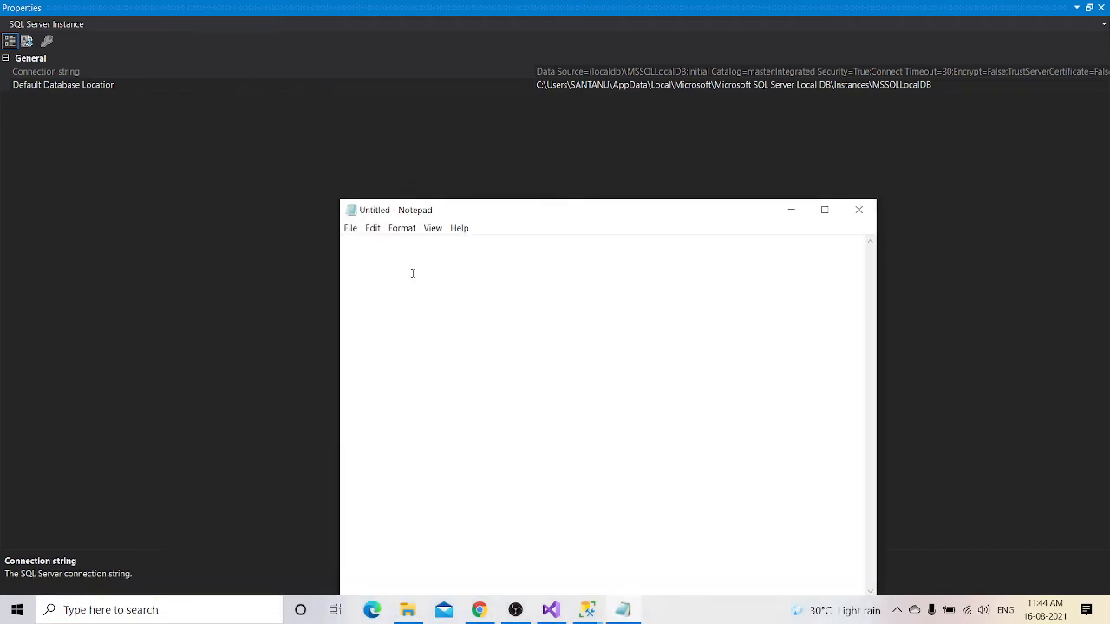
pyautogui.hotkey('ctrl', 'v')
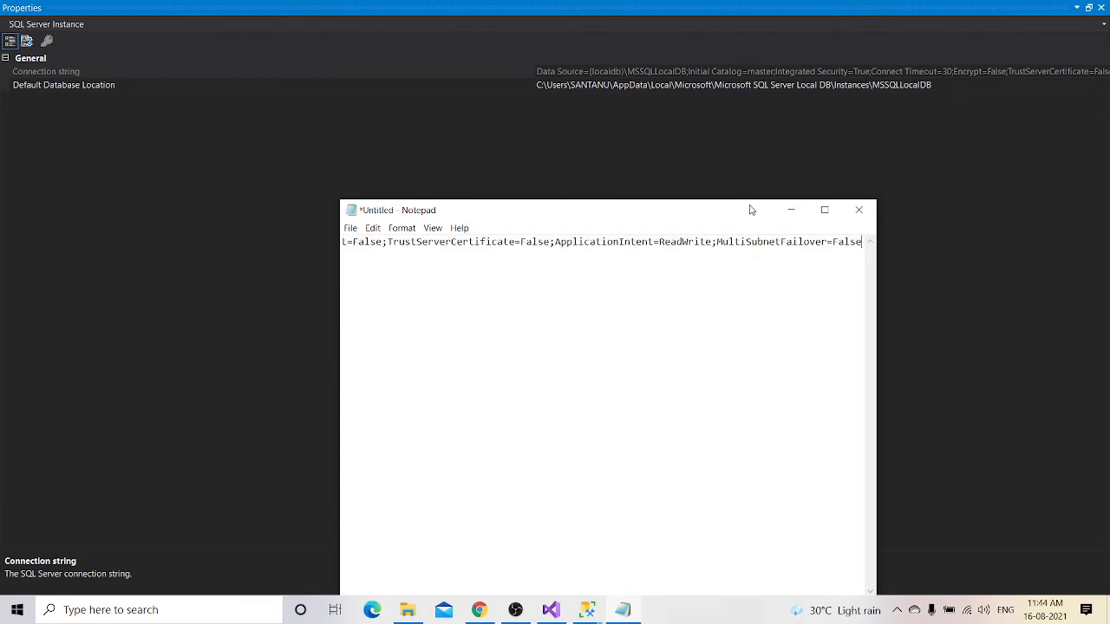
pyautogui.moveTo(751, 209); pyautogui.dragTo(815, 149)
pyautogui.moveTo(756, 543); pyautogui.dragTo(418, 597)
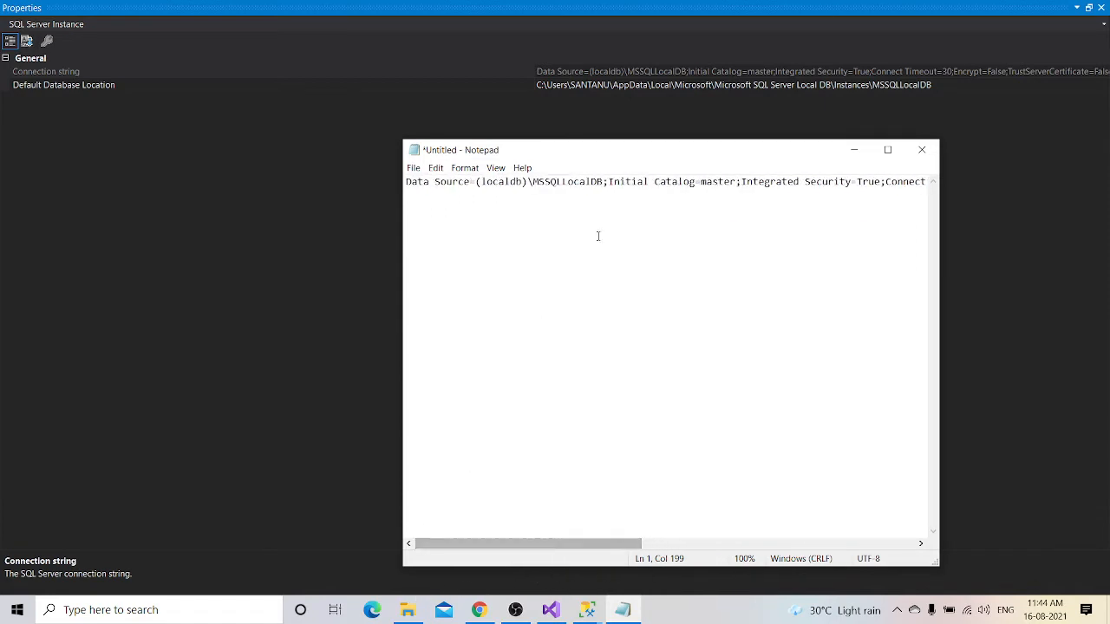
# - Save the Notepad document to the Desktop as sqlconnstring and minimize its window
pyautogui.click(413, 167)
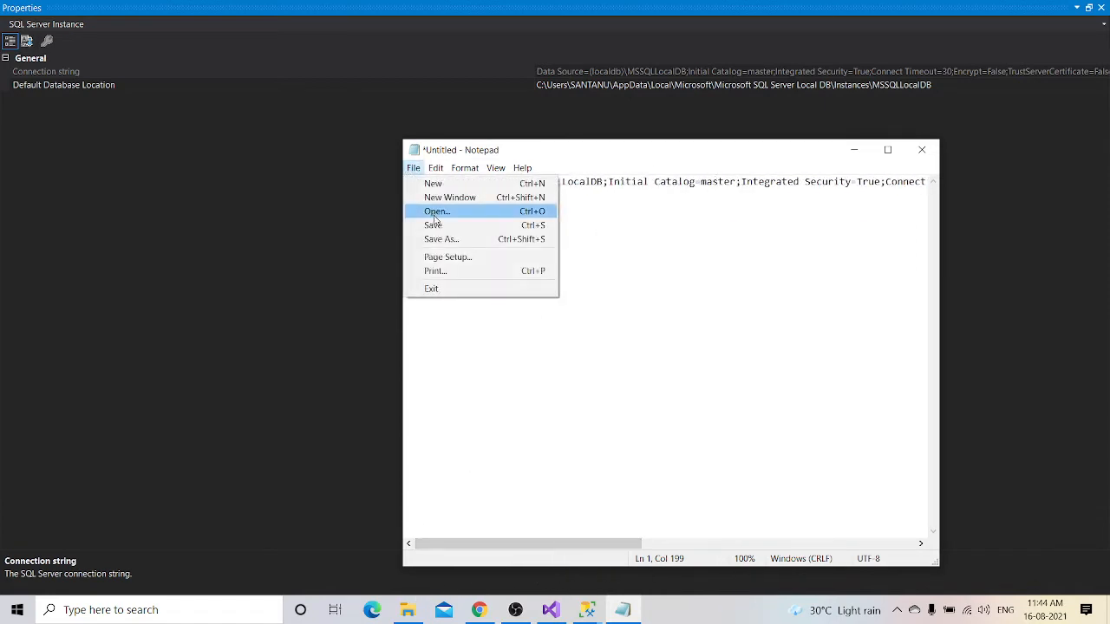
pyautogui.click(442, 240)
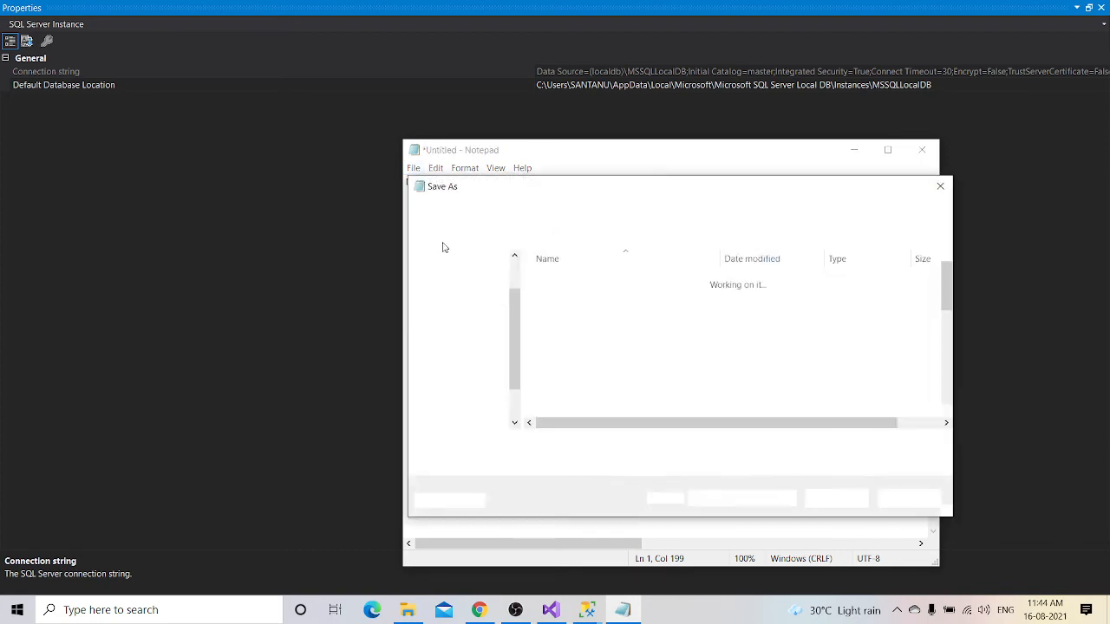
pyautogui.write('sqlco')
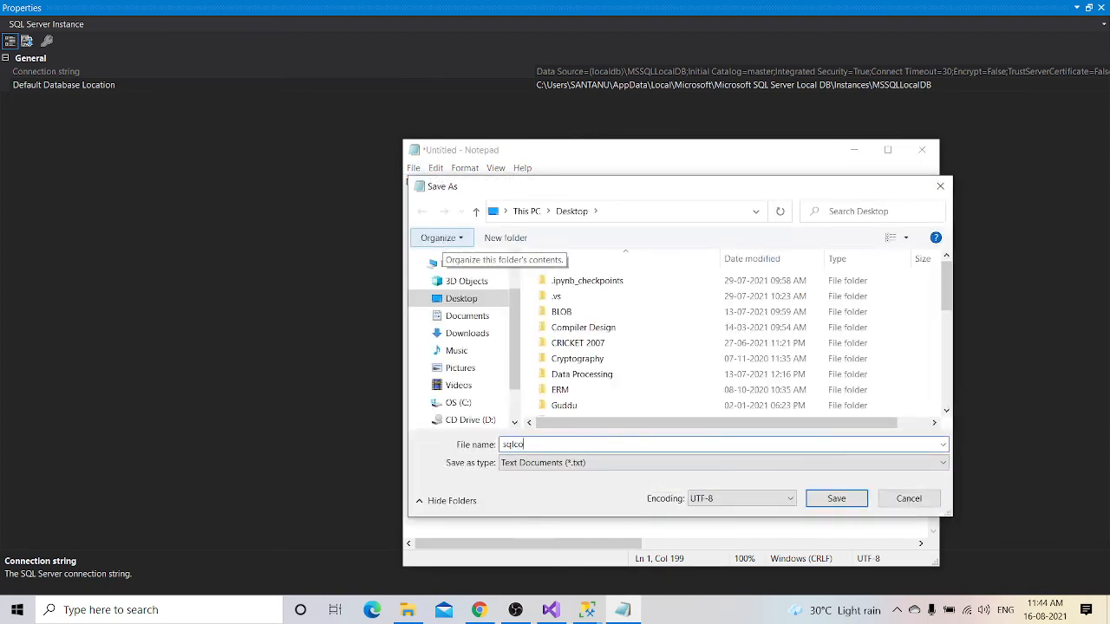
pyautogui.write('nnstring')
pyautogui.click(817, 498)
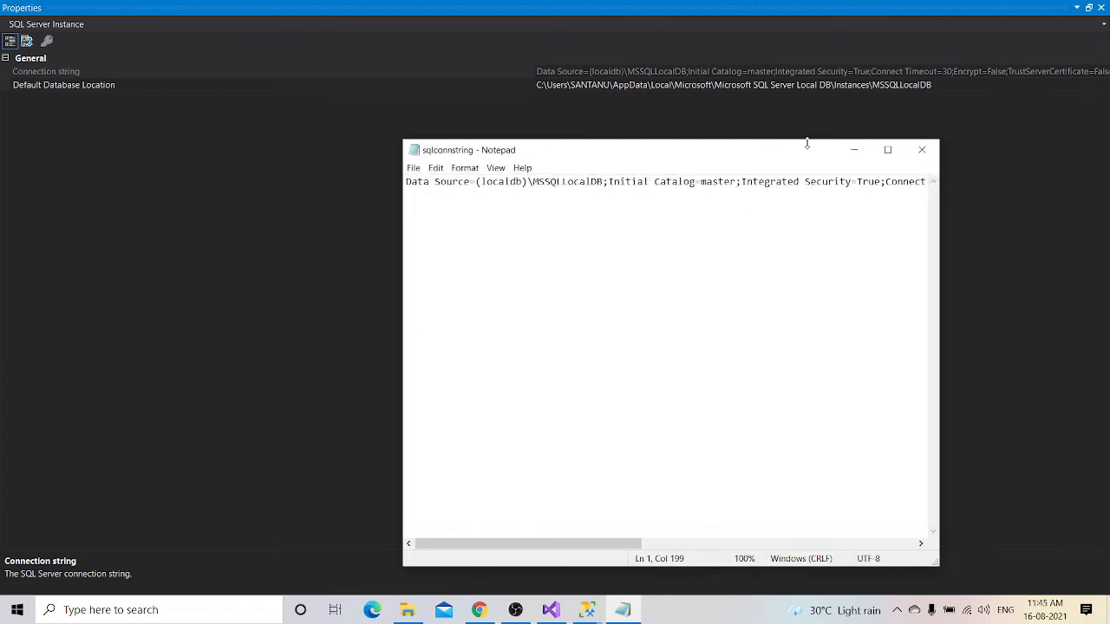
pyautogui.click(855, 149)
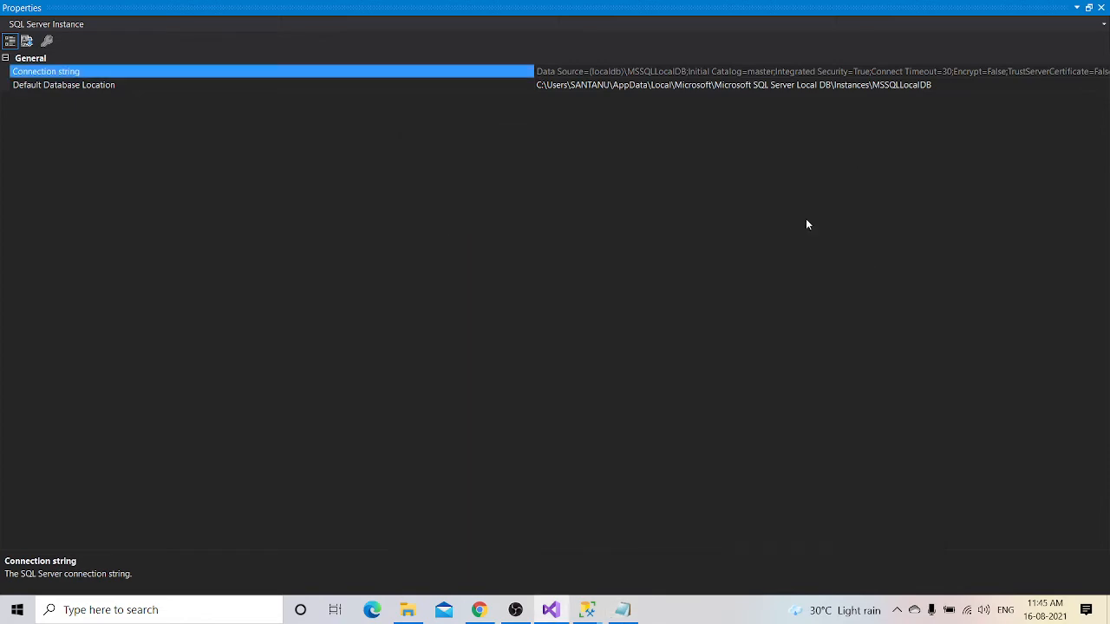
# - Switch to SQL Server Management Studio and connect to the (localdb)\MSSQLLocalDB database engine with Windows Authentication
pyautogui.click(588, 610)
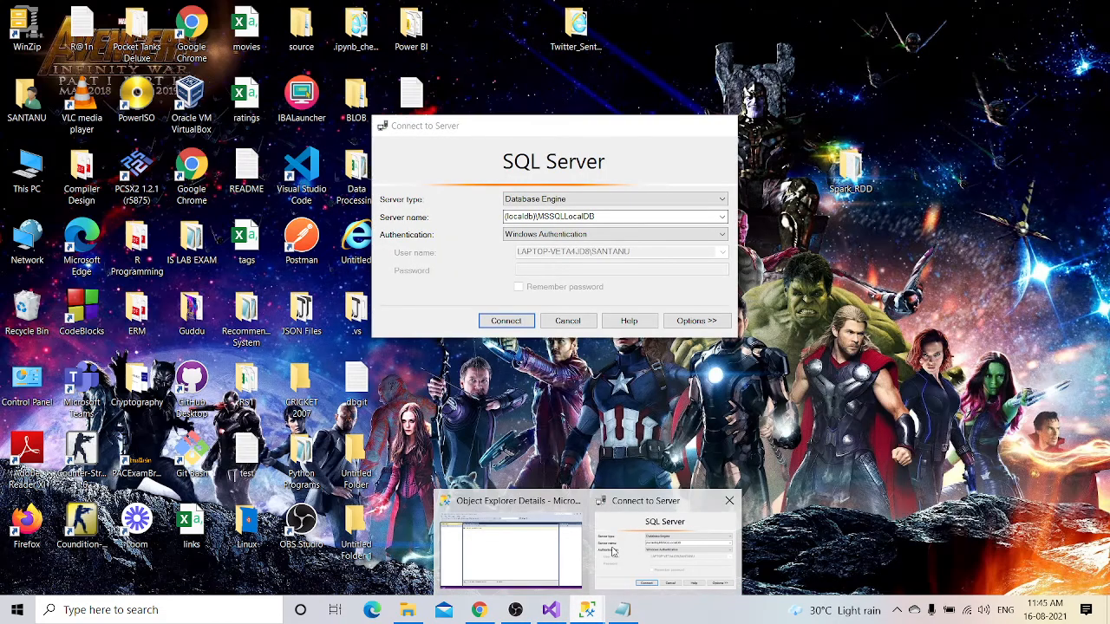
pyautogui.click(586, 554)
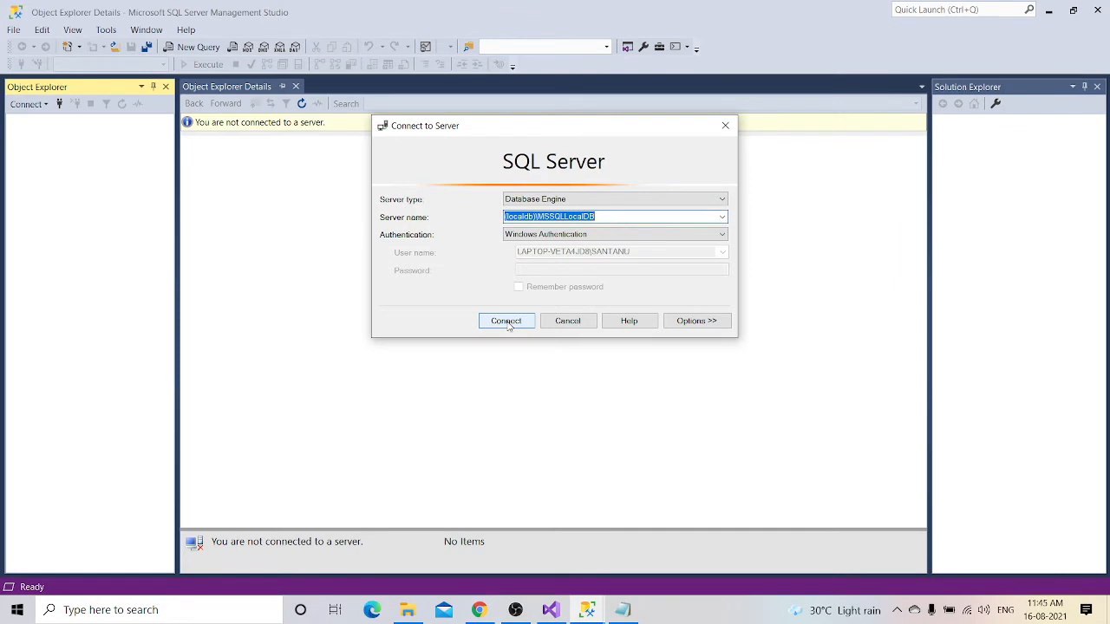
pyautogui.click(506, 323)
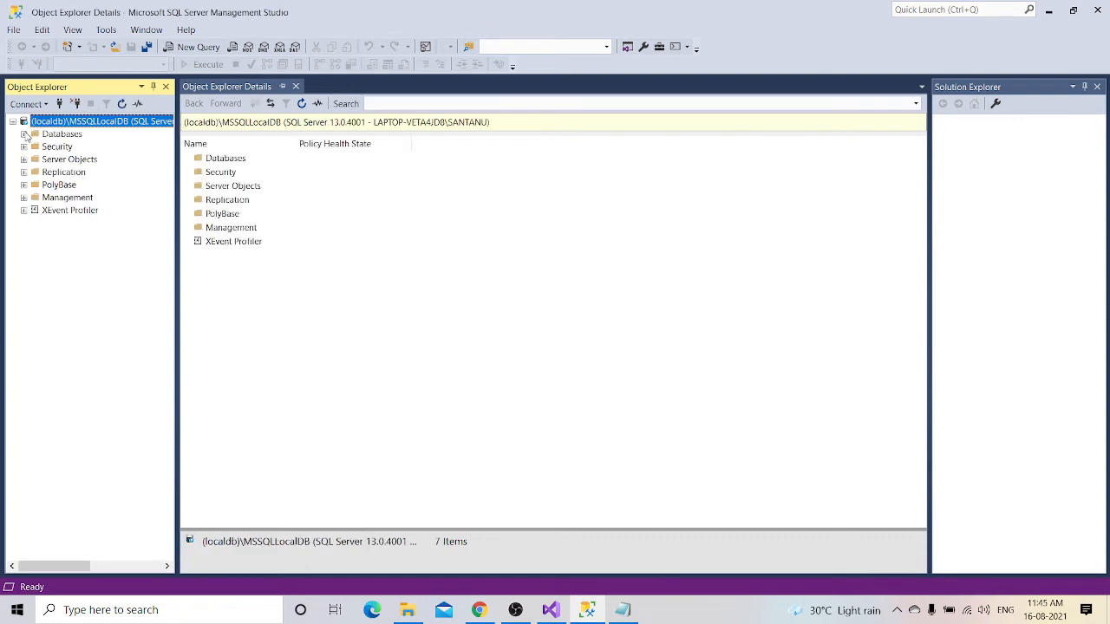
# - Create a new database named schoolprogressreport on the local server, keeping the default owner and file settings
pyautogui.click(24, 135)
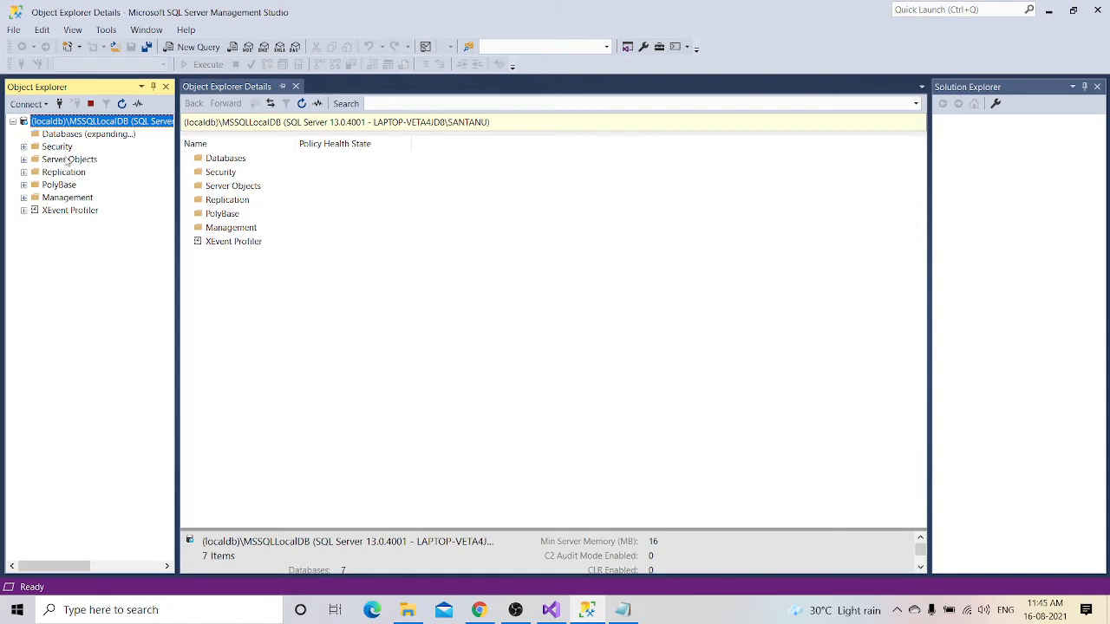
pyautogui.rightClick(52, 136)
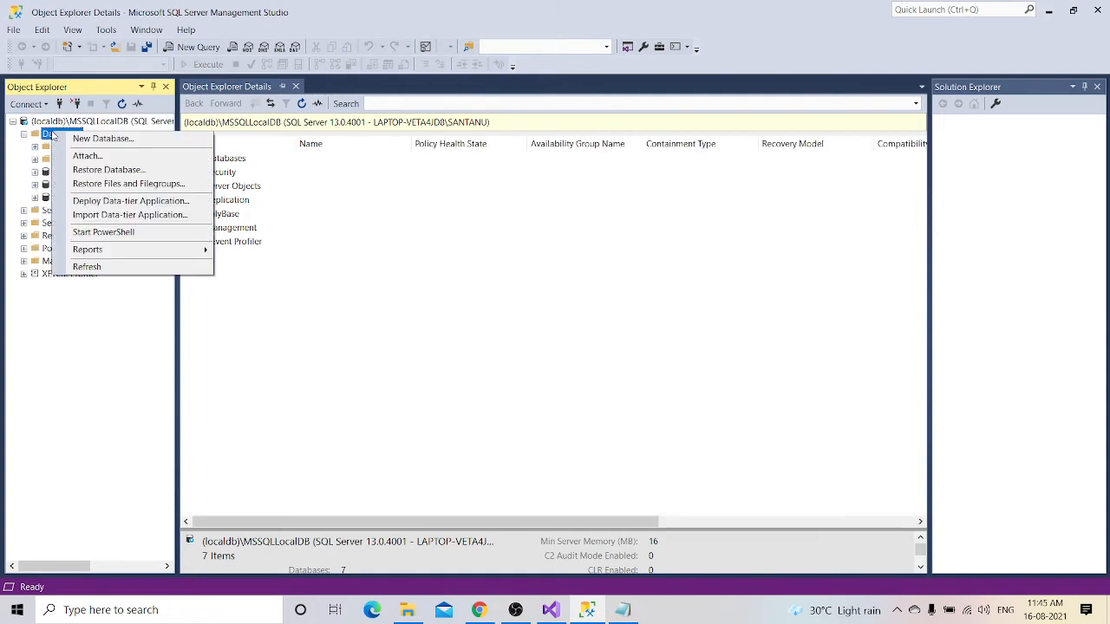
pyautogui.click(111, 219)
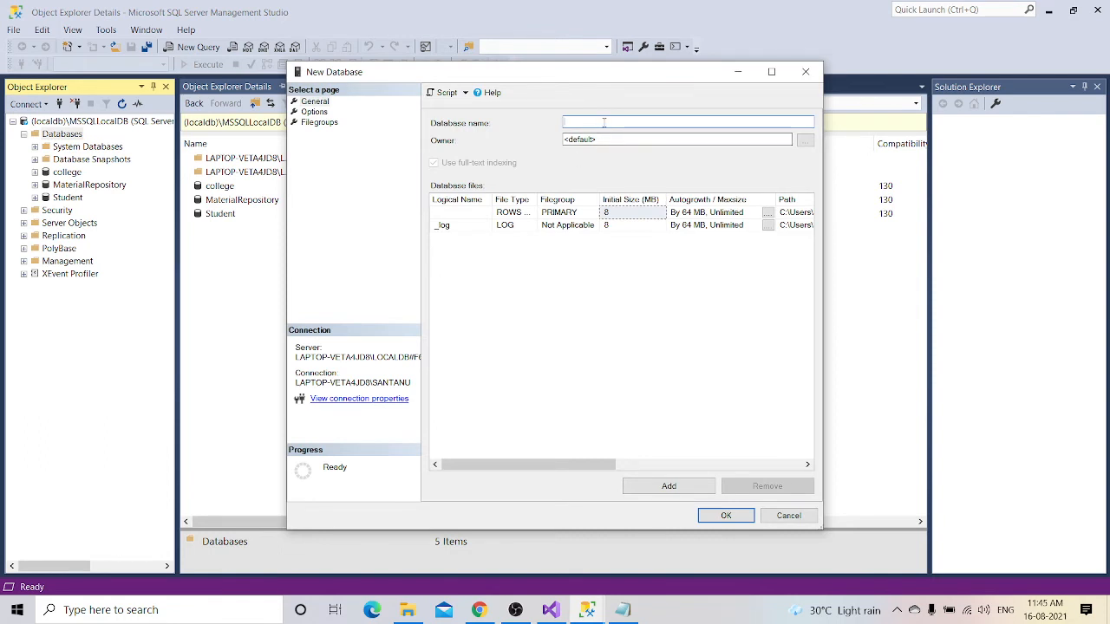
pyautogui.write('schoolprogressreport')
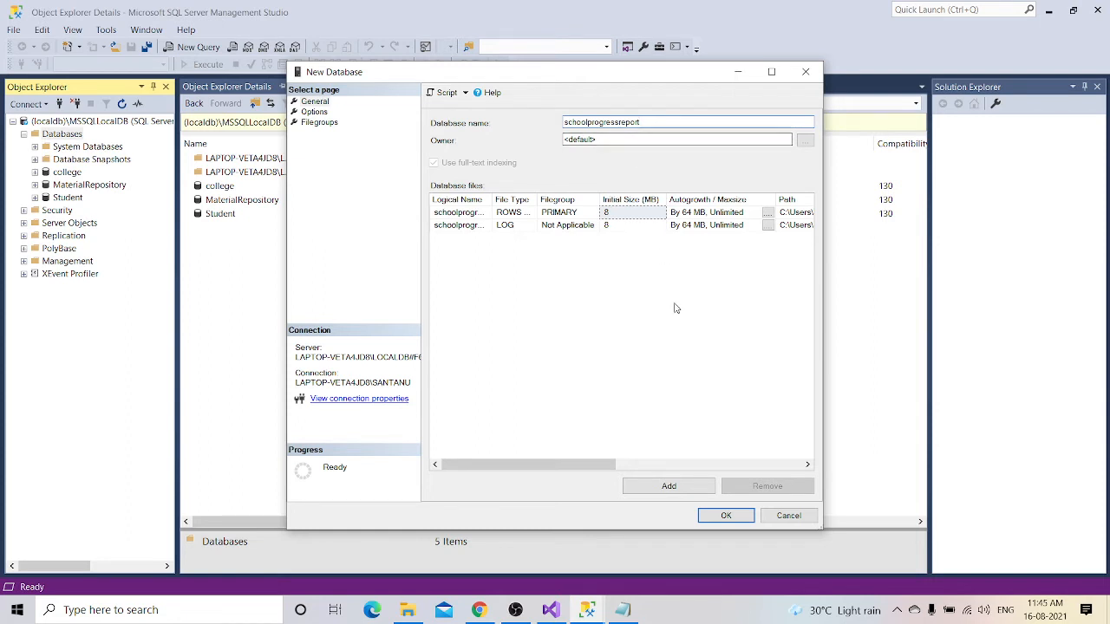
pyautogui.click(705, 518)
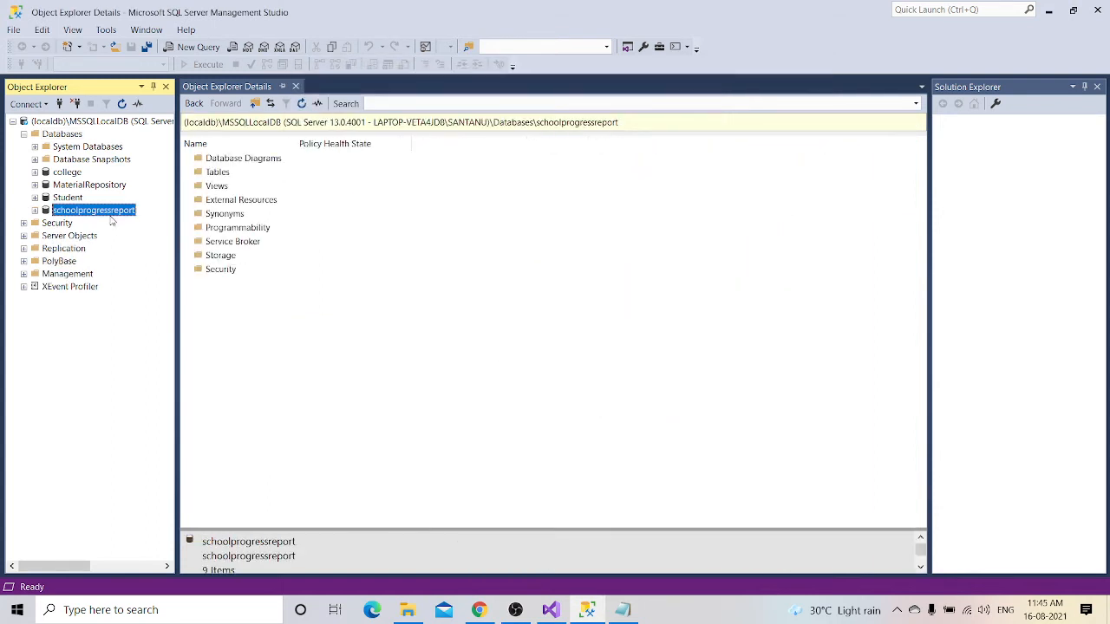
pyautogui.rightClick(103, 213)
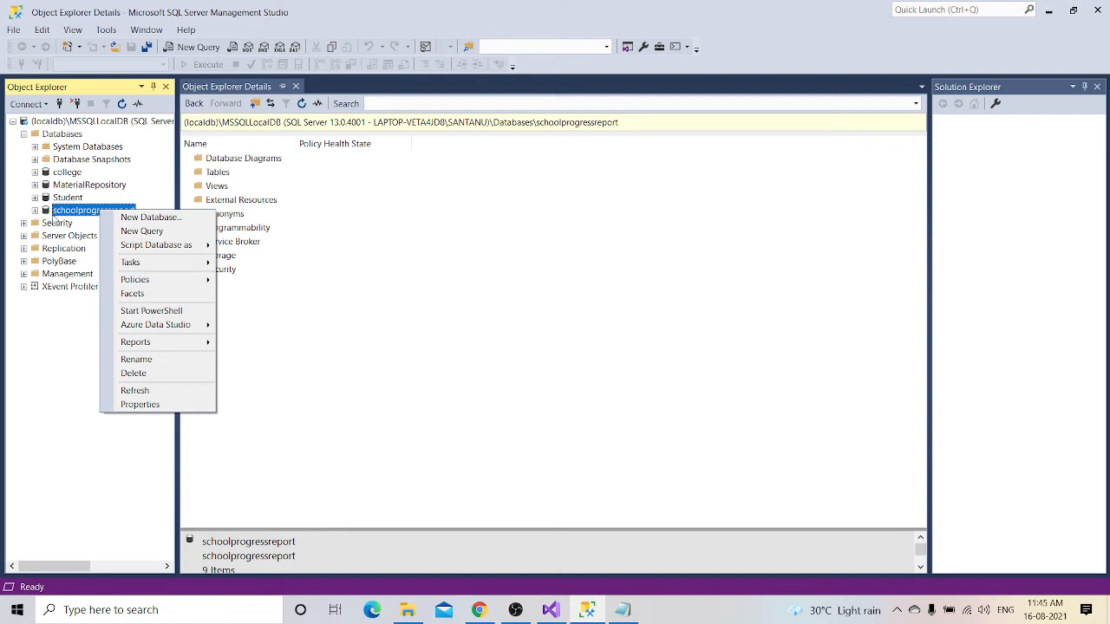
# - Expand the Tables folder of the schoolprogressreport database, and open the StudentMarks workbook from Downloads in Excel
pyautogui.click(46, 211)
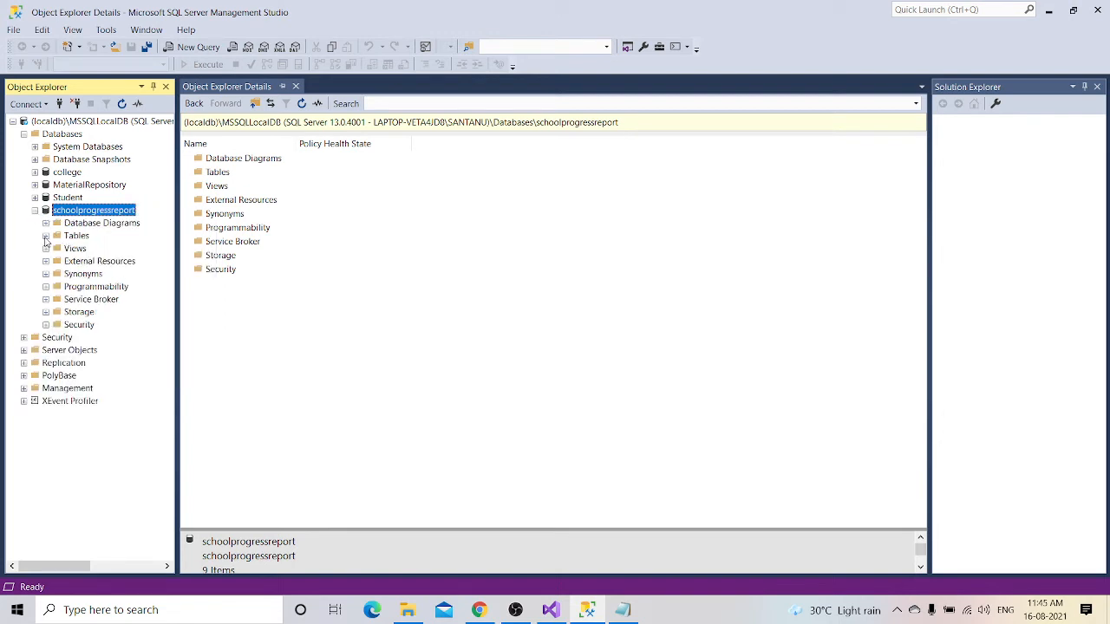
pyautogui.click(46, 236)
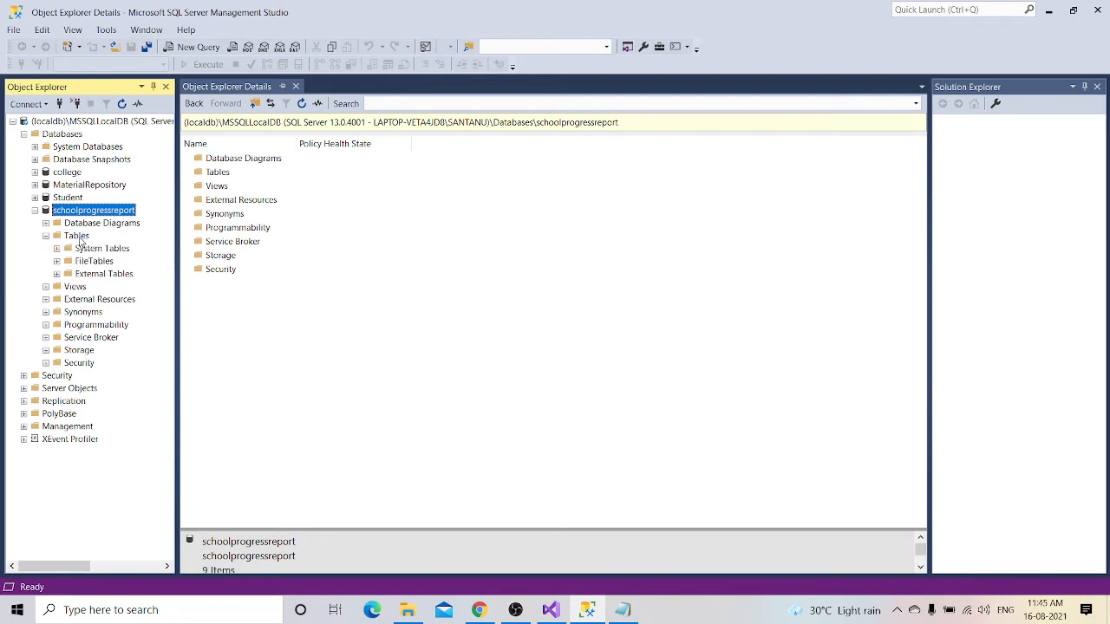
pyautogui.click(407, 610)
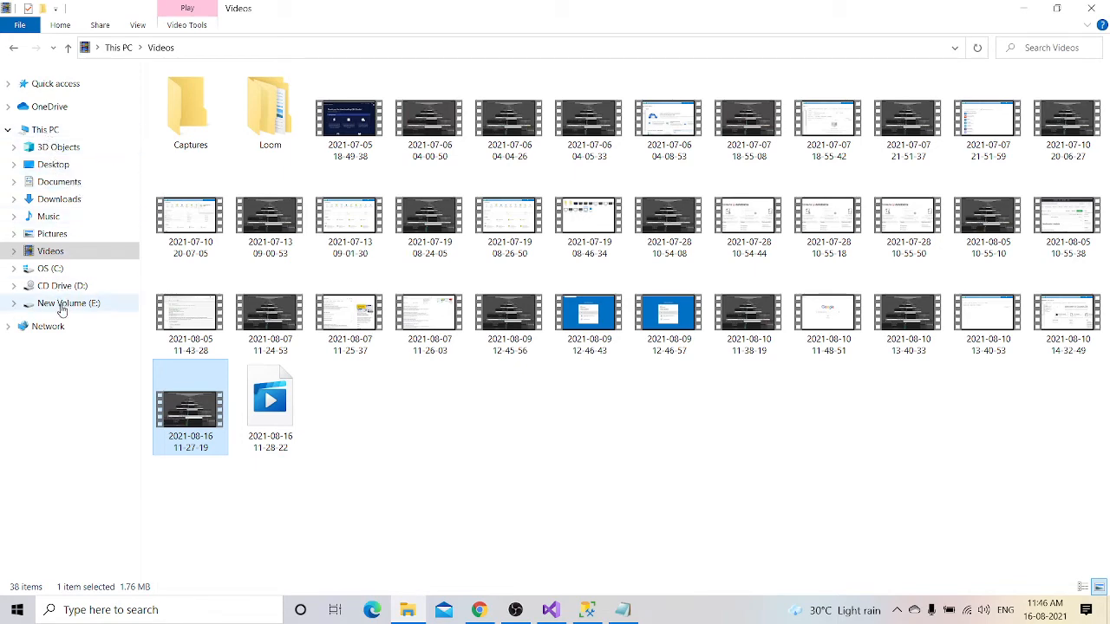
pyautogui.click(45, 203)
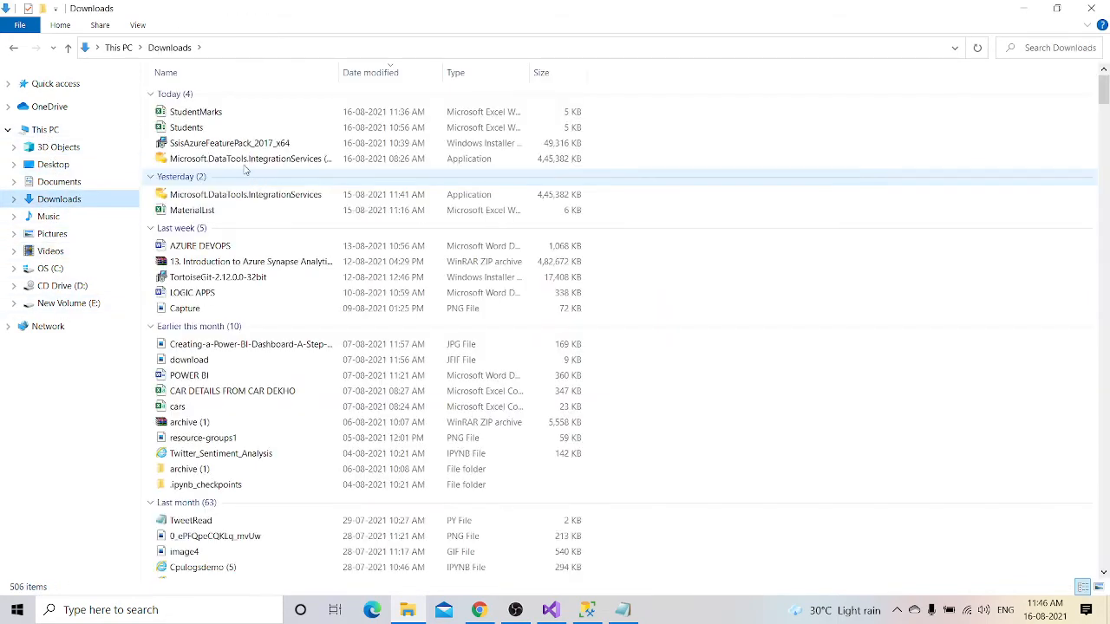
pyautogui.click(218, 116)
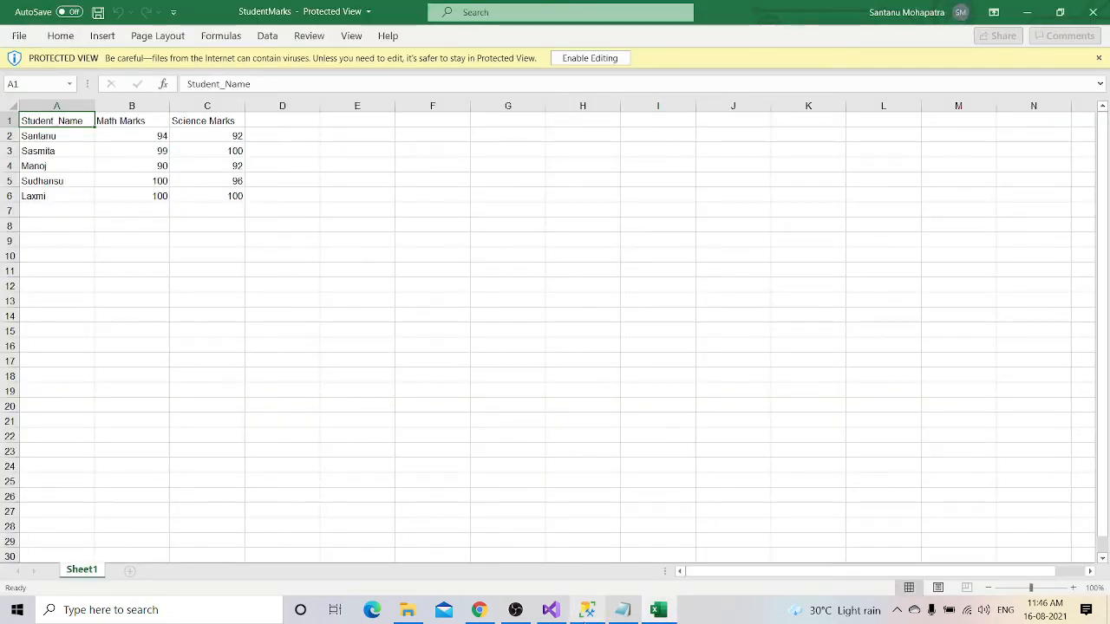
# - Switch back to SQL Server Management Studio and start designing a new table in the schoolprogressreport database
pyautogui.moveTo(587, 610)
pyautogui.click(546, 546)
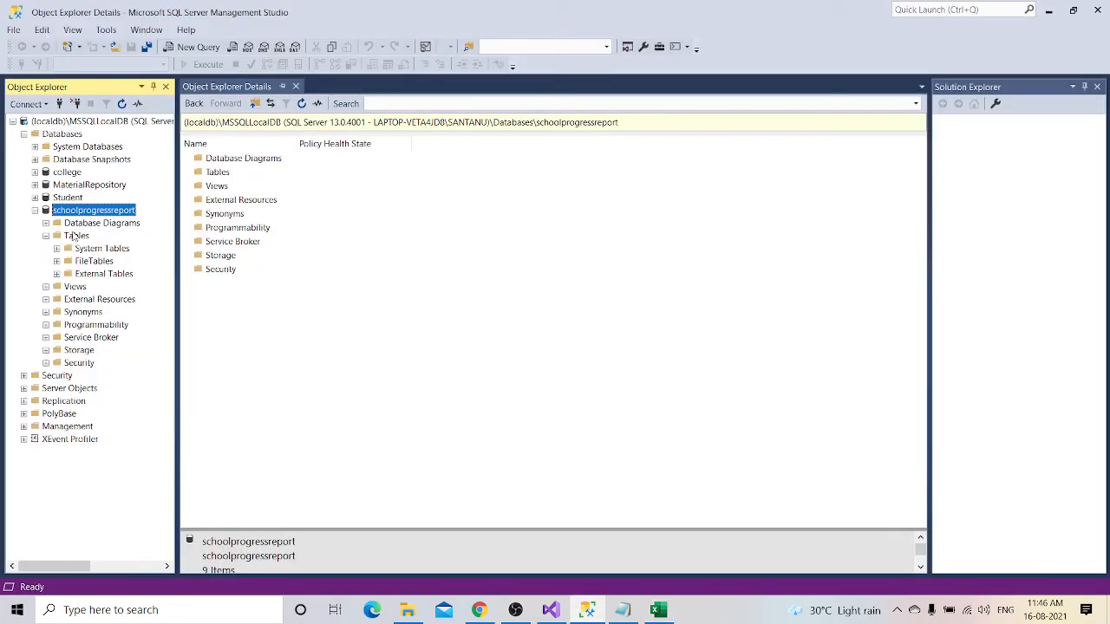
pyautogui.rightClick(77, 237)
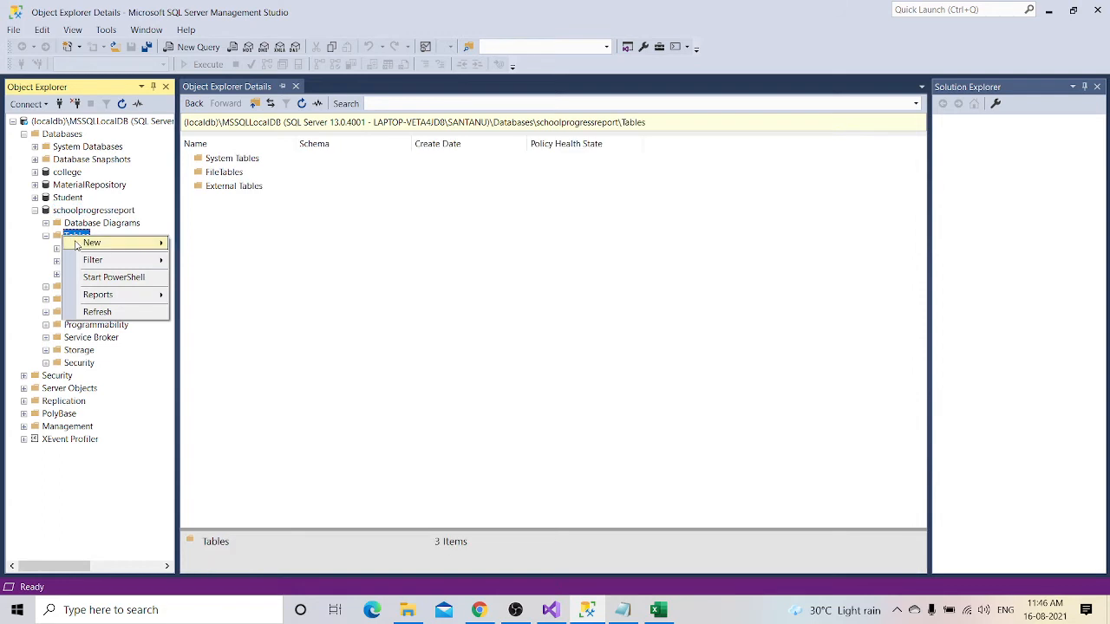
pyautogui.moveTo(76, 243)
pyautogui.click(181, 242)
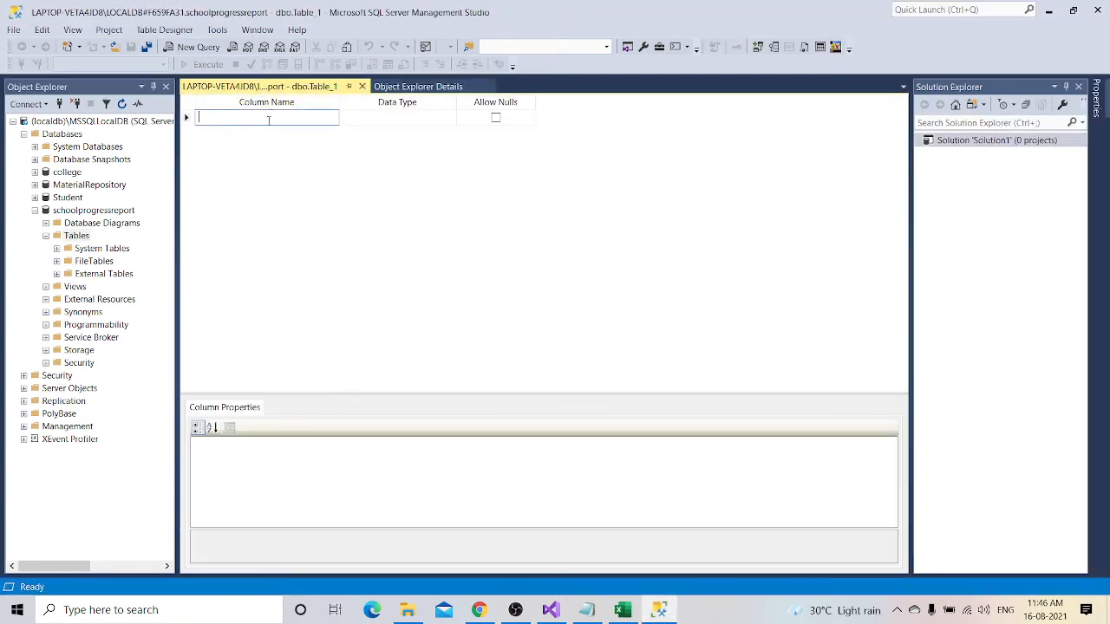
# - Check the headers in the StudentMarks workbook and add a table column named Student_Name with data type nvarchar(MAX)
pyautogui.click(638, 614)
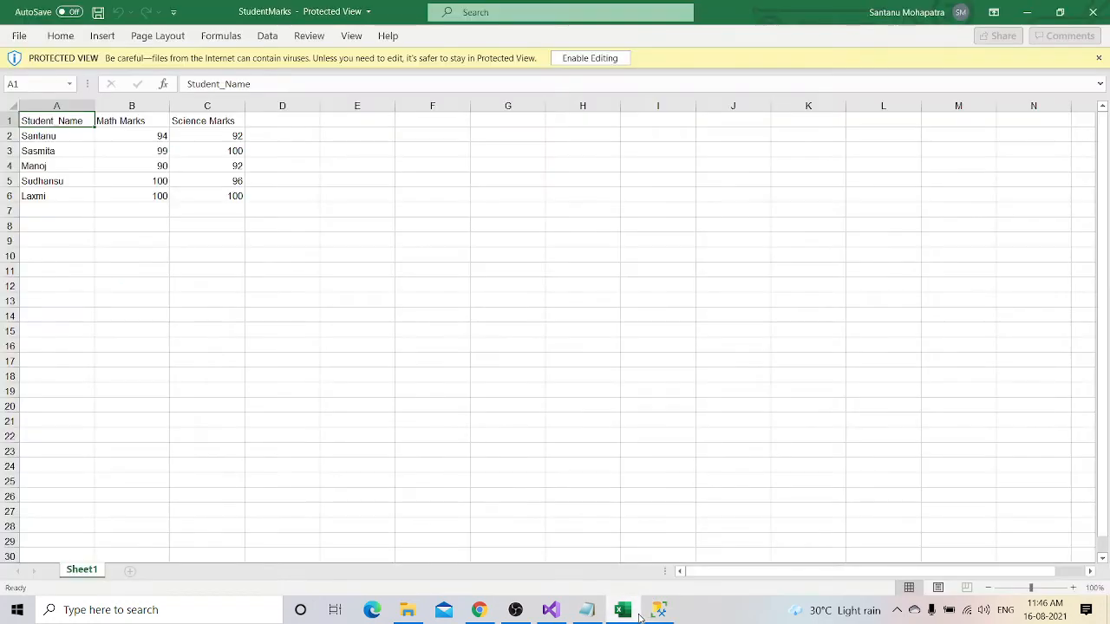
pyautogui.click(659, 610)
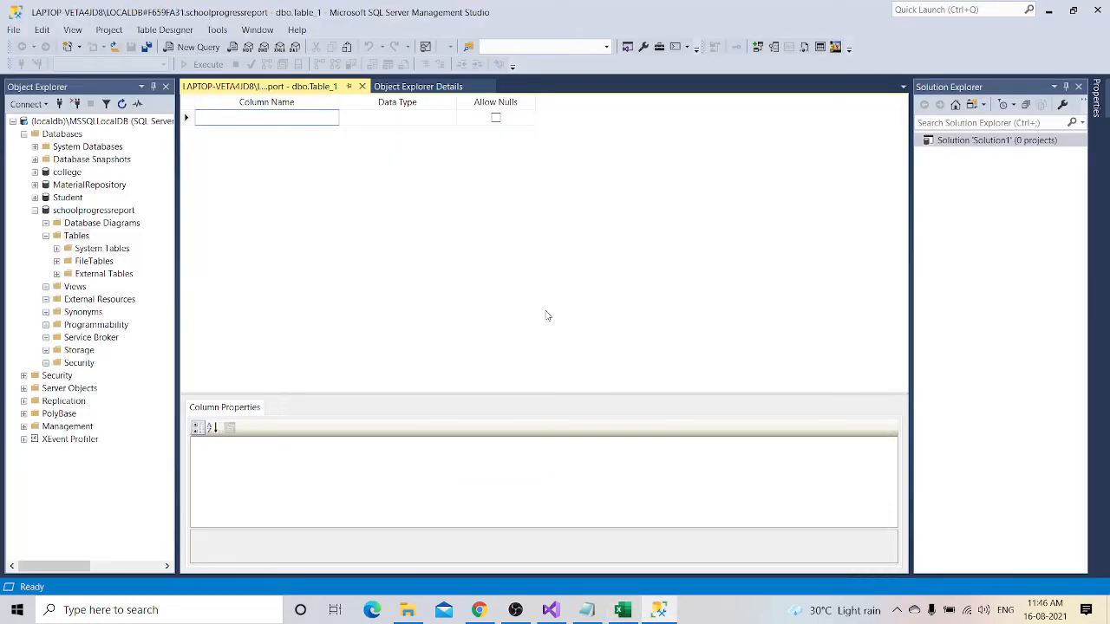
pyautogui.write('Student_Name')
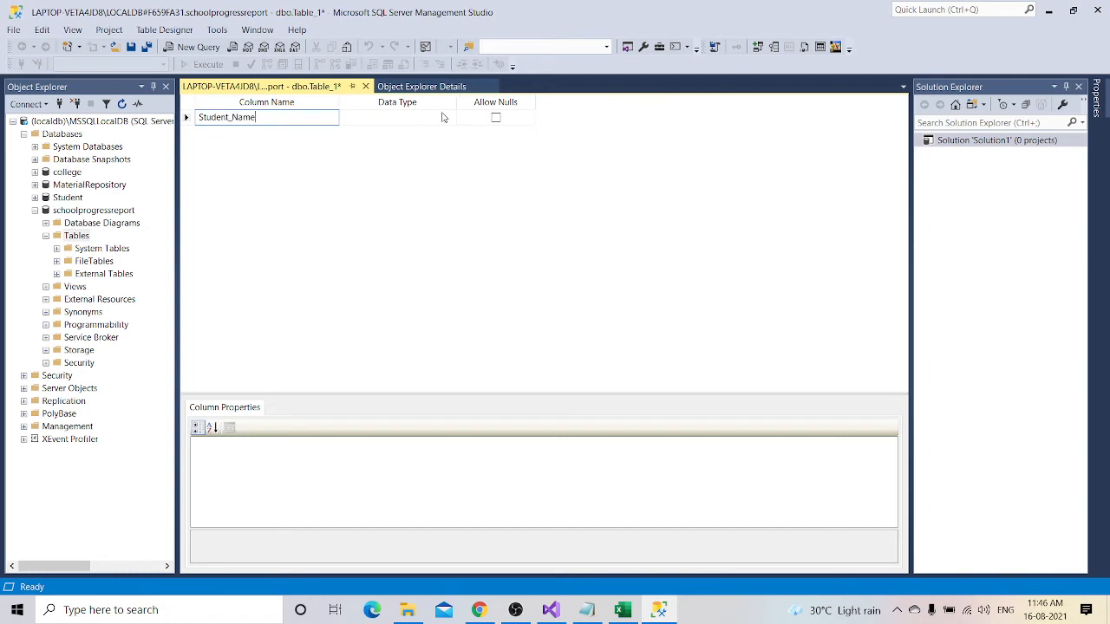
pyautogui.click(382, 122)
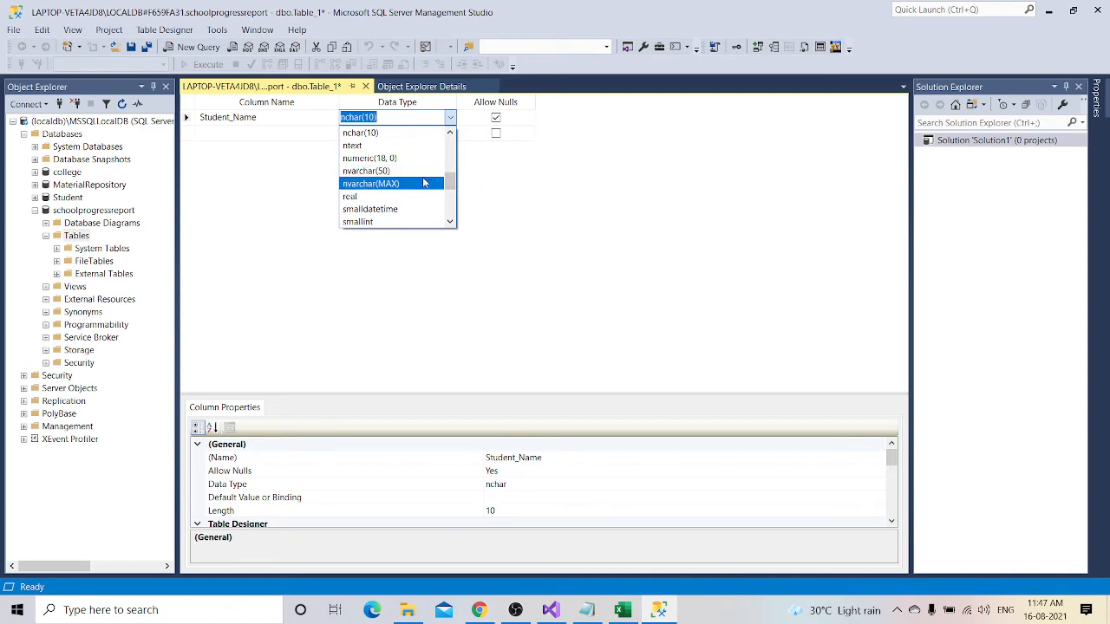
pyautogui.click(426, 183)
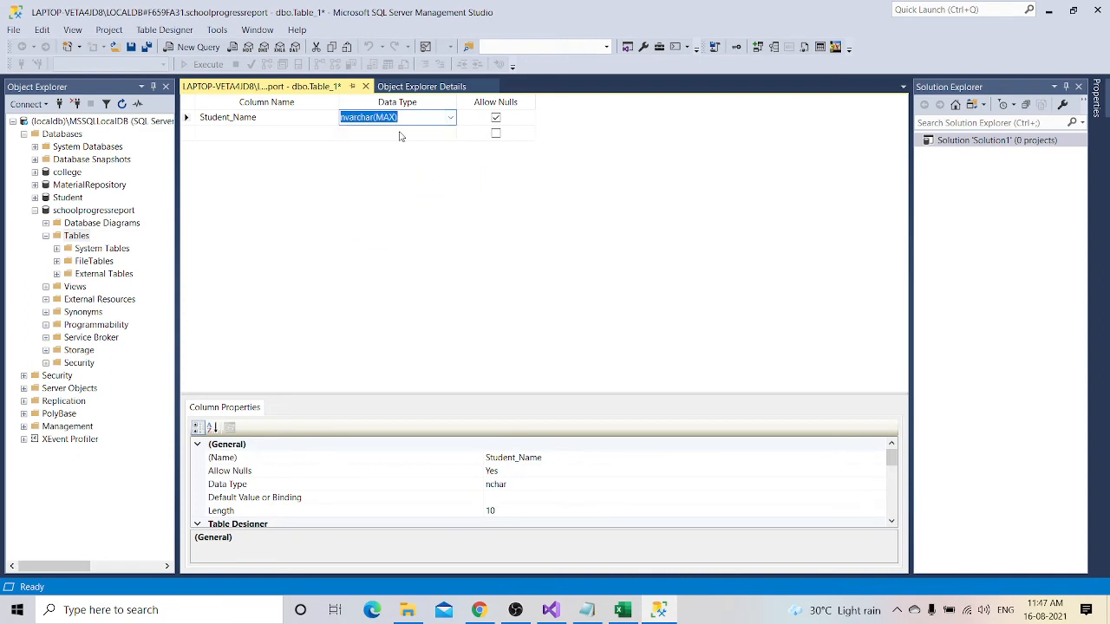
# - Add a second column named Math Marks, spelled like the StudentMarks workbook header, with data type float
pyautogui.click(250, 132)
pyautogui.write('Math_Marks')
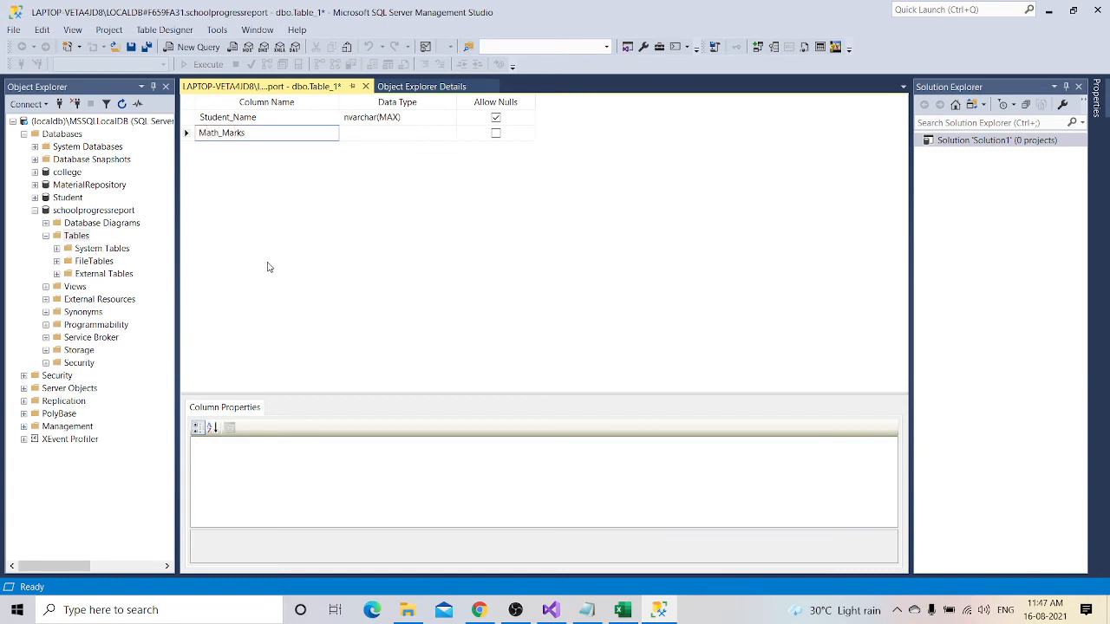
pyautogui.click(630, 614)
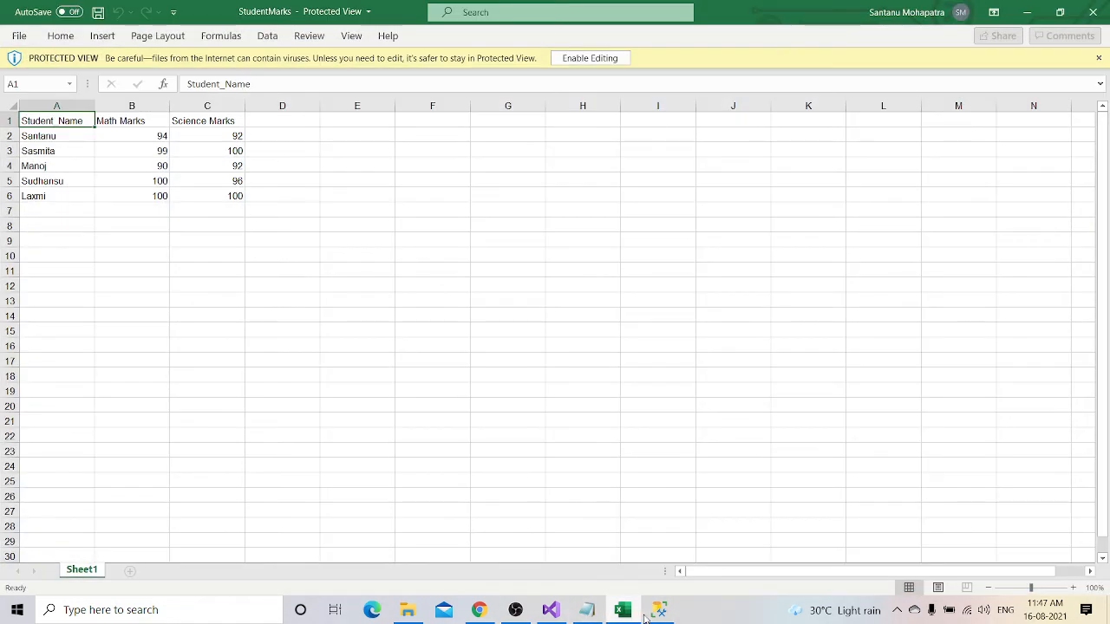
pyautogui.moveTo(627, 605)
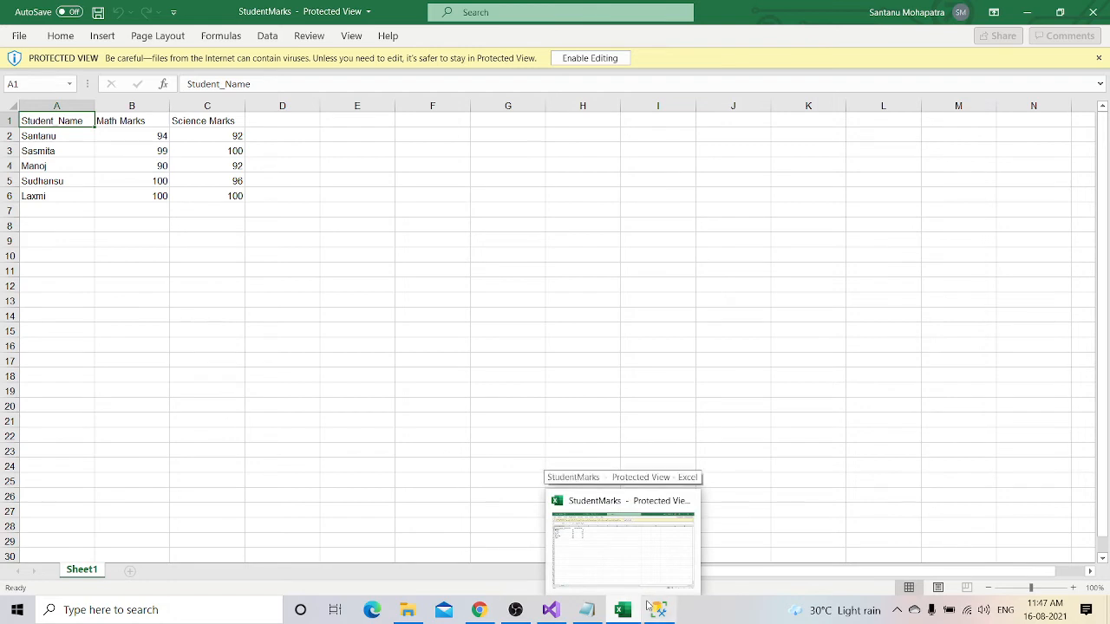
pyautogui.click(659, 610)
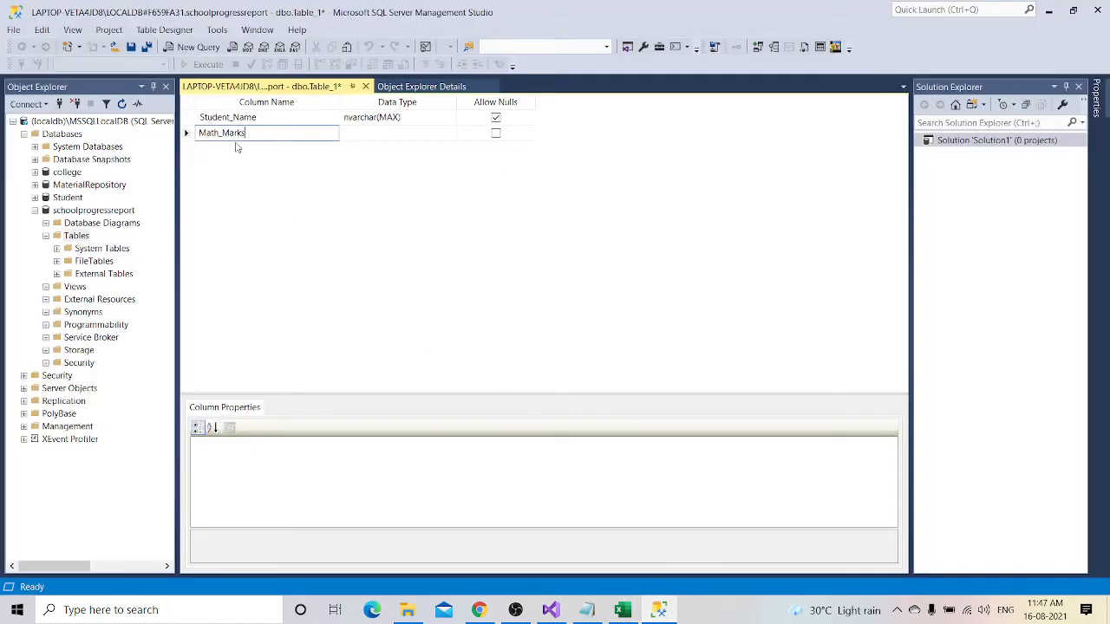
pyautogui.press('BackSpace')
pyautogui.click(389, 136)
pyautogui.click(450, 132)
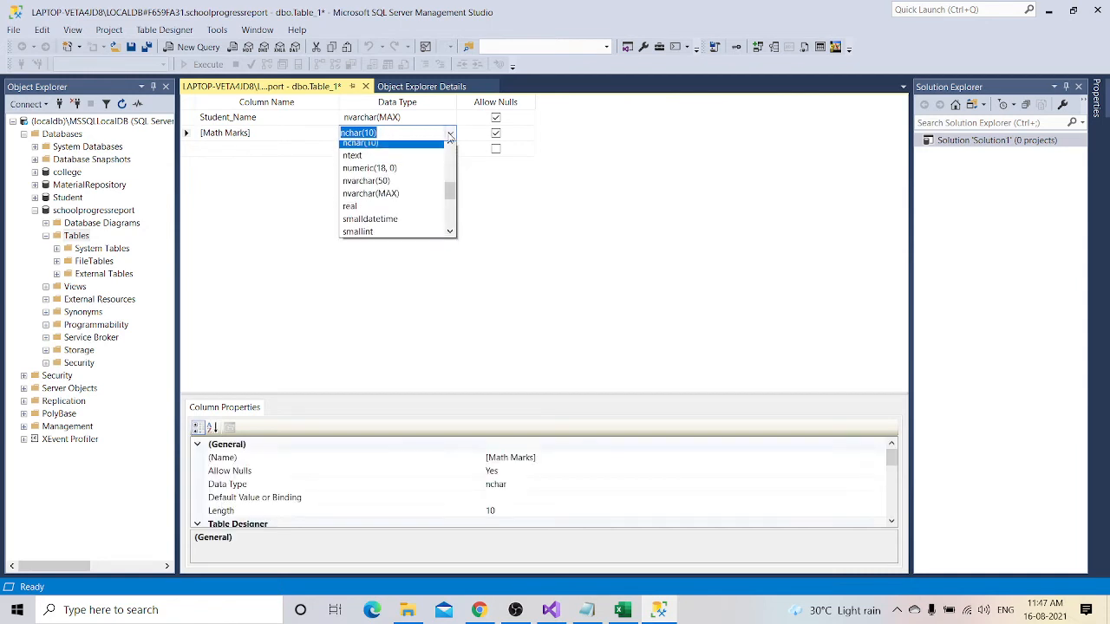
pyautogui.moveTo(455, 201)
pyautogui.mouseDown()
pyautogui.moveTo(453, 163)
pyautogui.moveTo(452, 179)
pyautogui.mouseUp()
pyautogui.click(412, 187)
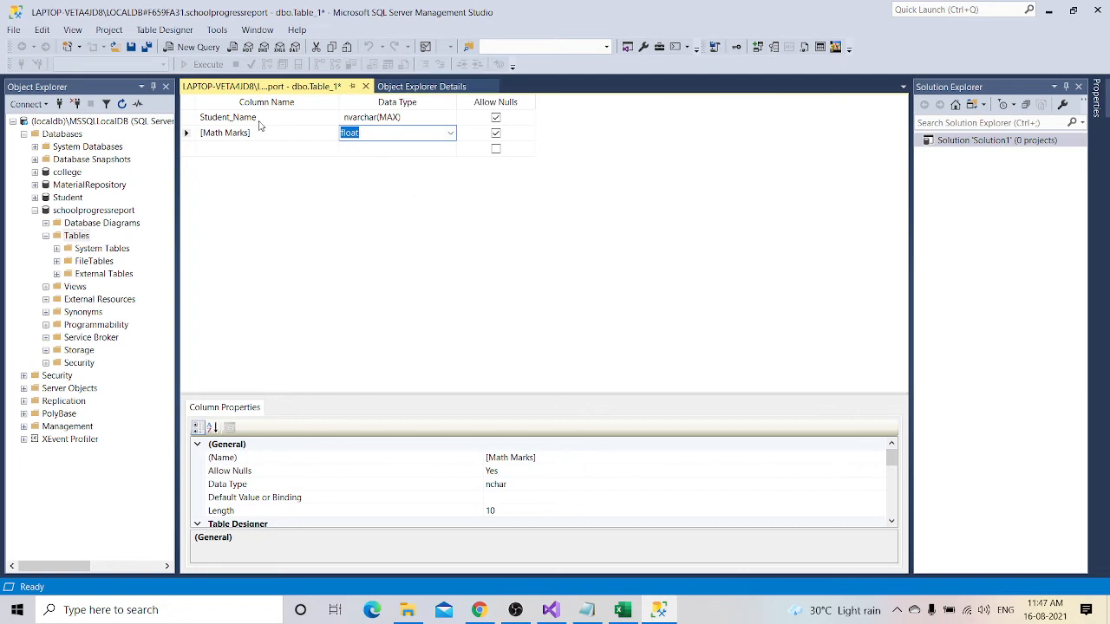
# - Try to remove the square brackets from the Math Marks column name
pyautogui.click(233, 139)
pyautogui.click(235, 148)
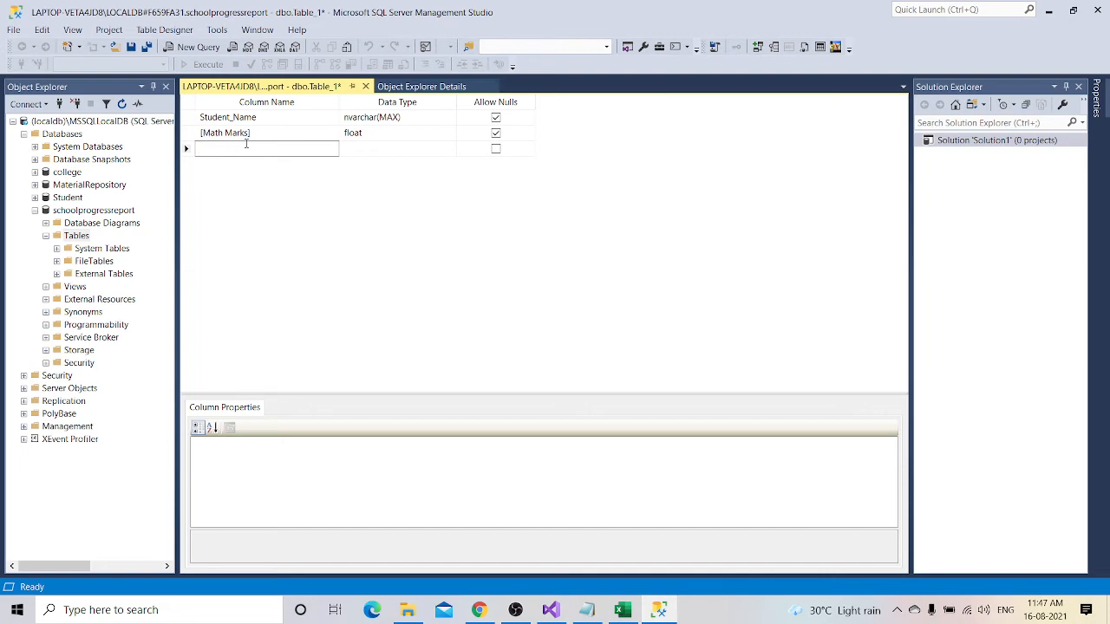
pyautogui.click(256, 136)
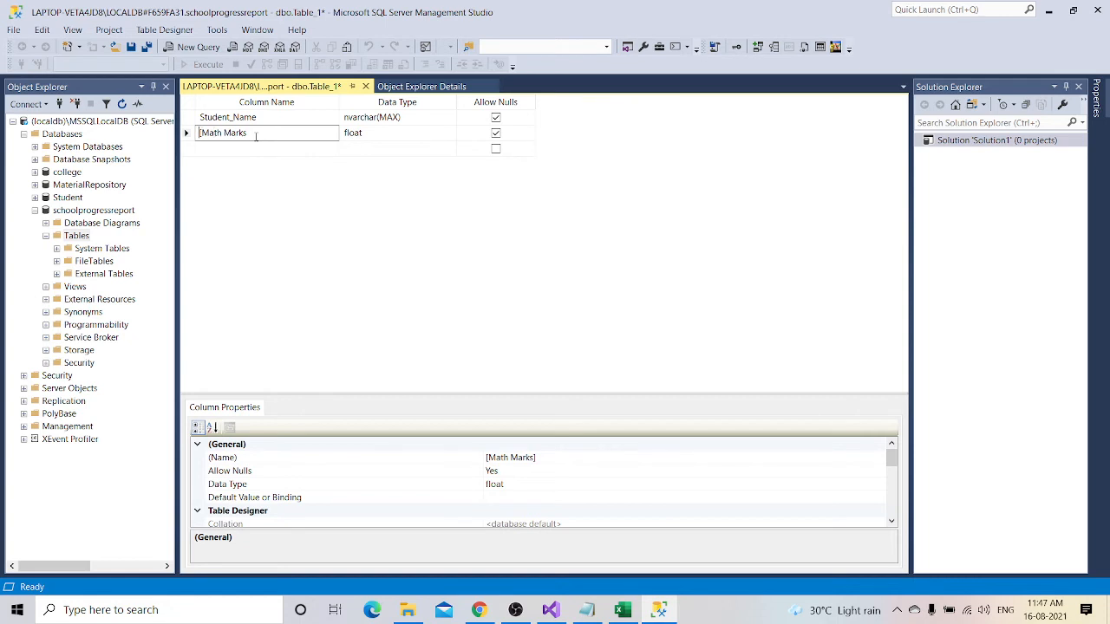
pyautogui.press('Delete')
# - Add a third column named Science Marks with data type float
pyautogui.click(265, 150)
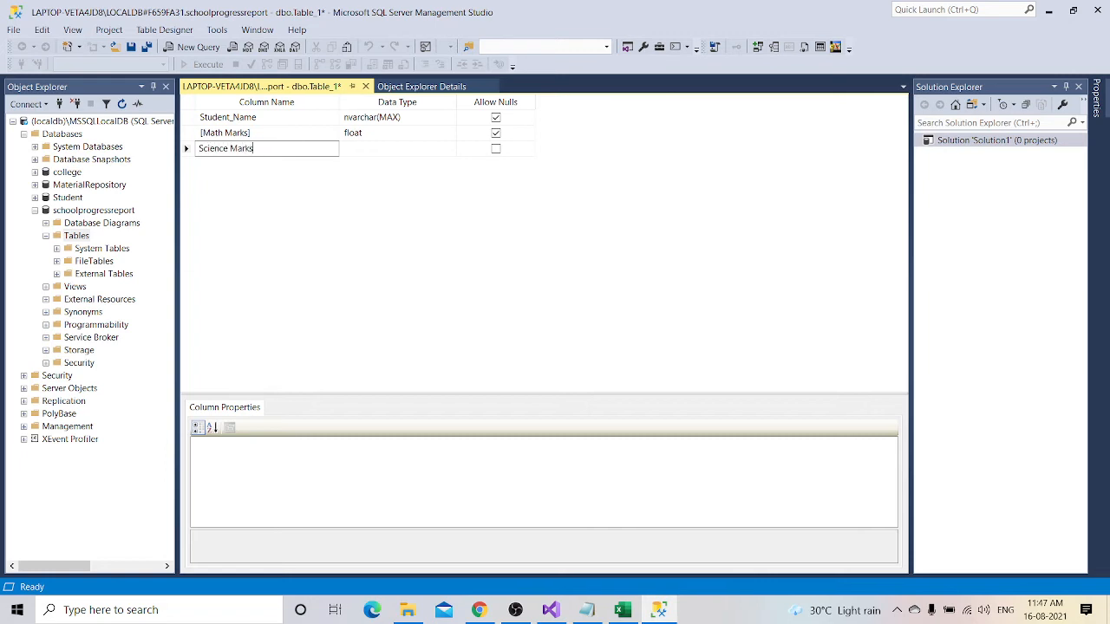
pyautogui.click(359, 148)
pyautogui.click(451, 150)
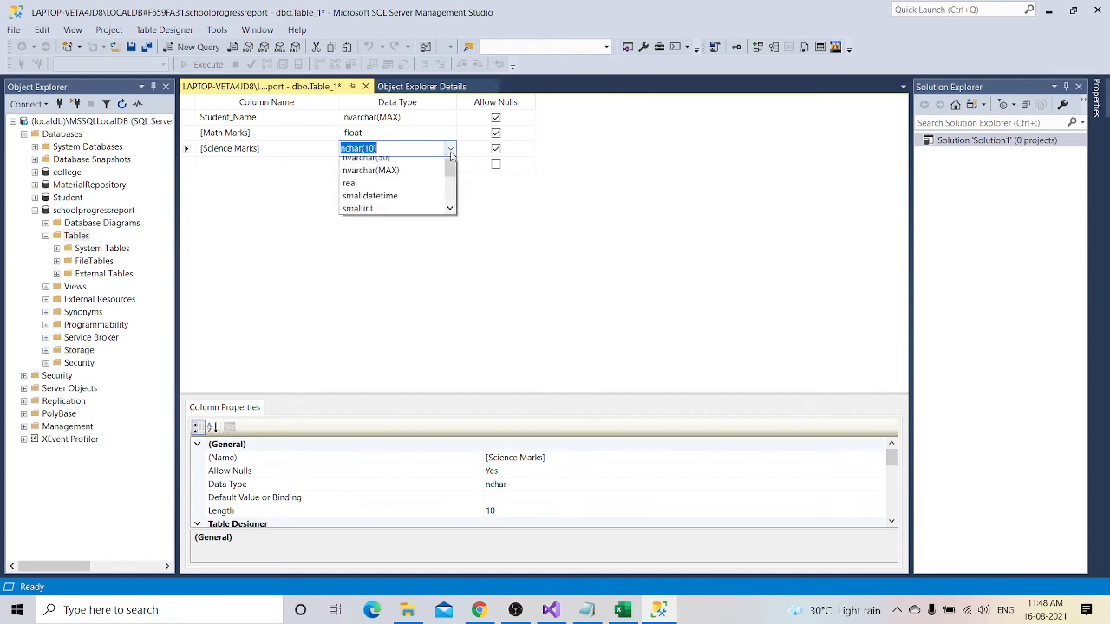
pyautogui.moveTo(452, 212); pyautogui.dragTo(451, 184)
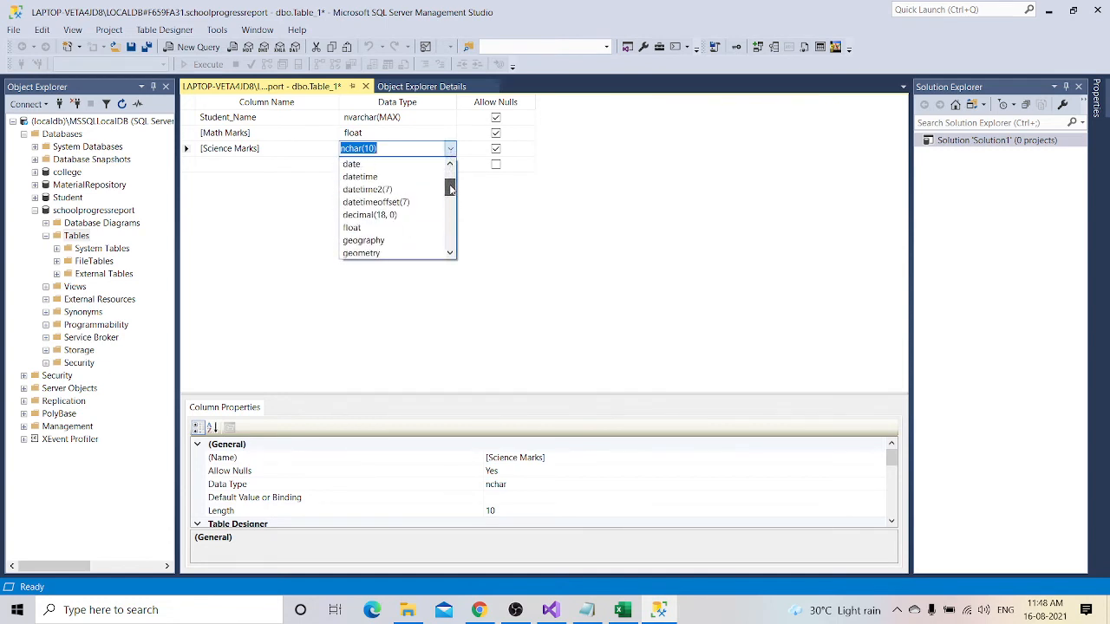
pyautogui.click(387, 228)
pyautogui.click(280, 170)
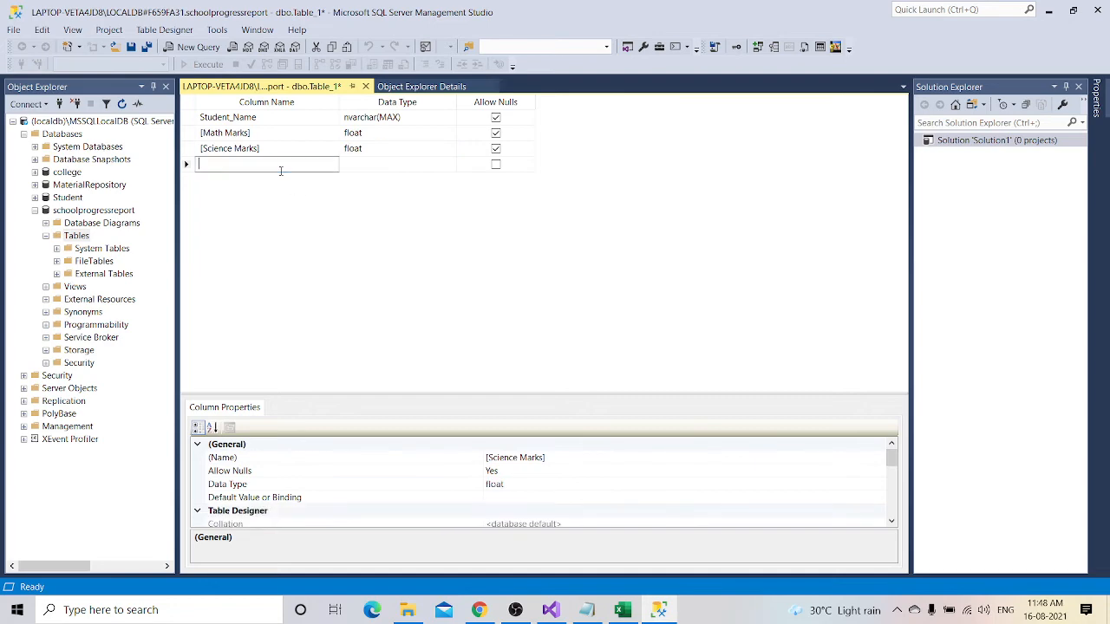
# - Switch to Visual Studio, close the Properties window, and check the derived column's name and data type in the Derived Column transformation
pyautogui.click(549, 611)
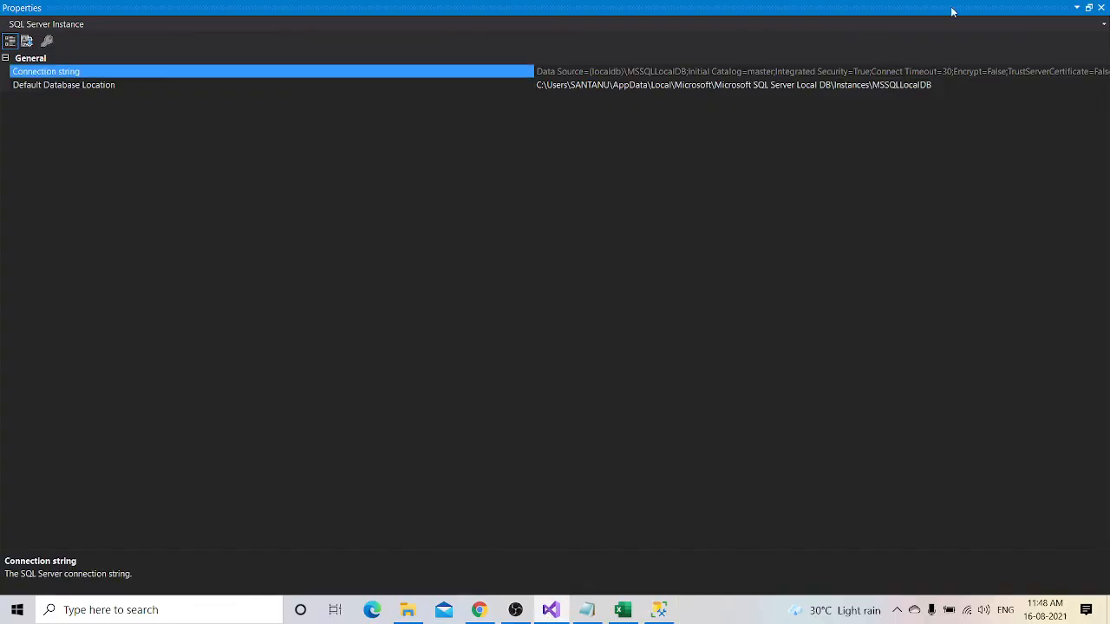
pyautogui.click(1101, 7)
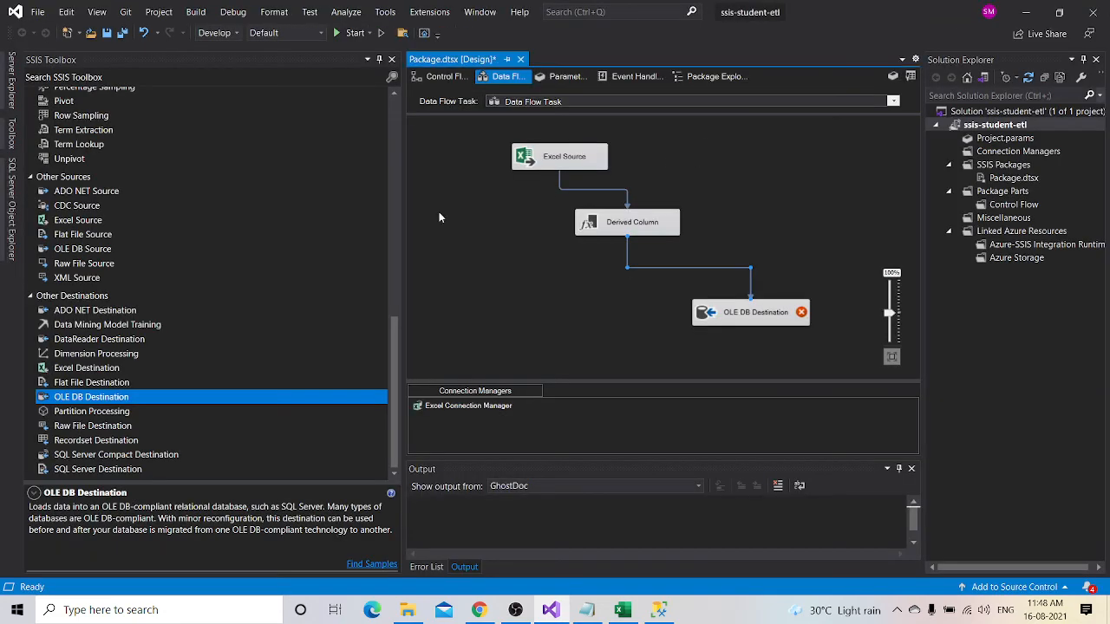
pyautogui.click(599, 223)
pyautogui.doubleClick(598, 223)
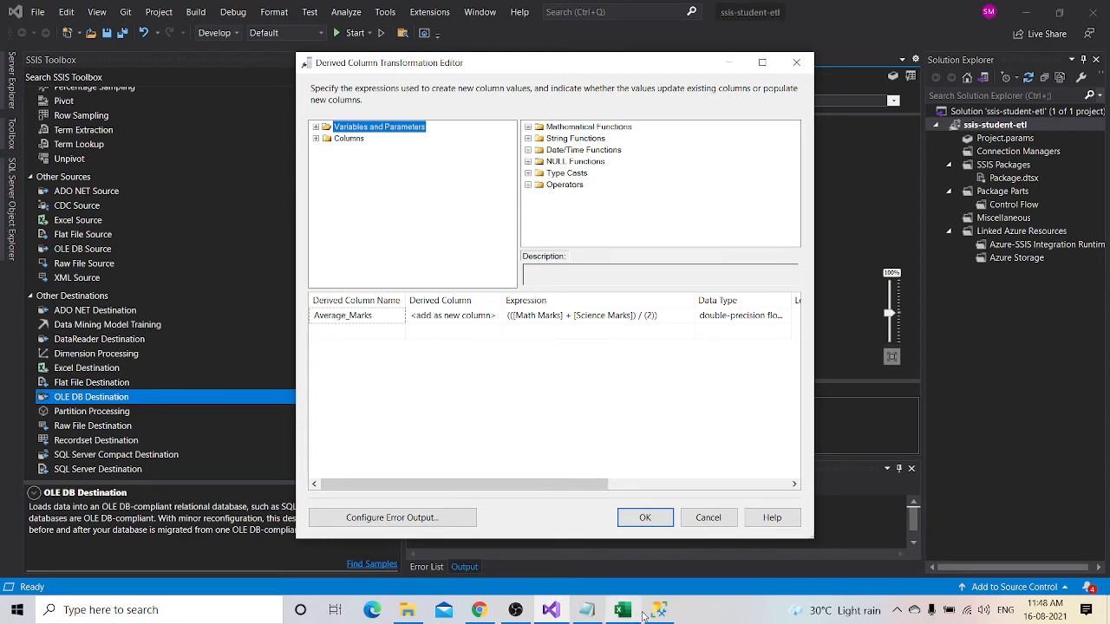
pyautogui.click(651, 518)
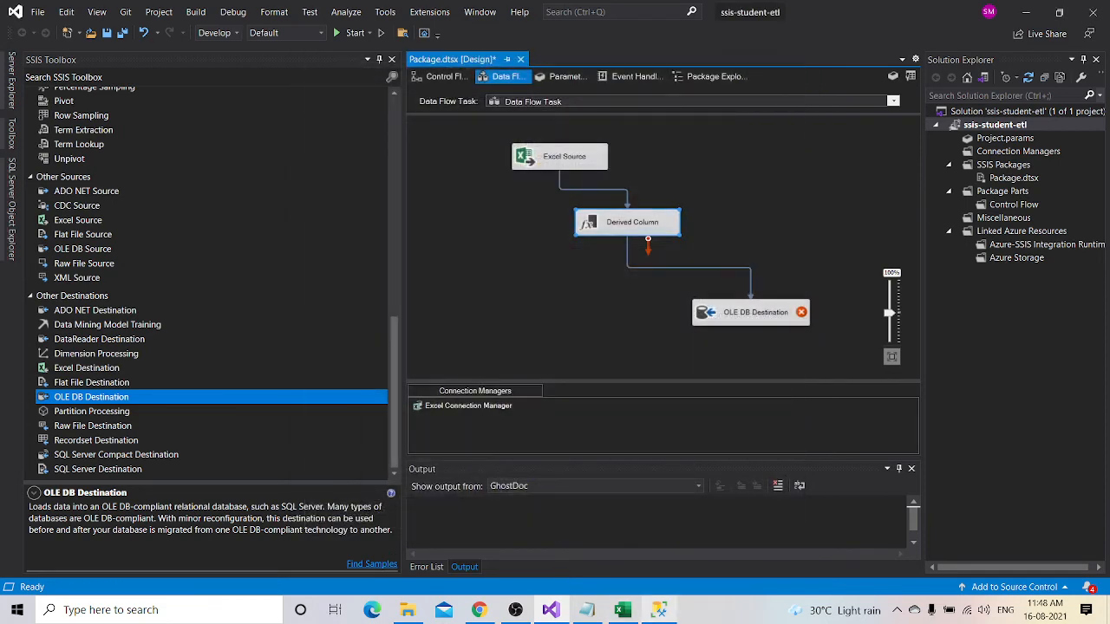
# - Return to the table design in SQL Server Management Studio and add a fourth column named Average_Marks with data type float
pyautogui.click(659, 611)
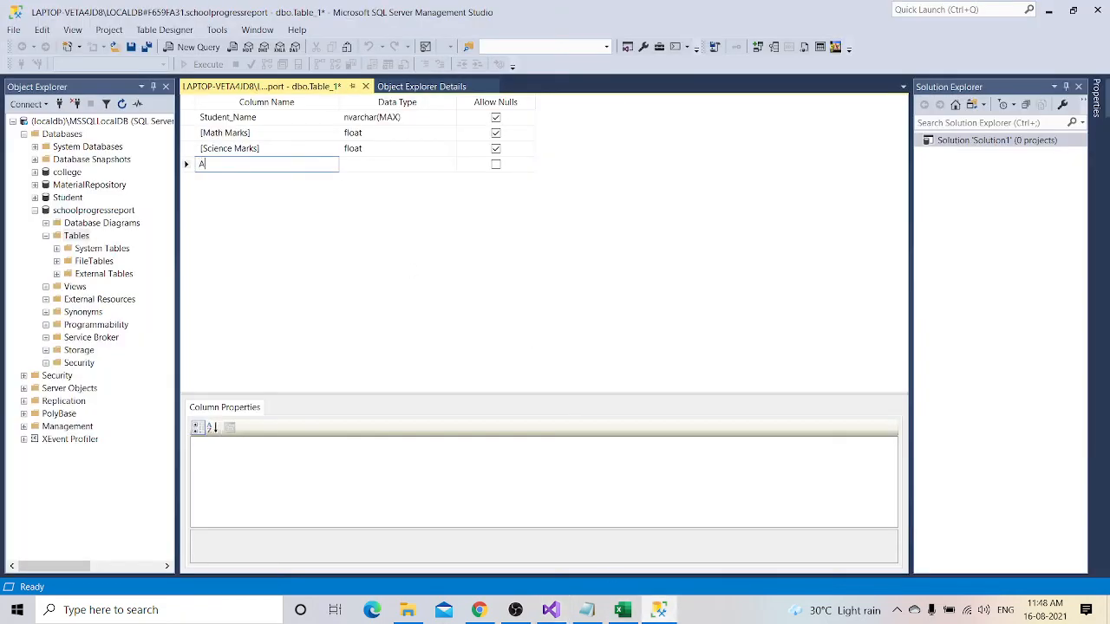
pyautogui.write('Average_Marks')
pyautogui.click(419, 164)
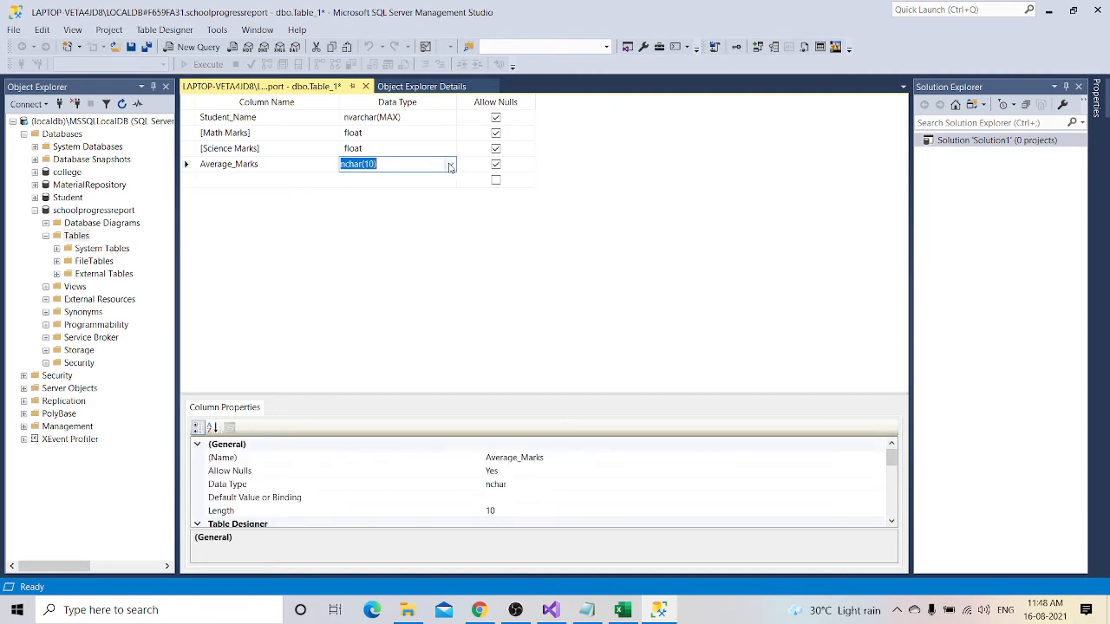
pyautogui.click(450, 164)
pyautogui.scroll(1, 451, 220)
pyautogui.moveTo(450, 220); pyautogui.dragTo(443, 205)
pyautogui.click(409, 237)
# - Save the new table as marksprogress and refresh the Tables folder of the schoolprogressreport database
pyautogui.click(12, 31)
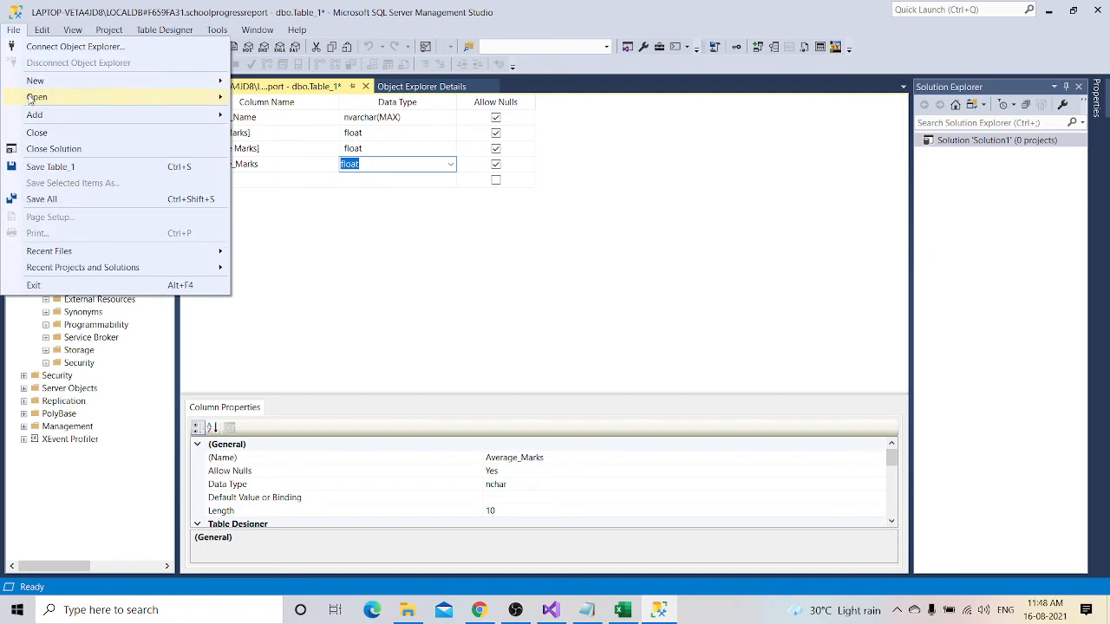
pyautogui.click(39, 167)
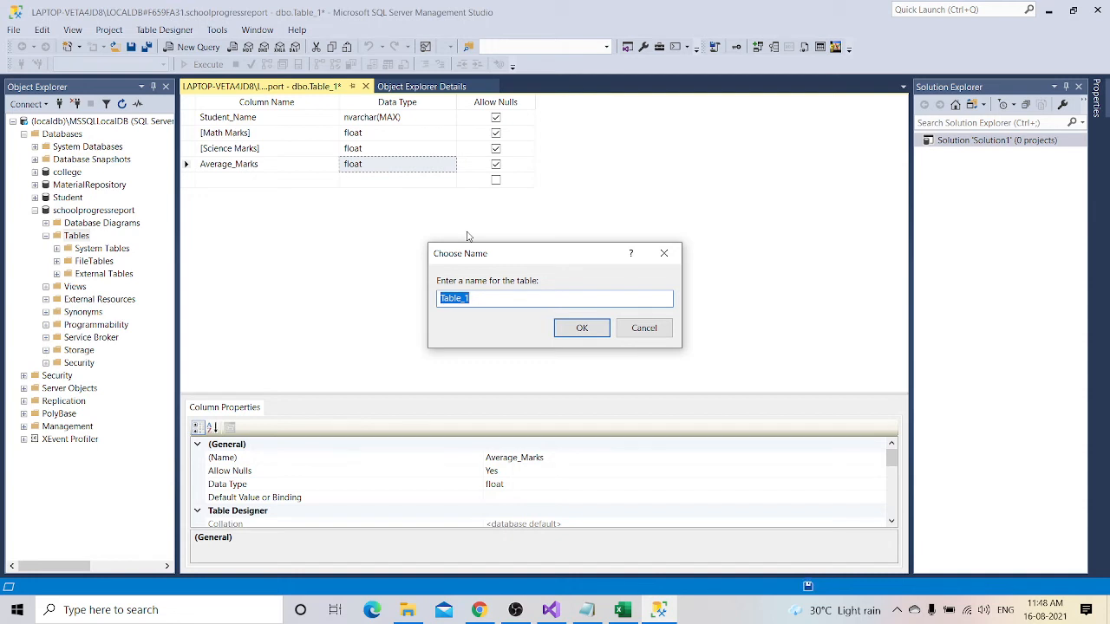
pyautogui.write('marksprogress')
pyautogui.click(575, 328)
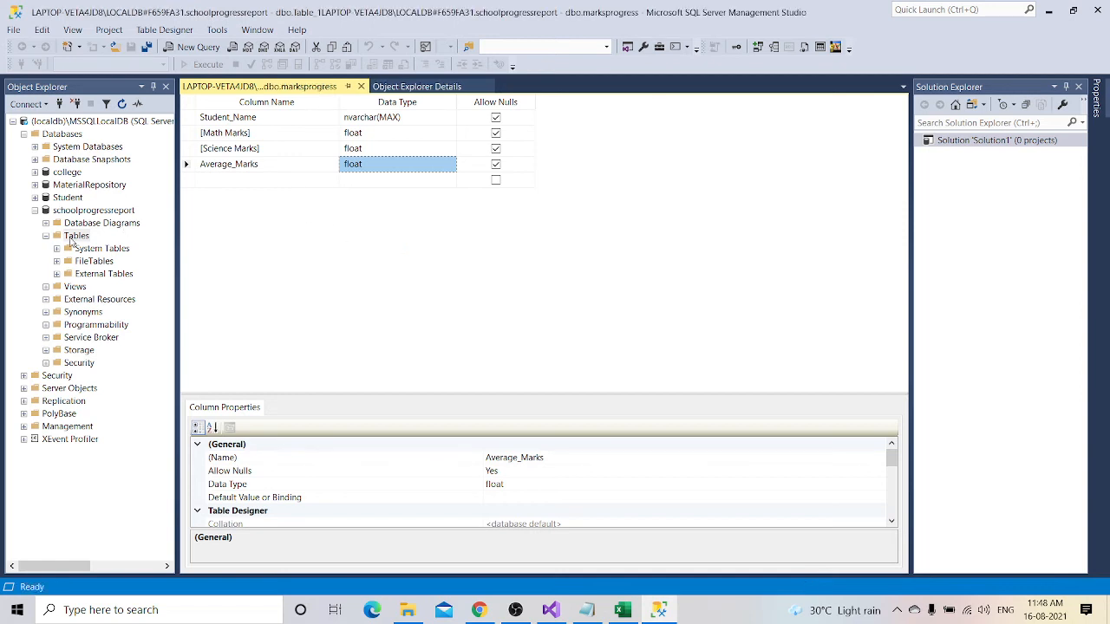
pyautogui.click(122, 104)
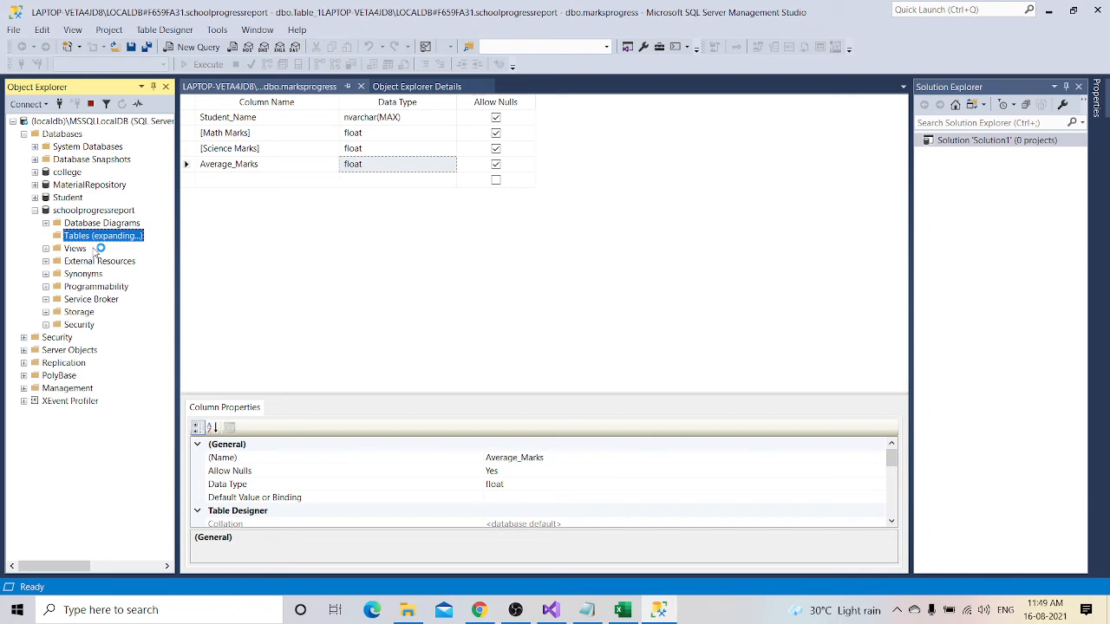
# - Look for the new marksprogress table under the Tables folder of the schoolprogressreport database
pyautogui.click(104, 296)
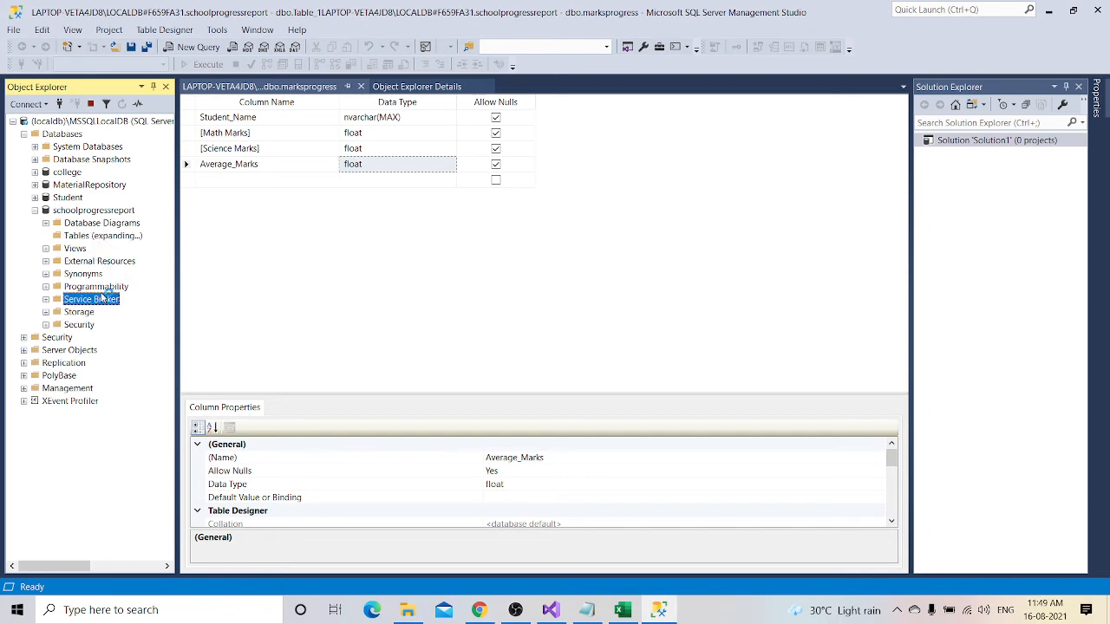
pyautogui.click(100, 287)
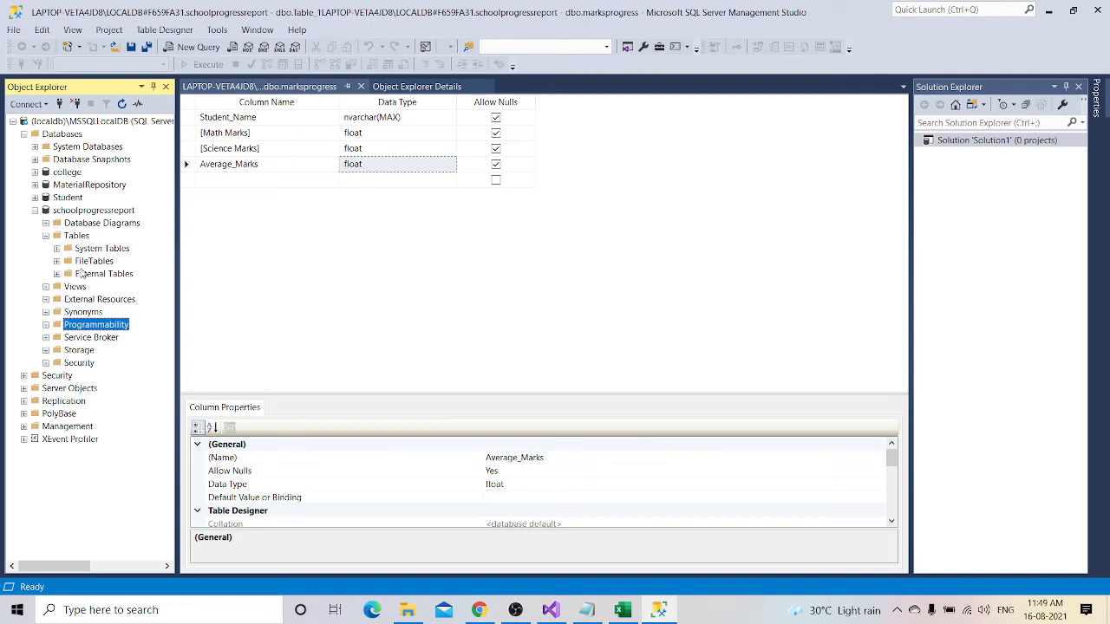
pyautogui.click(47, 239)
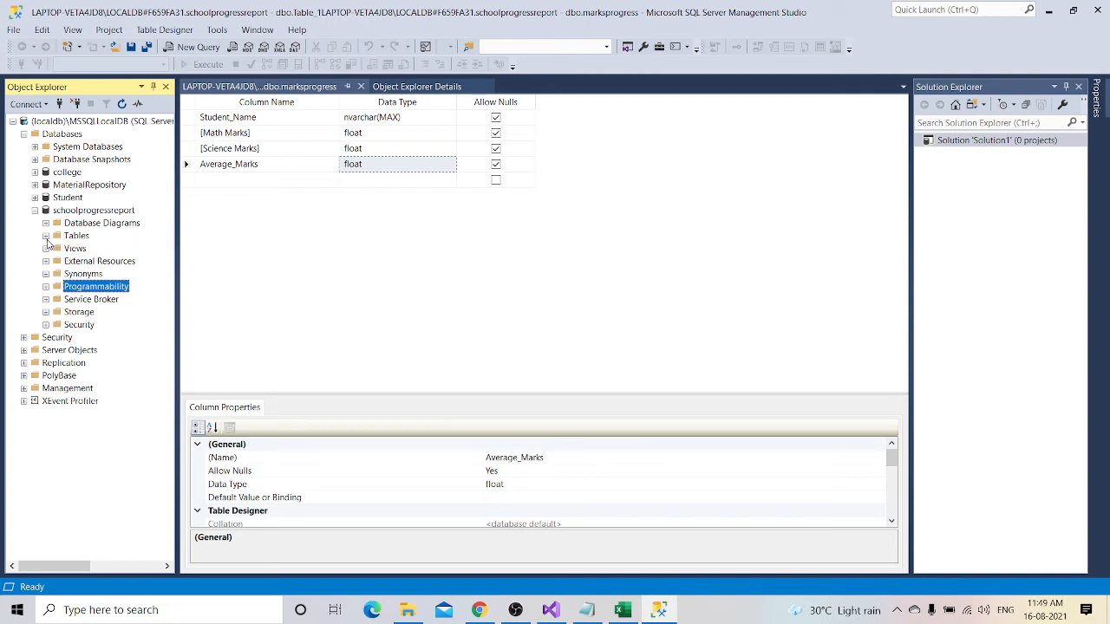
pyautogui.click(46, 237)
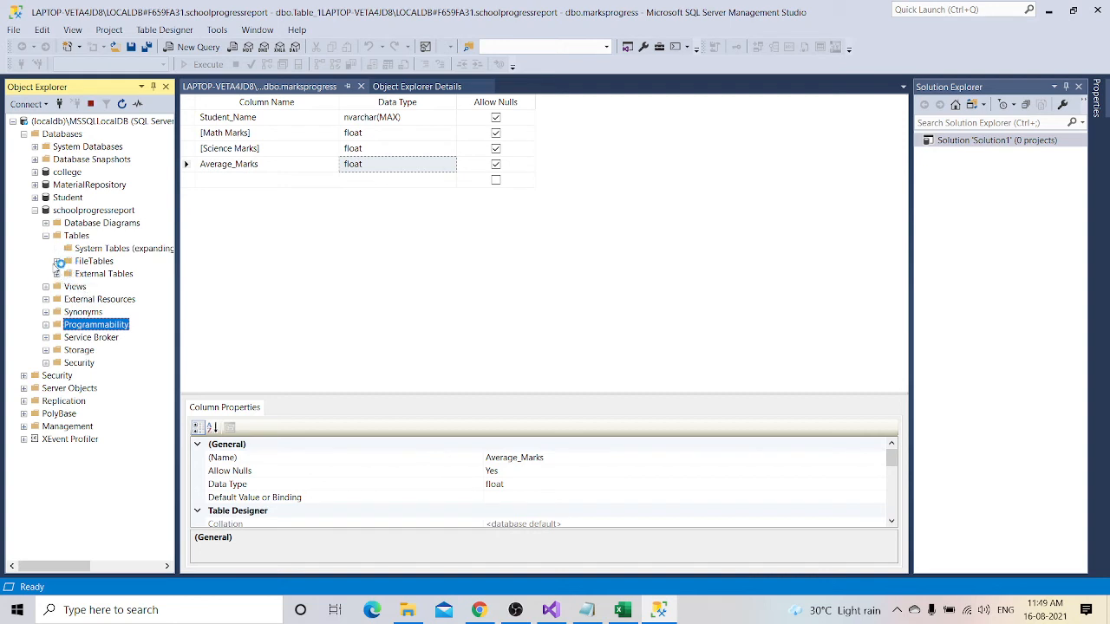
pyautogui.click(58, 261)
pyautogui.click(57, 274)
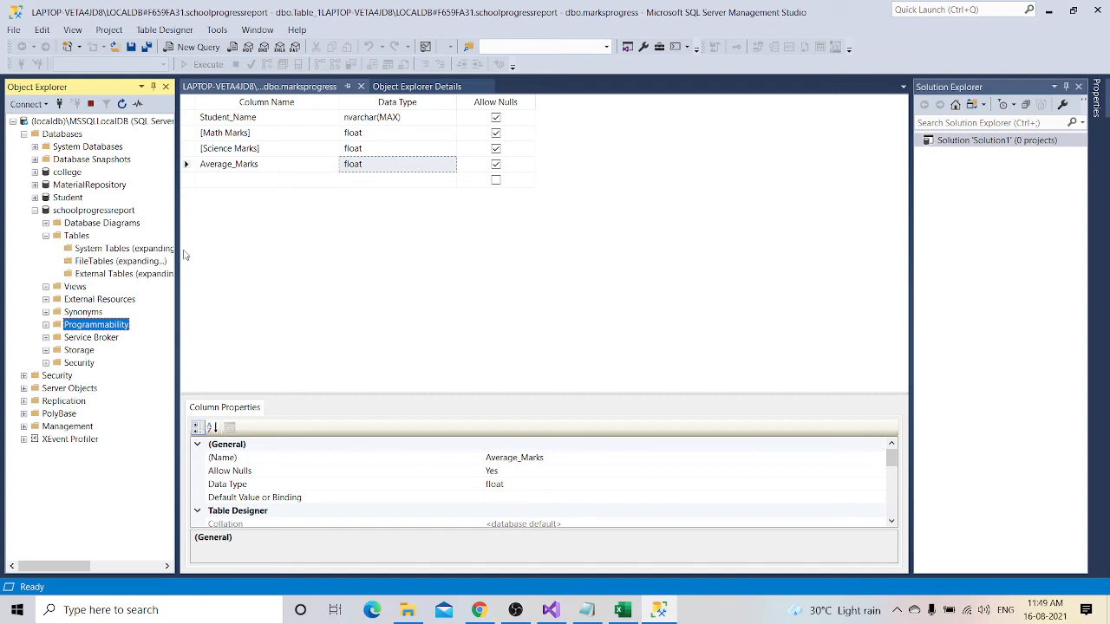
pyautogui.click(226, 249)
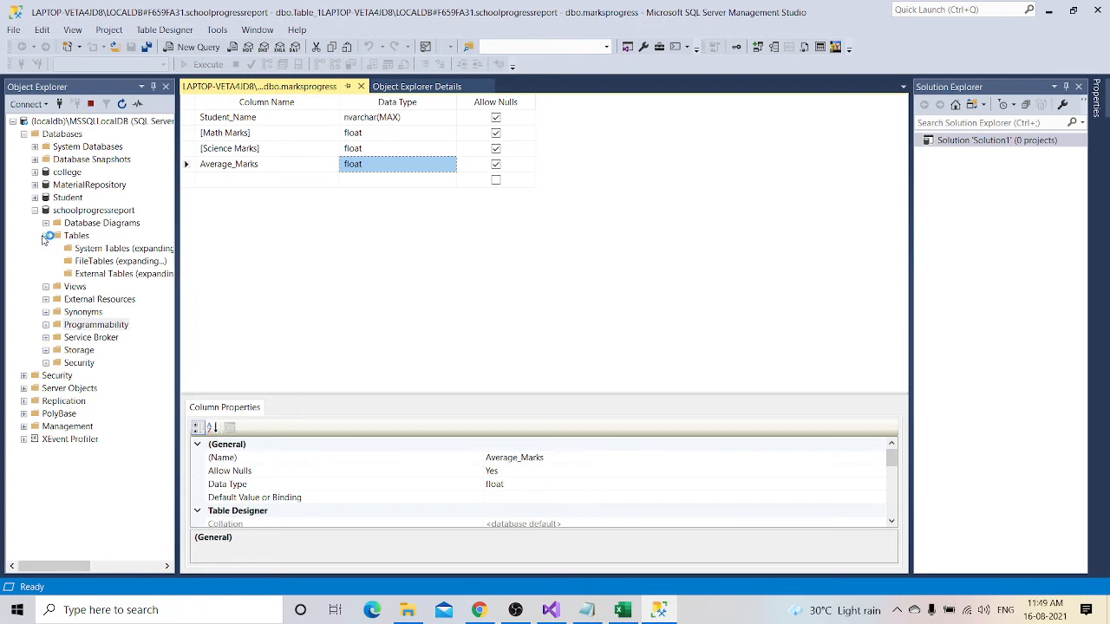
pyautogui.click(46, 236)
pyautogui.click(46, 236)
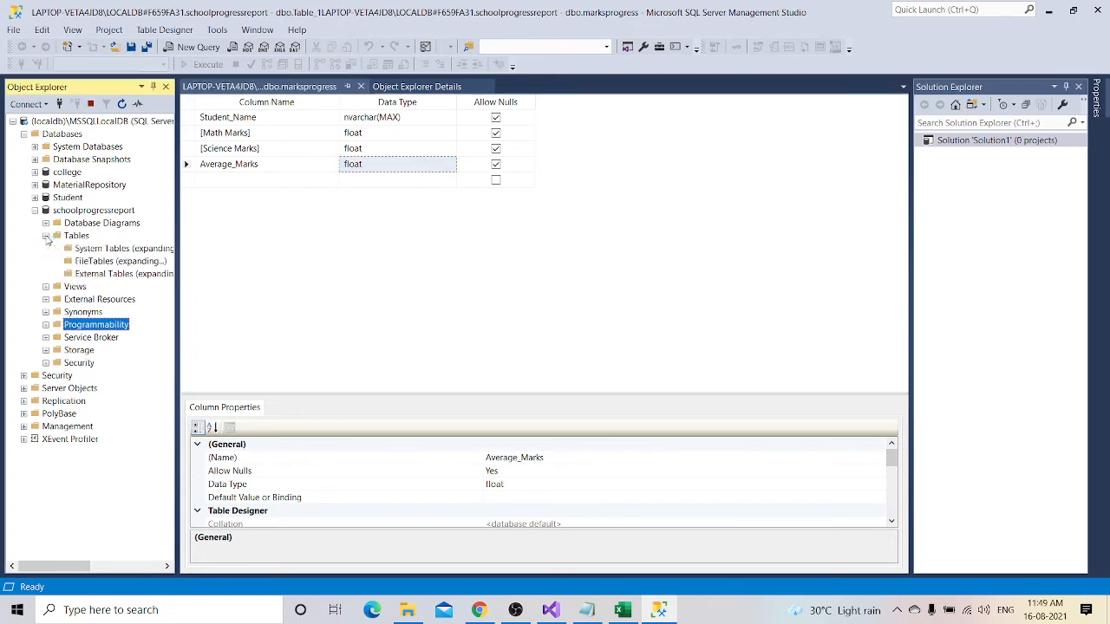
pyautogui.click(46, 236)
pyautogui.click(46, 236)
pyautogui.click(46, 236)
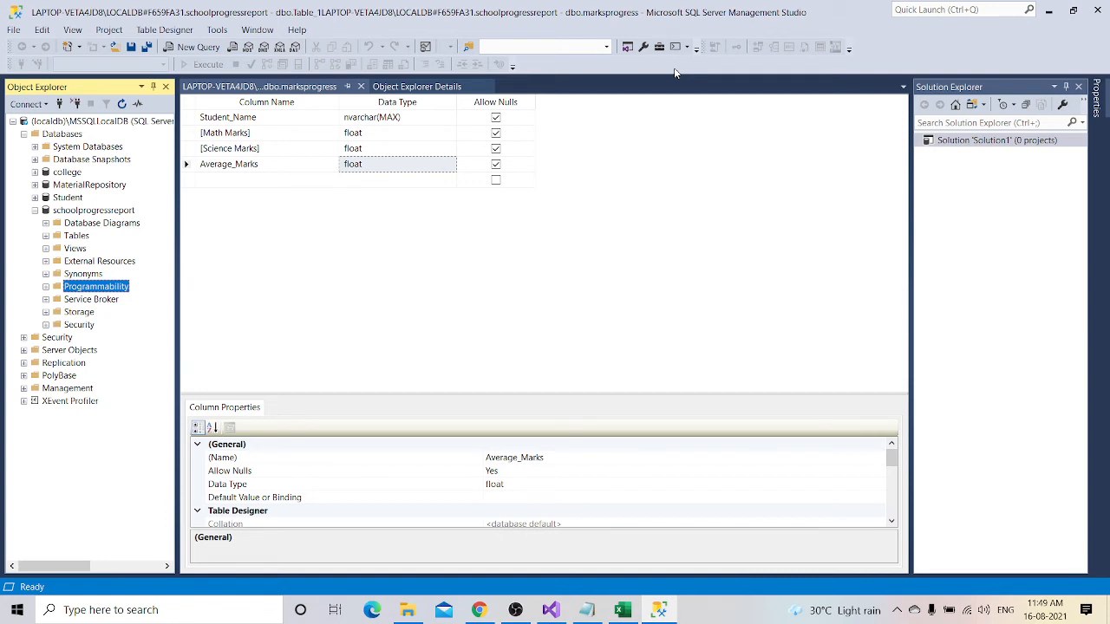
pyautogui.click(46, 236)
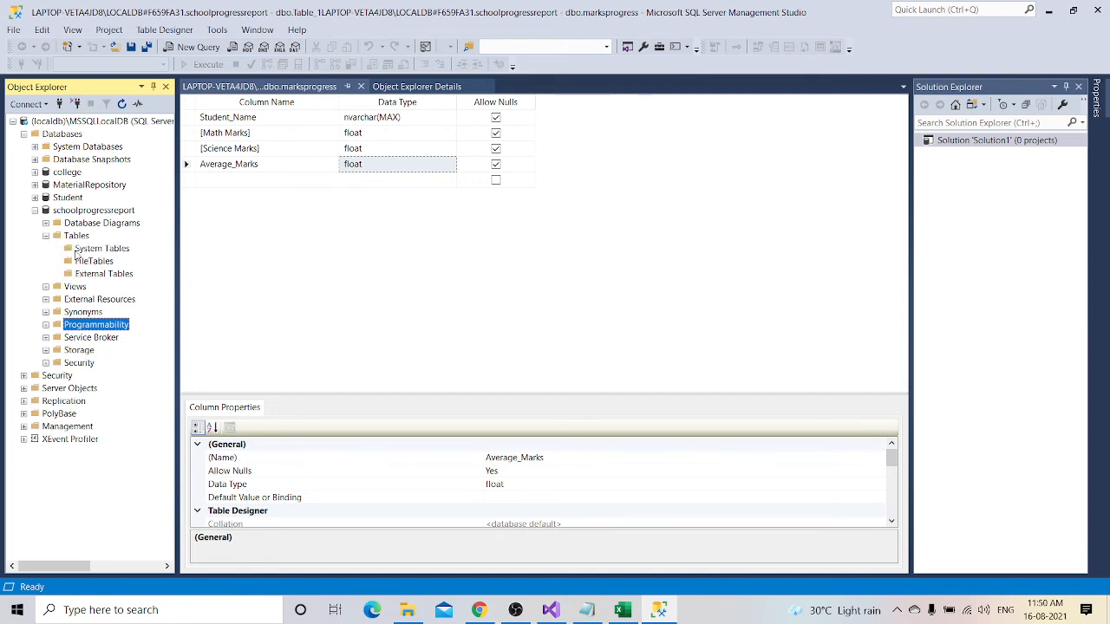
pyautogui.click(226, 242)
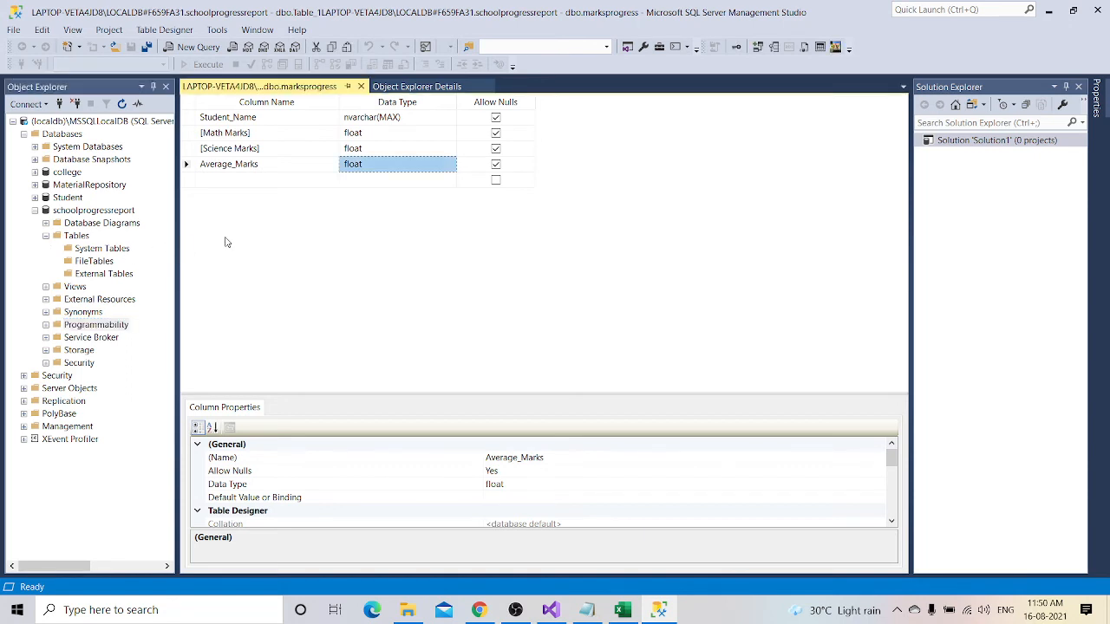
pyautogui.click(16, 31)
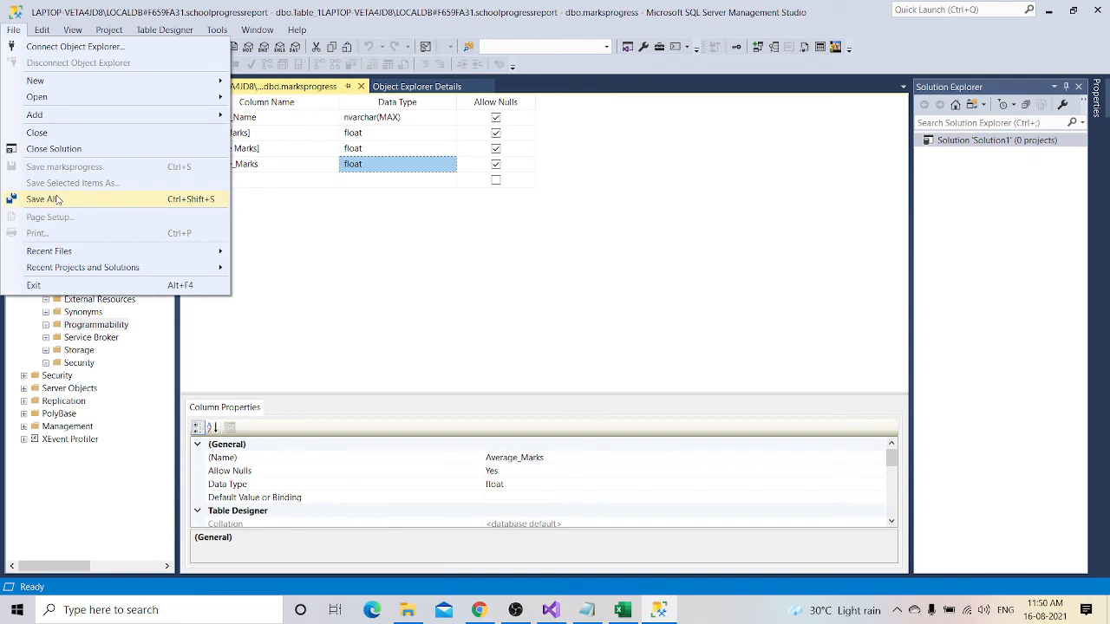
pyautogui.click(345, 208)
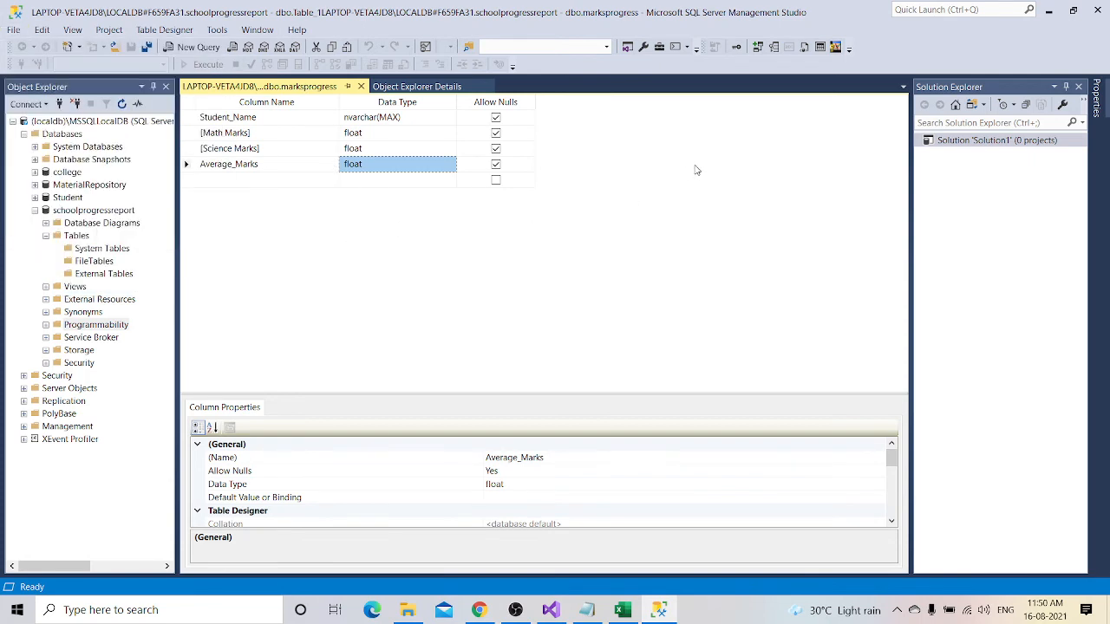
# - Collapse and reopen the schoolprogressreport database and check the subfolders of its Tables folder again
pyautogui.doubleClick(87, 211)
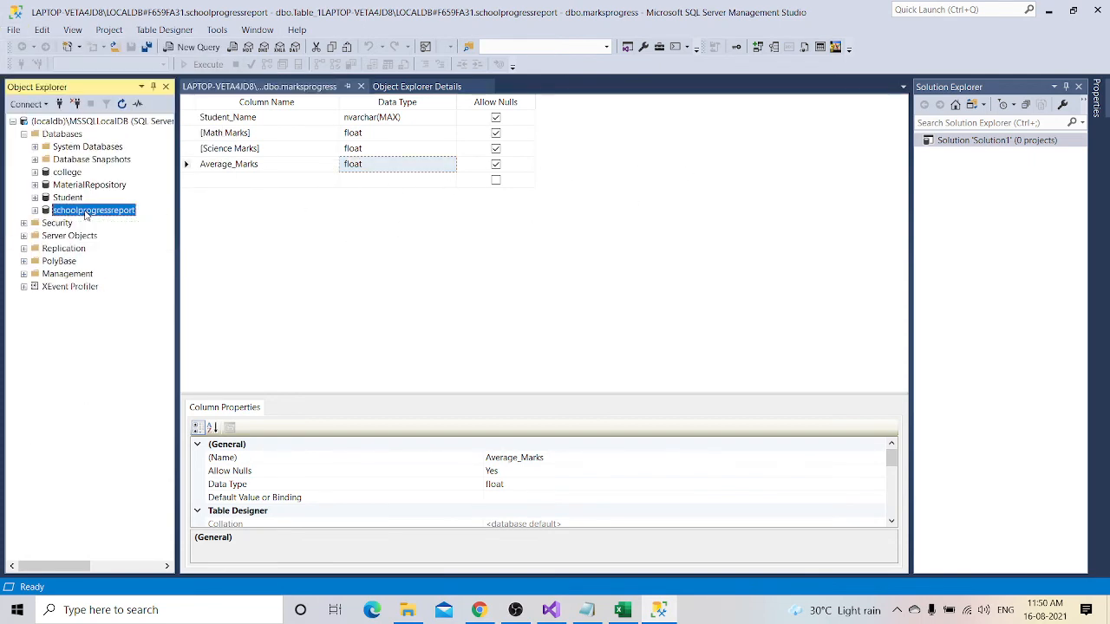
pyautogui.click(34, 210)
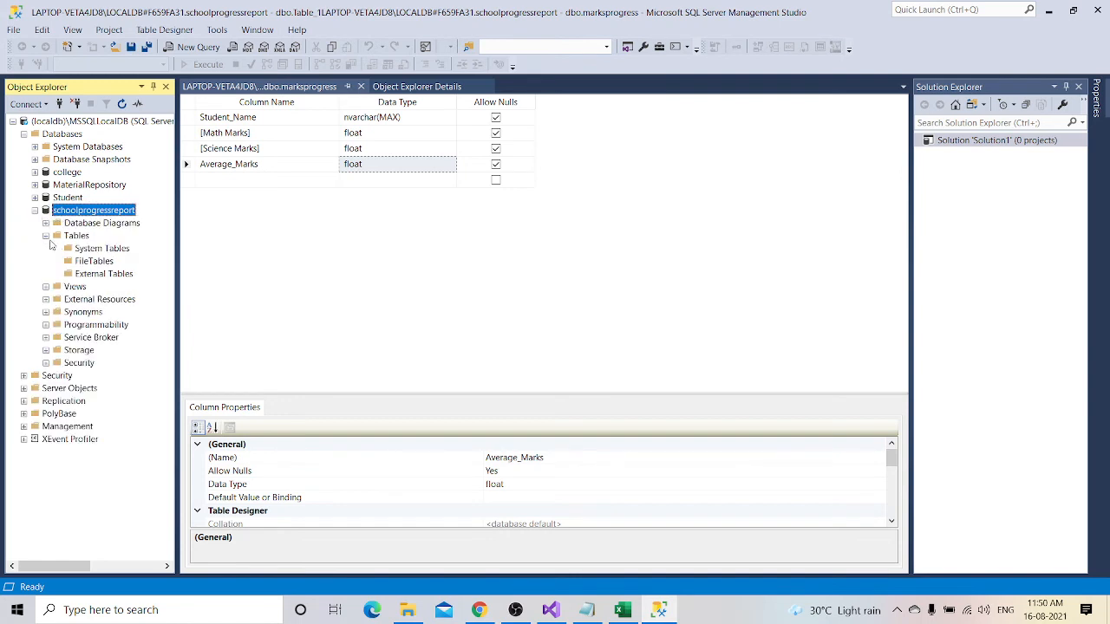
pyautogui.click(46, 236)
pyautogui.click(46, 236)
pyautogui.click(74, 250)
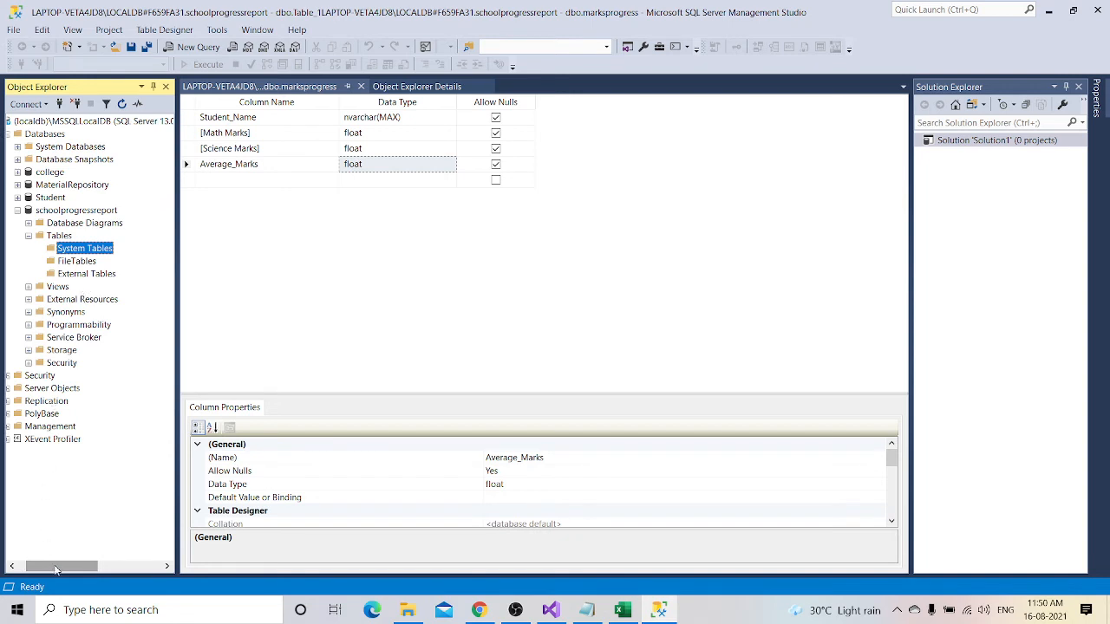
pyautogui.moveTo(57, 568); pyautogui.dragTo(3, 574)
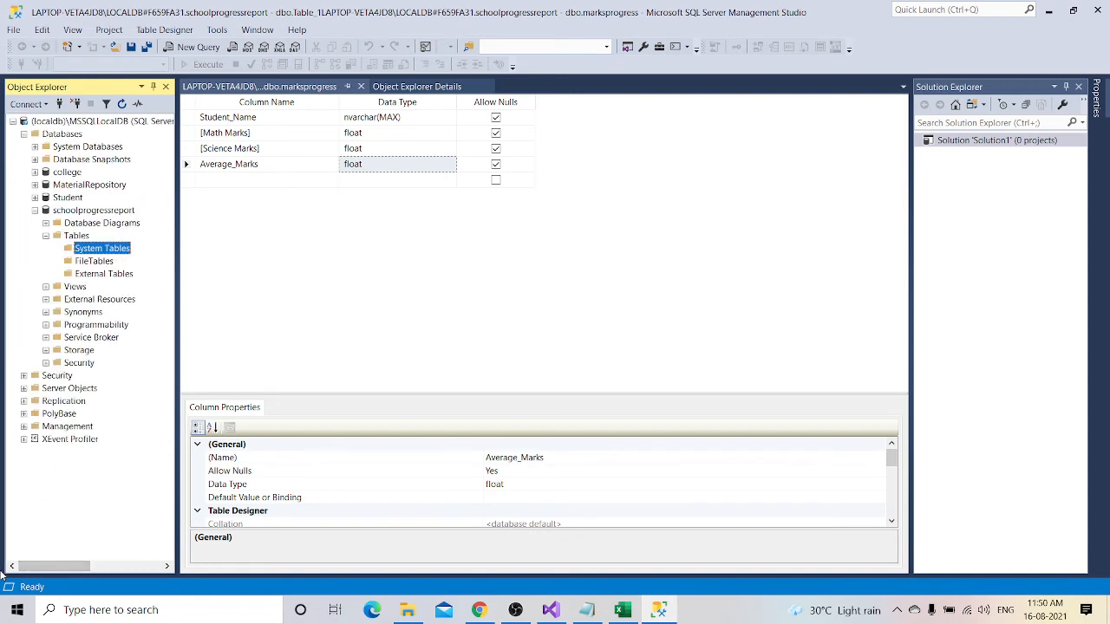
pyautogui.click(293, 231)
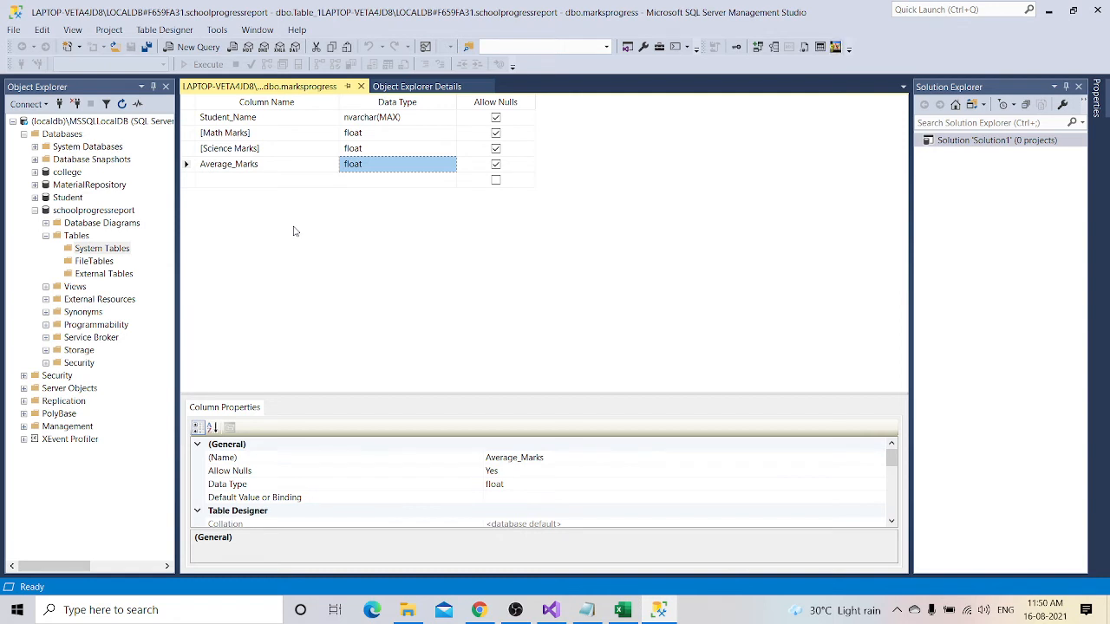
pyautogui.rightClick(293, 231)
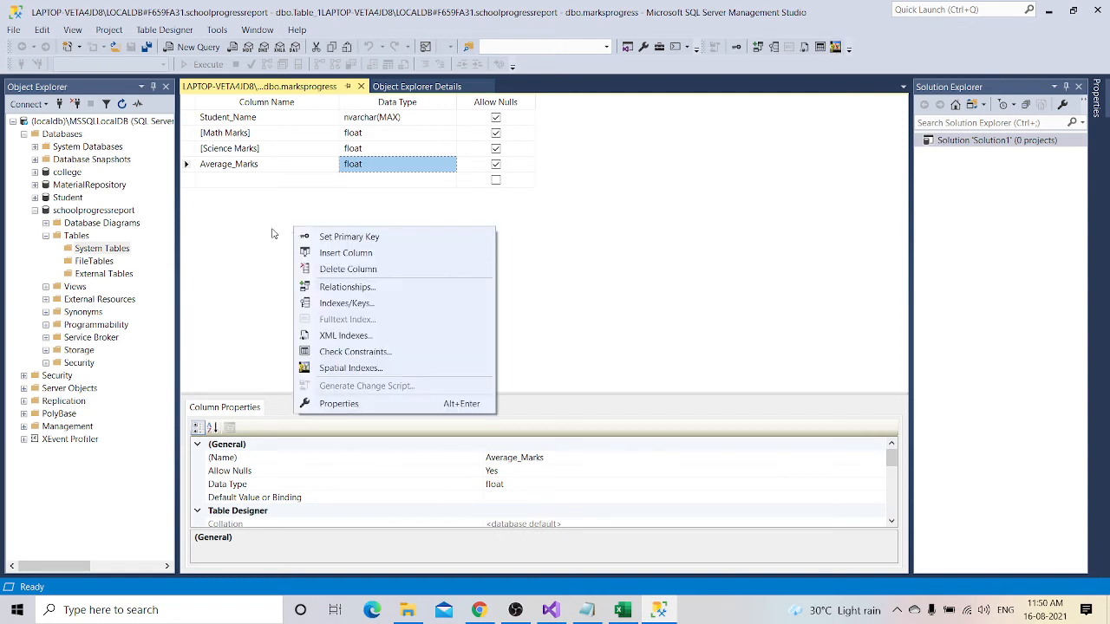
pyautogui.click(271, 233)
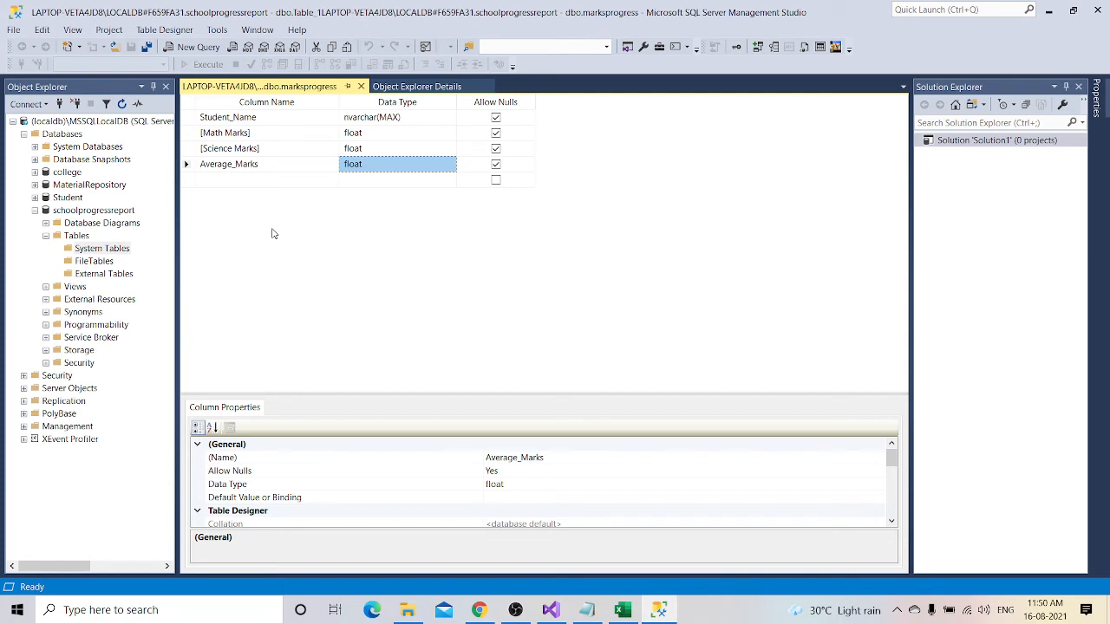
# - Save all open items, refresh the System Tables folder, and check it along with FileTables and External Tables
pyautogui.click(13, 29)
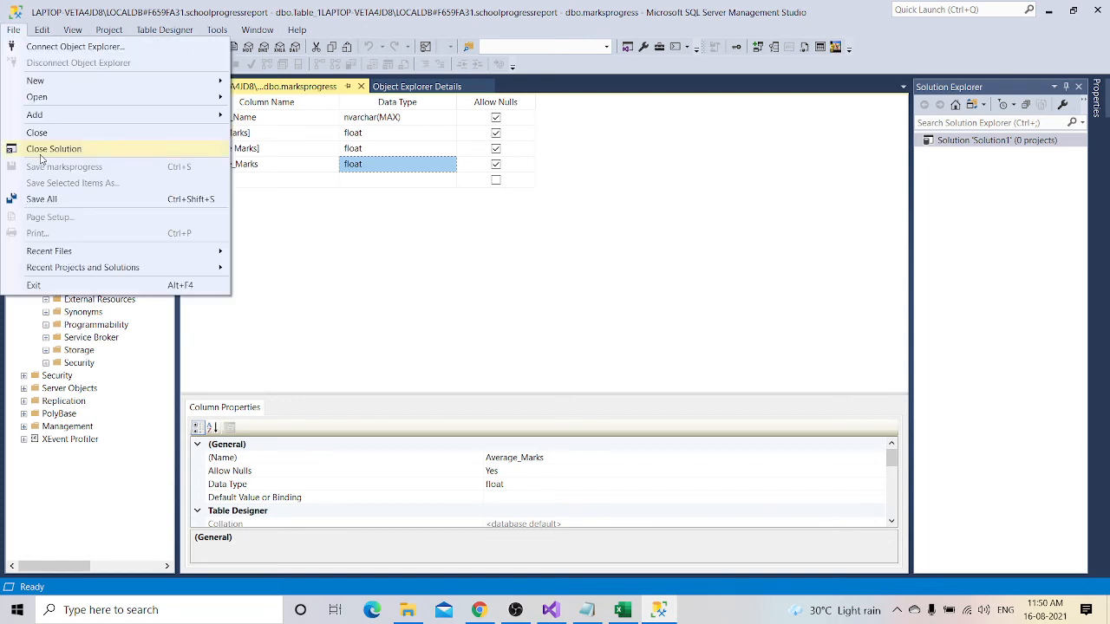
pyautogui.click(39, 208)
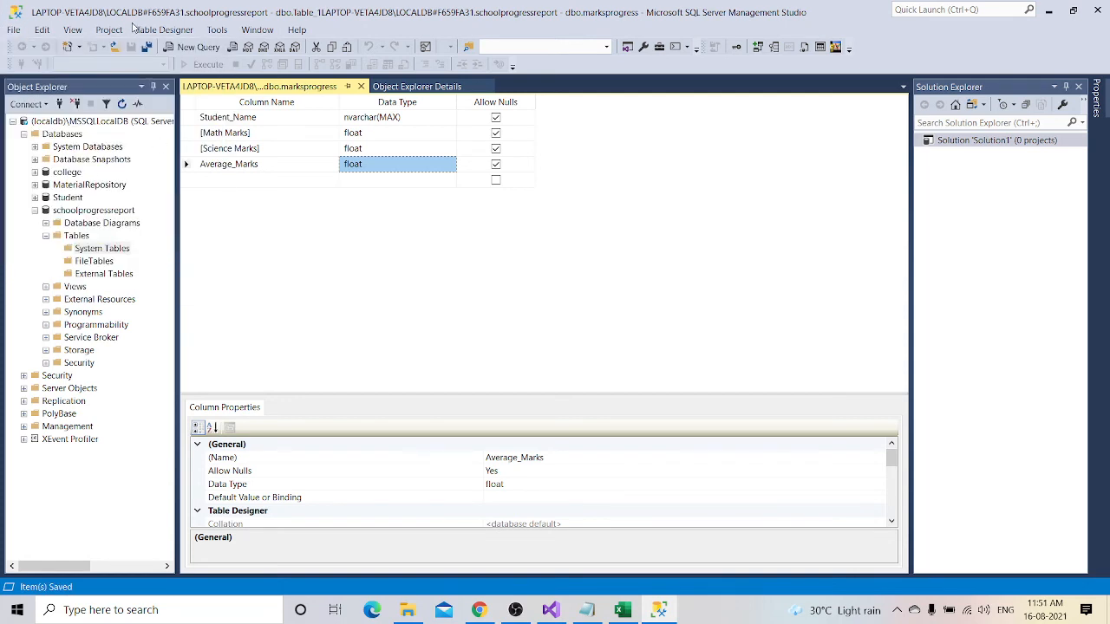
pyautogui.click(122, 104)
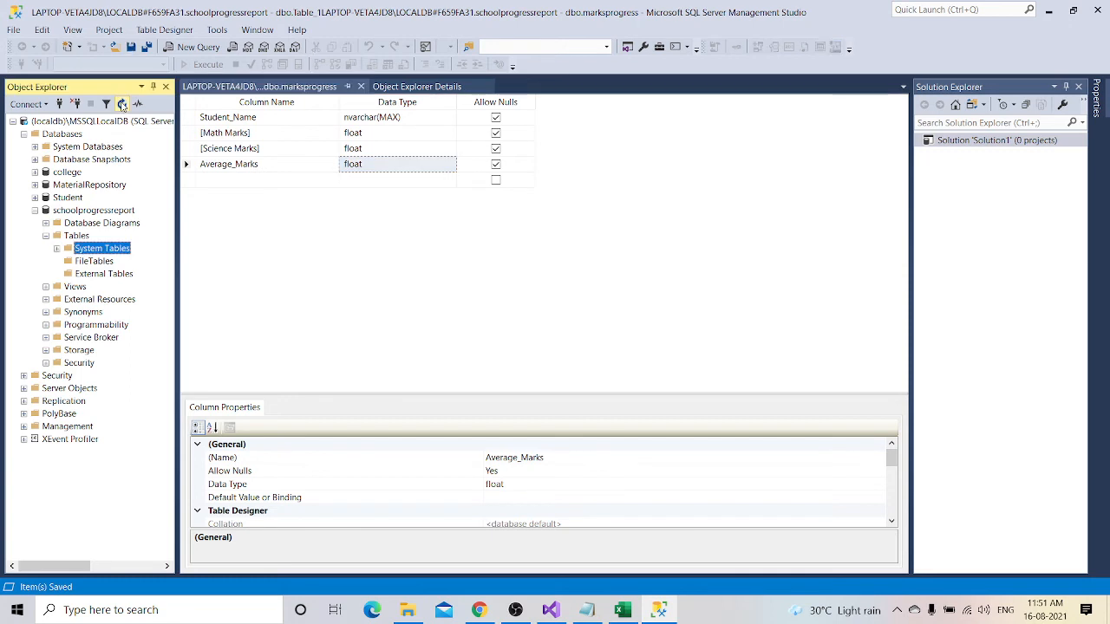
pyautogui.click(57, 250)
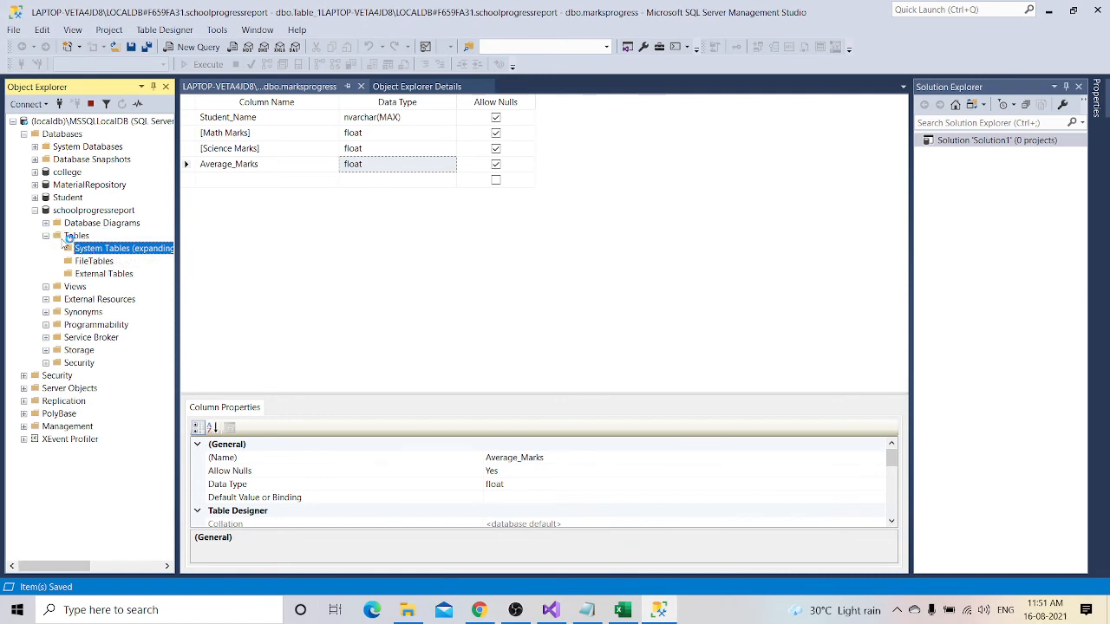
pyautogui.click(104, 260)
pyautogui.click(102, 273)
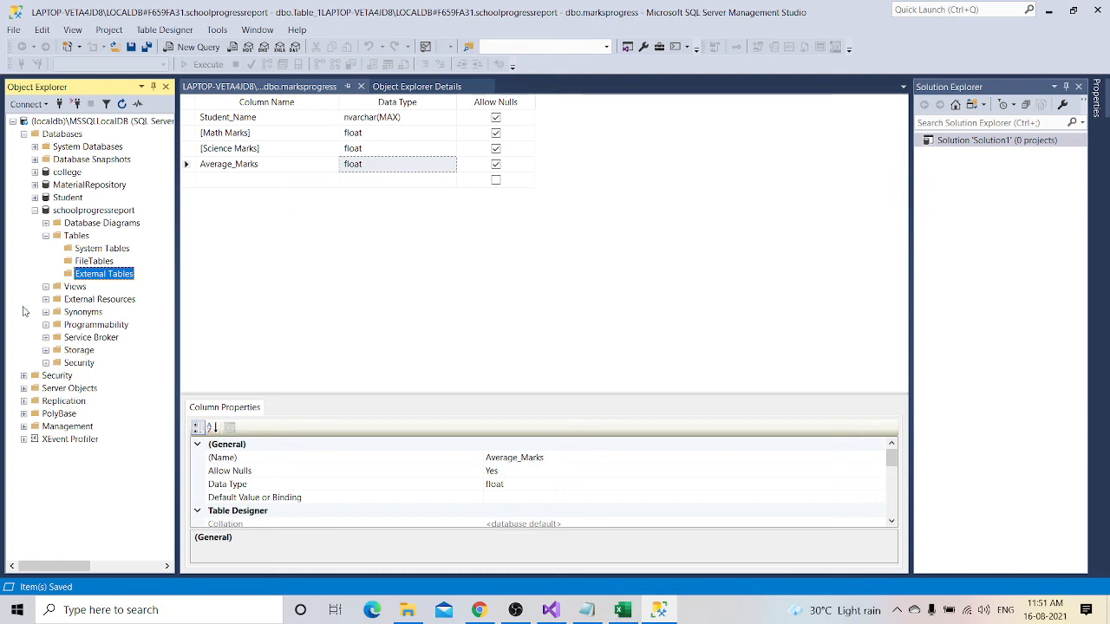
# - Refresh the whole schoolprogressreport database and expand its Tables folder
pyautogui.doubleClick(50, 211)
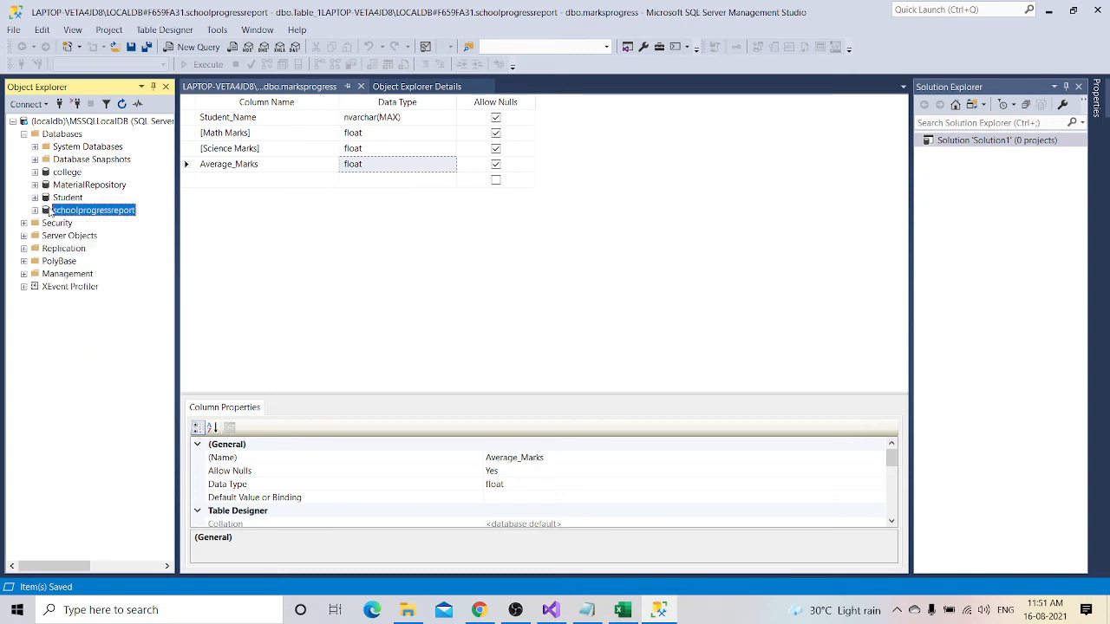
pyautogui.doubleClick(49, 210)
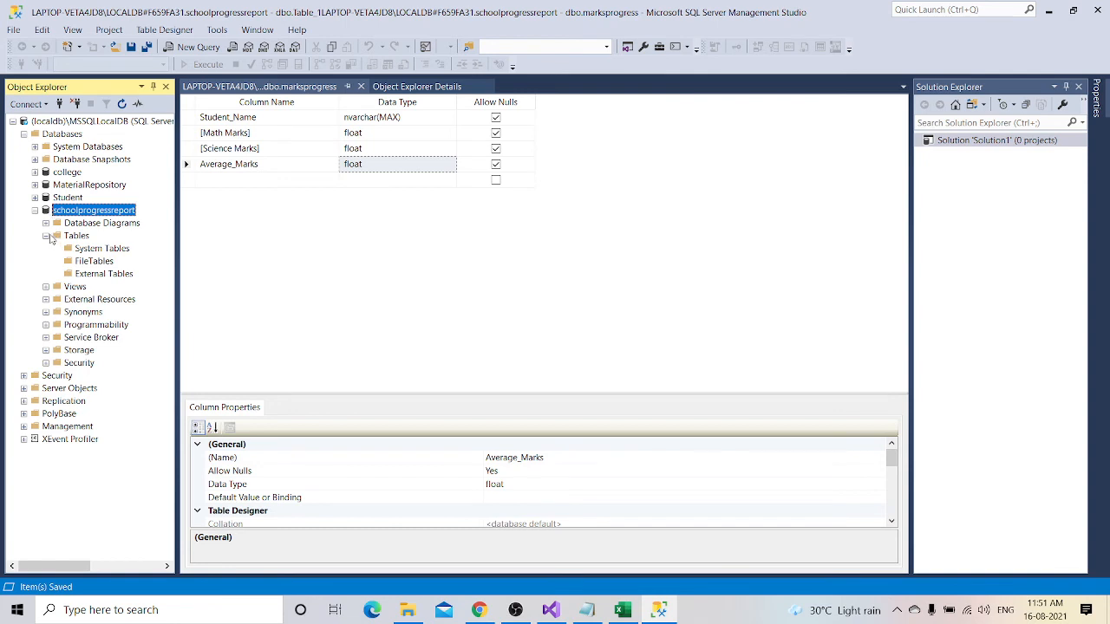
pyautogui.click(47, 236)
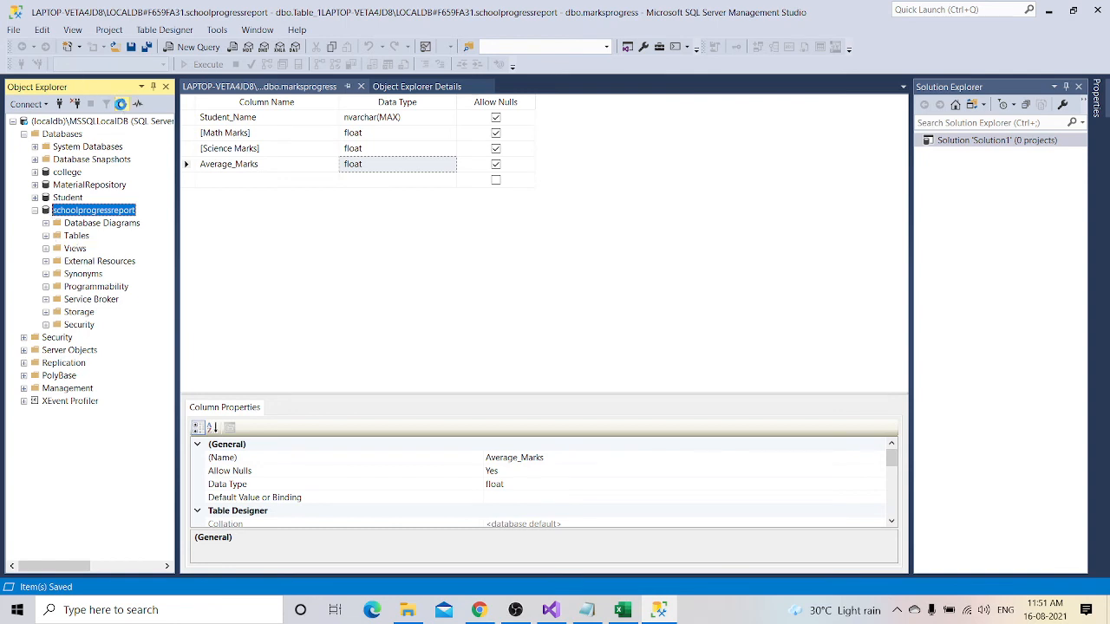
pyautogui.click(121, 104)
pyautogui.click(46, 237)
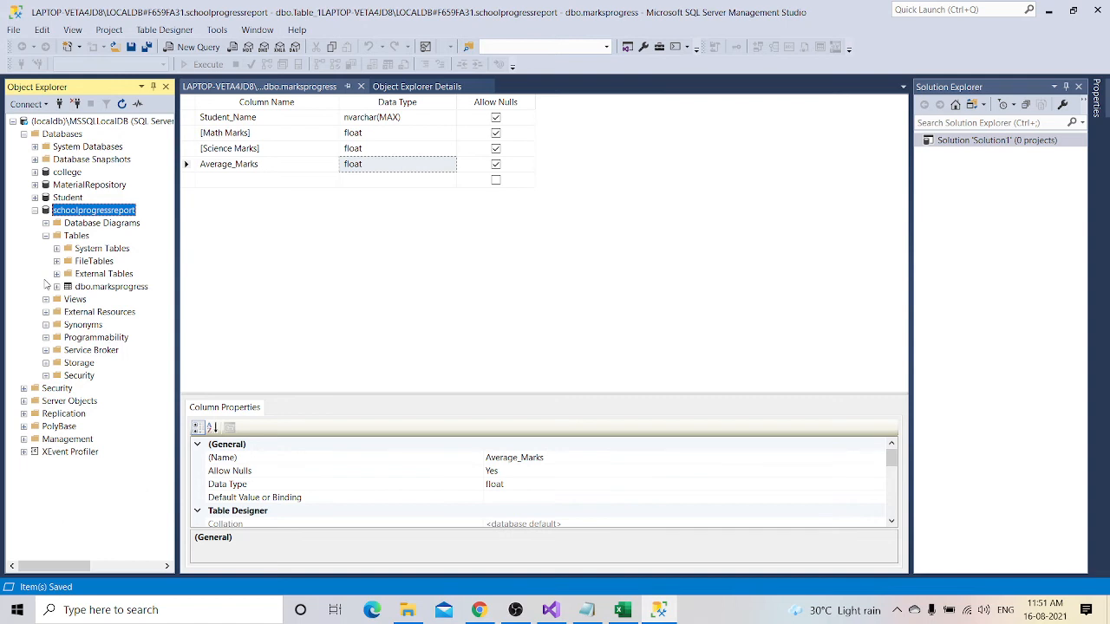
# - Query the top 1000 rows of the dbo.marksprogress table to view its contents
pyautogui.click(93, 290)
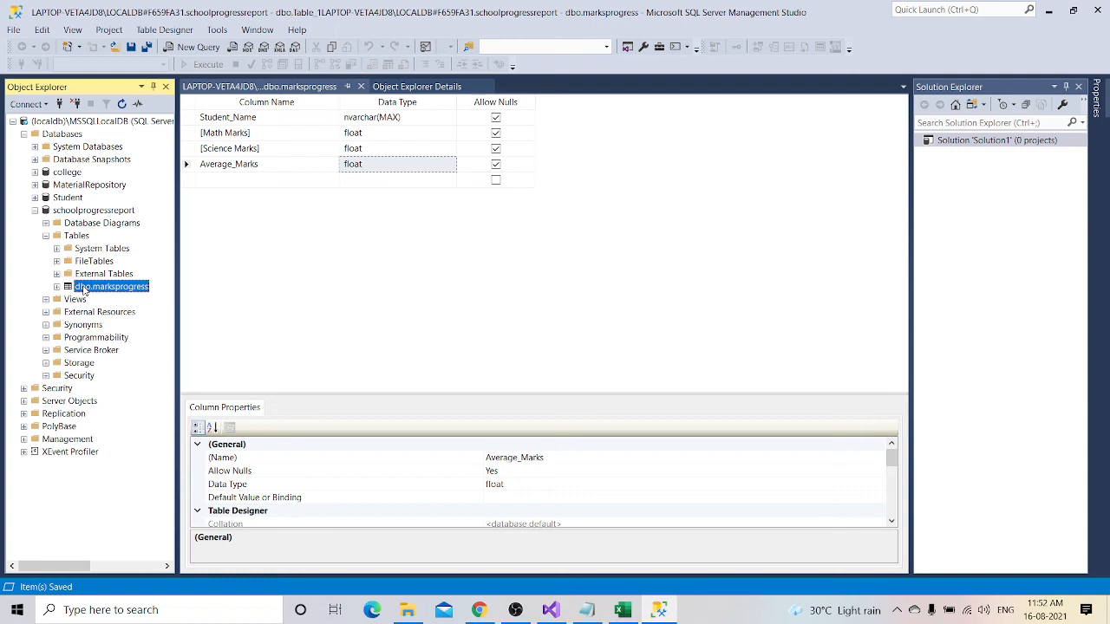
pyautogui.rightClick(84, 291)
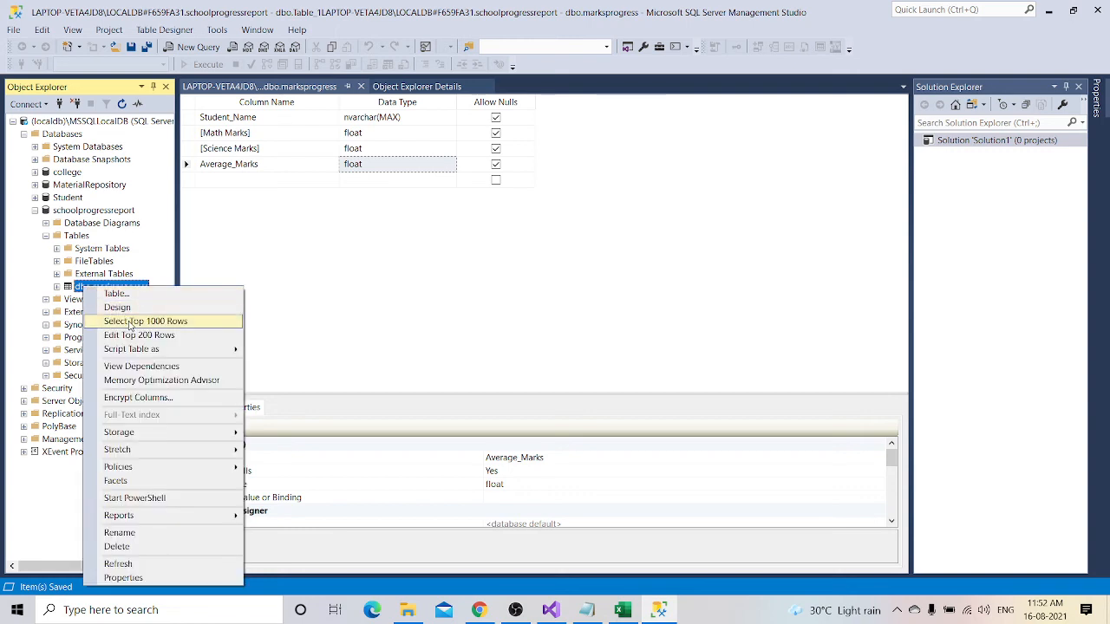
pyautogui.click(130, 323)
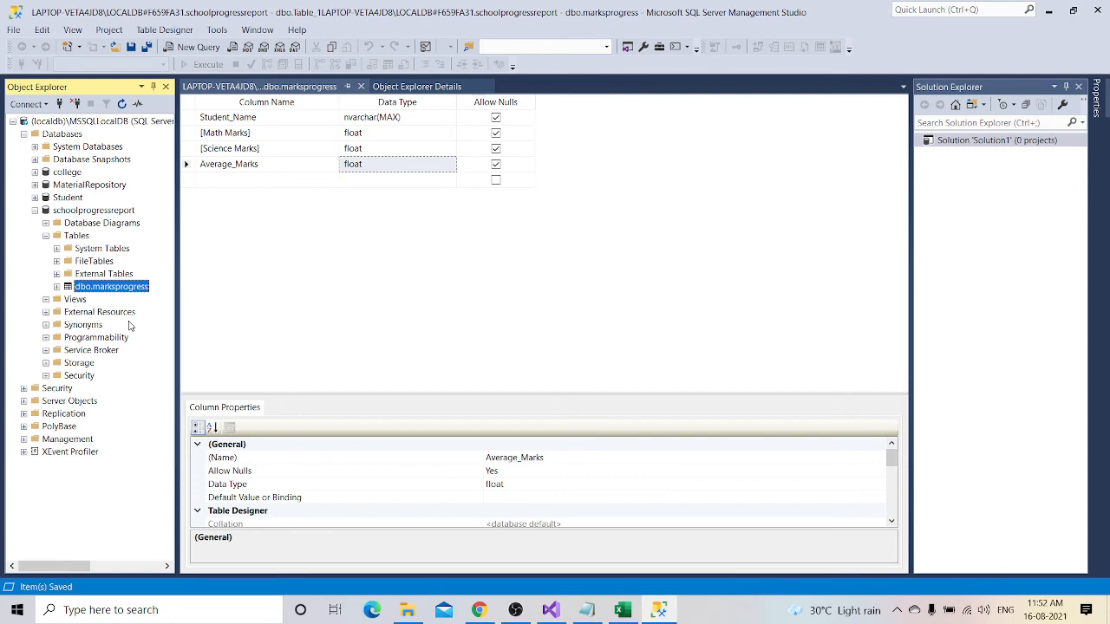
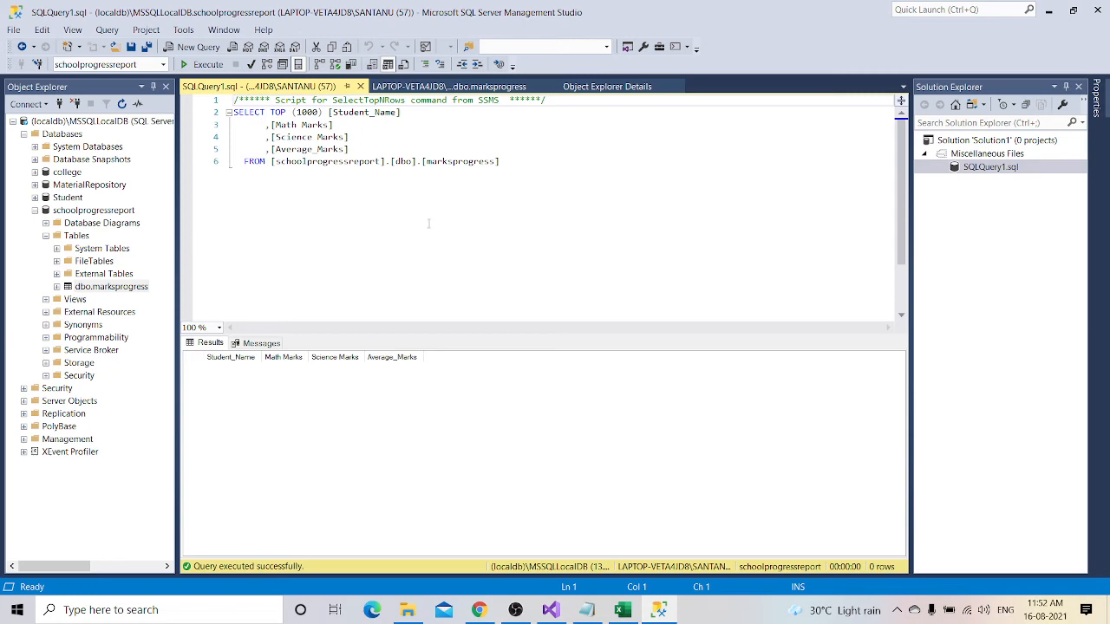
# - Switch to Visual Studio and assign the existing (localdb)\MSSQLLocalDB.college connection to the OLE DB Destination
pyautogui.click(551, 609)
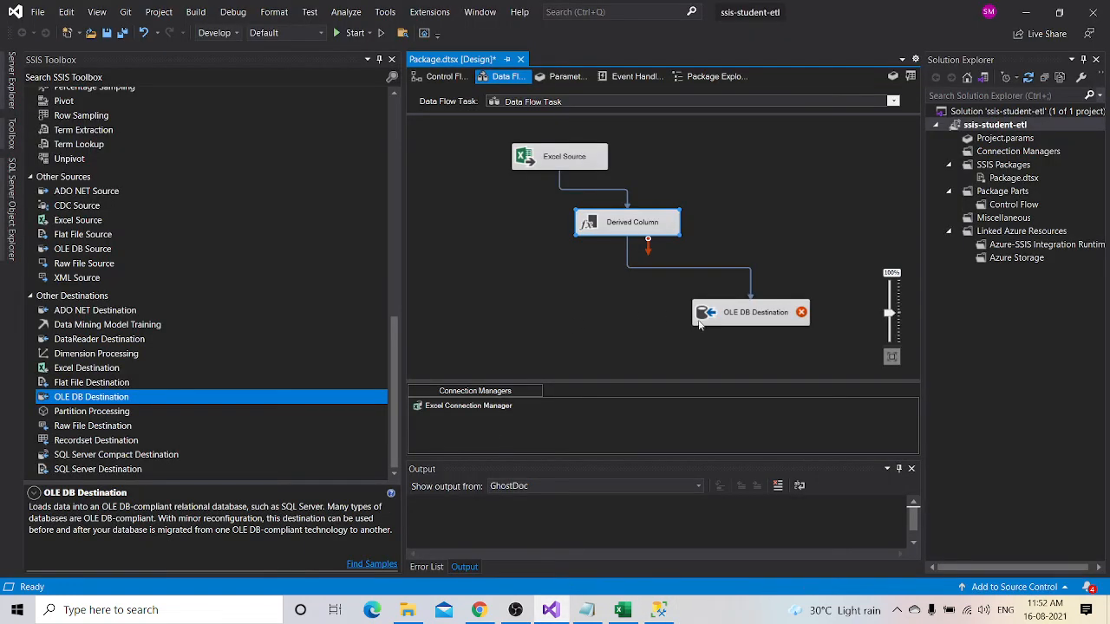
pyautogui.doubleClick(746, 318)
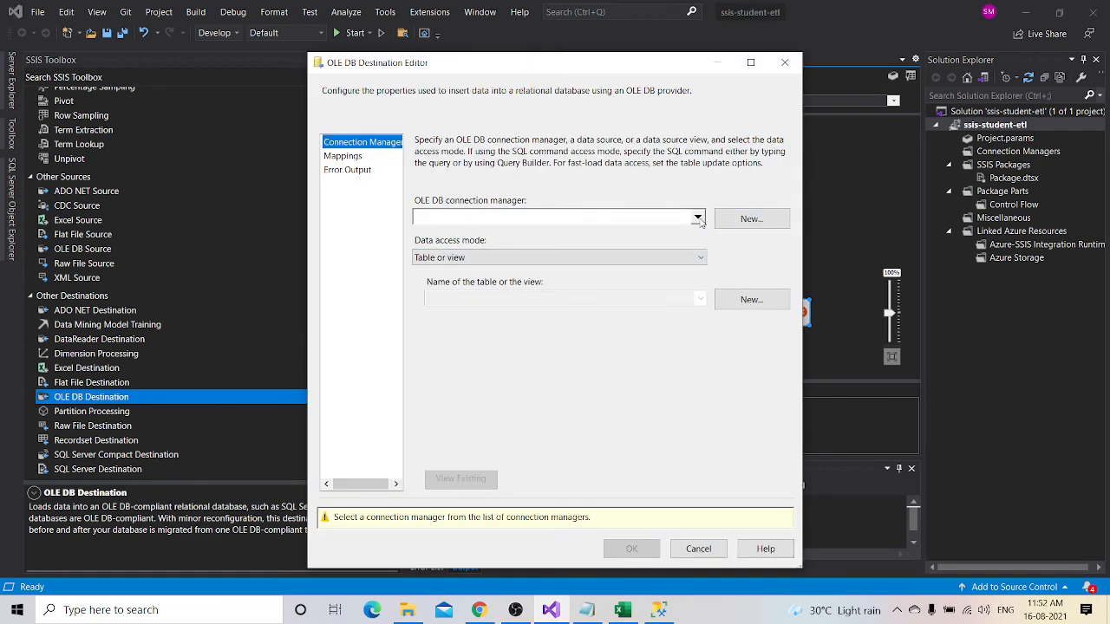
pyautogui.click(699, 220)
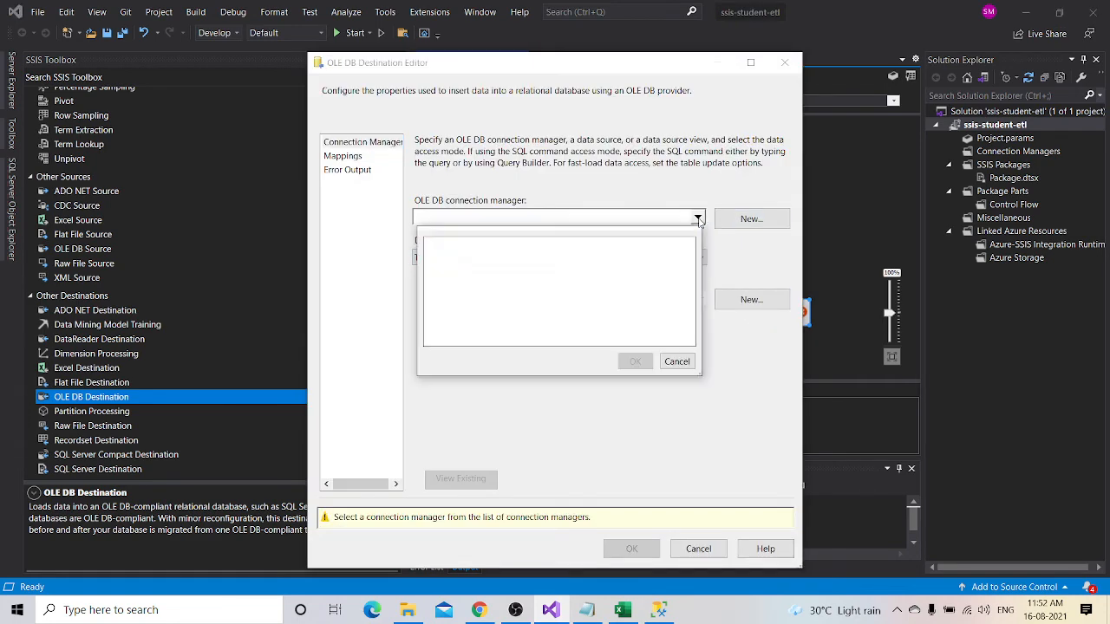
pyautogui.click(669, 362)
pyautogui.click(745, 219)
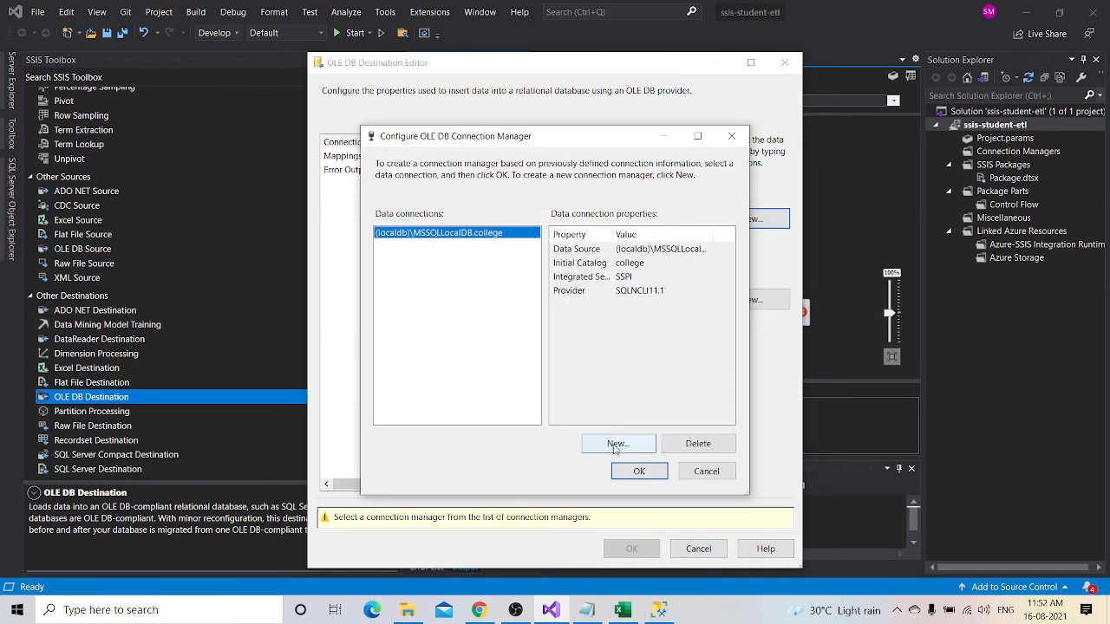
pyautogui.click(625, 474)
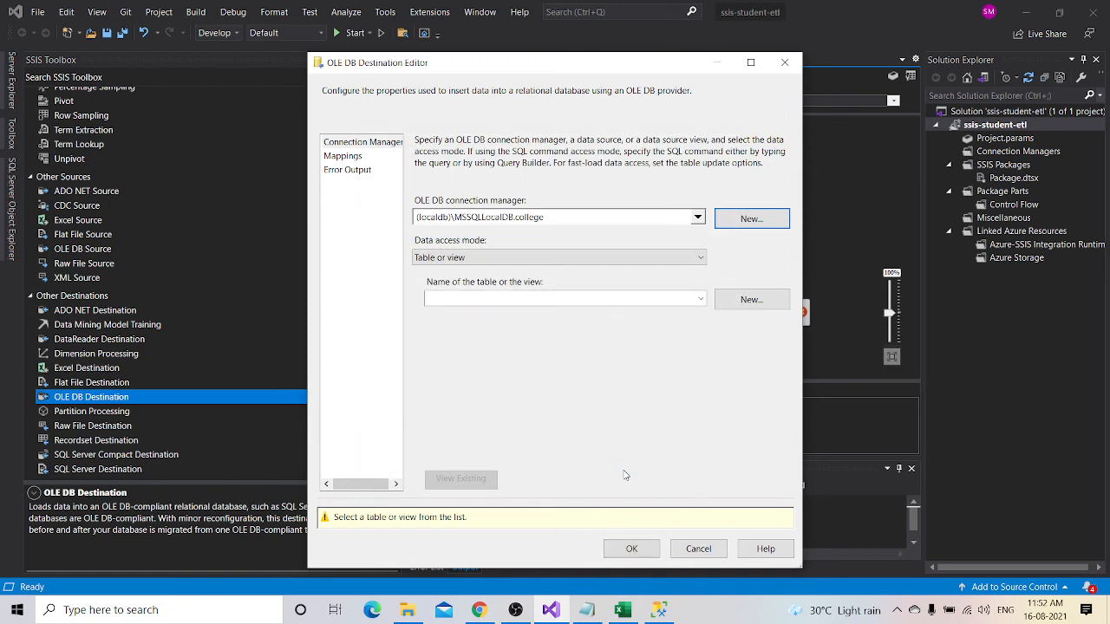
# - Start a new OLE DB connection with server name (localdb)\MSSQLLocalDB, copied from the sqlconnstring file in Notepad
pyautogui.click(745, 228)
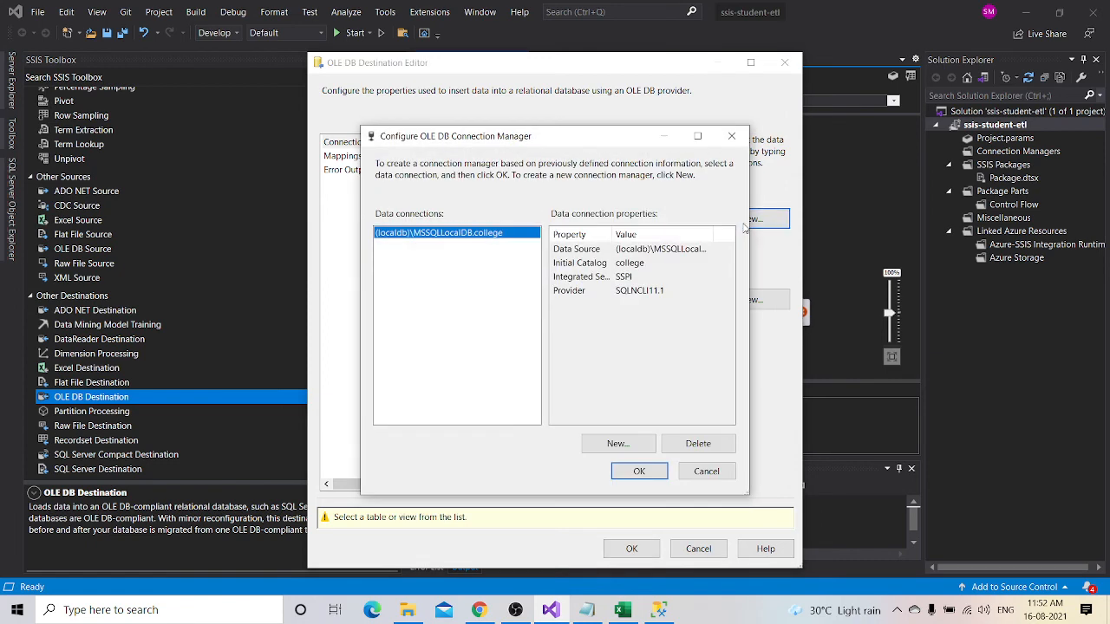
pyautogui.click(606, 445)
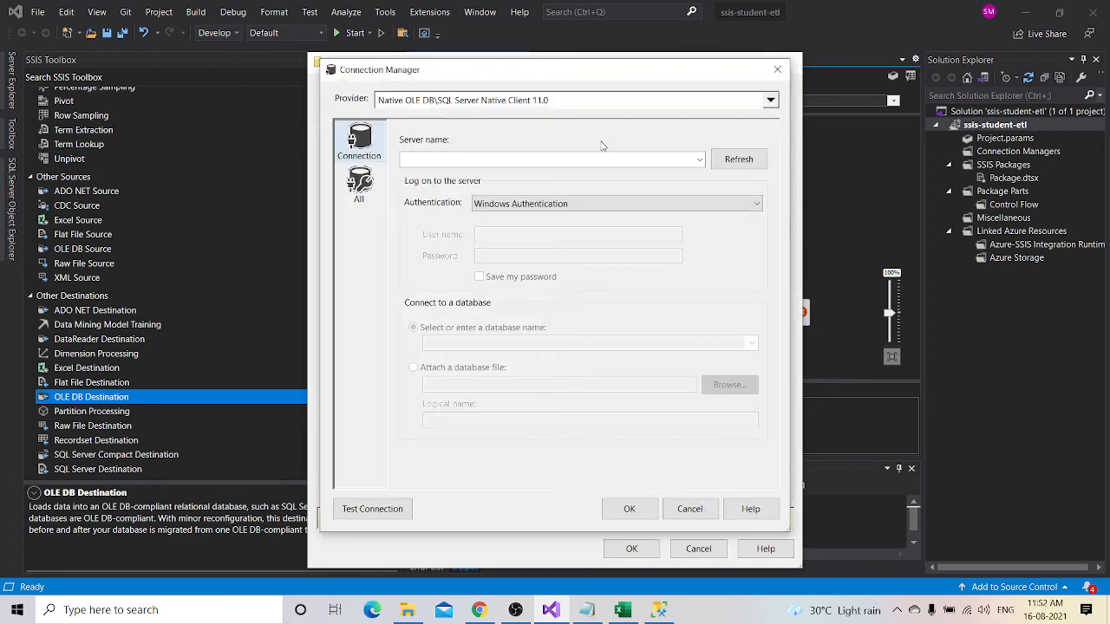
pyautogui.click(699, 159)
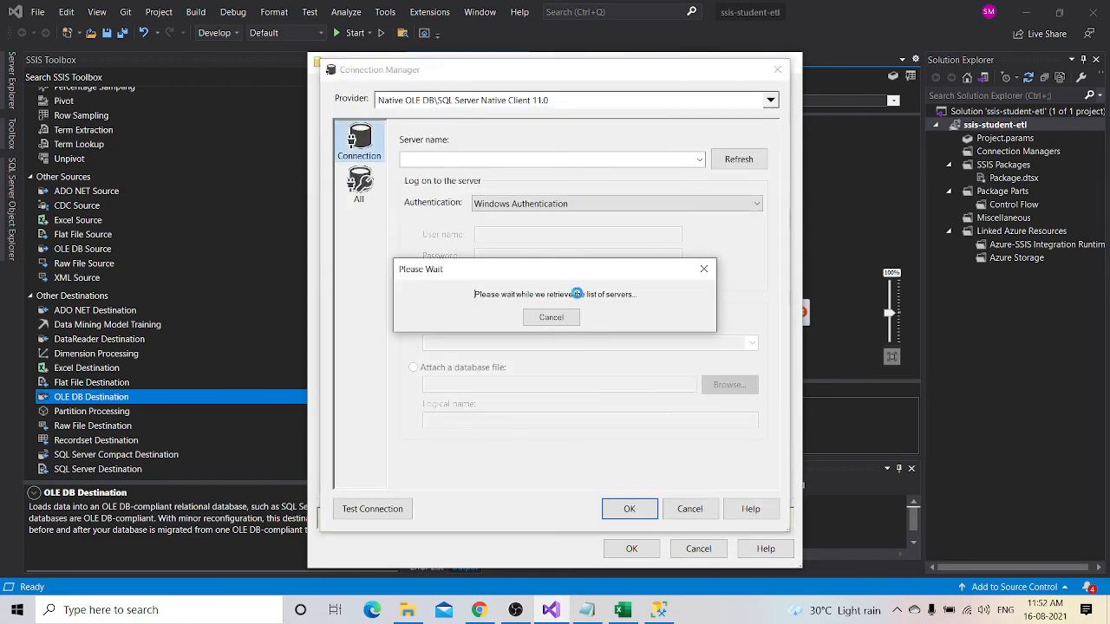
pyautogui.click(552, 317)
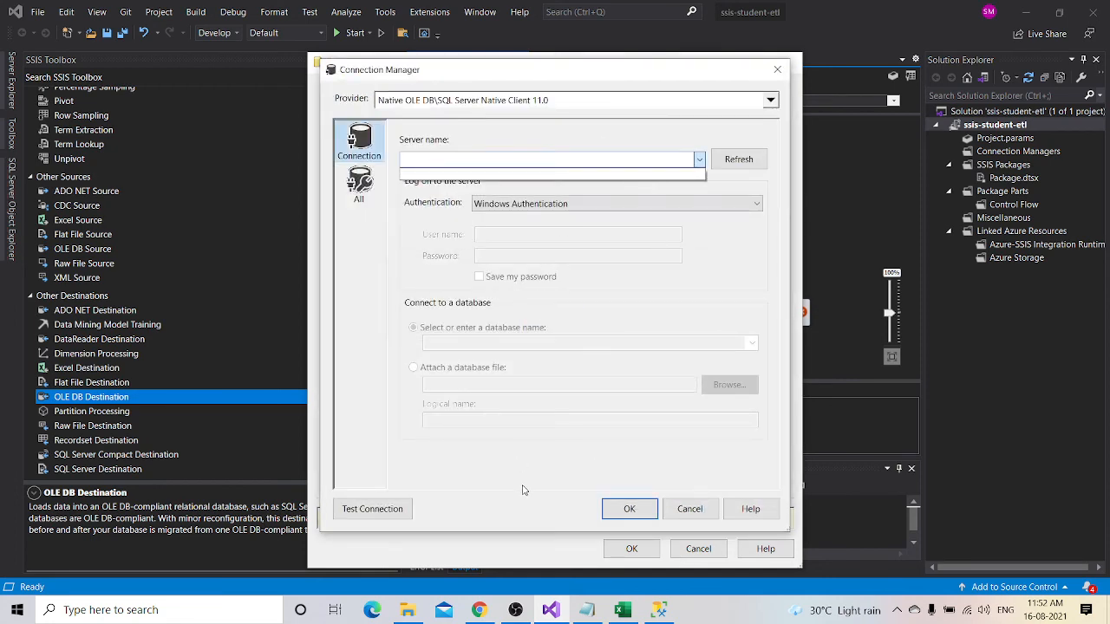
pyautogui.click(572, 612)
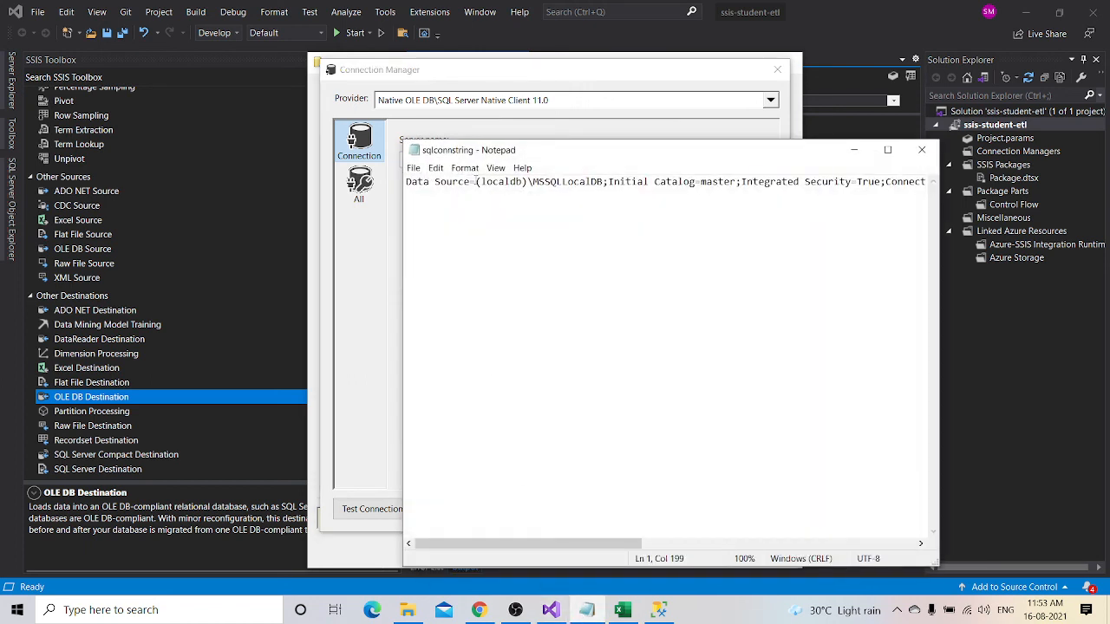
pyautogui.moveTo(476, 181); pyautogui.dragTo(602, 181)
pyautogui.hotkey('ctrl', 'c')
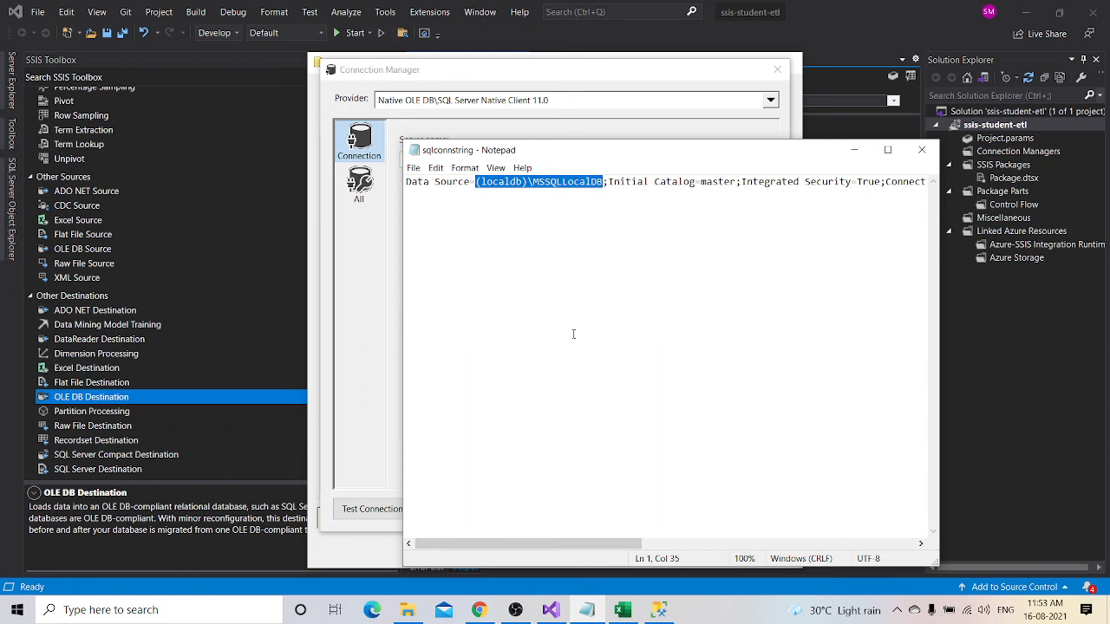
pyautogui.click(552, 612)
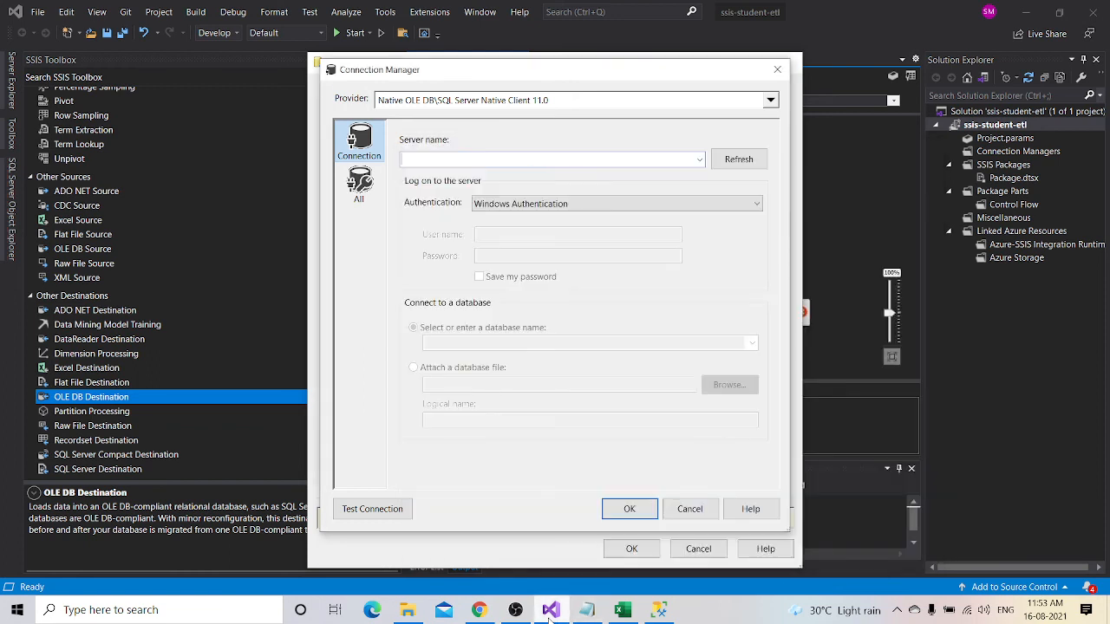
pyautogui.click(598, 158)
pyautogui.hotkey('ctrl', 'v')
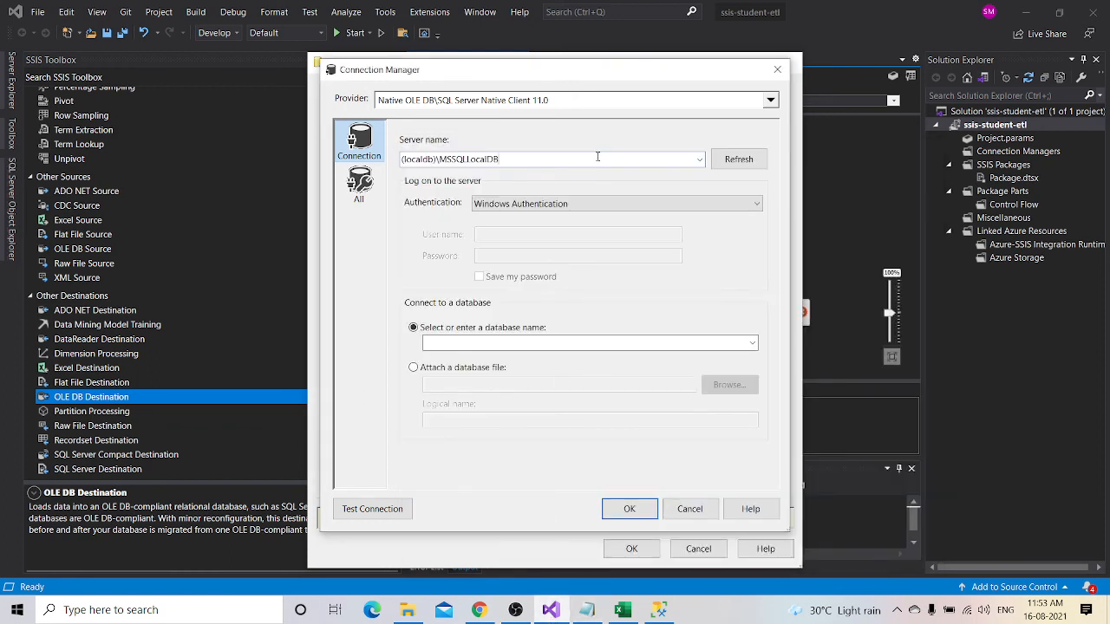
pyautogui.click(720, 158)
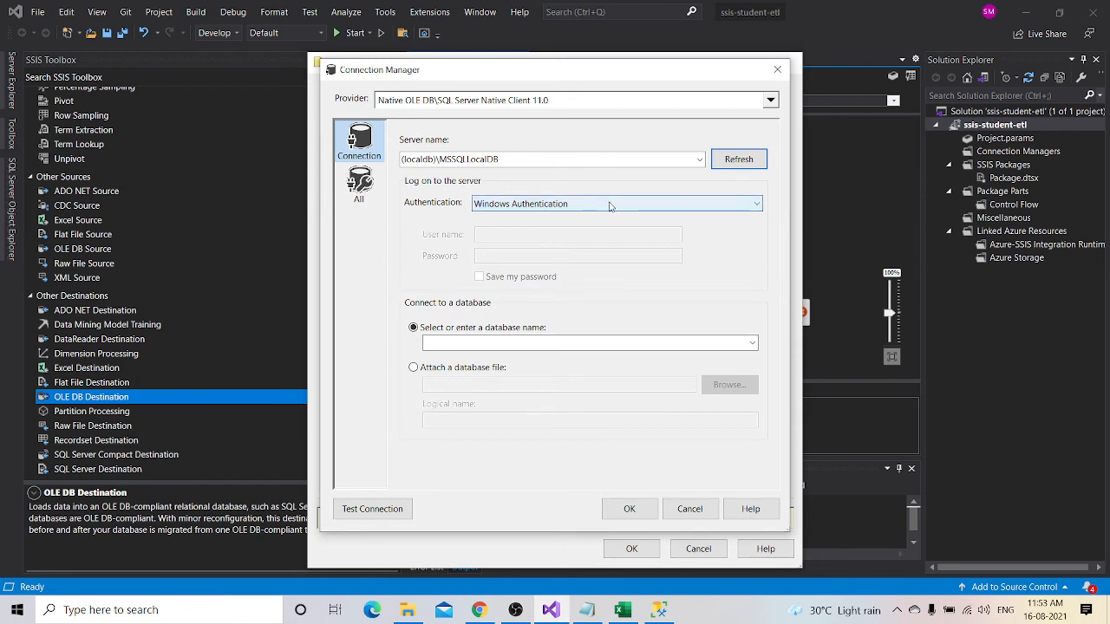
# - Set the new connection to Windows Authentication and choose schoolprogressreport as its database
pyautogui.click(610, 206)
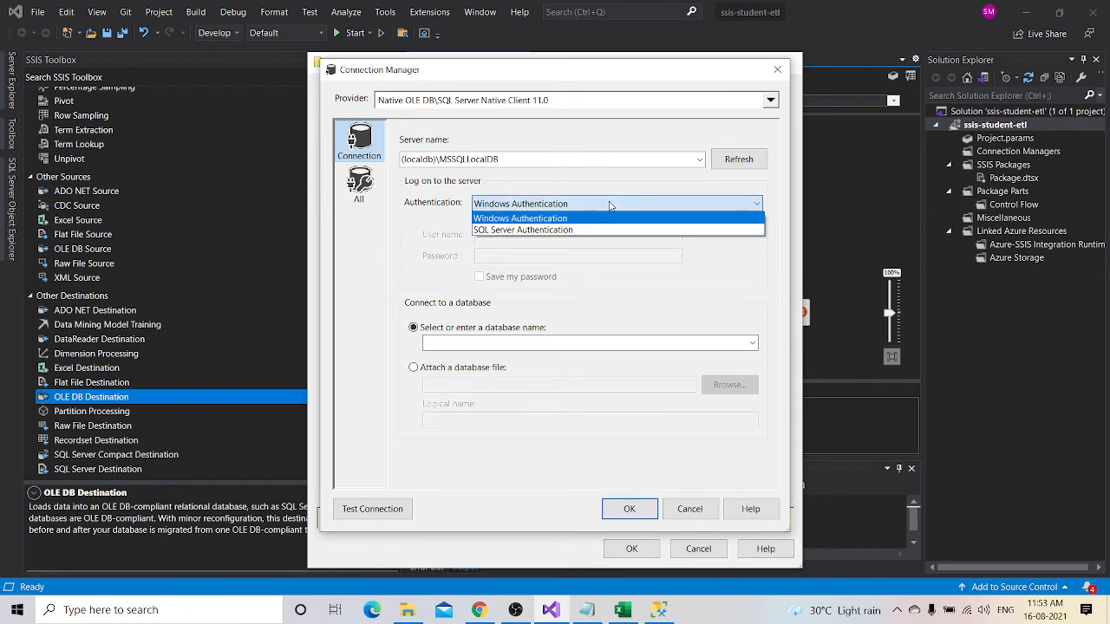
pyautogui.click(606, 216)
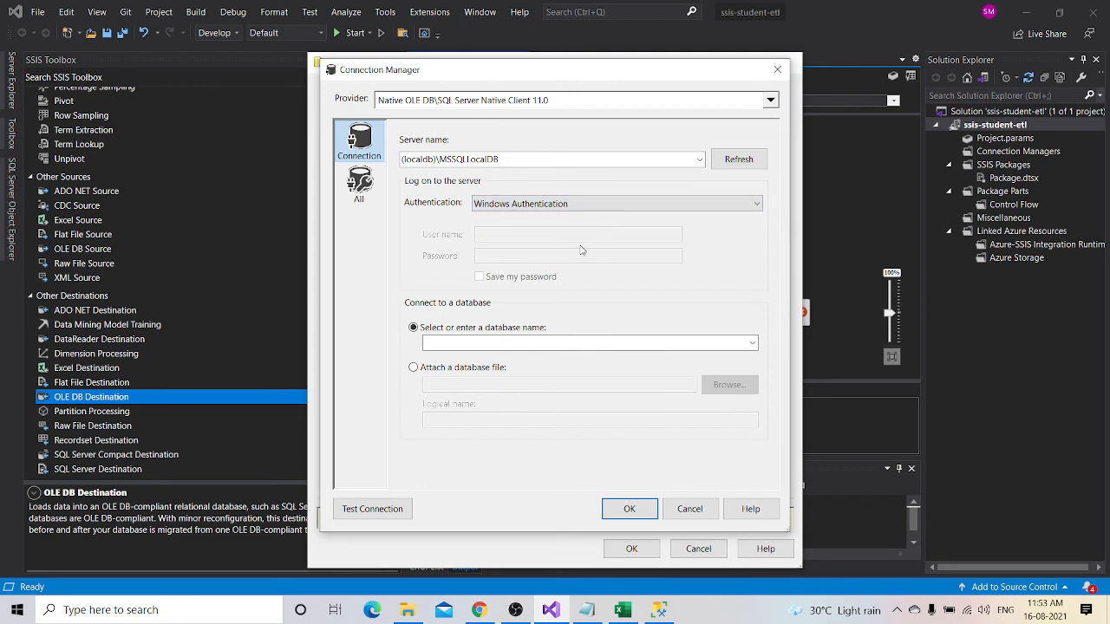
pyautogui.click(523, 339)
pyautogui.click(752, 343)
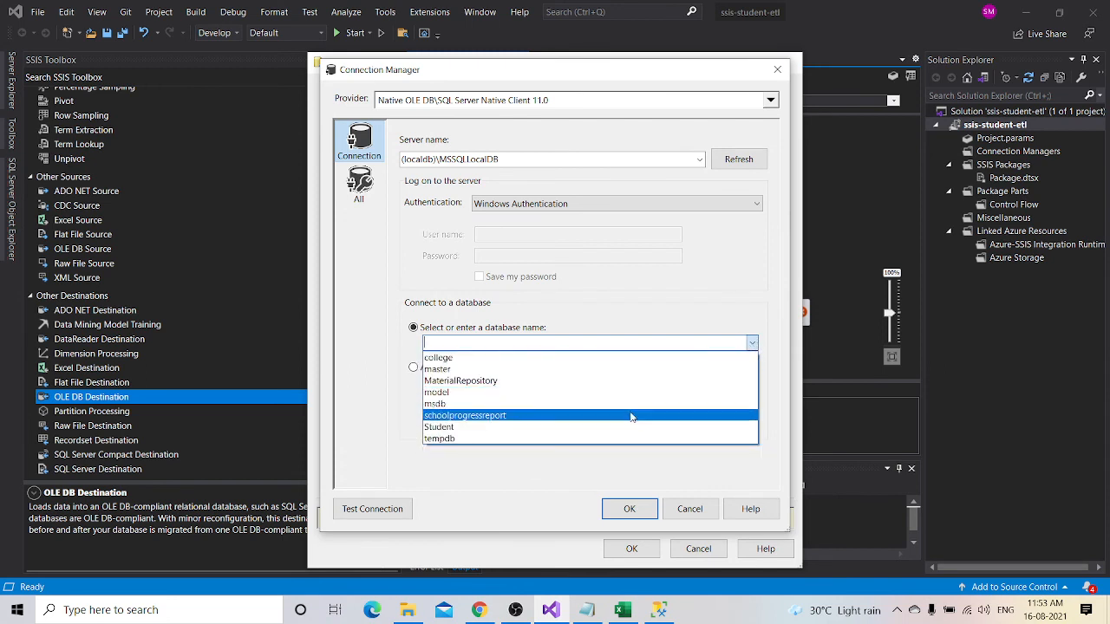
pyautogui.click(629, 417)
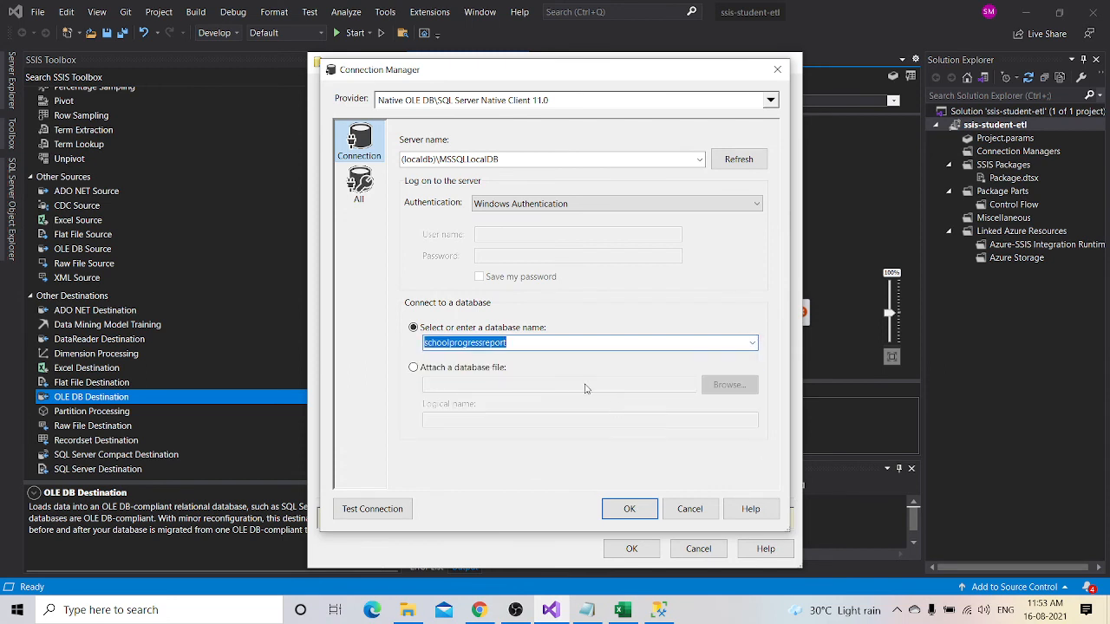
# - Test the schoolprogressreport connection, then apply it as the OLE DB Destination's connection manager
pyautogui.click(379, 512)
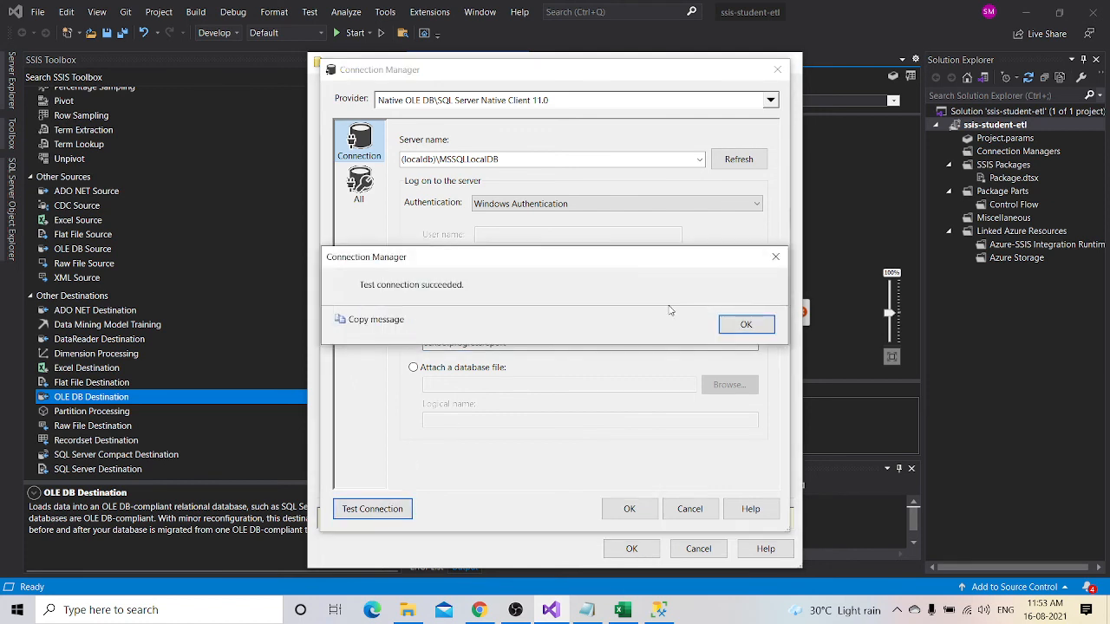
pyautogui.click(737, 326)
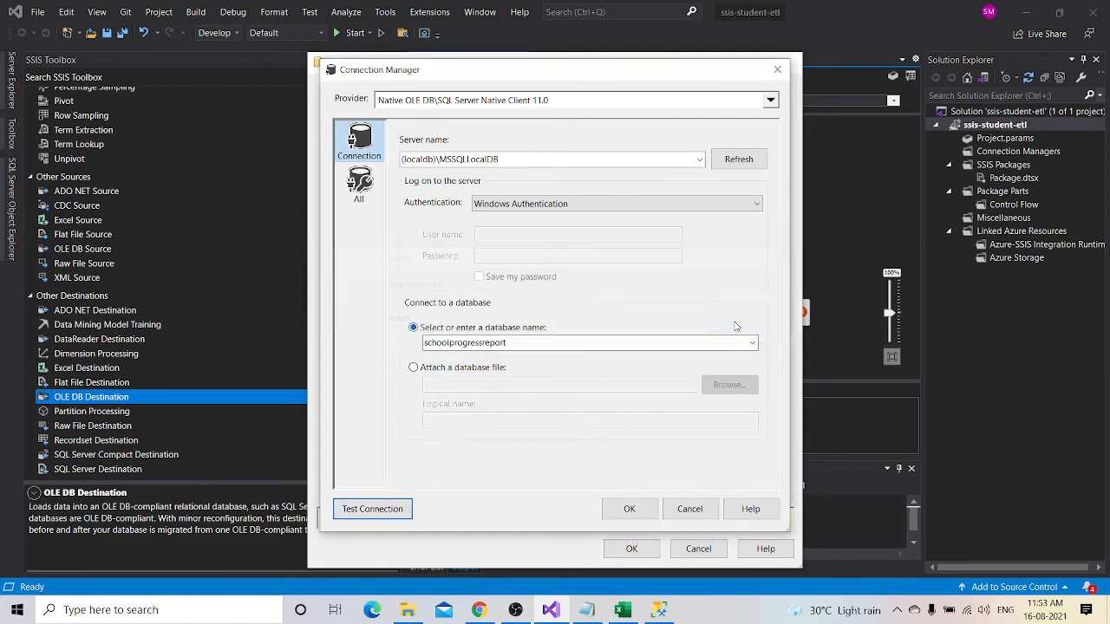
pyautogui.click(629, 509)
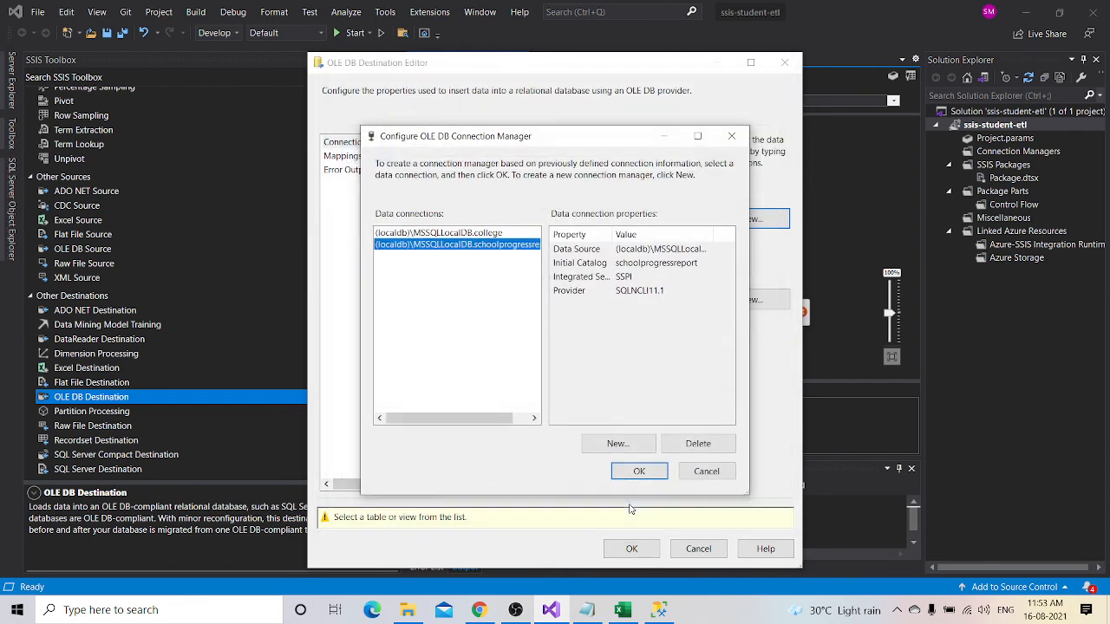
pyautogui.click(637, 471)
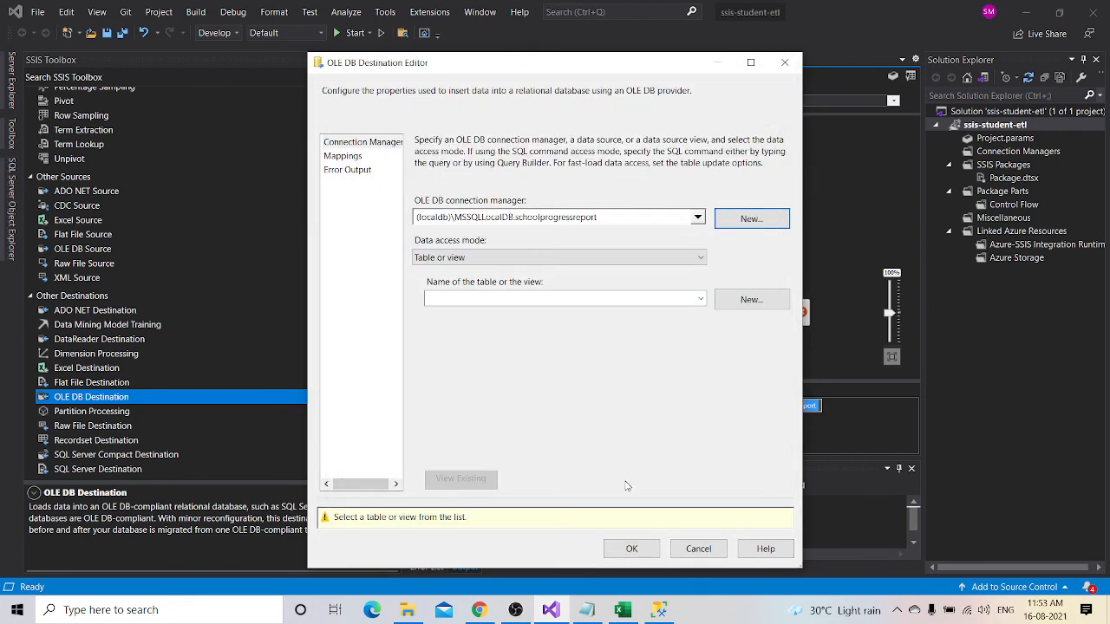
pyautogui.click(634, 549)
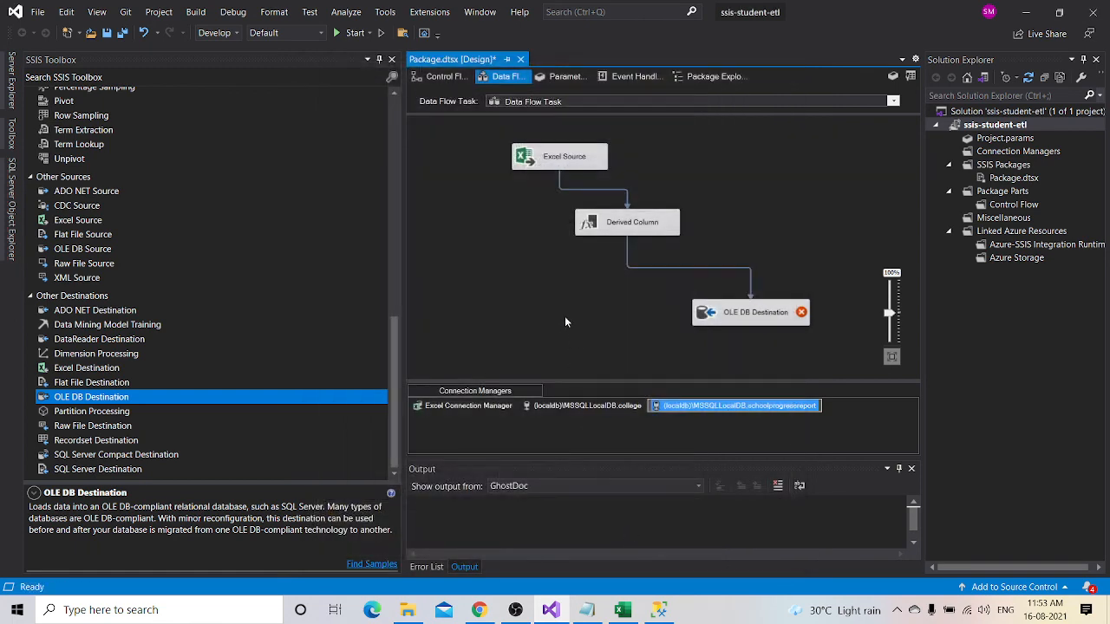
# - Reopen the OLE DB Destination's settings and set [dbo].[marksprogress] as its target table
pyautogui.moveTo(761, 321)
pyautogui.doubleClick(760, 317)
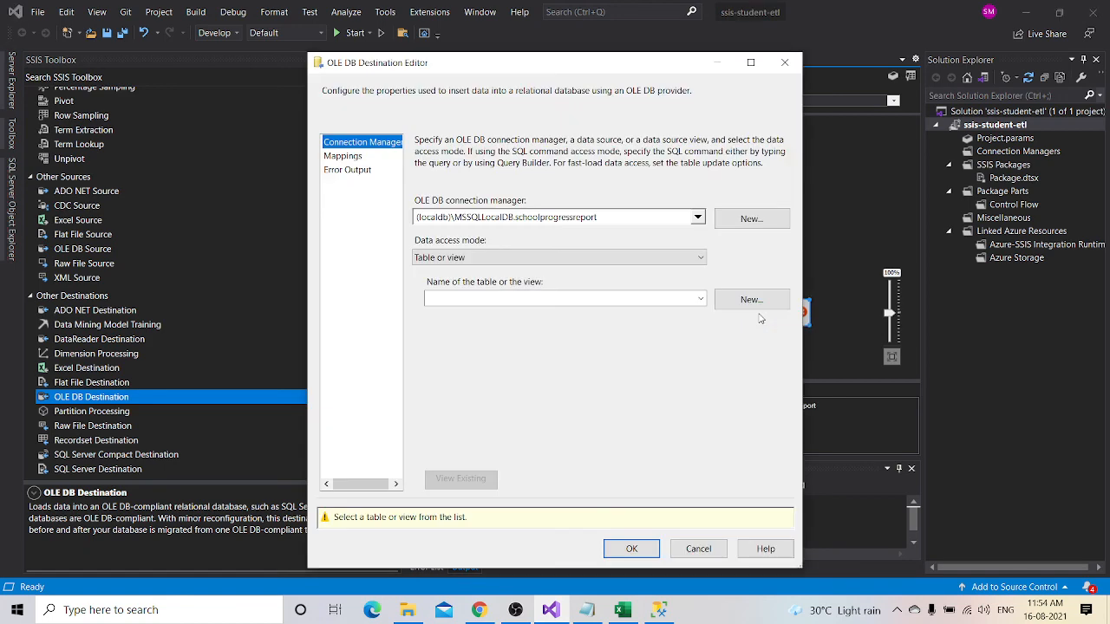
pyautogui.click(701, 299)
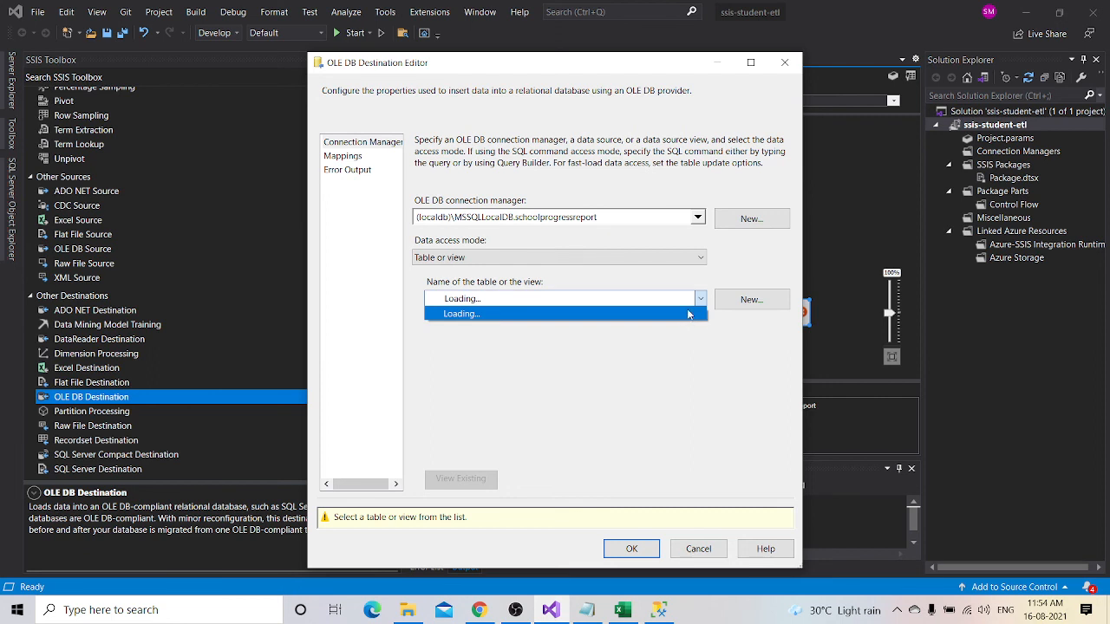
pyautogui.click(701, 271)
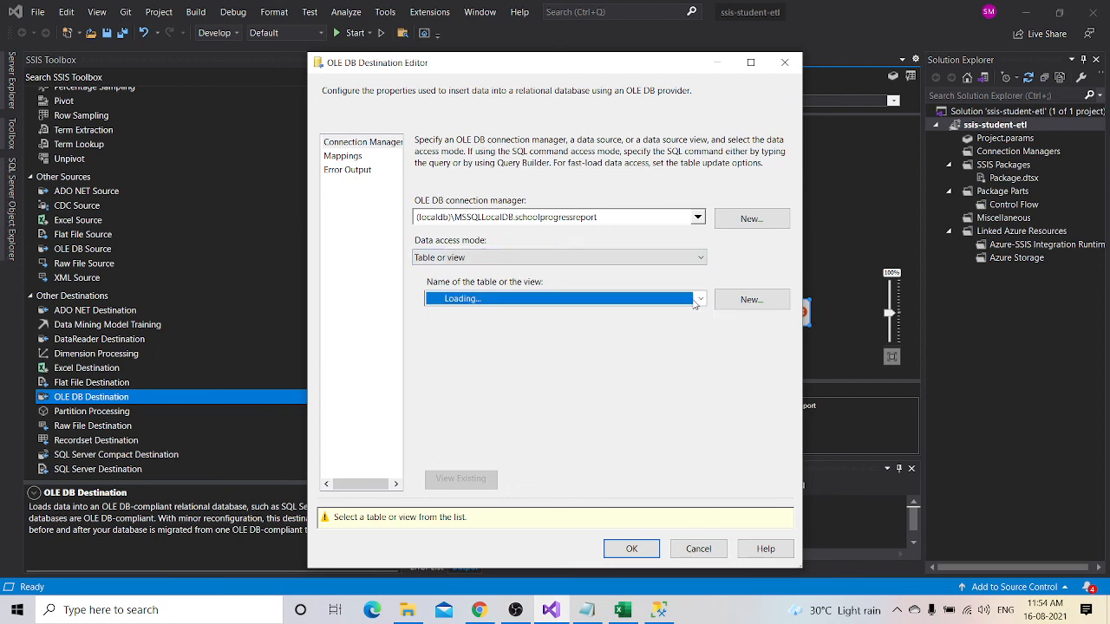
pyautogui.click(700, 300)
pyautogui.click(700, 299)
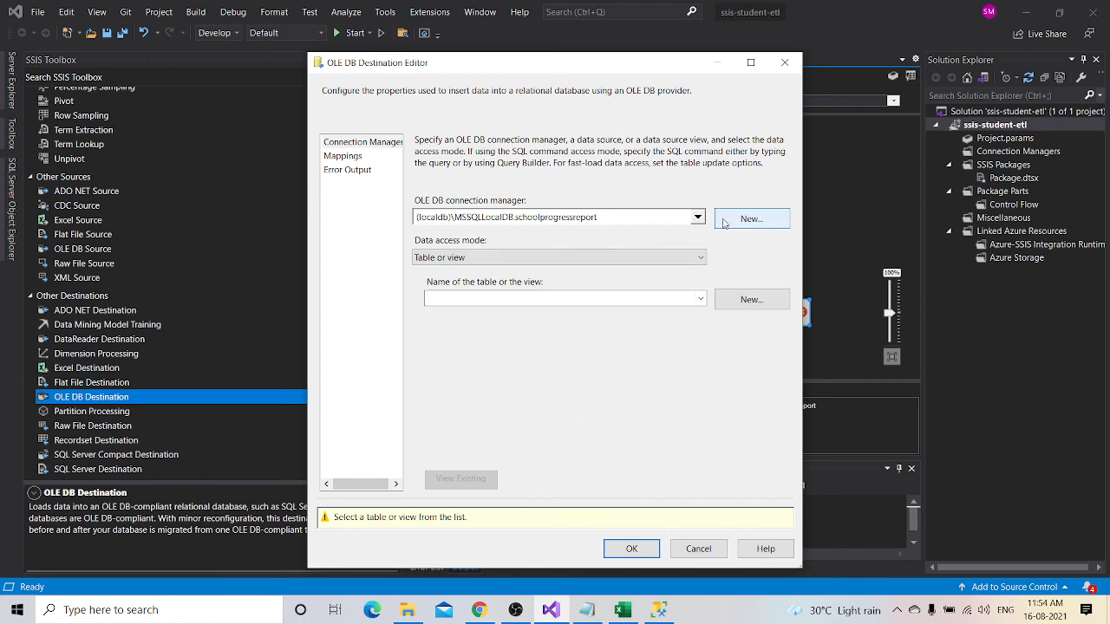
pyautogui.click(701, 299)
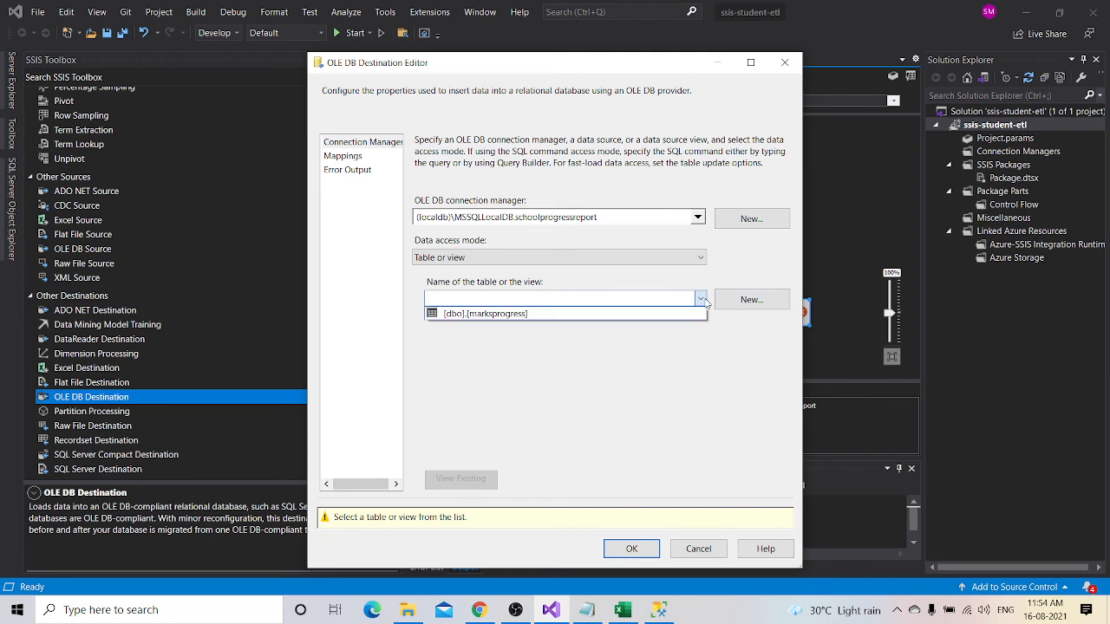
pyautogui.click(689, 314)
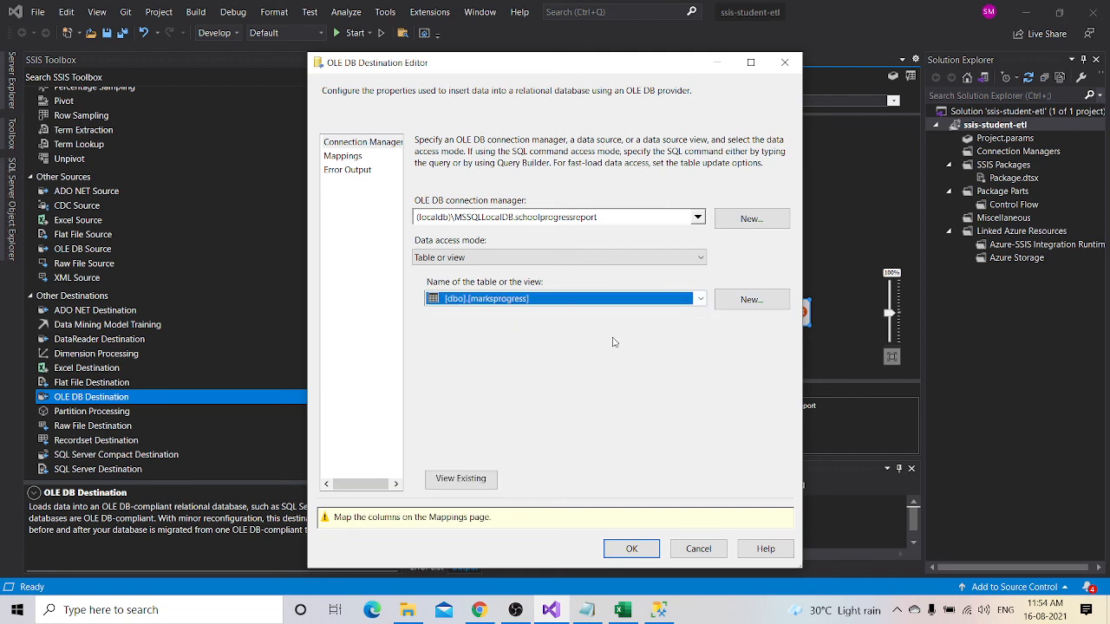
pyautogui.click(632, 550)
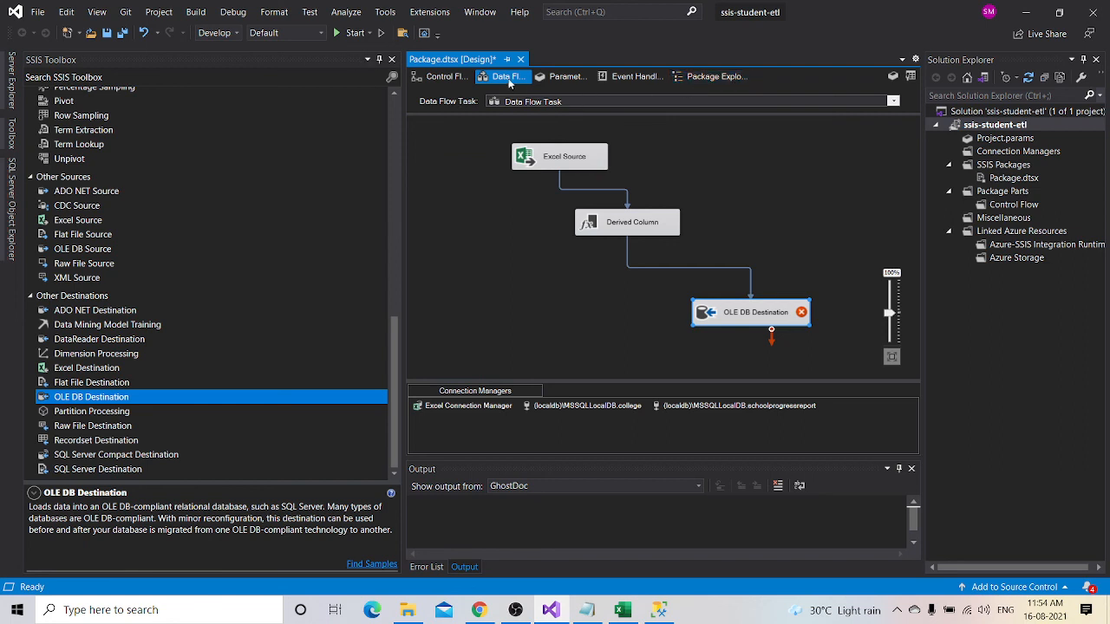
# - Accept the OLE DB Destination's default mappings between the input and marksprogress columns, then return to the package's control flow
pyautogui.click(442, 77)
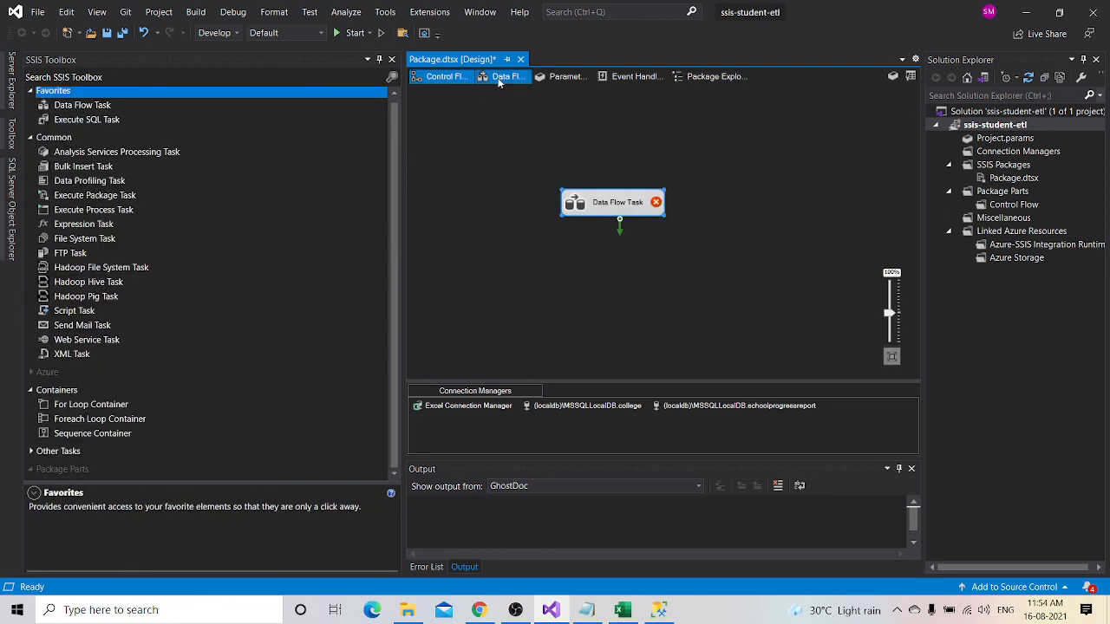
pyautogui.click(501, 77)
pyautogui.doubleClick(739, 314)
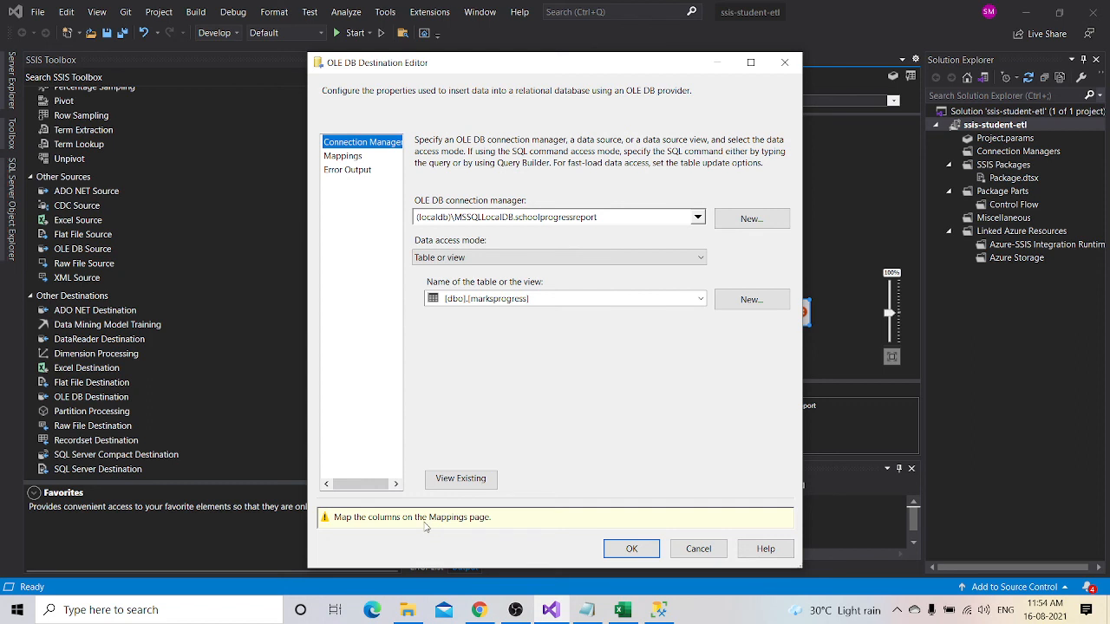
pyautogui.click(361, 161)
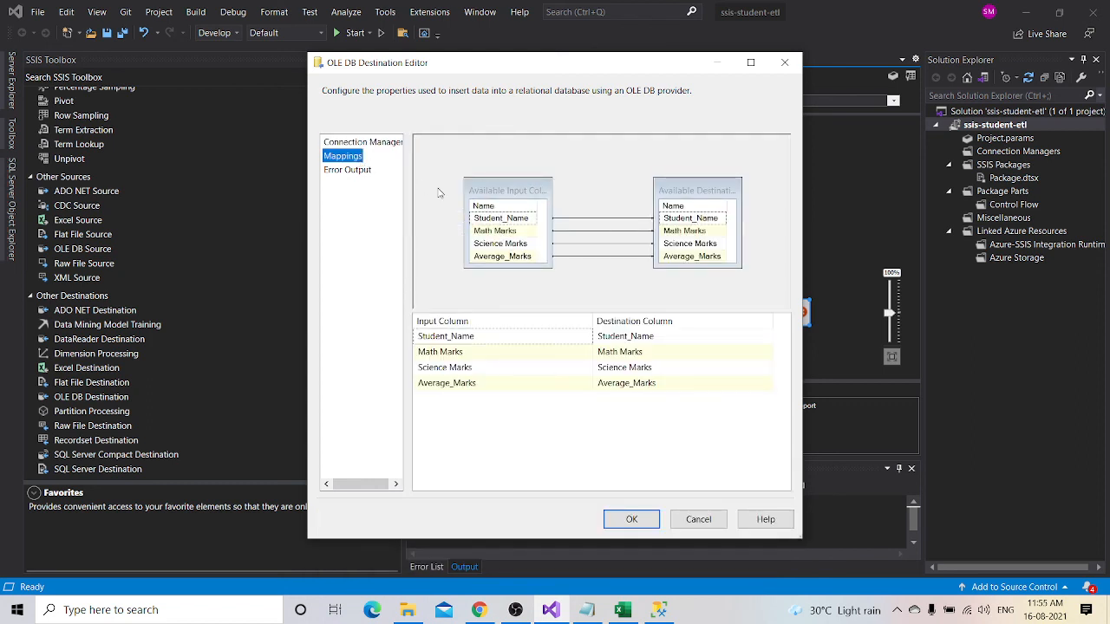
pyautogui.click(616, 519)
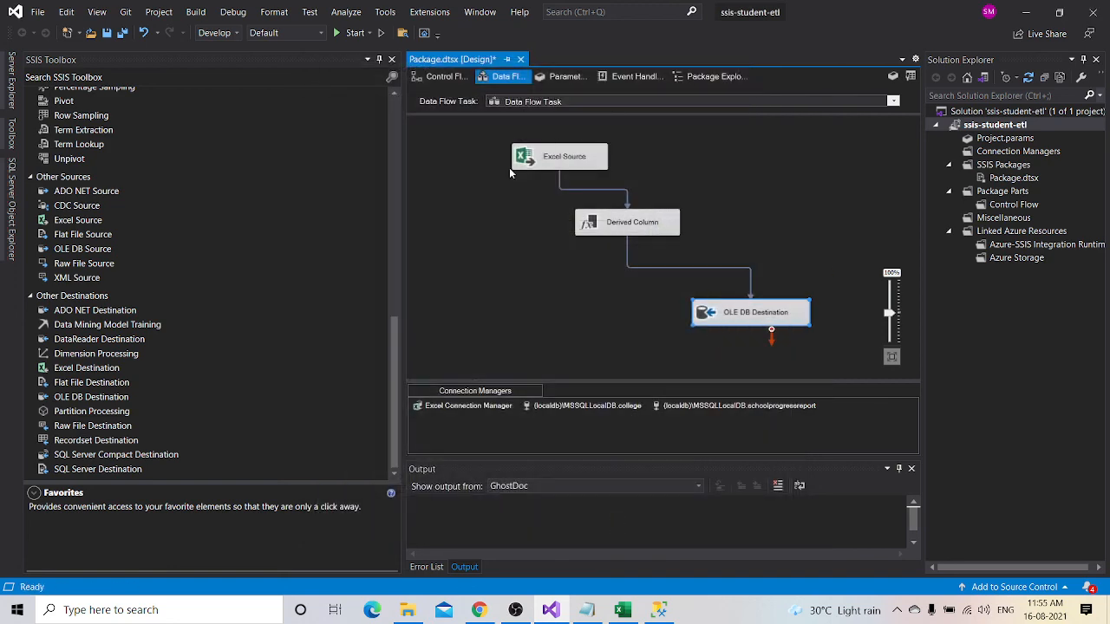
pyautogui.click(438, 78)
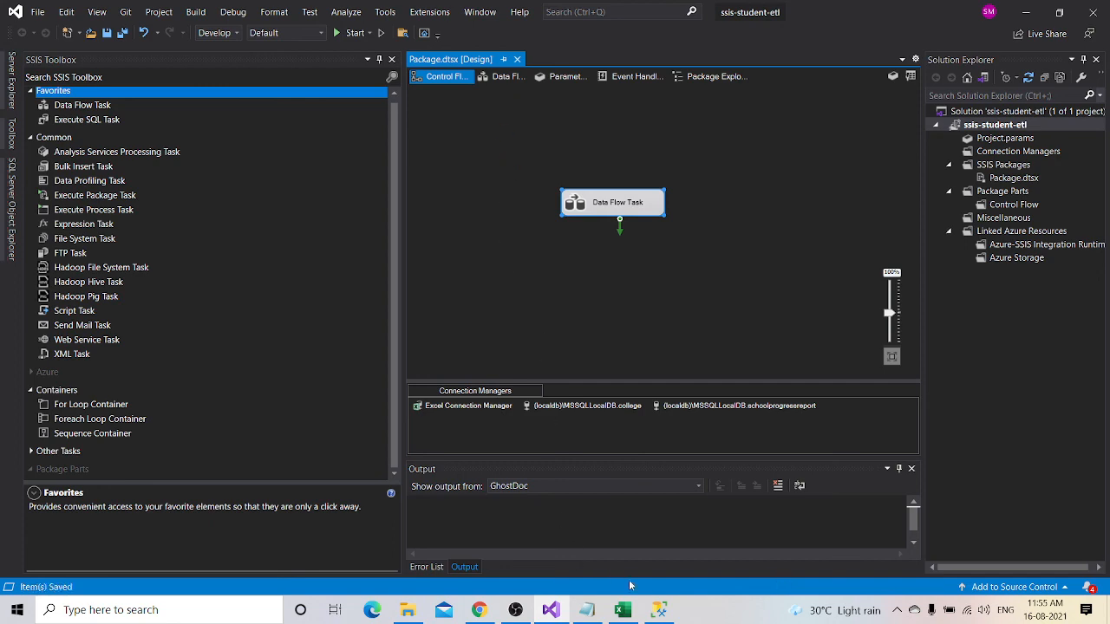
# - Switch to SQL Server Management Studio and execute the SELECT TOP (1000) query on marksprogress before the package runs
pyautogui.click(659, 610)
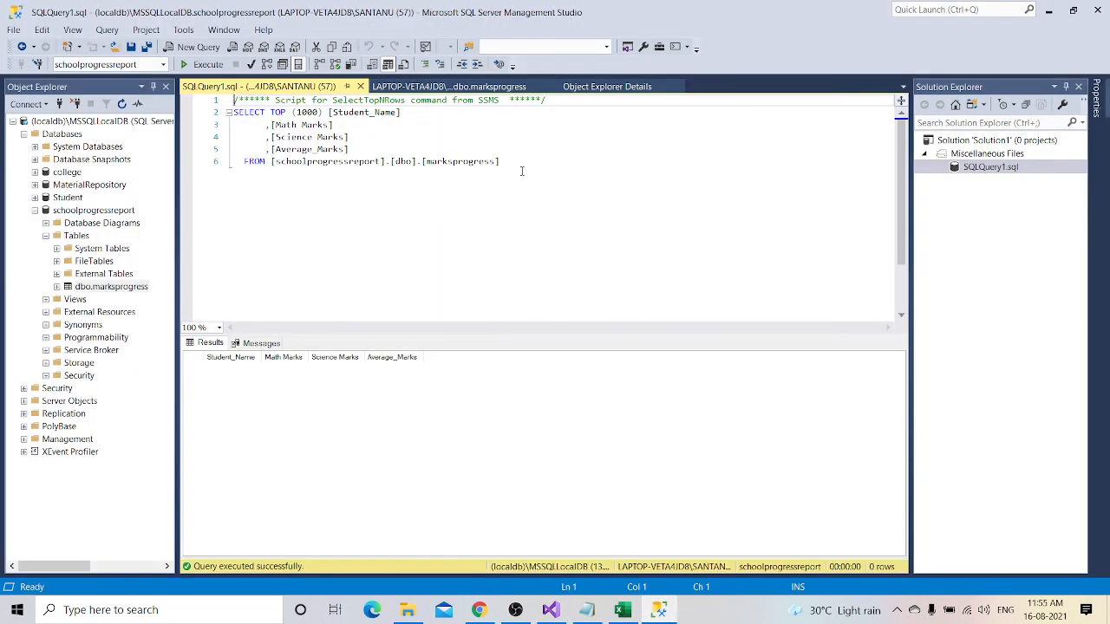
pyautogui.moveTo(522, 171); pyautogui.dragTo(233, 112)
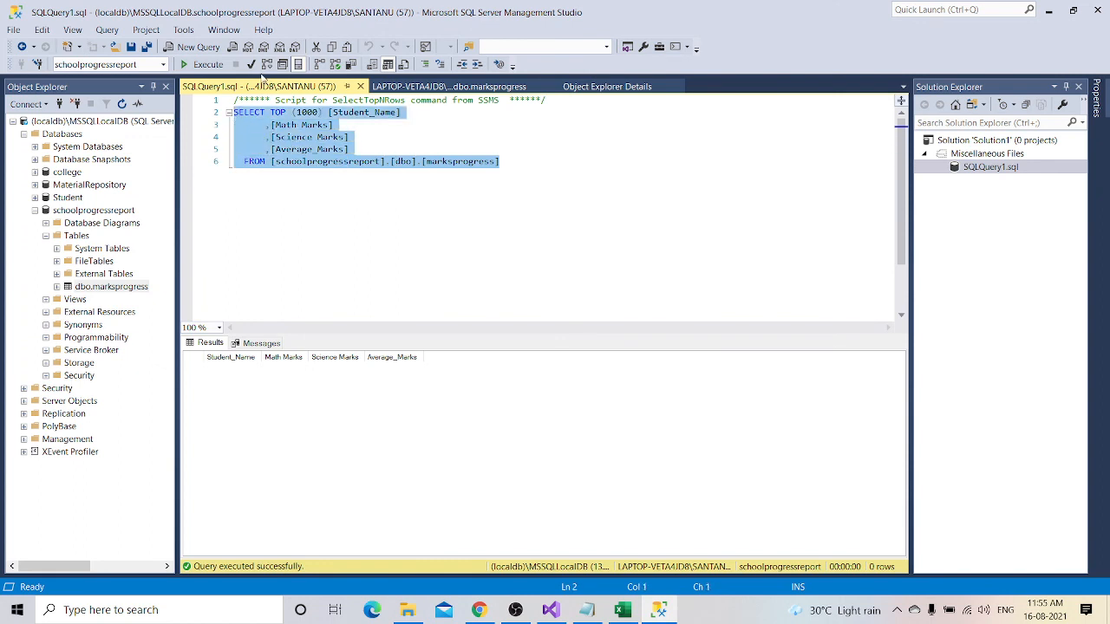
pyautogui.click(205, 64)
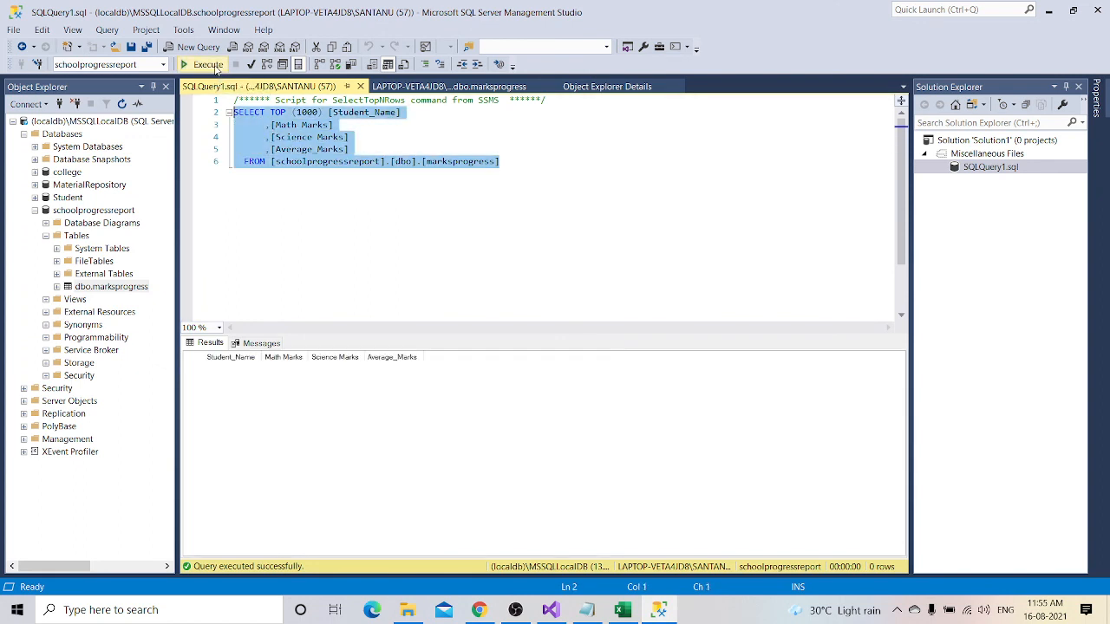
pyautogui.click(314, 242)
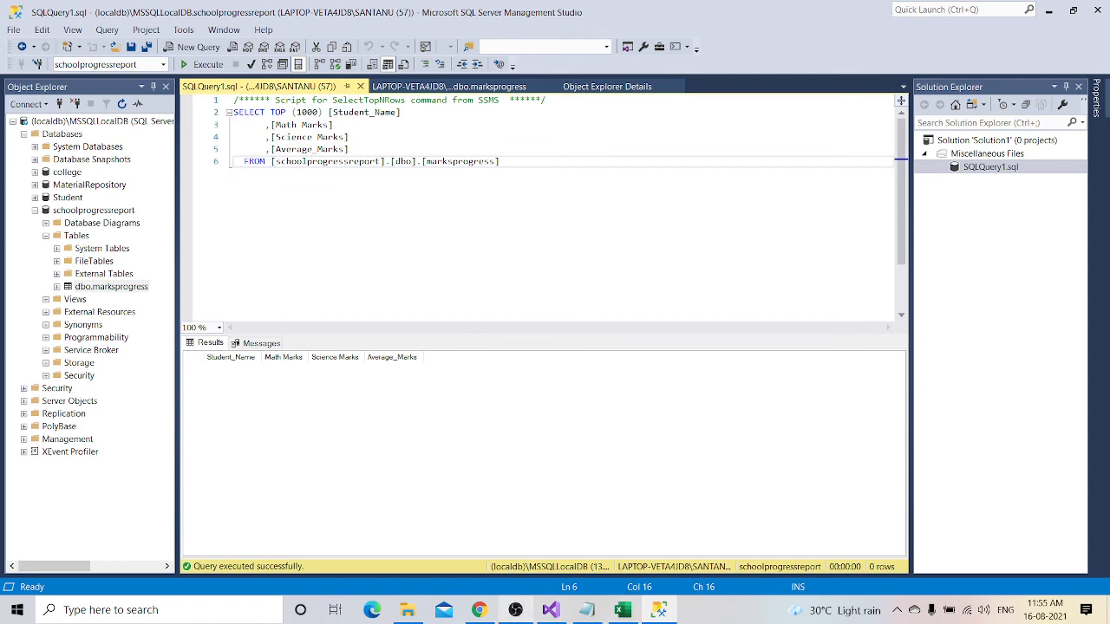
# - Switch back to Visual Studio, show the package's data flow, and start the package in debug mode
pyautogui.click(550, 610)
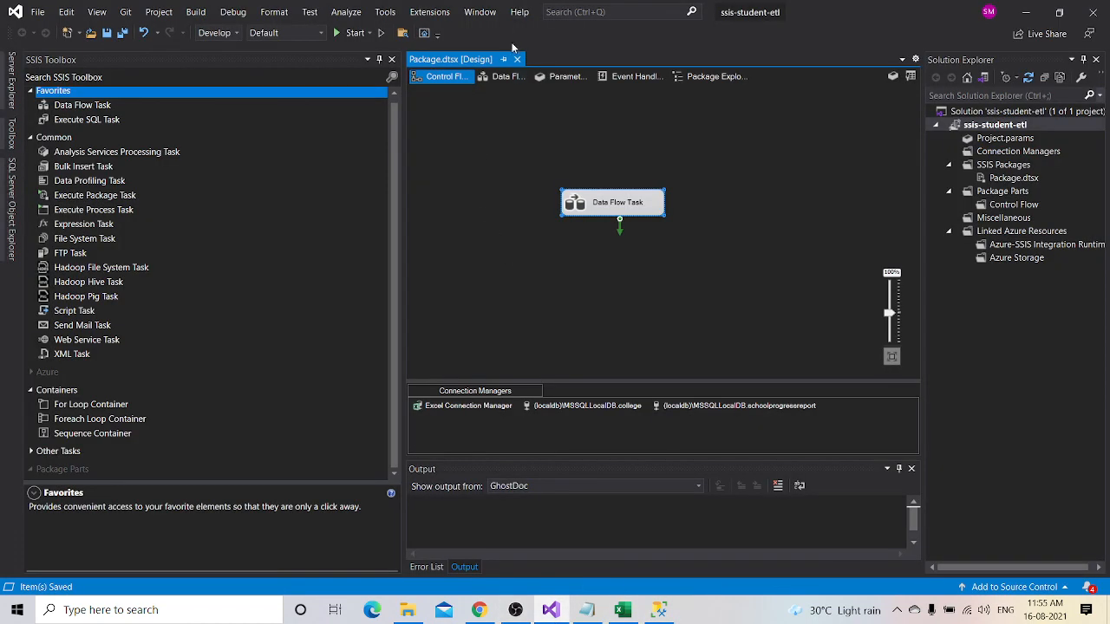
pyautogui.click(507, 76)
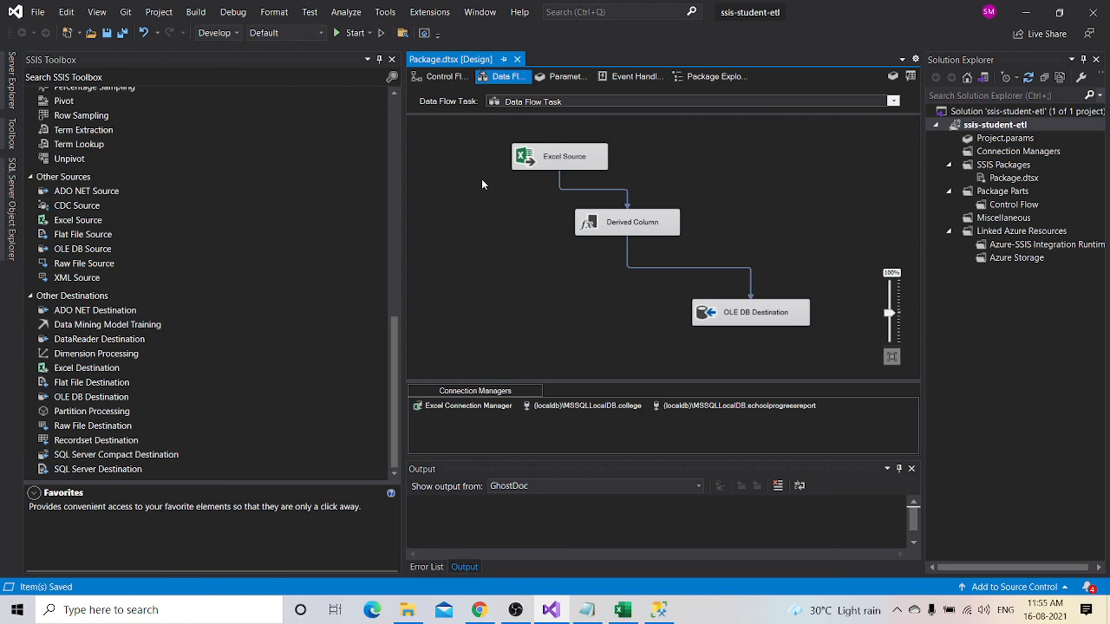
pyautogui.click(344, 33)
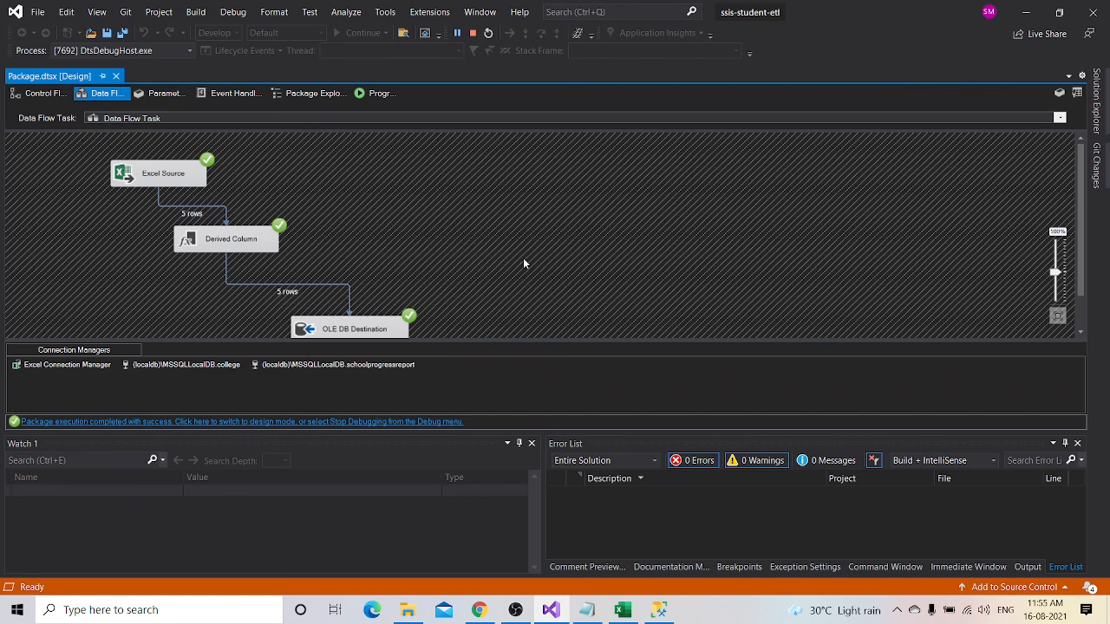
# - Check the executed package's control flow and data flow, then review its execution progress log from start to finish
pyautogui.click(39, 94)
pyautogui.click(104, 94)
pyautogui.click(379, 93)
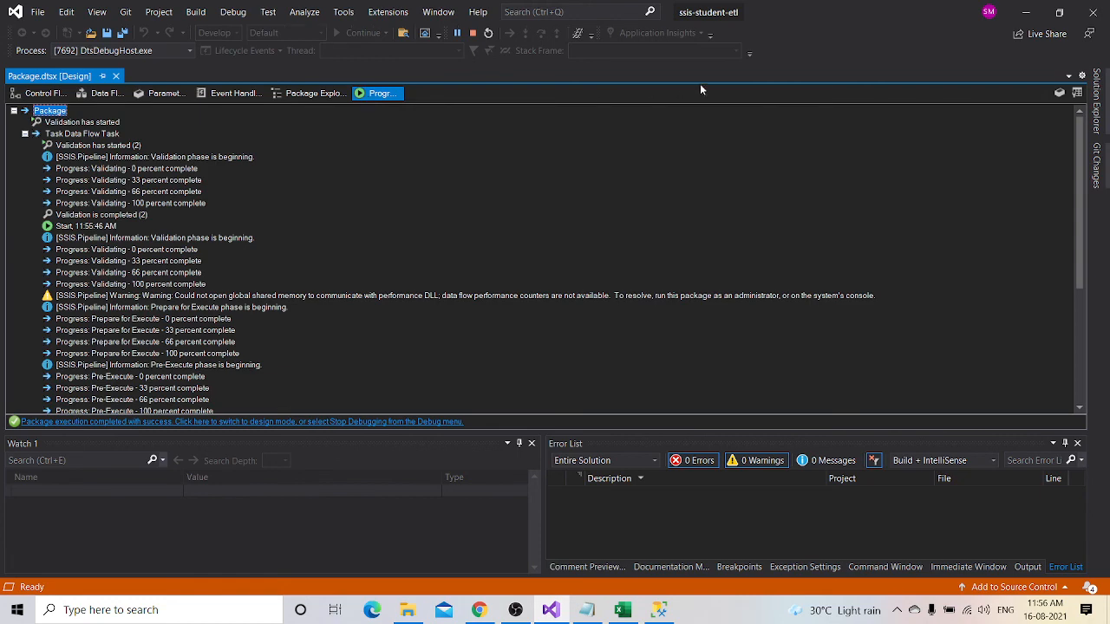
pyautogui.moveTo(1078, 132); pyautogui.dragTo(1107, 271)
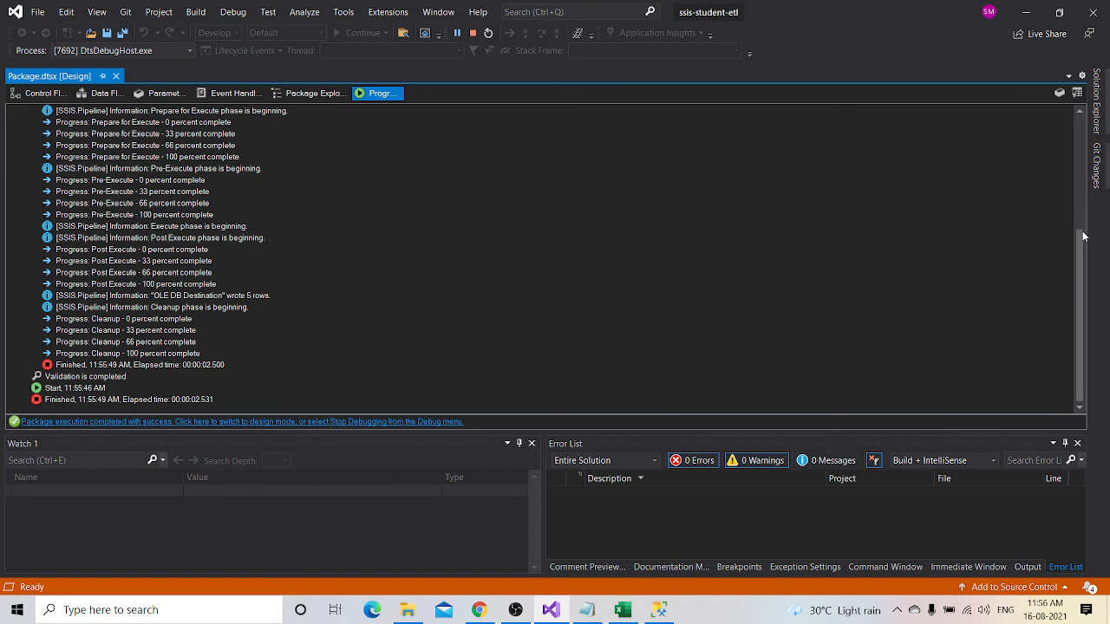
pyautogui.moveTo(1083, 236); pyautogui.dragTo(1079, 127)
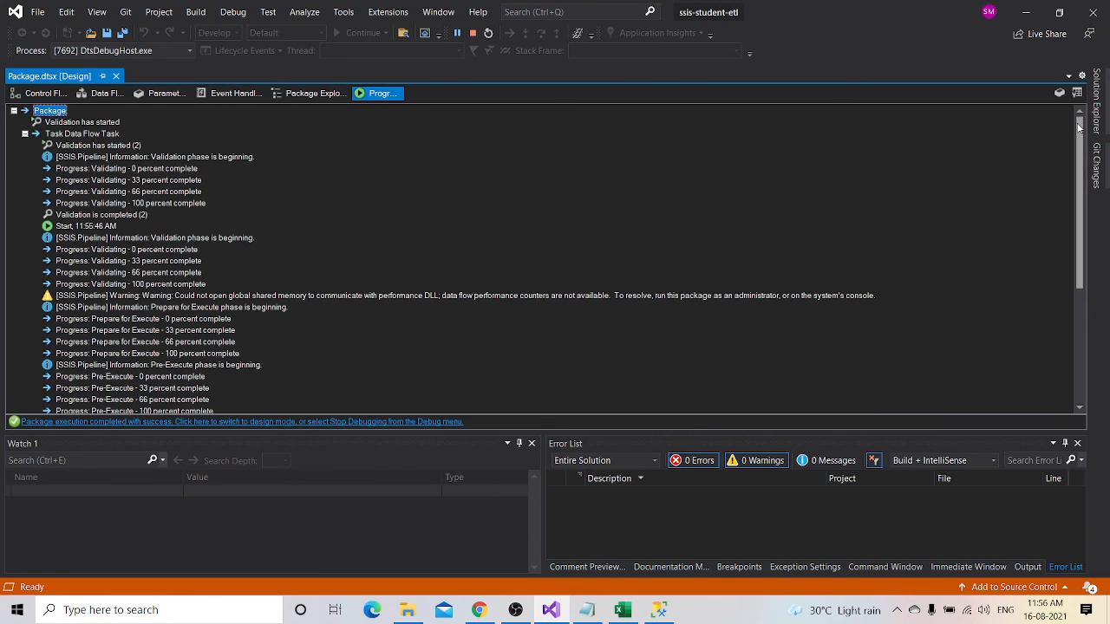
# - Return to SQL Server Management Studio and rerun the marksprogress SELECT query to check the loaded student rows and averages
pyautogui.click(658, 612)
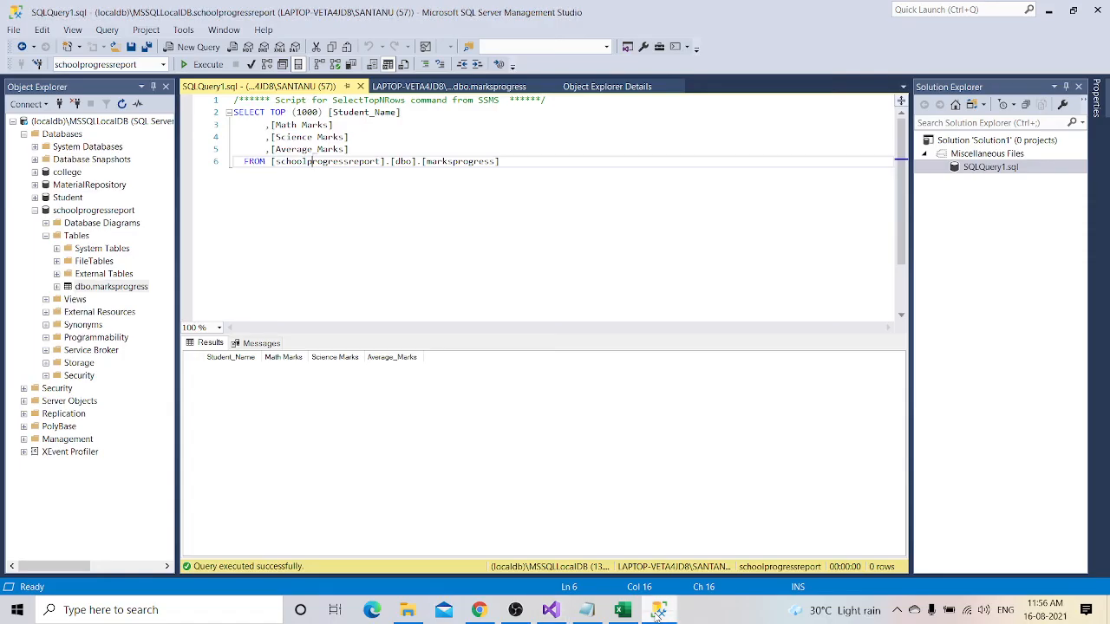
pyautogui.moveTo(499, 162); pyautogui.dragTo(233, 117)
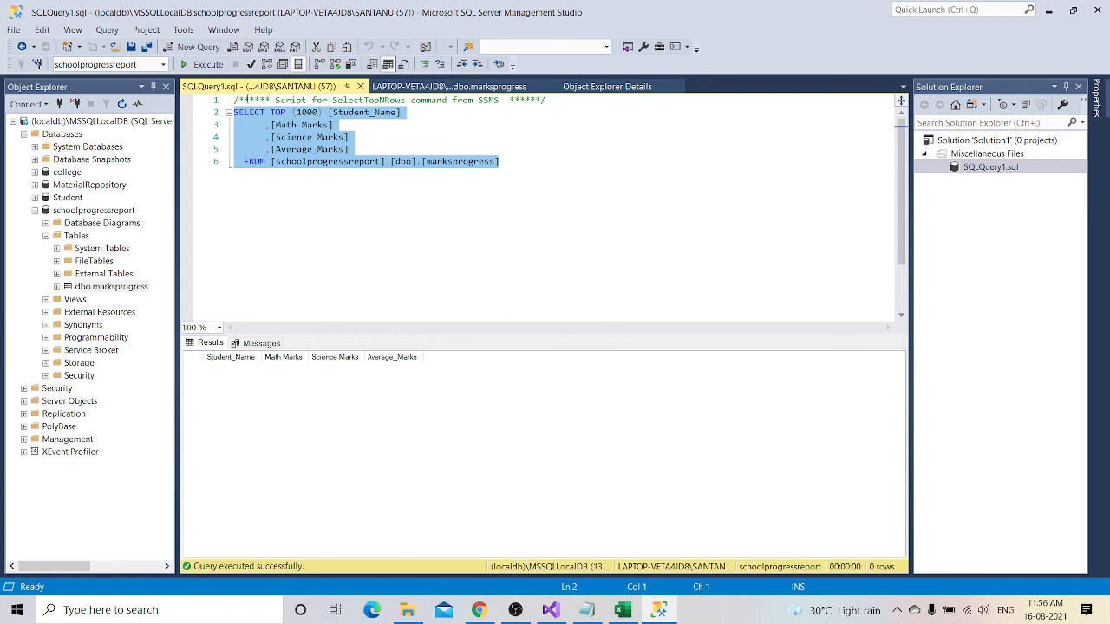
pyautogui.click(205, 66)
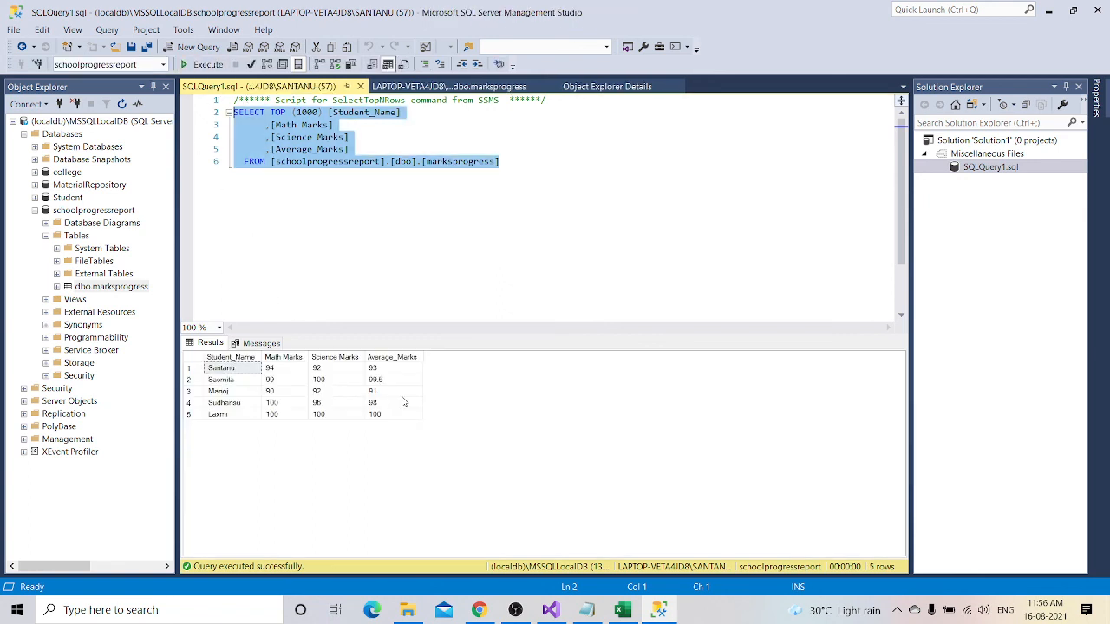
pyautogui.click(420, 444)
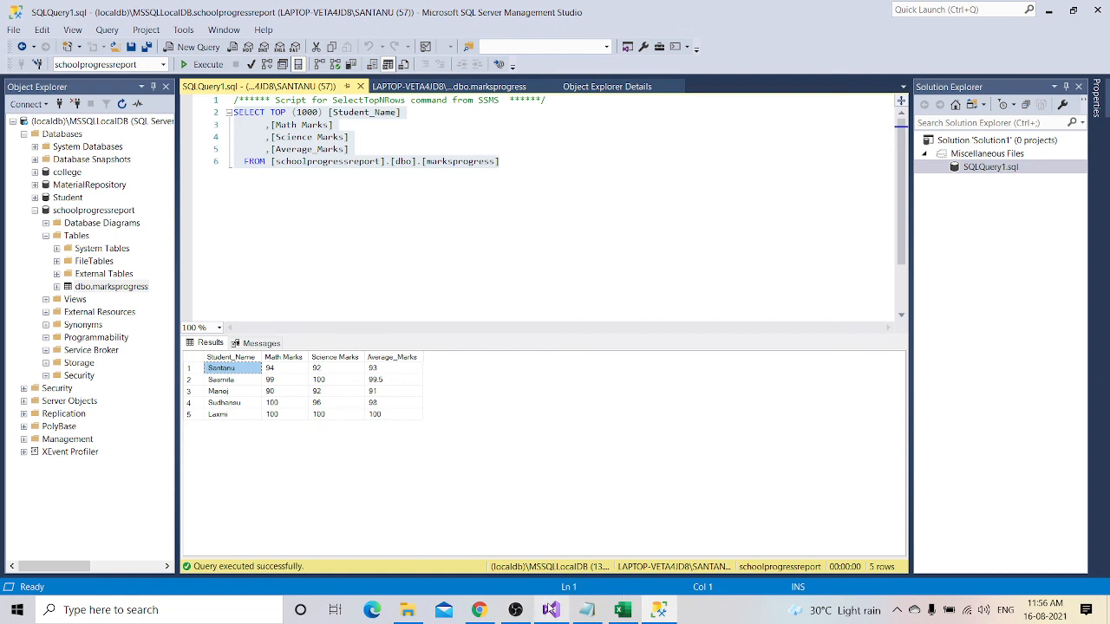
# - Switch to Visual Studio and show the data flow of the executed package again
pyautogui.click(550, 609)
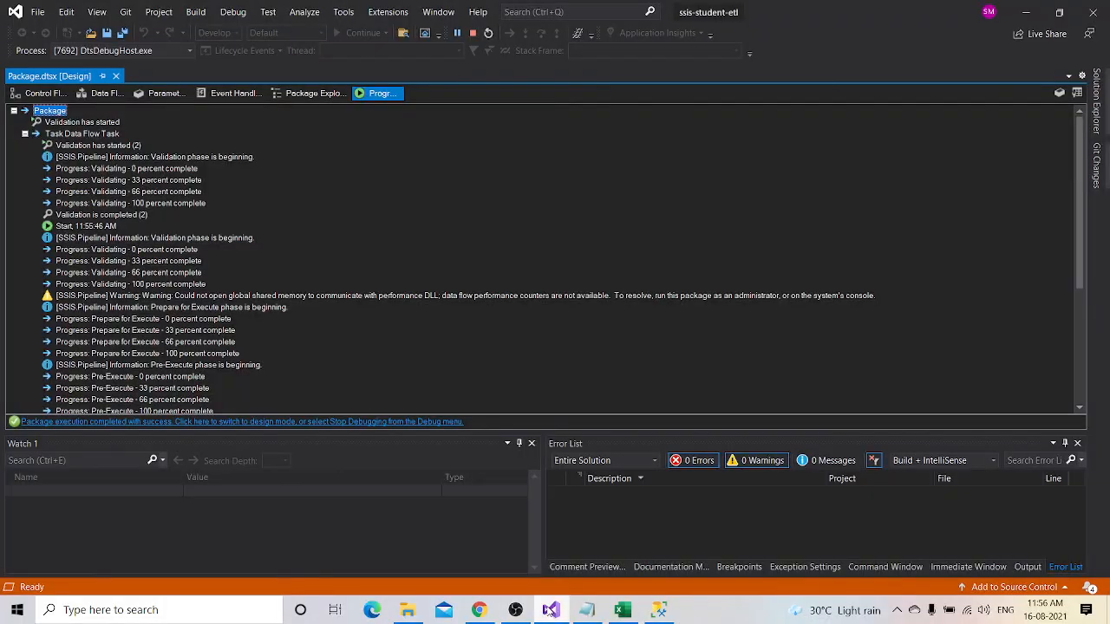
pyautogui.click(104, 94)
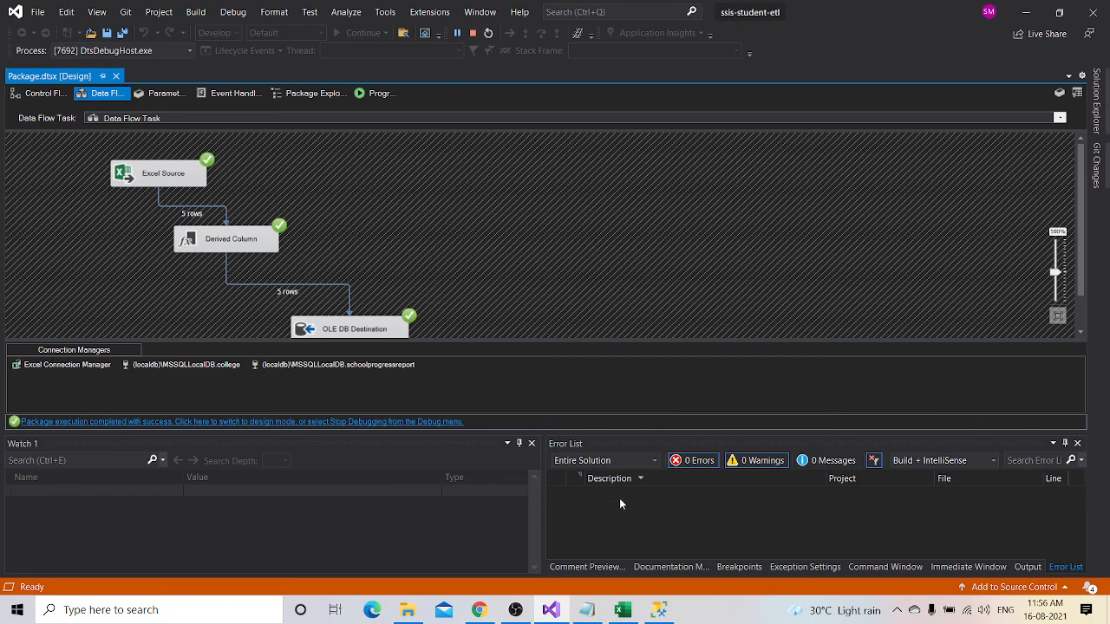
pyautogui.click(516, 610)
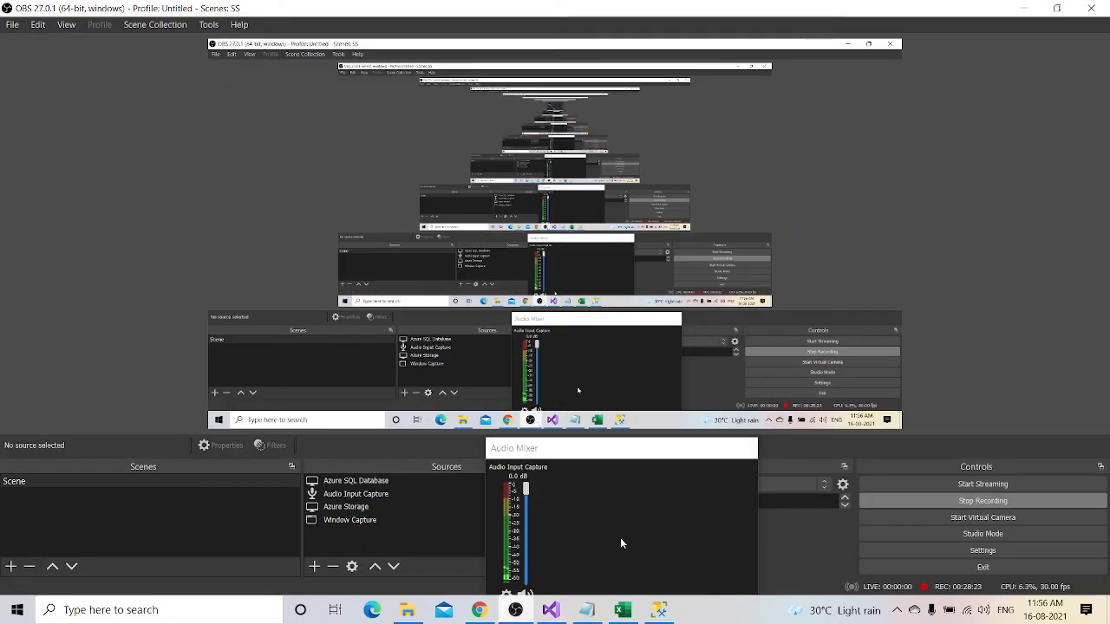